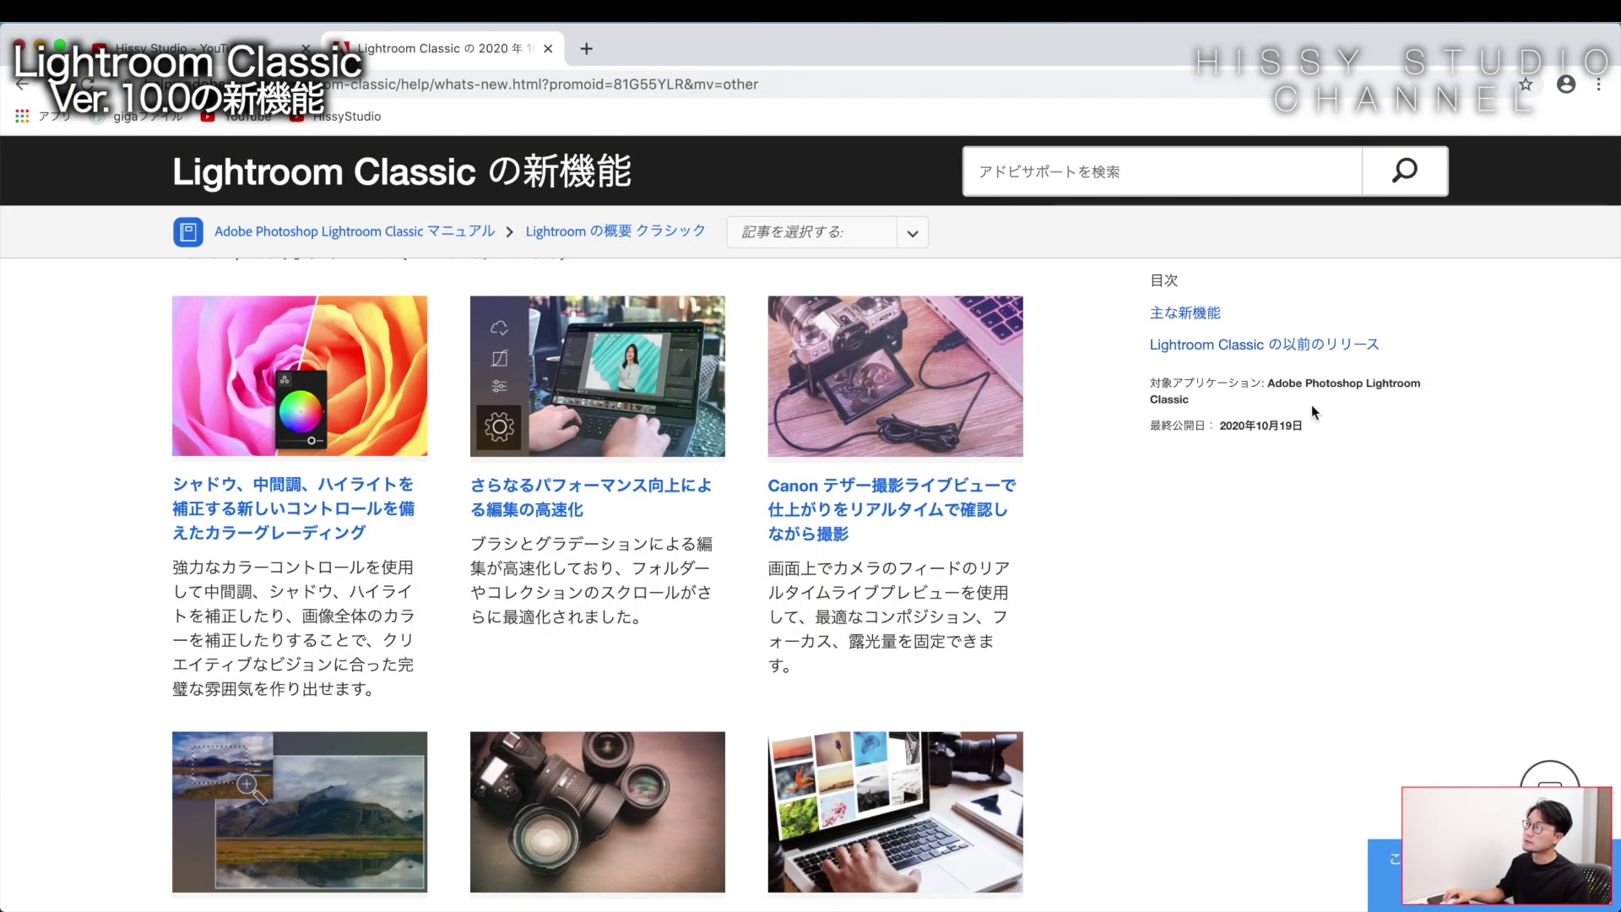
Open the Help Center's Color Grading article for Lightroom Classic 10.0 from the What's New page
scroll(557, 502, up, 1)
scroll(506, 490, up, 3)
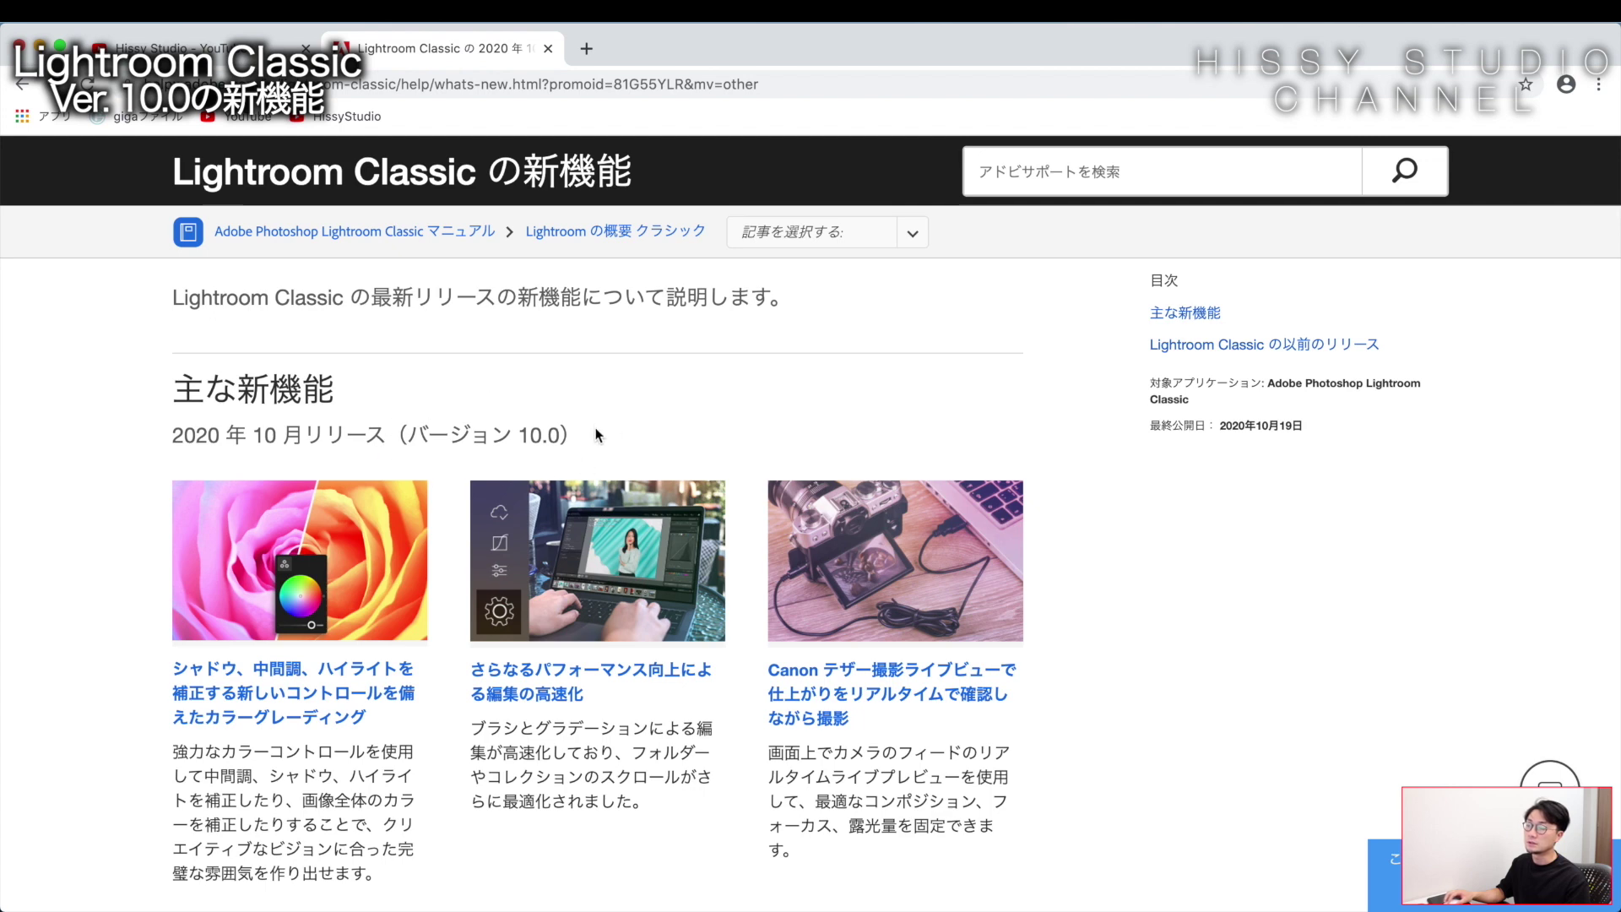
scroll(595, 433, down, 3)
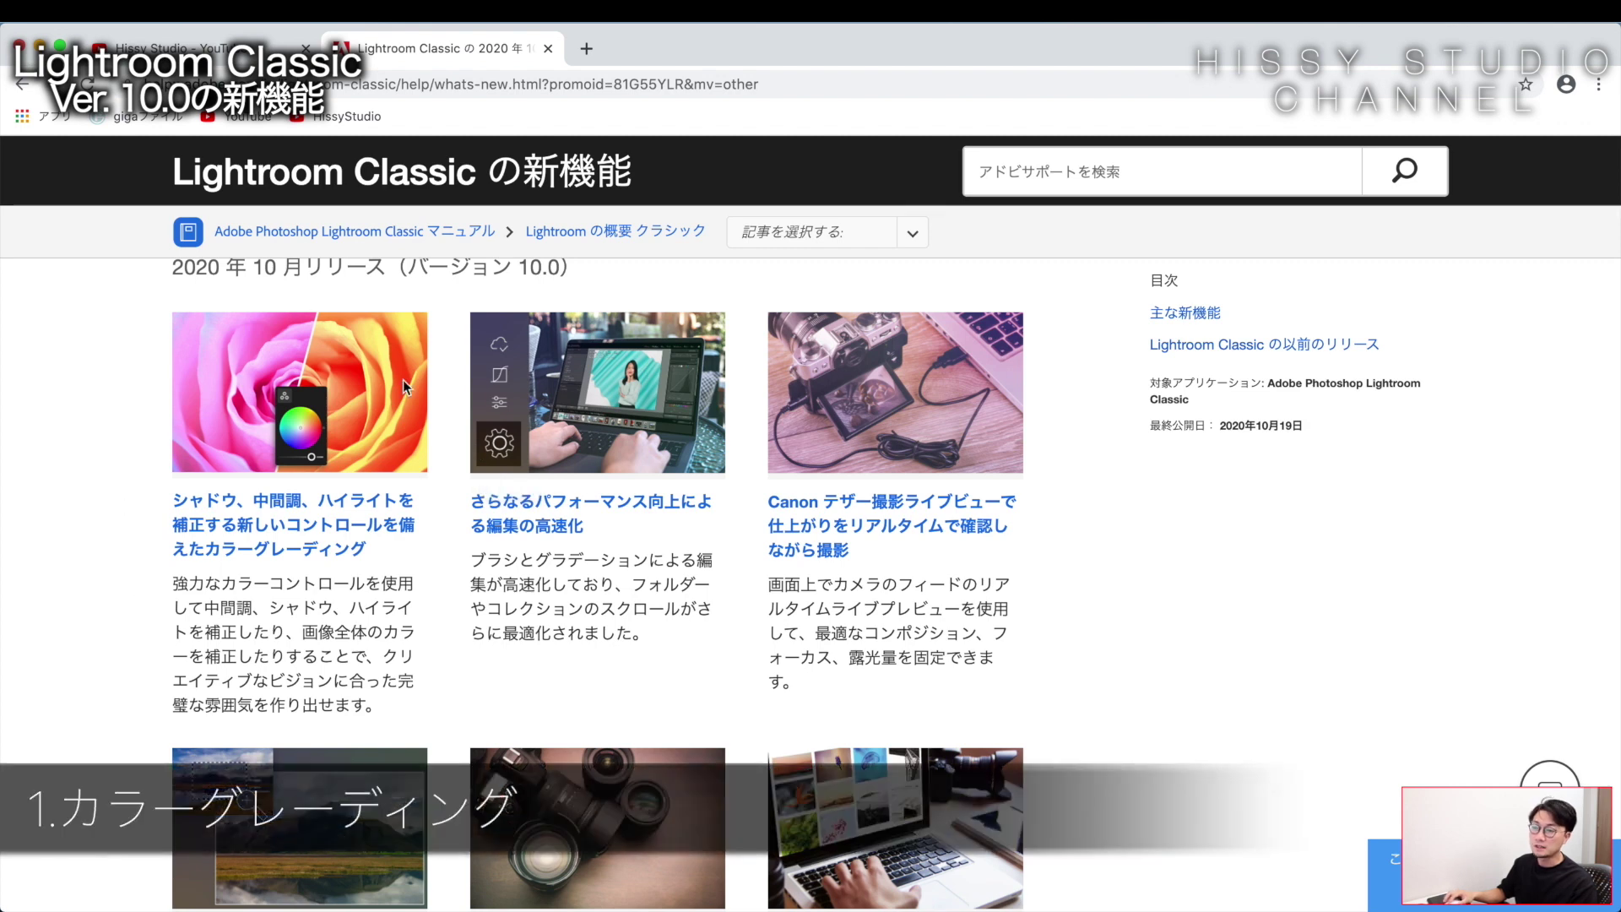
scroll(404, 387, down, 3)
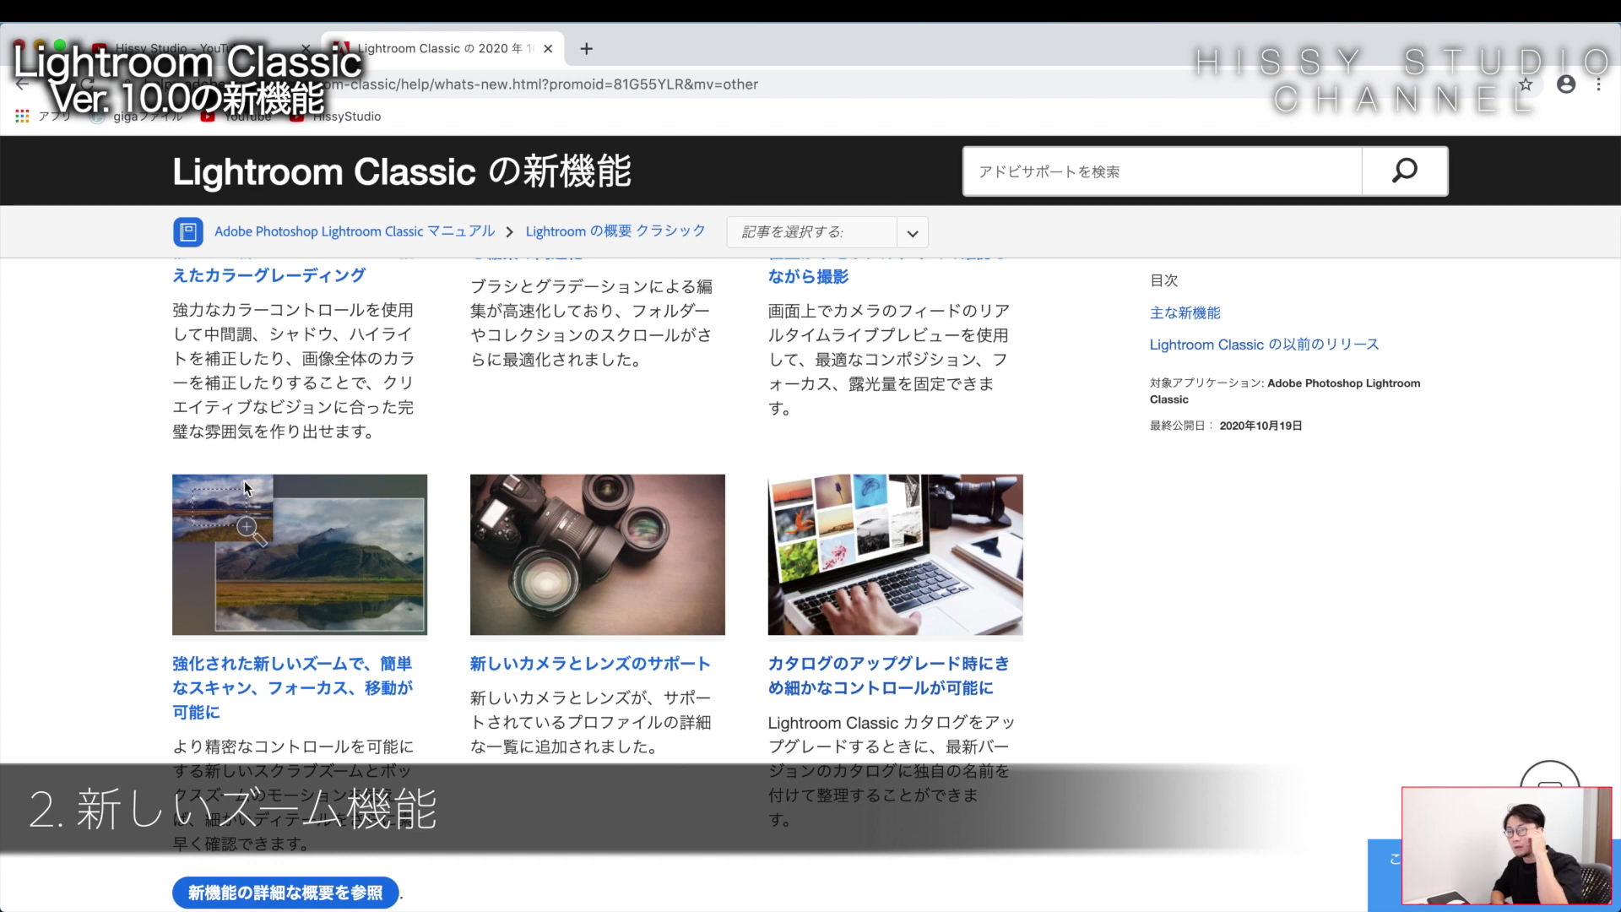
scroll(1004, 673, up, 4)
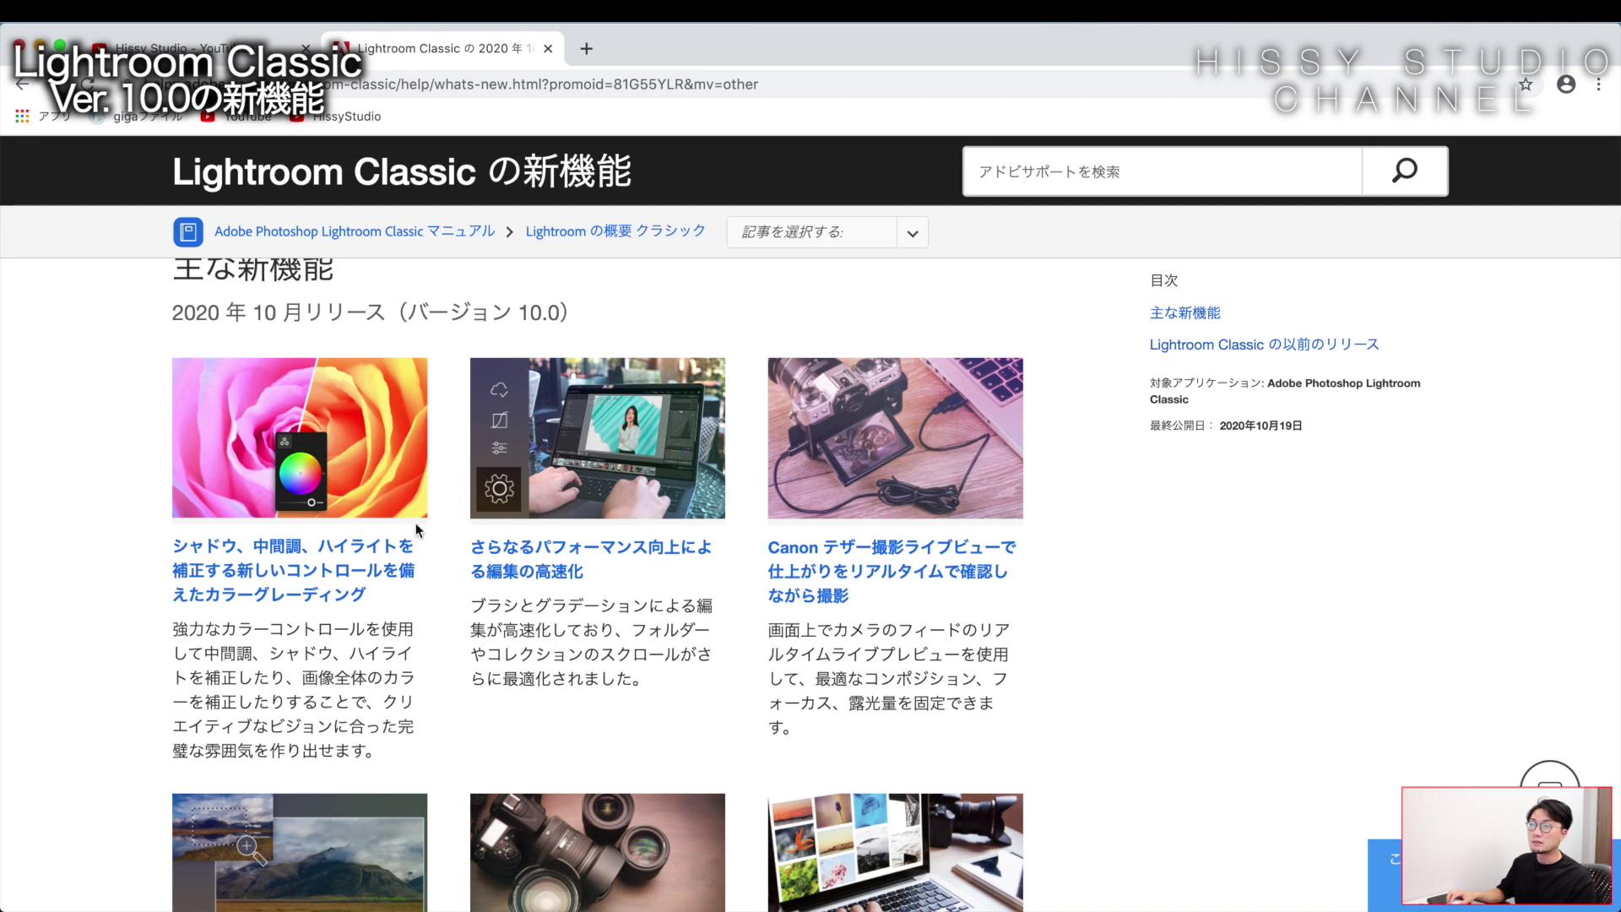
scroll(460, 502, down, 3)
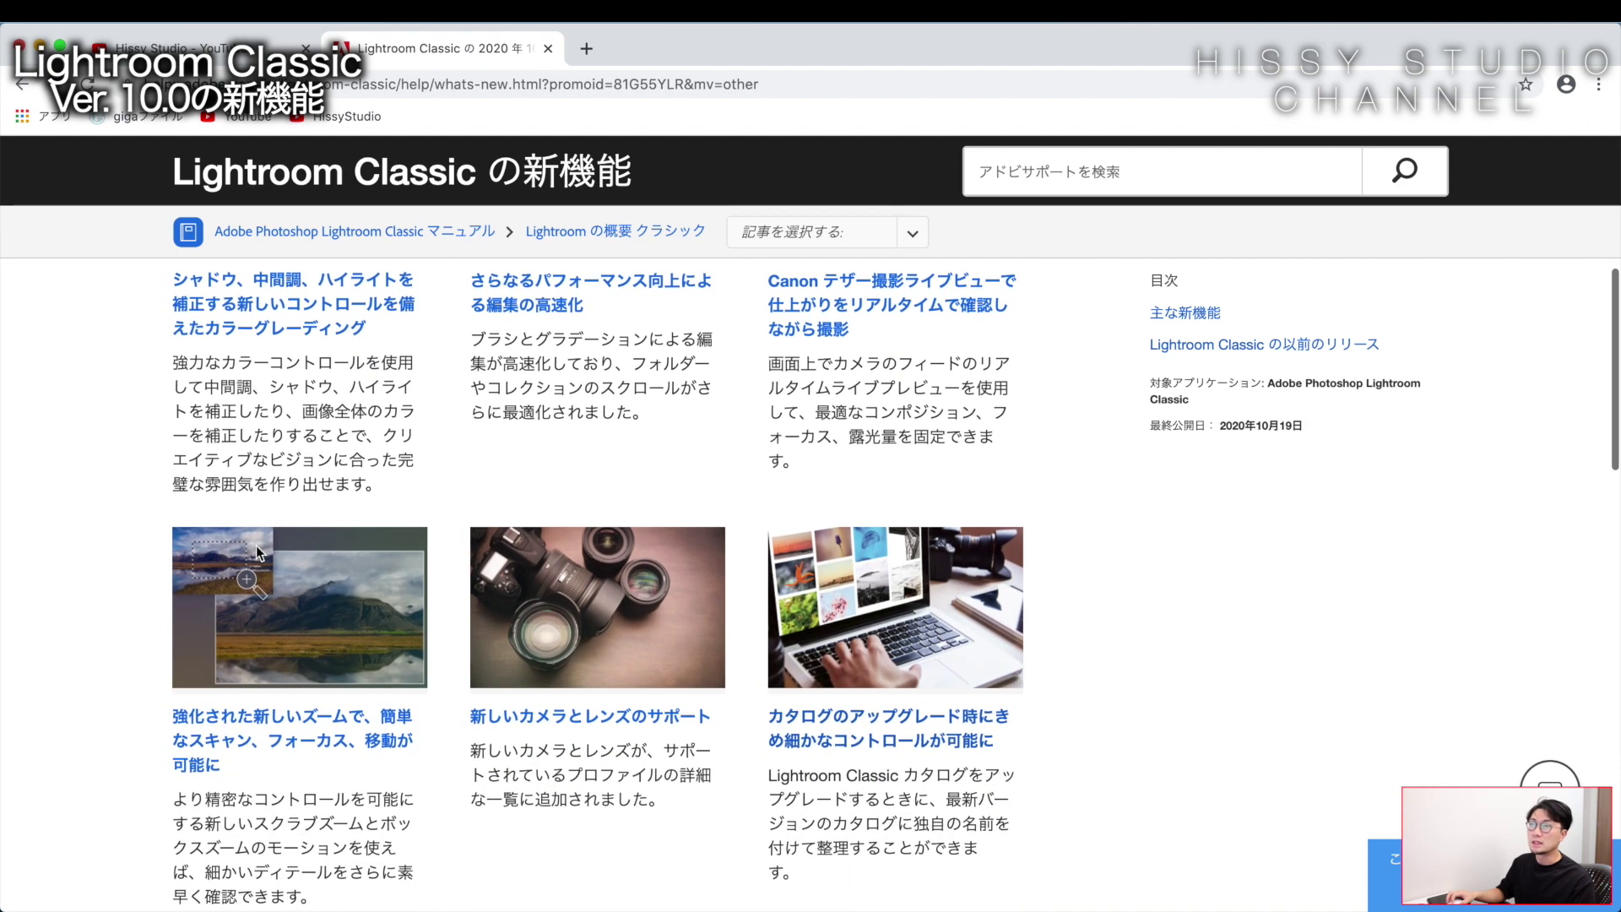
scroll(258, 553, up, 2)
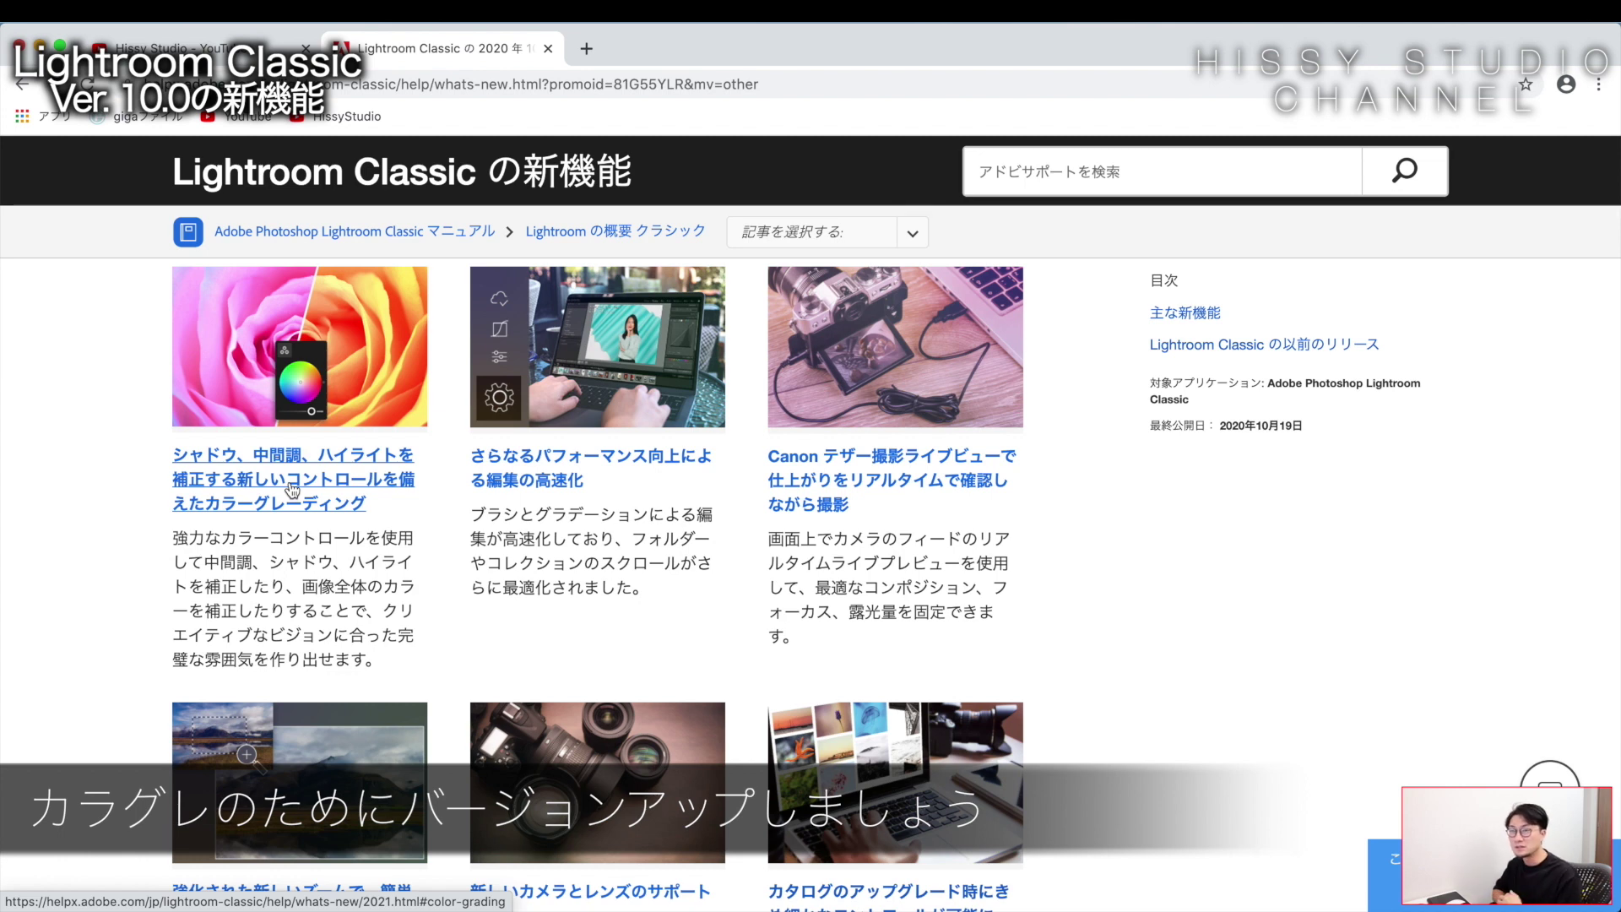
click(293, 490)
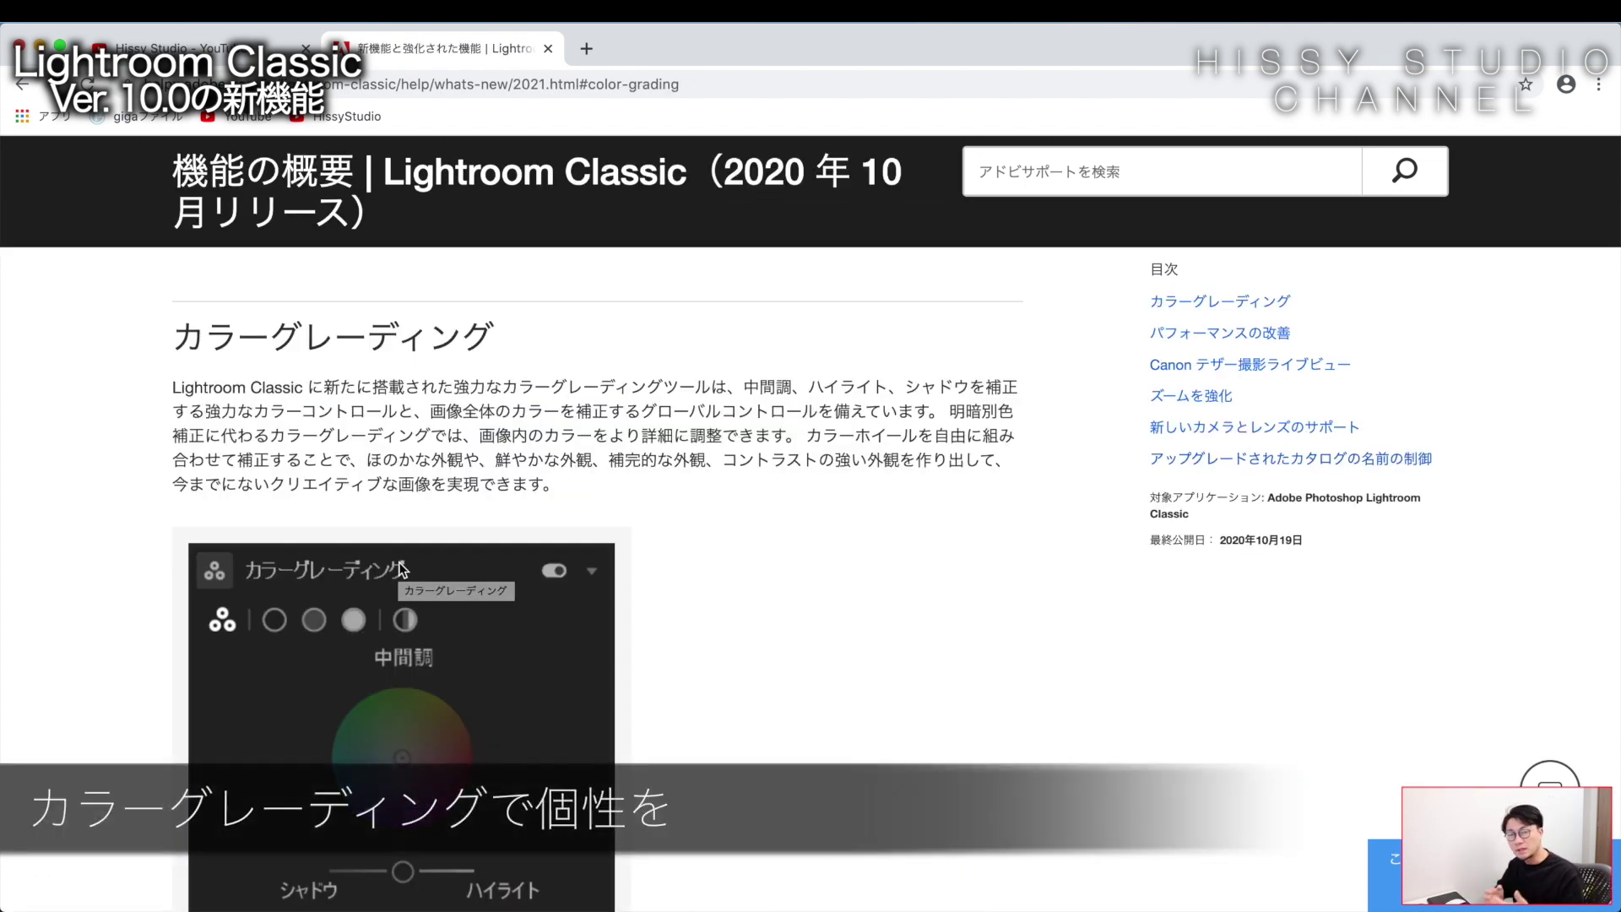
scroll(112, 620, down, 1)
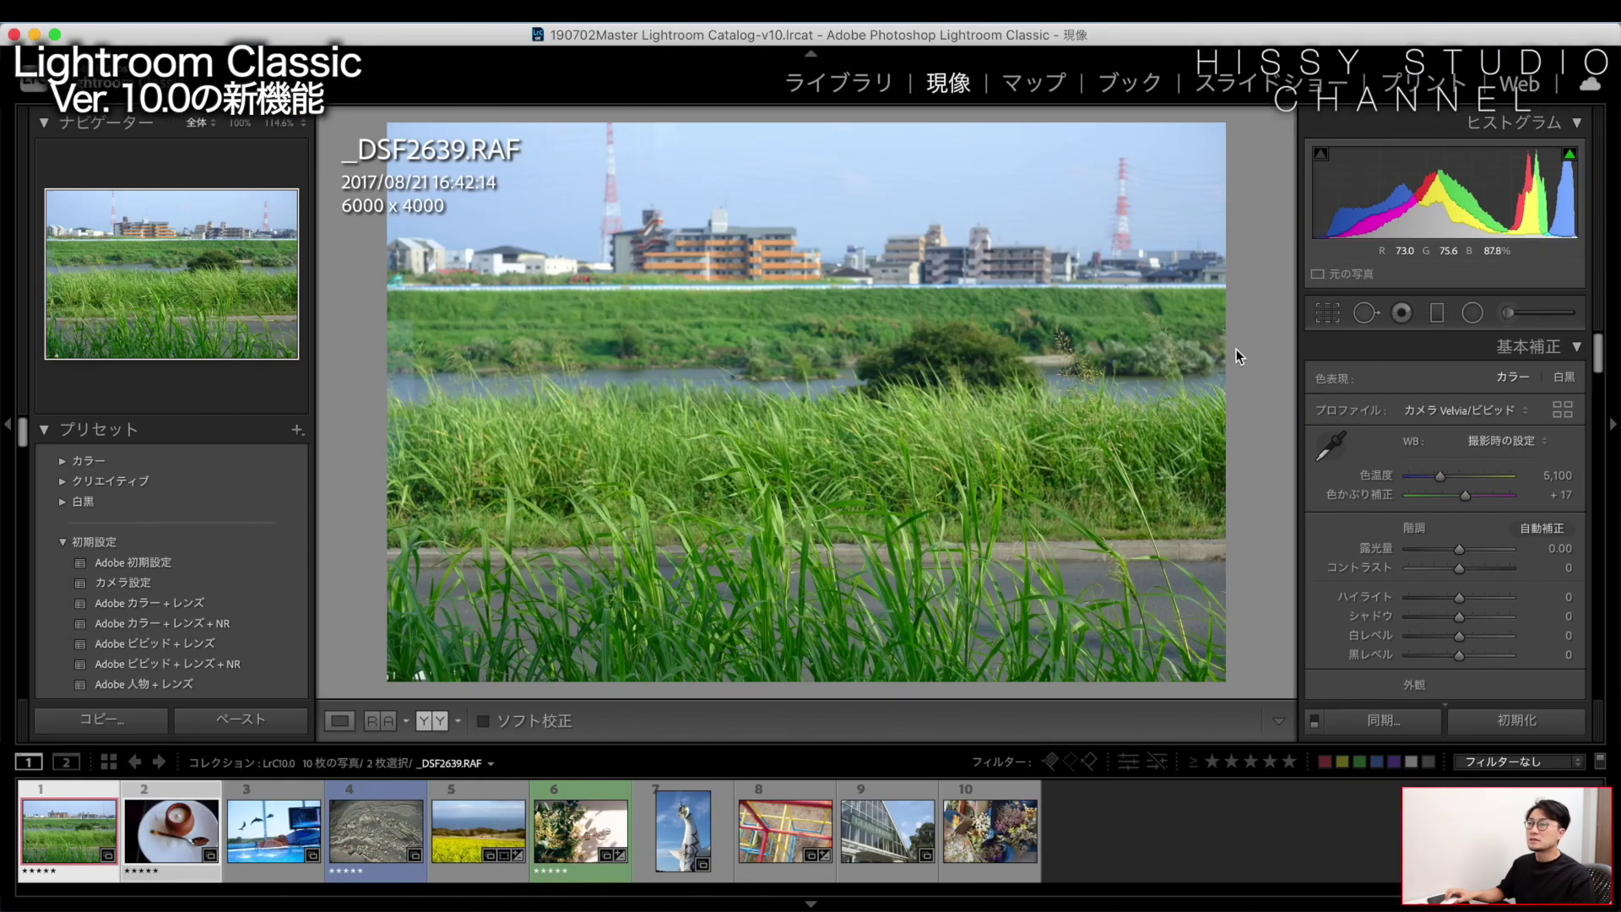
click(144, 11)
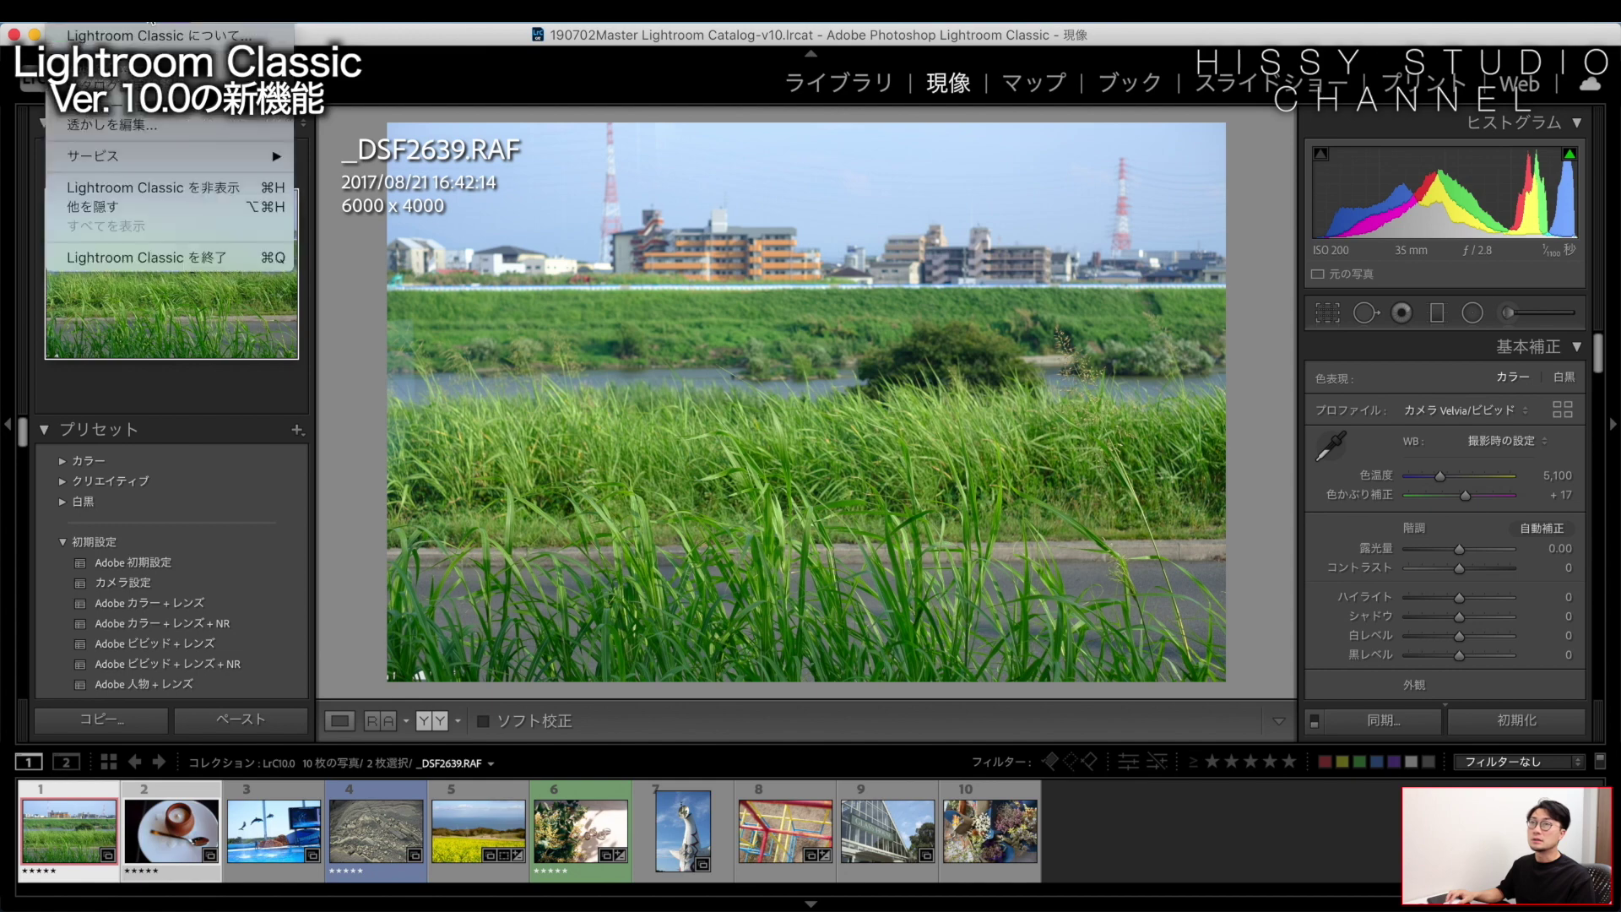
click(173, 38)
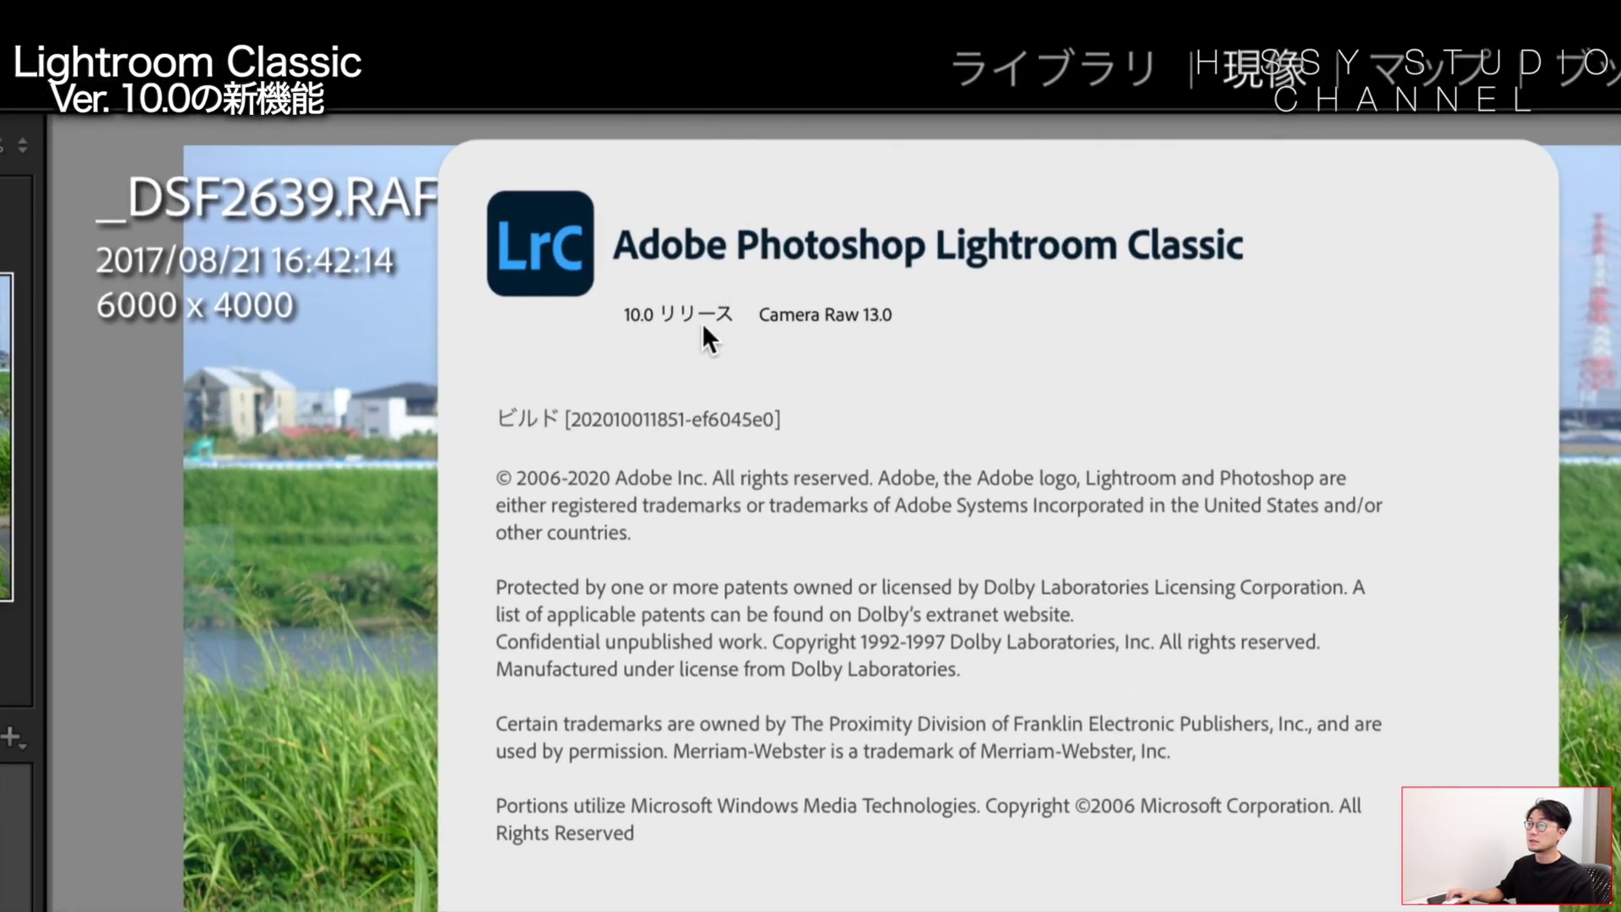
click(900, 285)
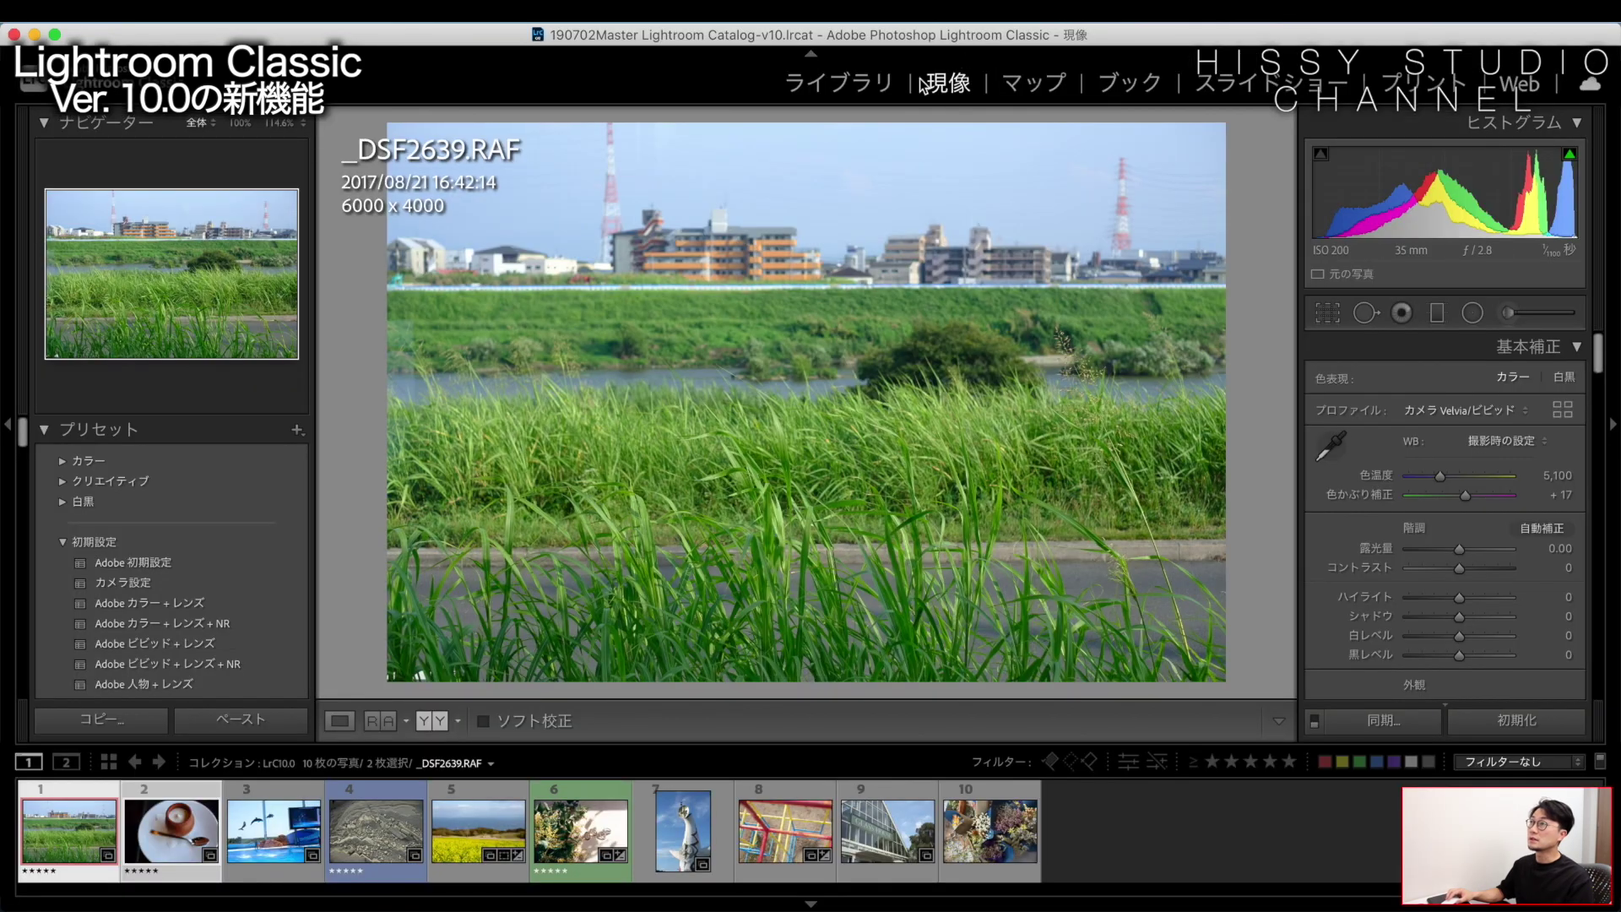
Scroll the Develop panel past Basic, Tone Curve and HSL to the Color Grading wheels
scroll(1452, 355, down, 1)
scroll(1493, 408, down, 5)
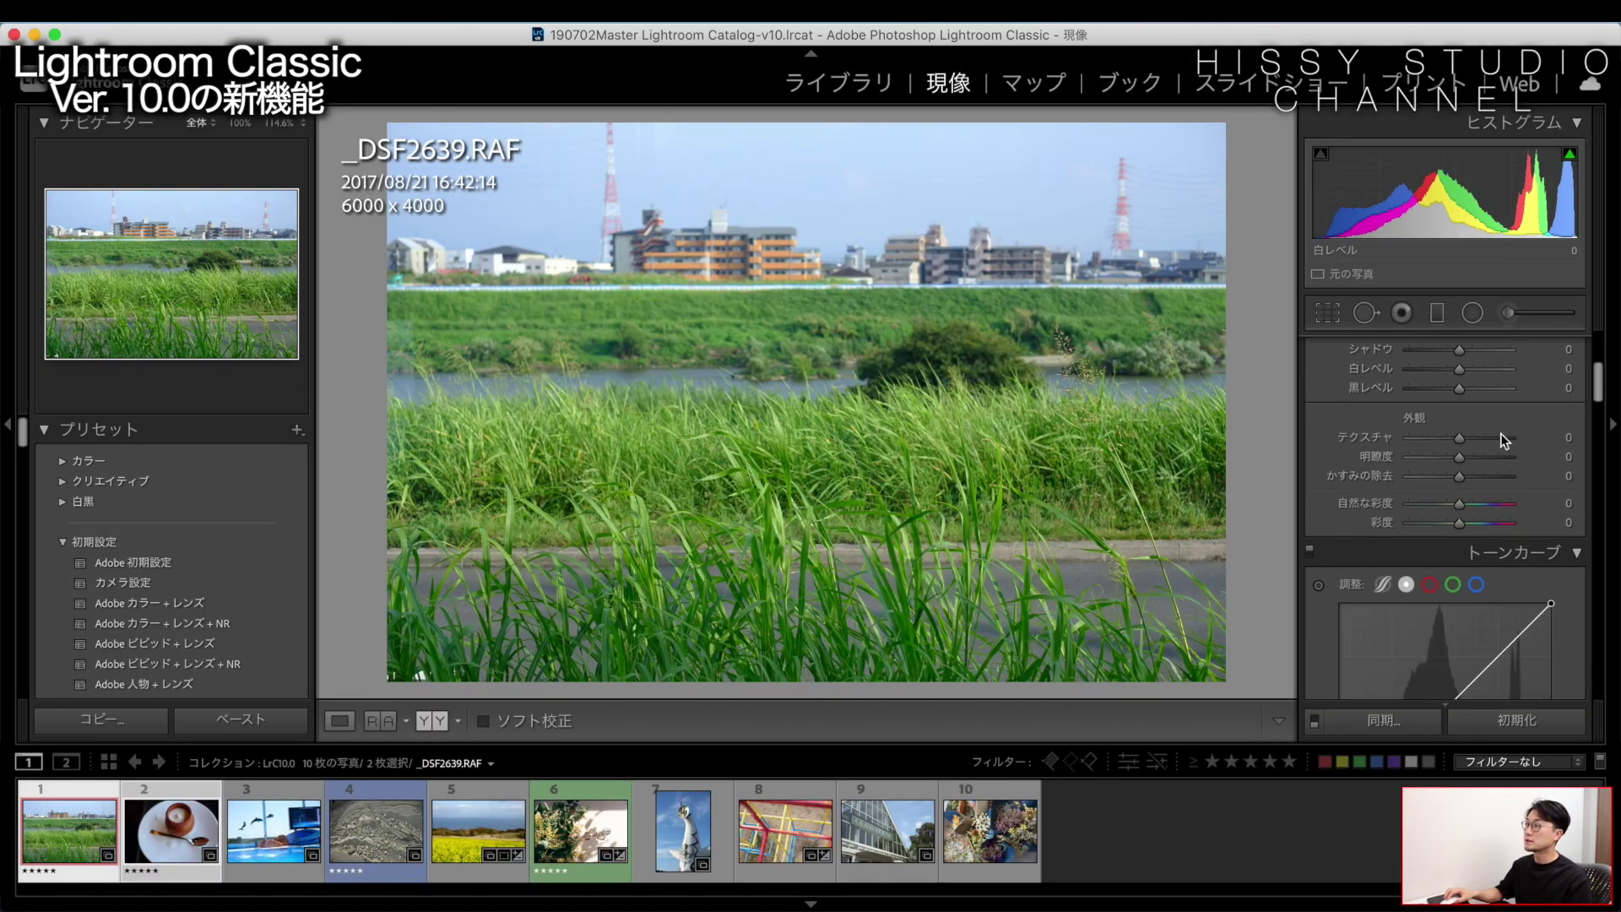
scroll(1492, 408, down, 3)
scroll(1522, 407, down, 4)
scroll(1524, 405, down, 2)
scroll(1525, 405, down, 3)
scroll(1526, 406, down, 2)
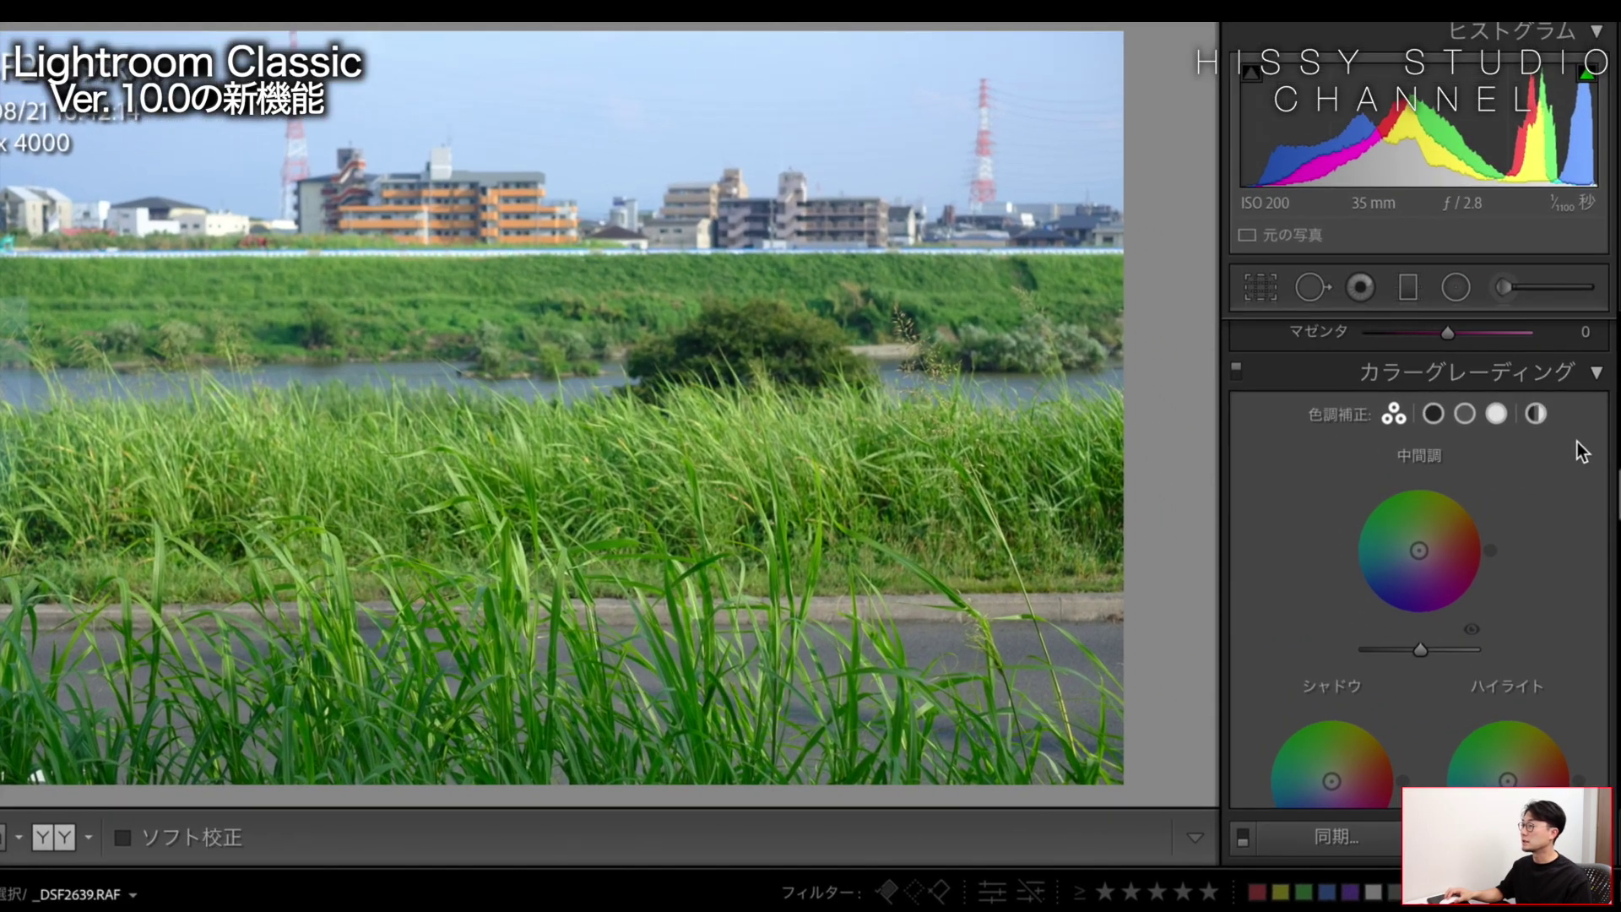
scroll(1577, 449, down, 2)
scroll(1581, 453, down, 2)
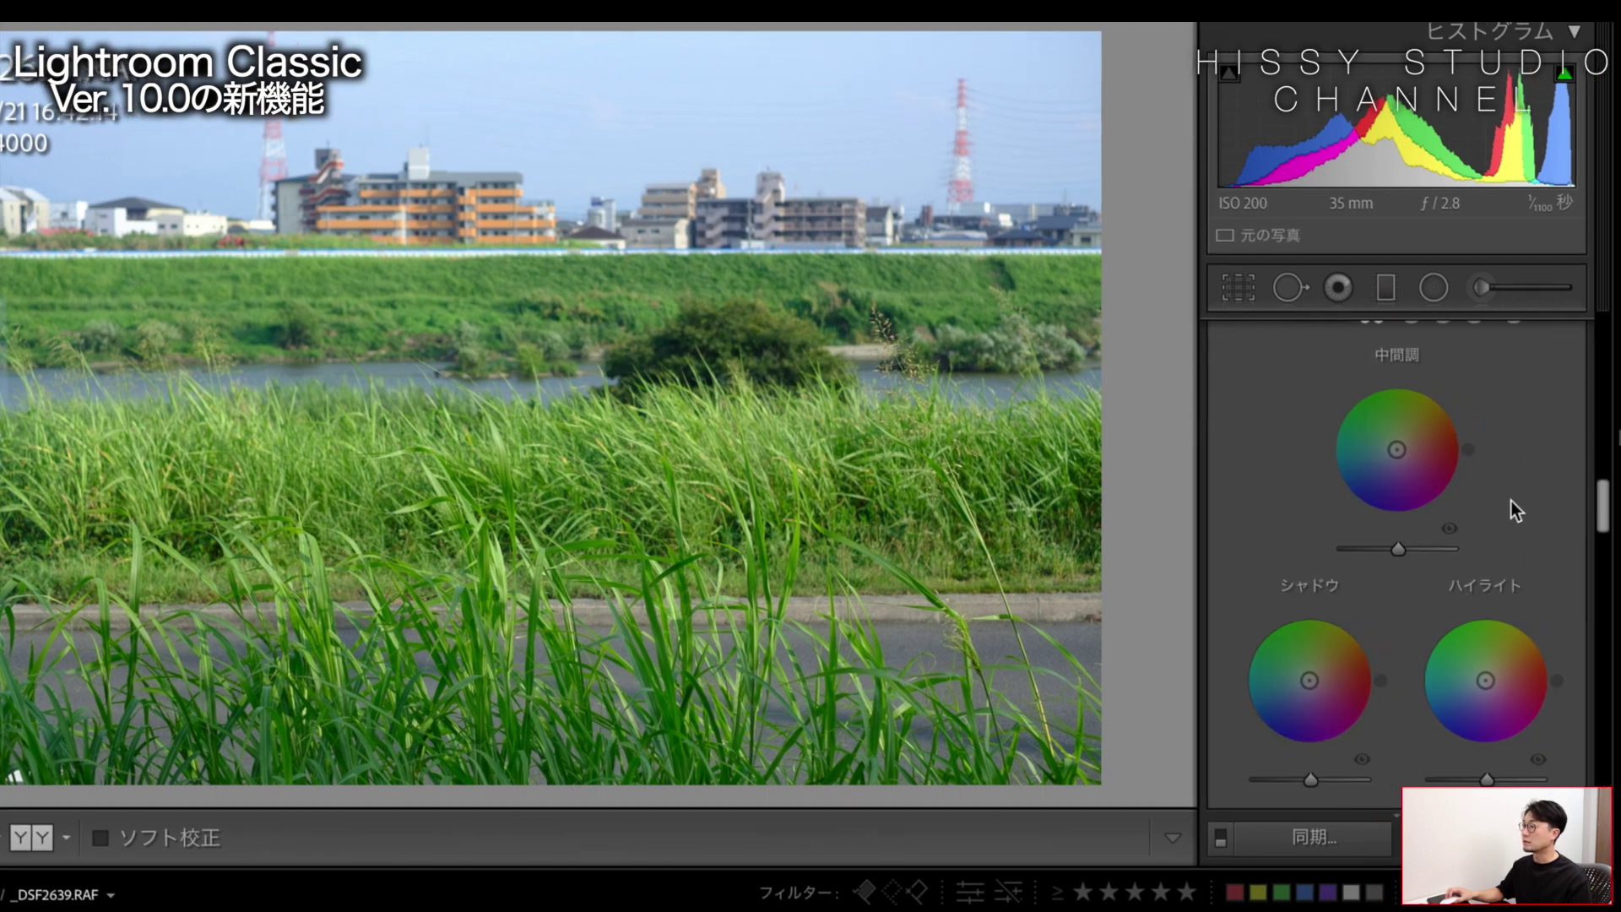
scroll(1516, 528, up, 3)
scroll(1515, 530, down, 3)
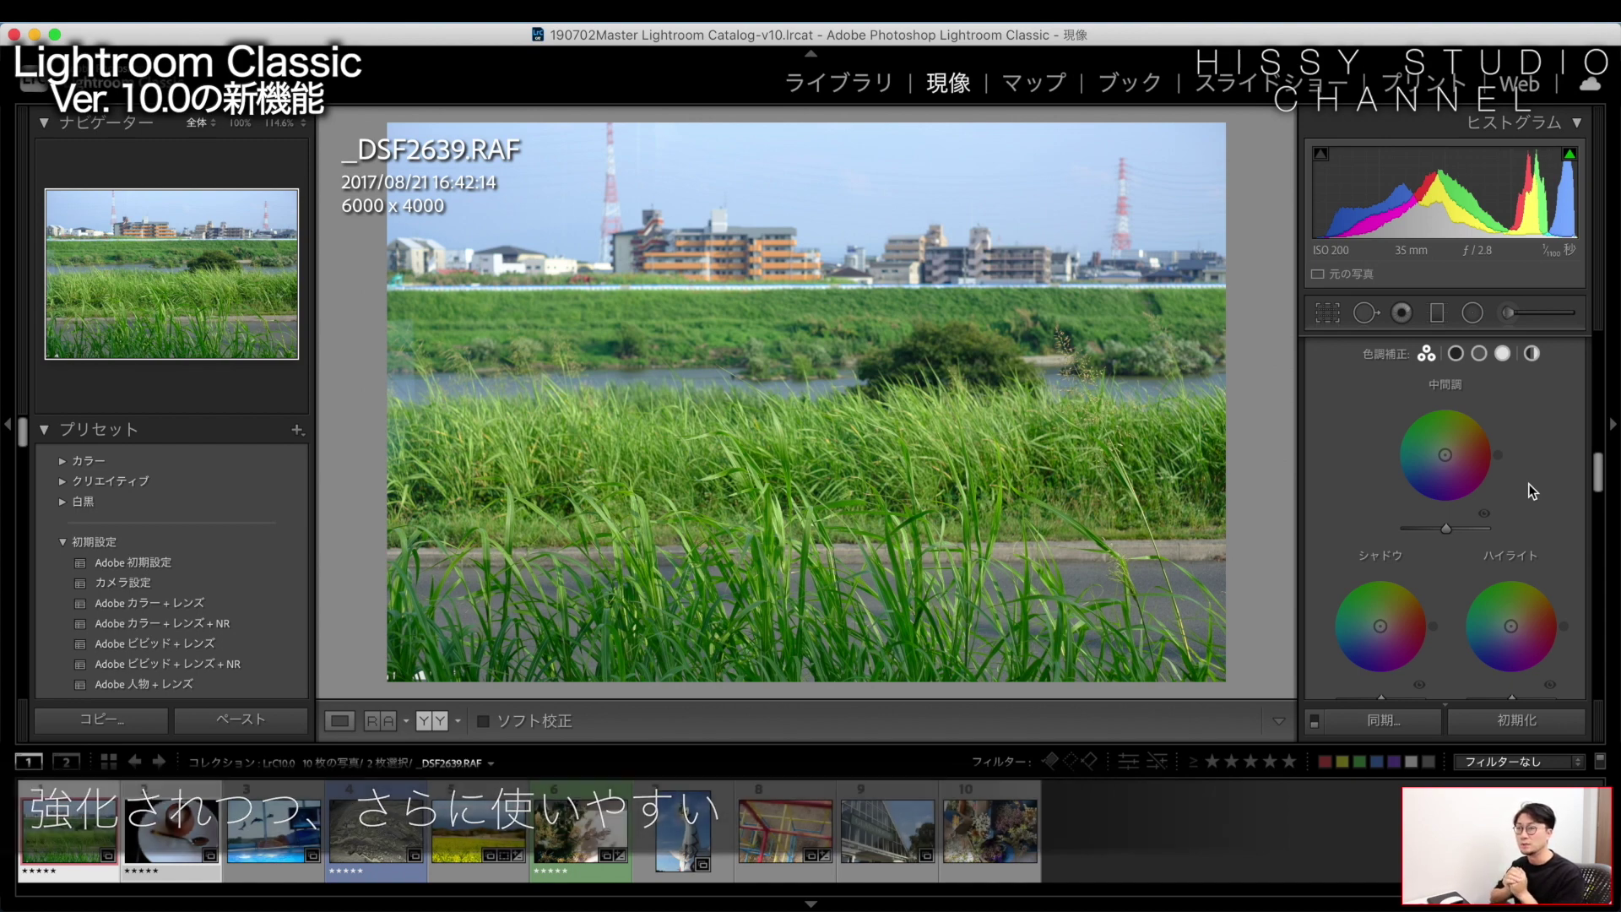
scroll(1528, 484, up, 2)
scroll(1514, 427, up, 2)
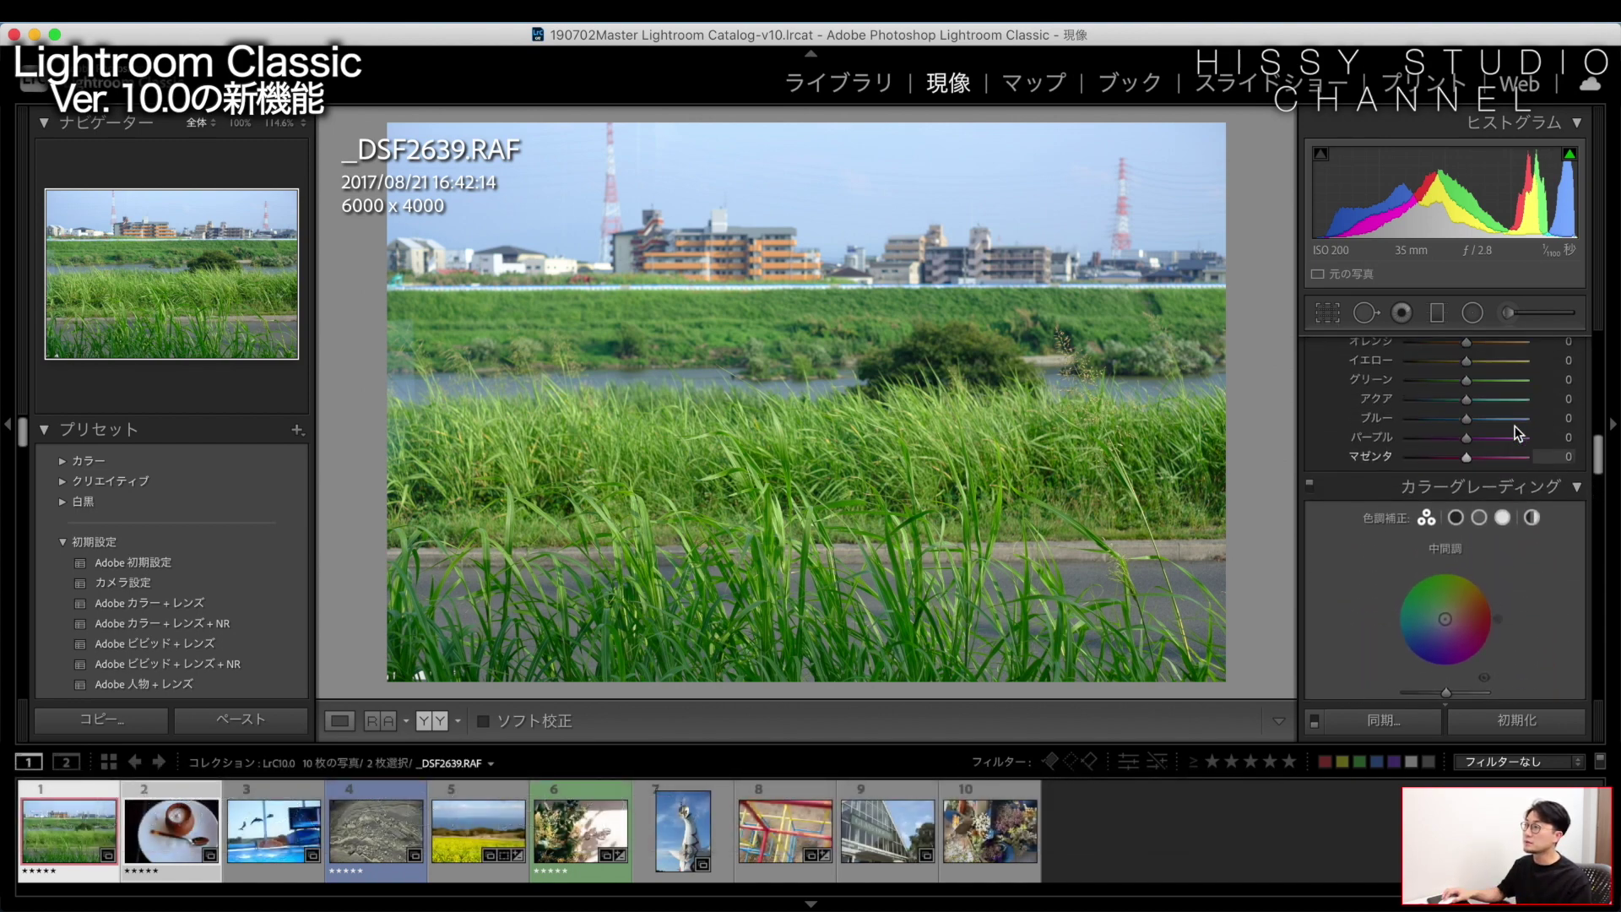
click(1575, 373)
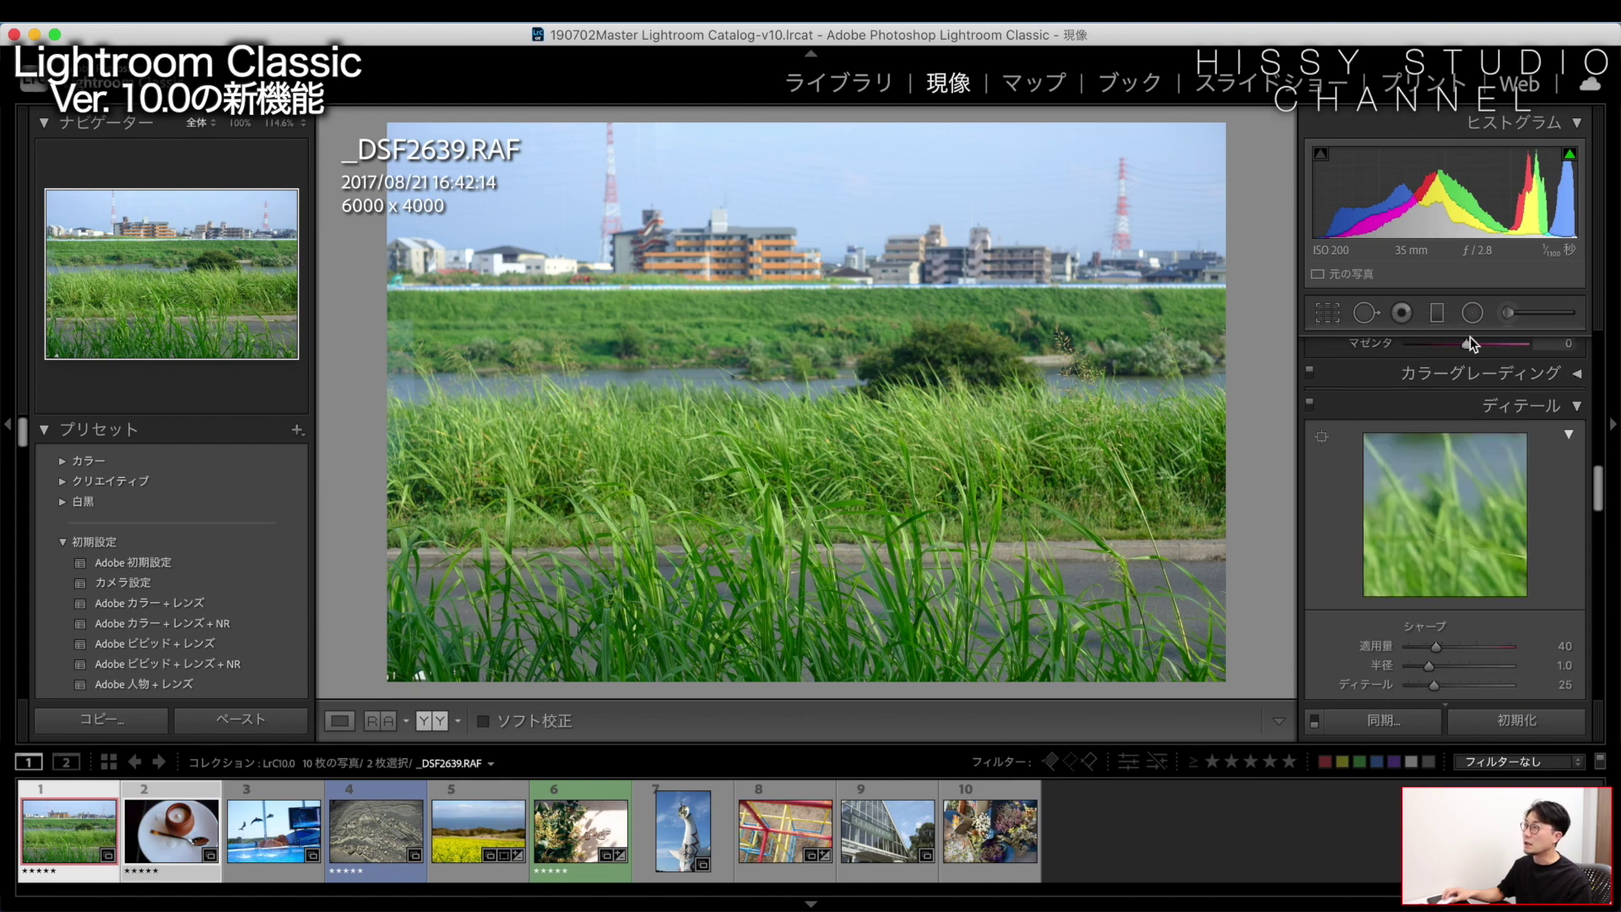
scroll(1446, 338, up, 5)
scroll(1450, 363, up, 3)
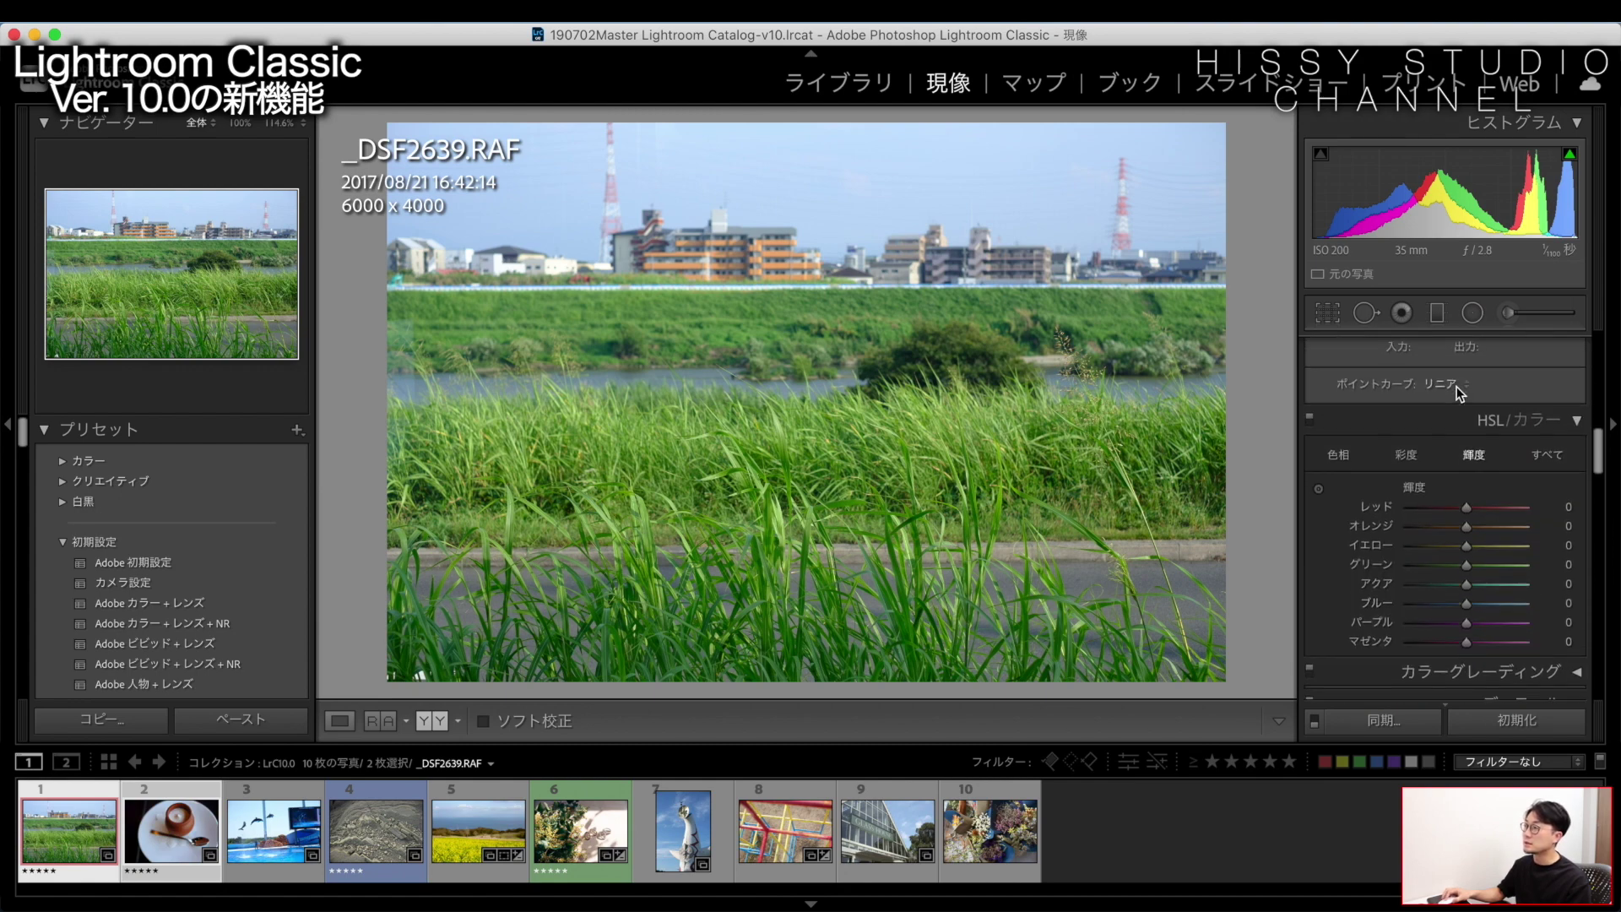
scroll(1457, 390, down, 3)
scroll(1461, 392, down, 3)
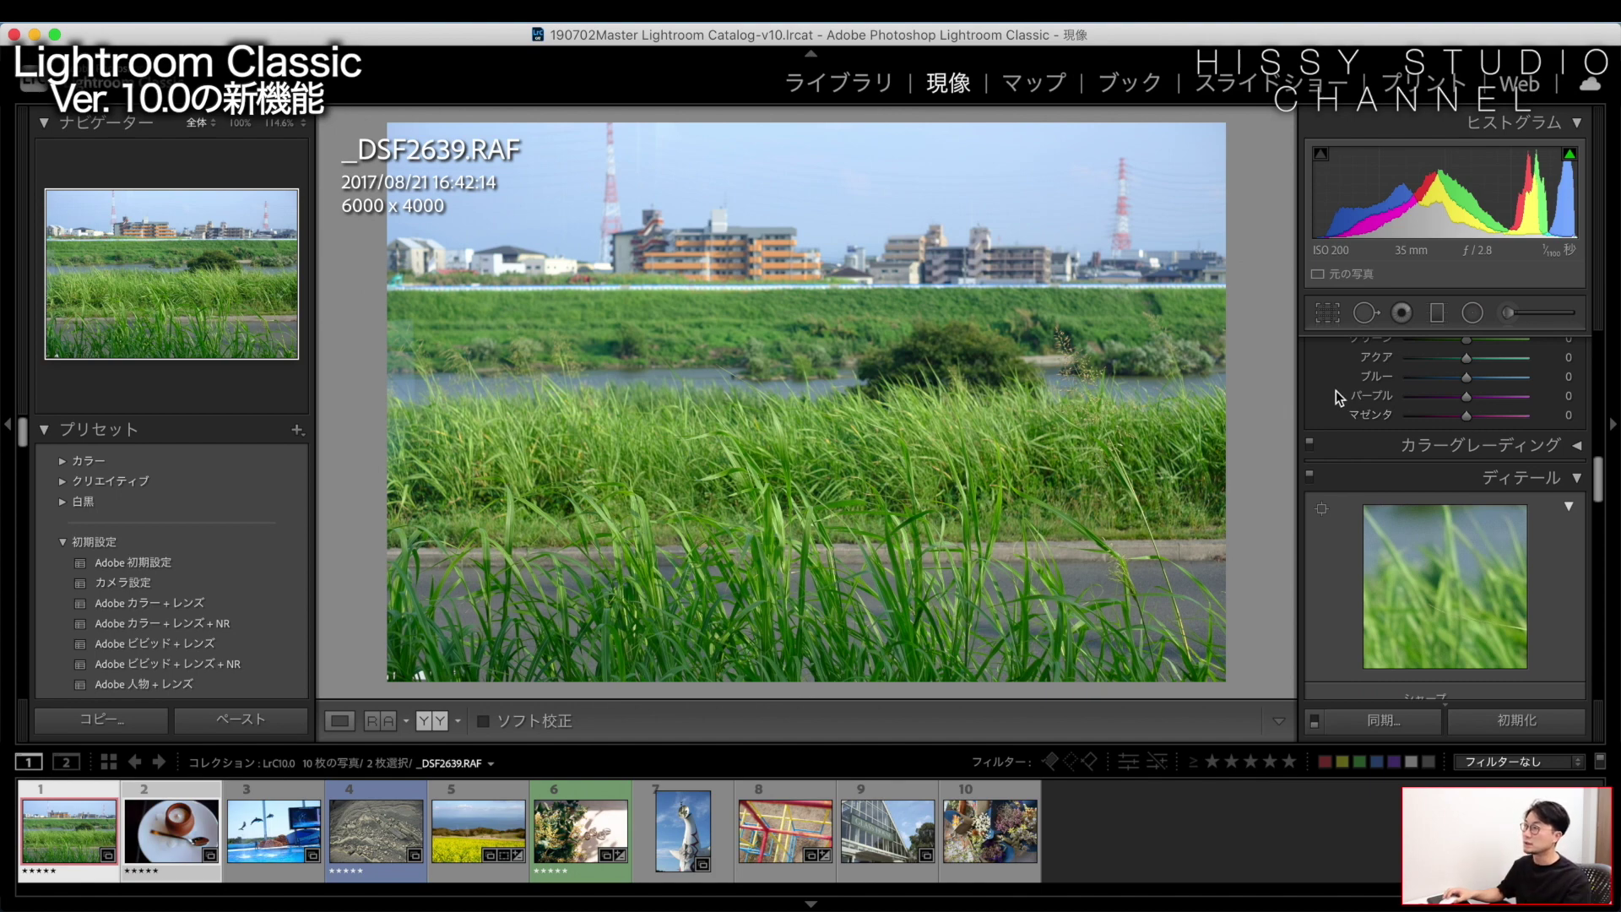
click(1577, 448)
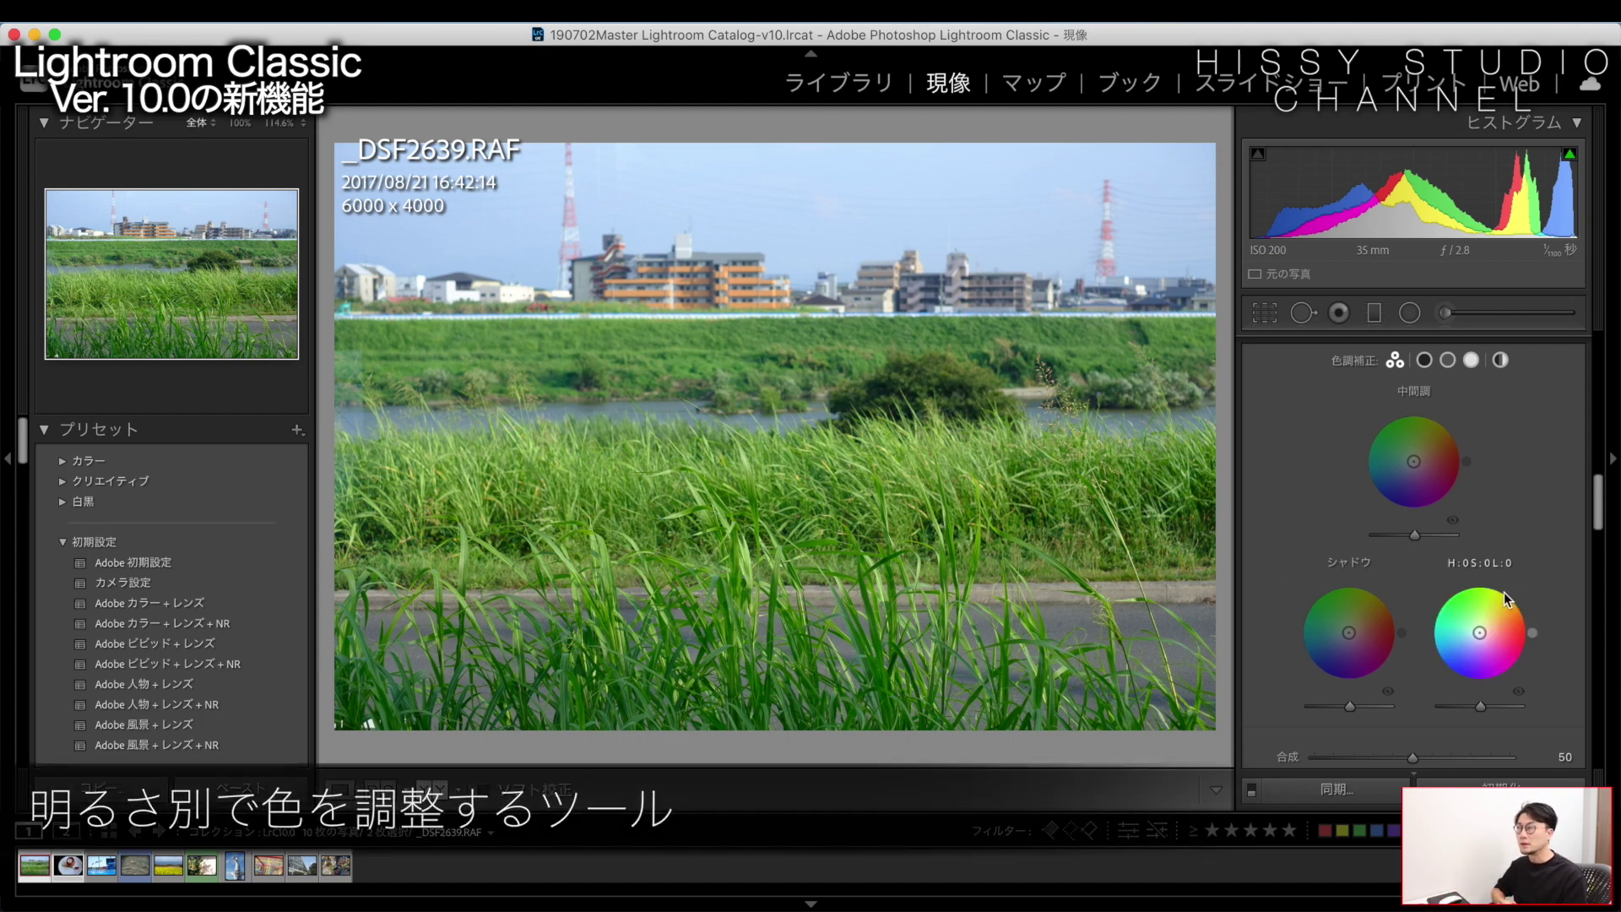
scroll(1473, 515, up, 1)
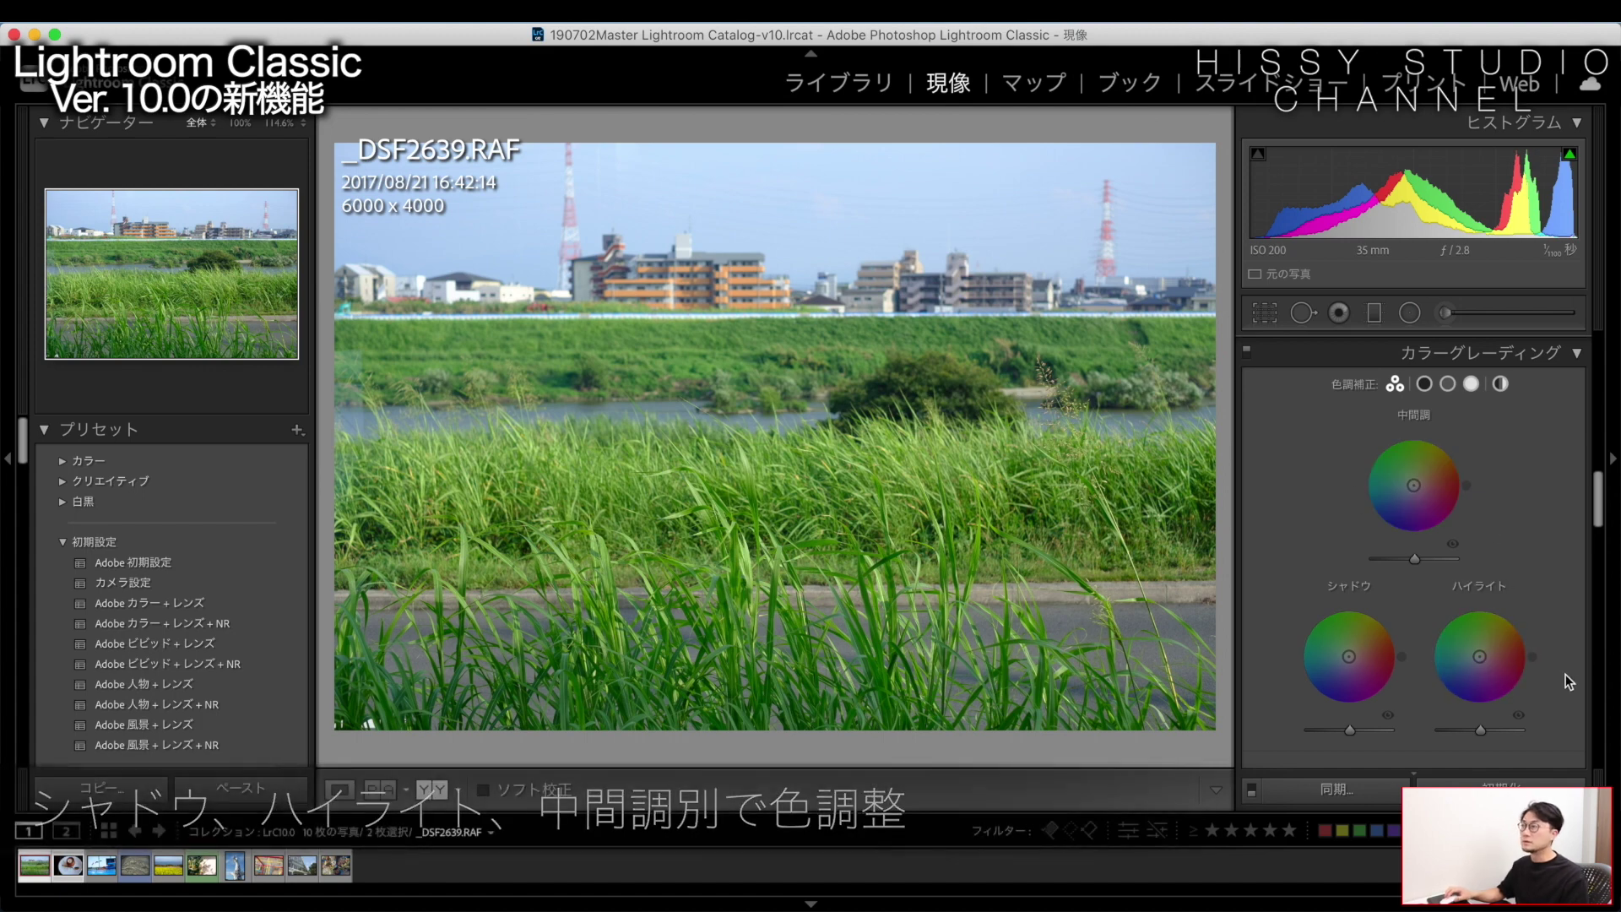
scroll(1513, 507, up, 5)
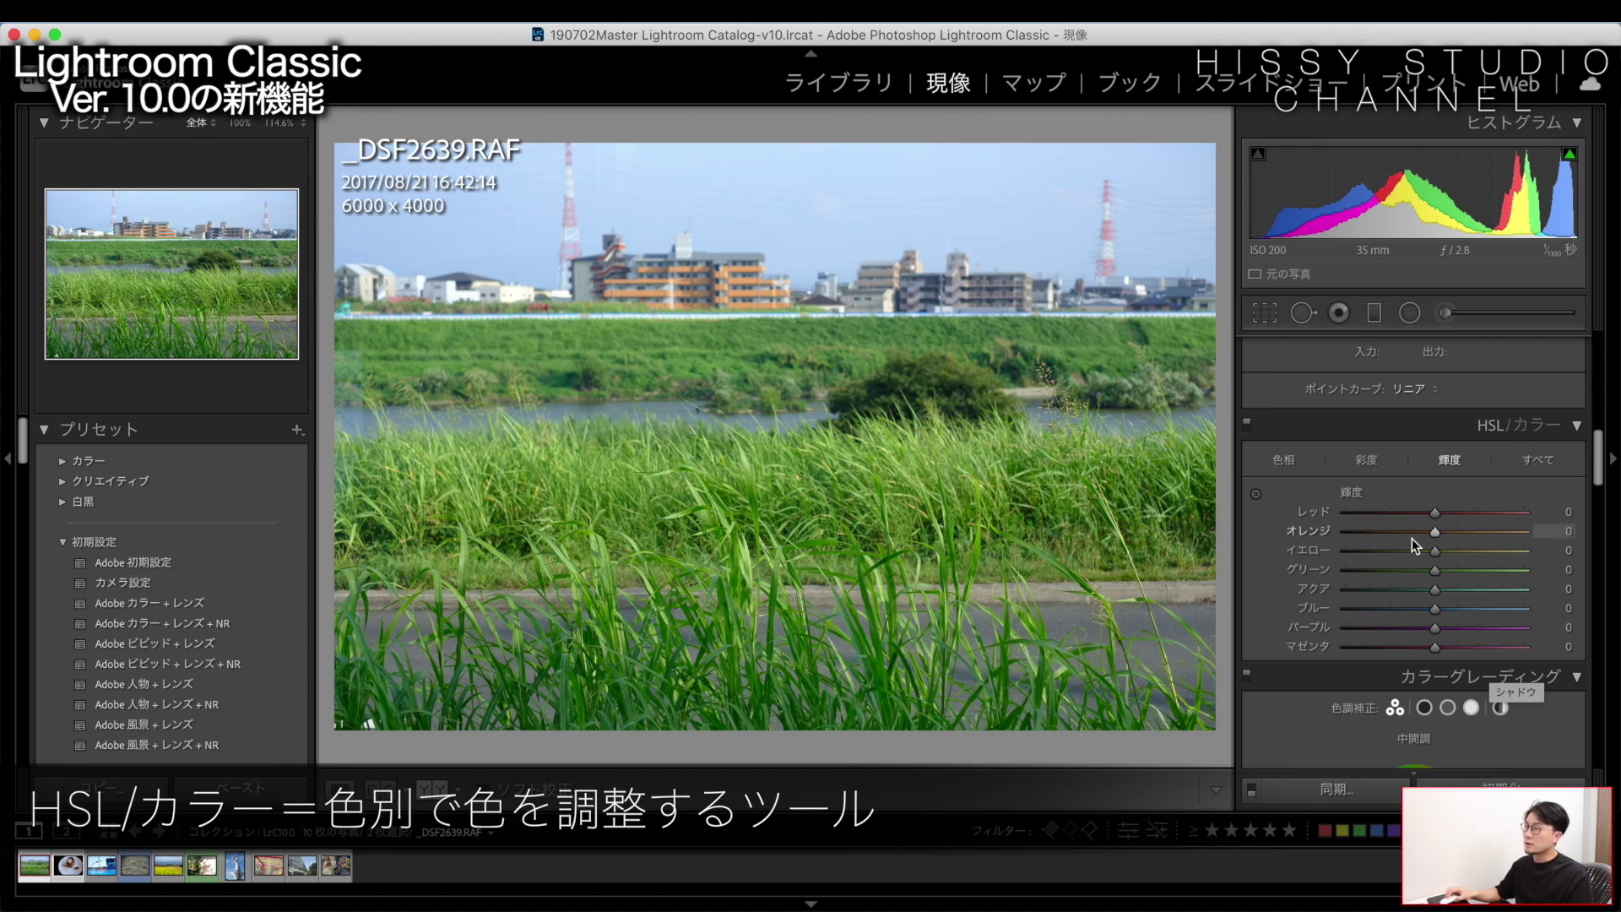
scroll(1377, 544, down, 1)
scroll(1334, 545, down, 5)
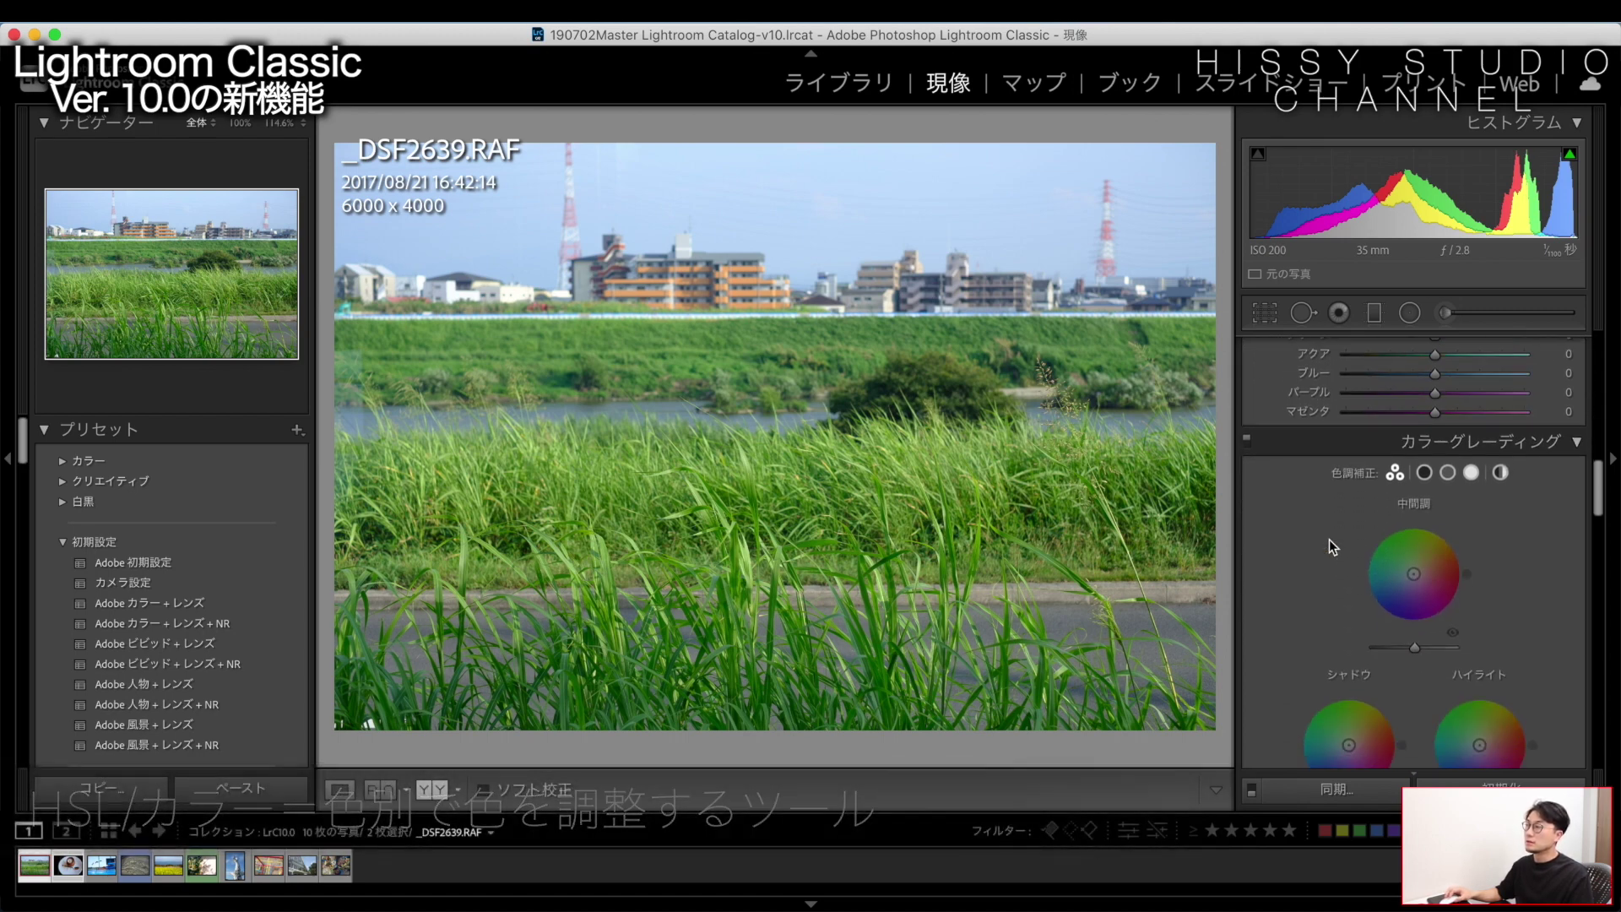
scroll(1454, 474, down, 1)
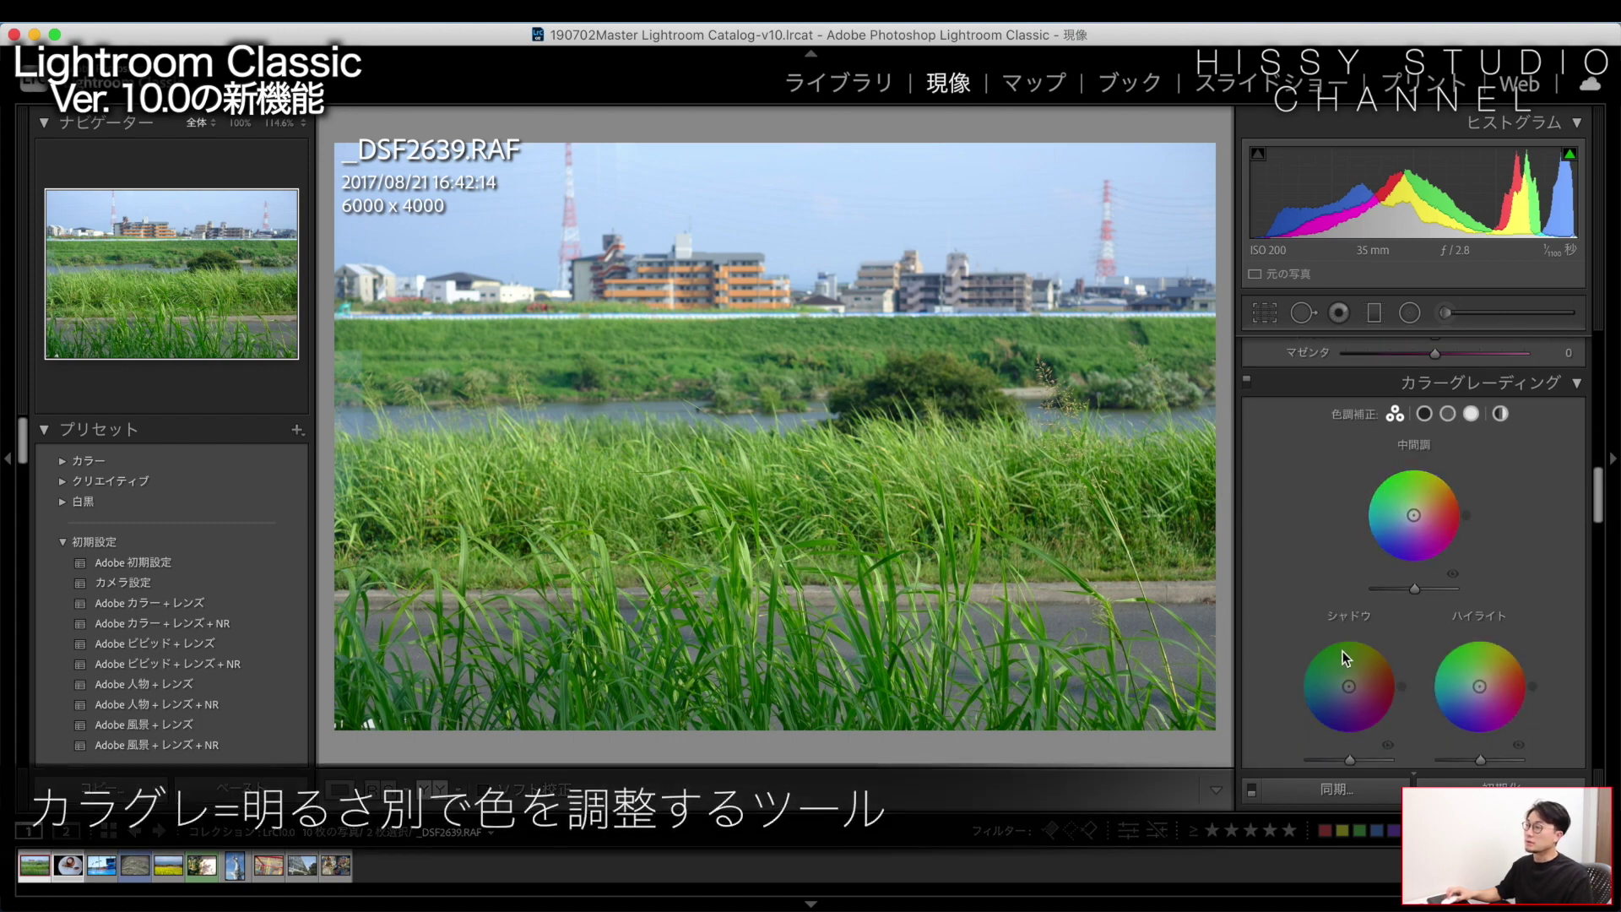
scroll(1435, 591, down, 1)
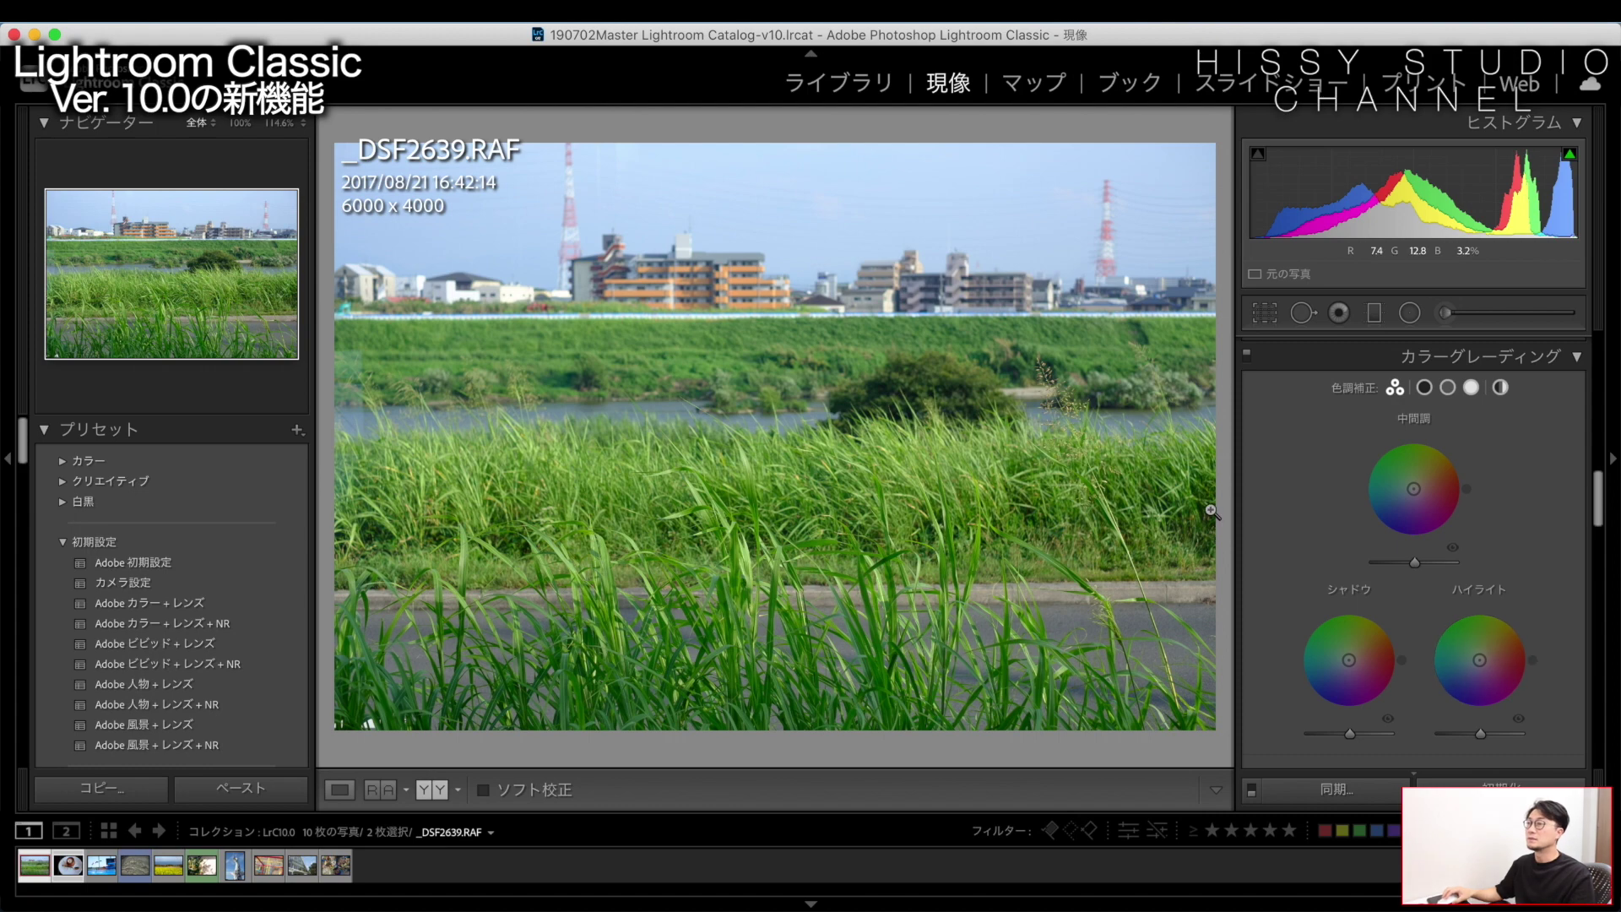
scroll(1310, 574, down, 1)
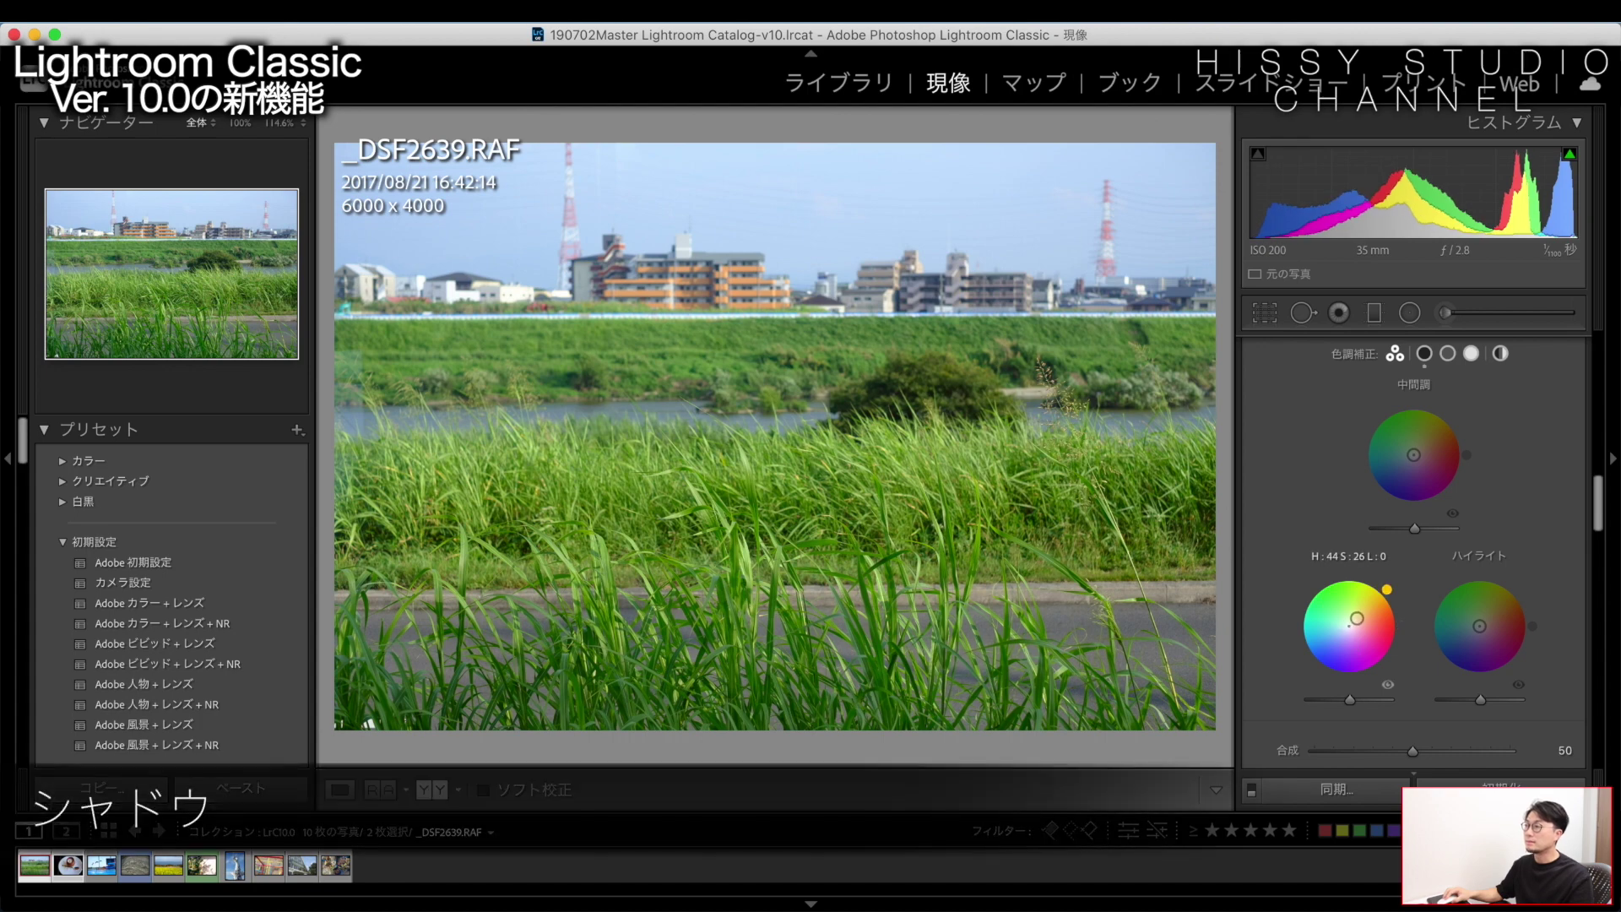
Tint the shadows yellow (H 47) and push the highlights to blue (H 220, S 60)
drag(1351, 635, 1377, 601)
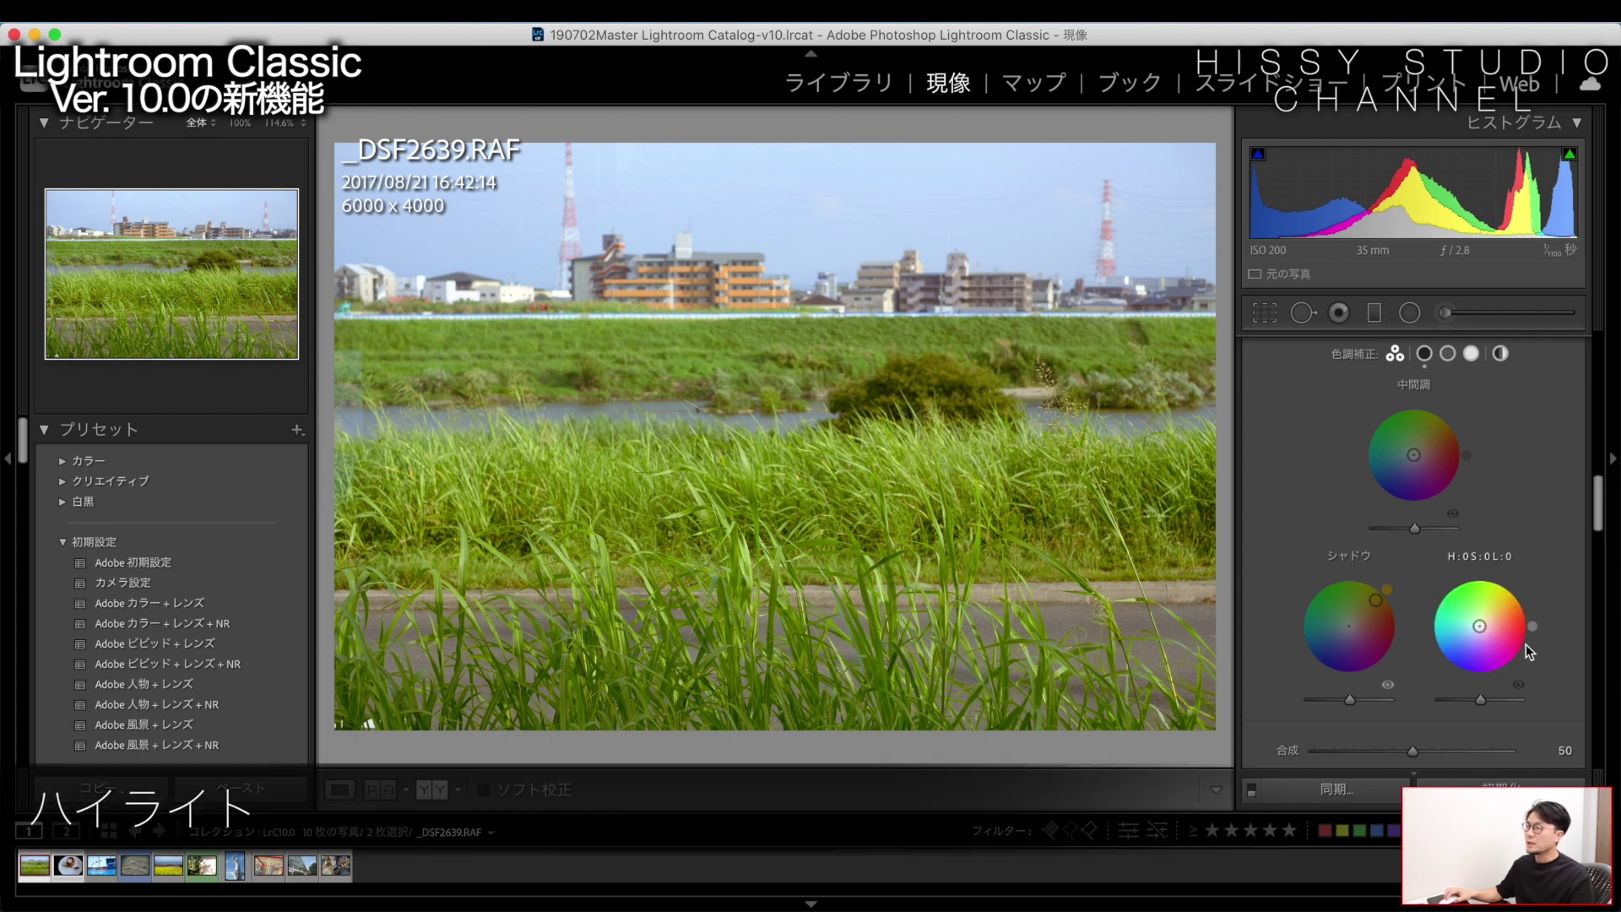
drag(1479, 625, 1464, 639)
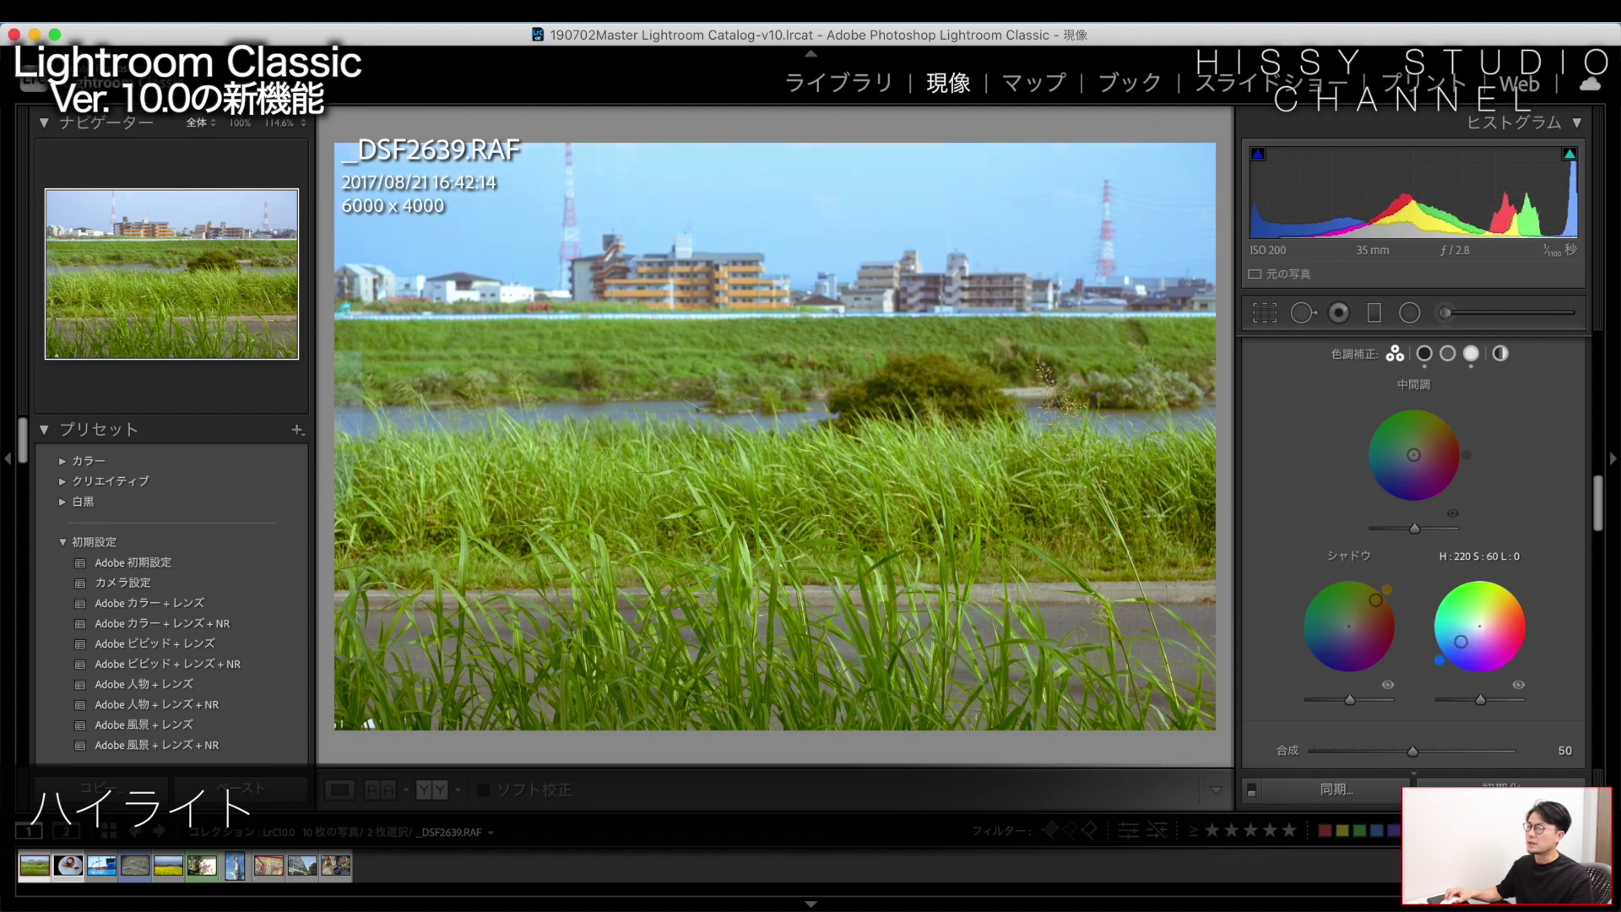
drag(1464, 639, 1454, 647)
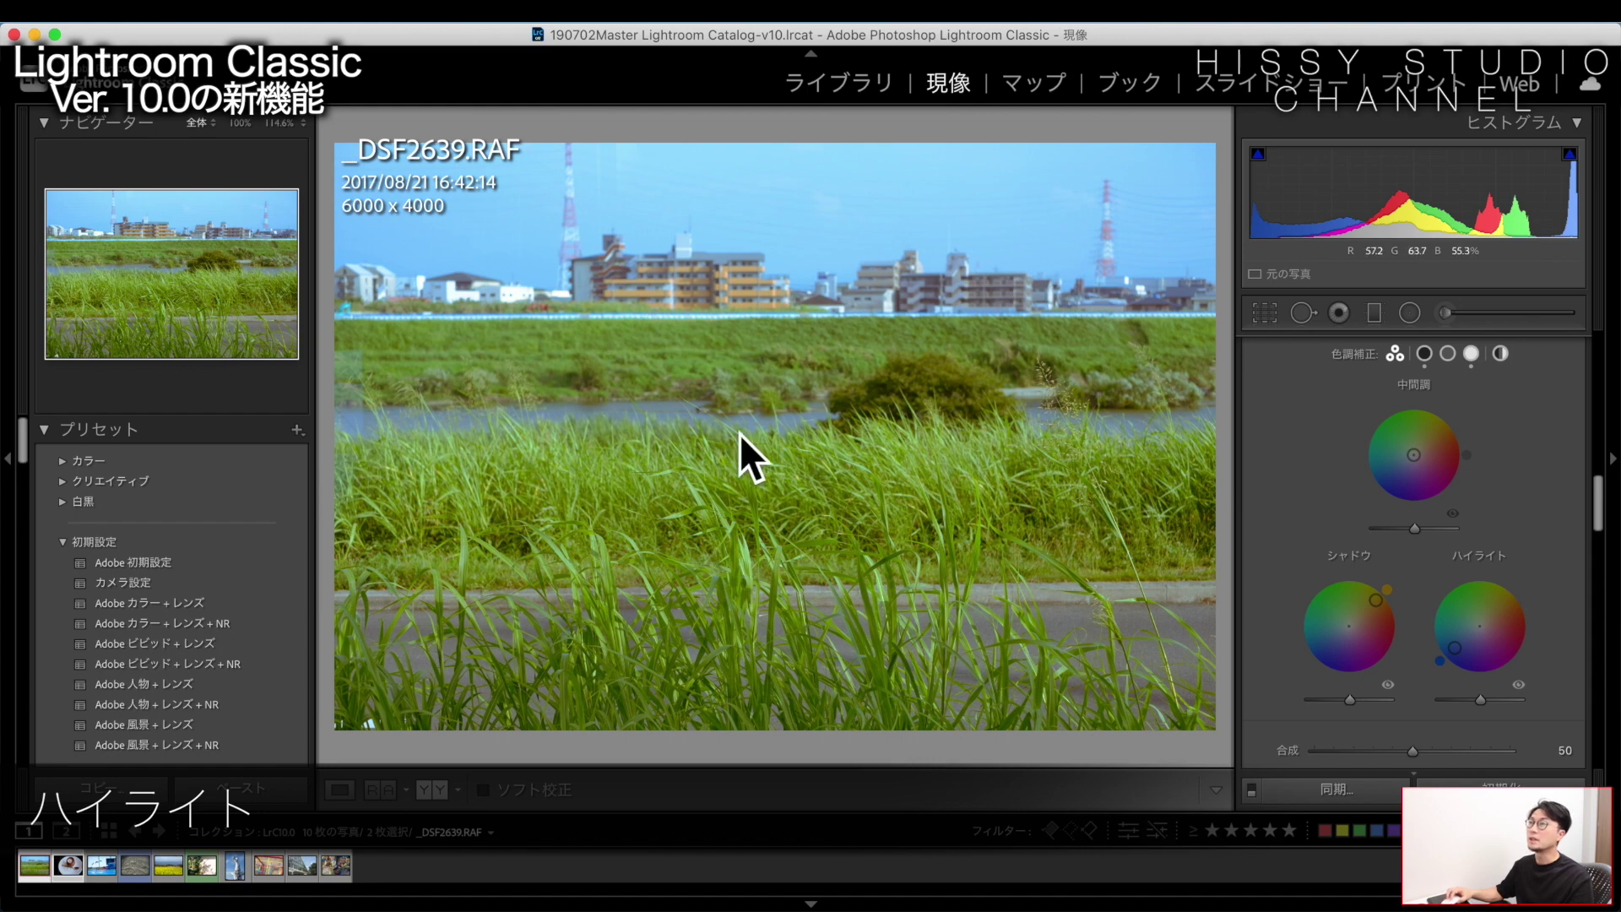
scroll(1474, 479, up, 1)
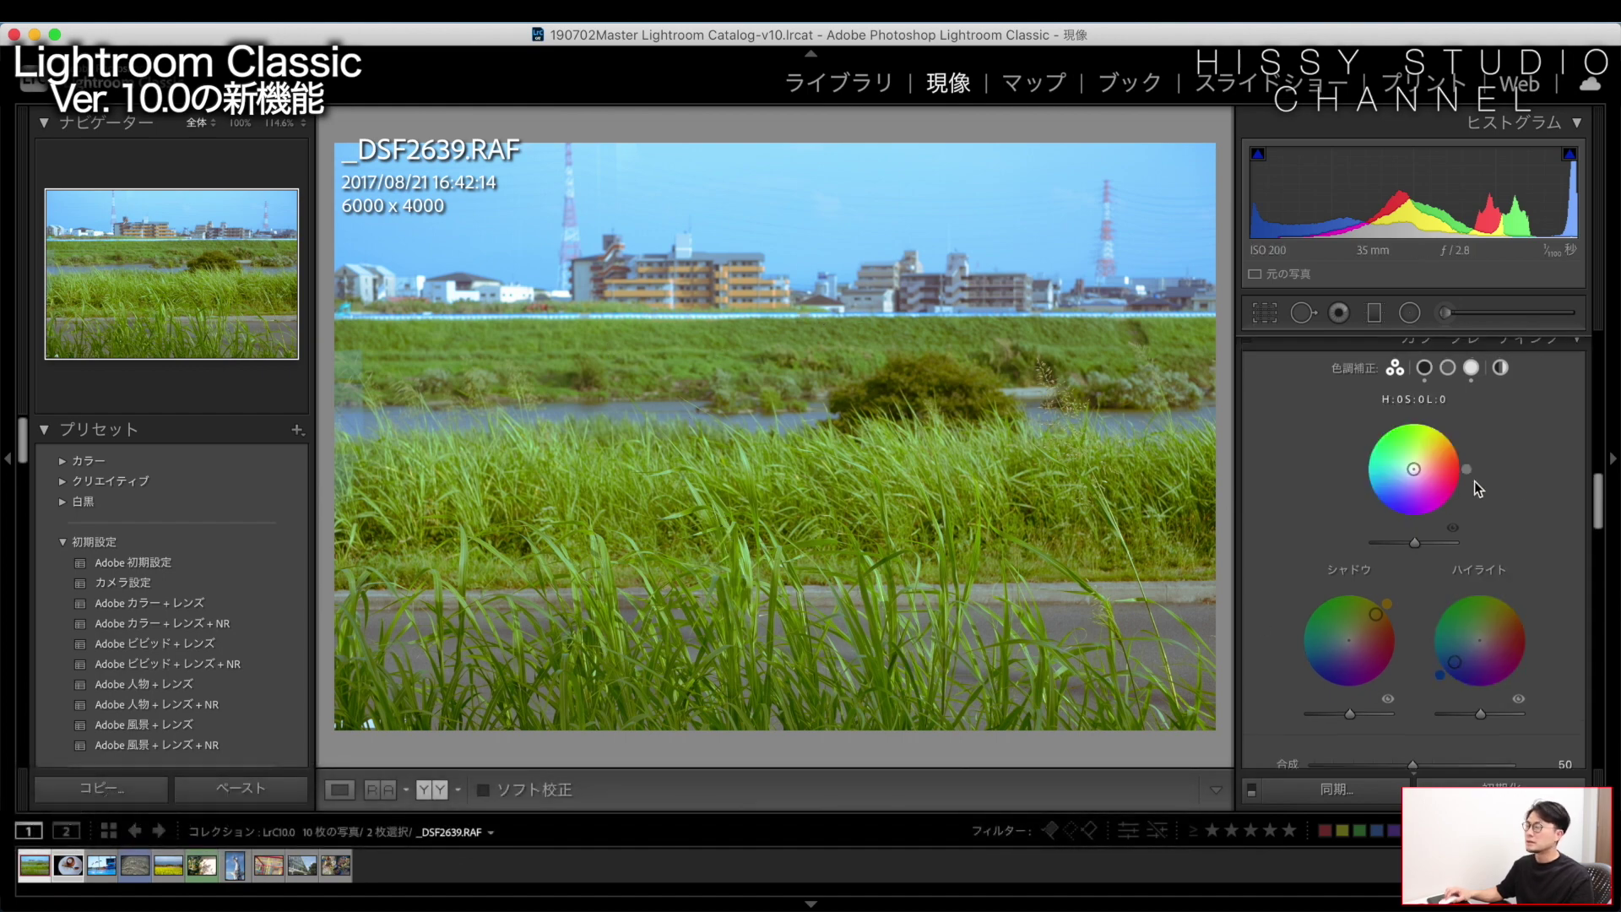
Try midtone tints ranging from faint red through magenta to blue
drag(1417, 478, 1432, 481)
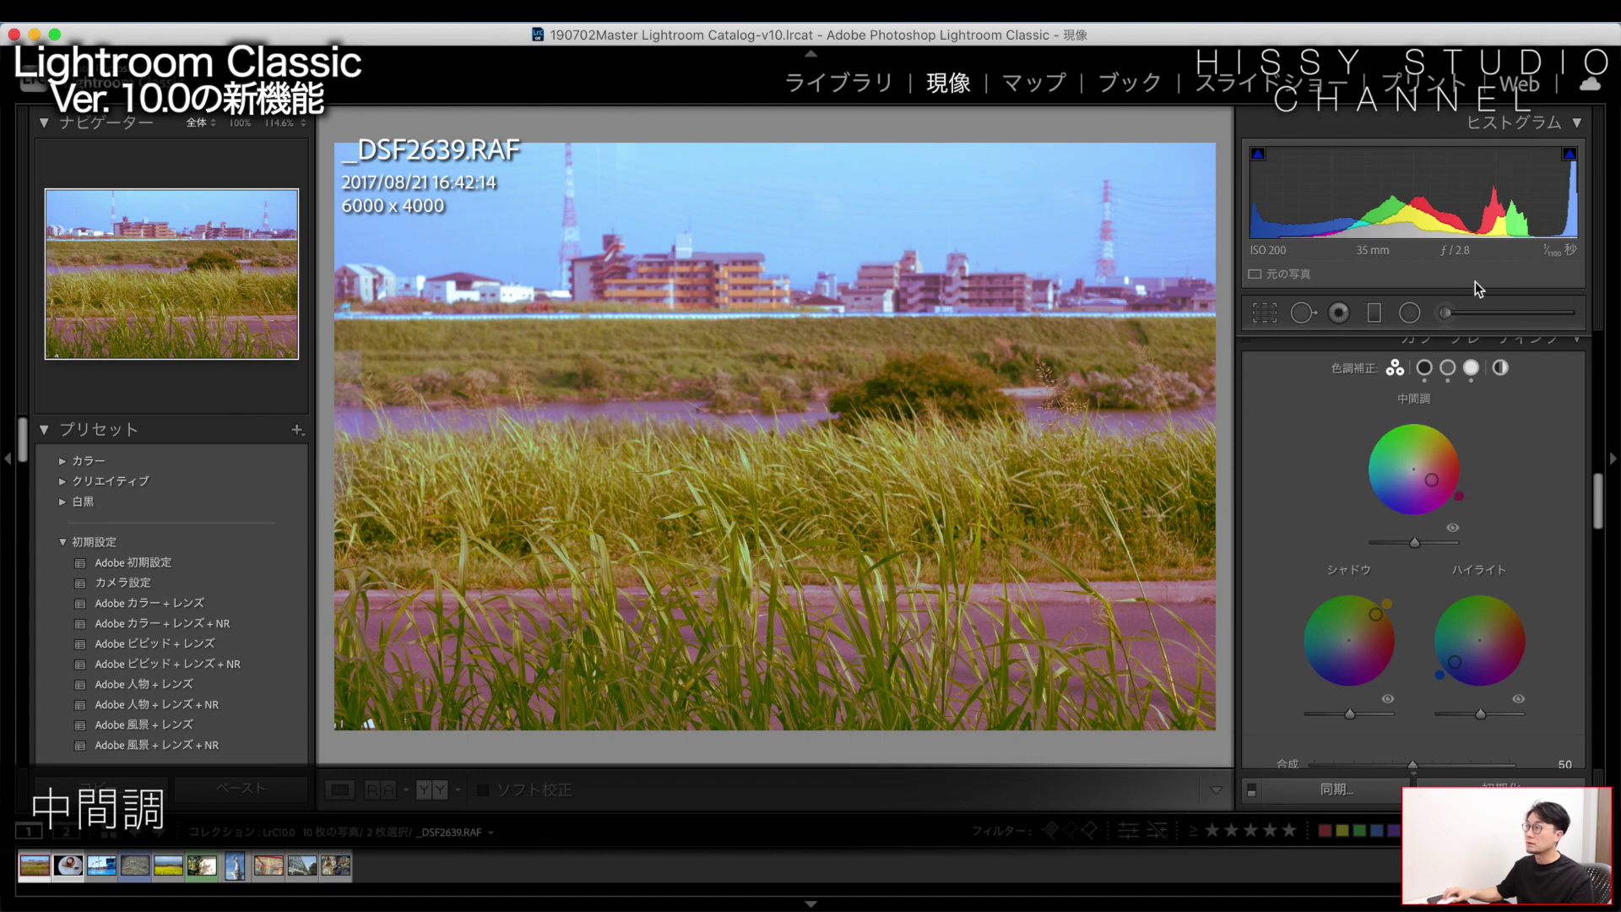
mouse_move(1431, 479)
mouse_down()
mouse_move(1445, 478)
mouse_move(1396, 453)
mouse_up()
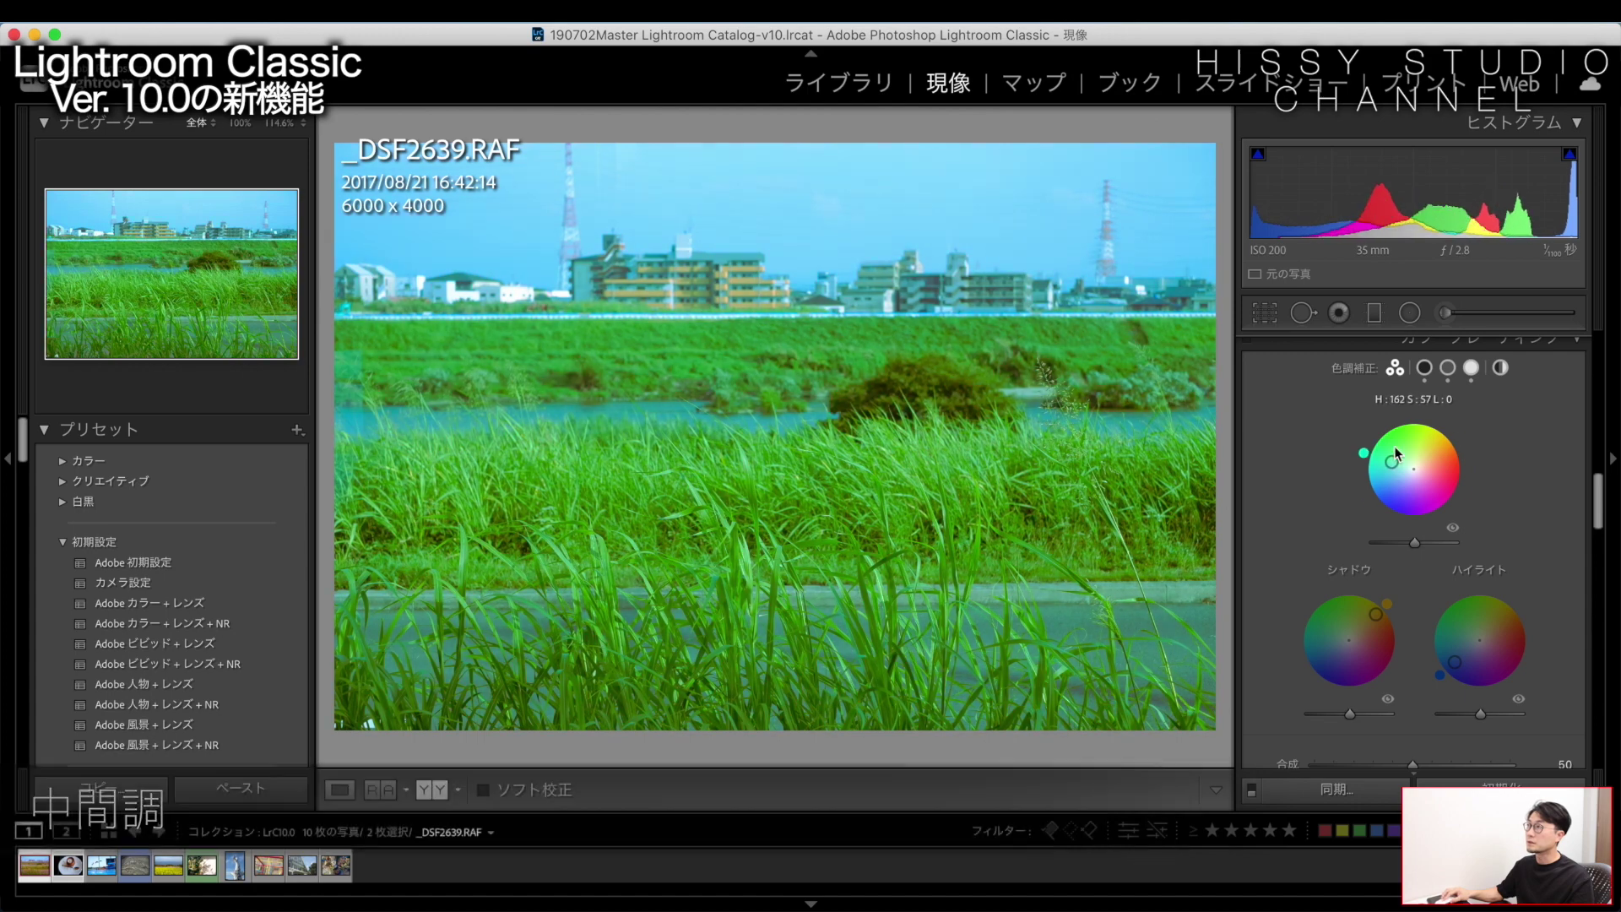
scroll(1398, 454, up, 2)
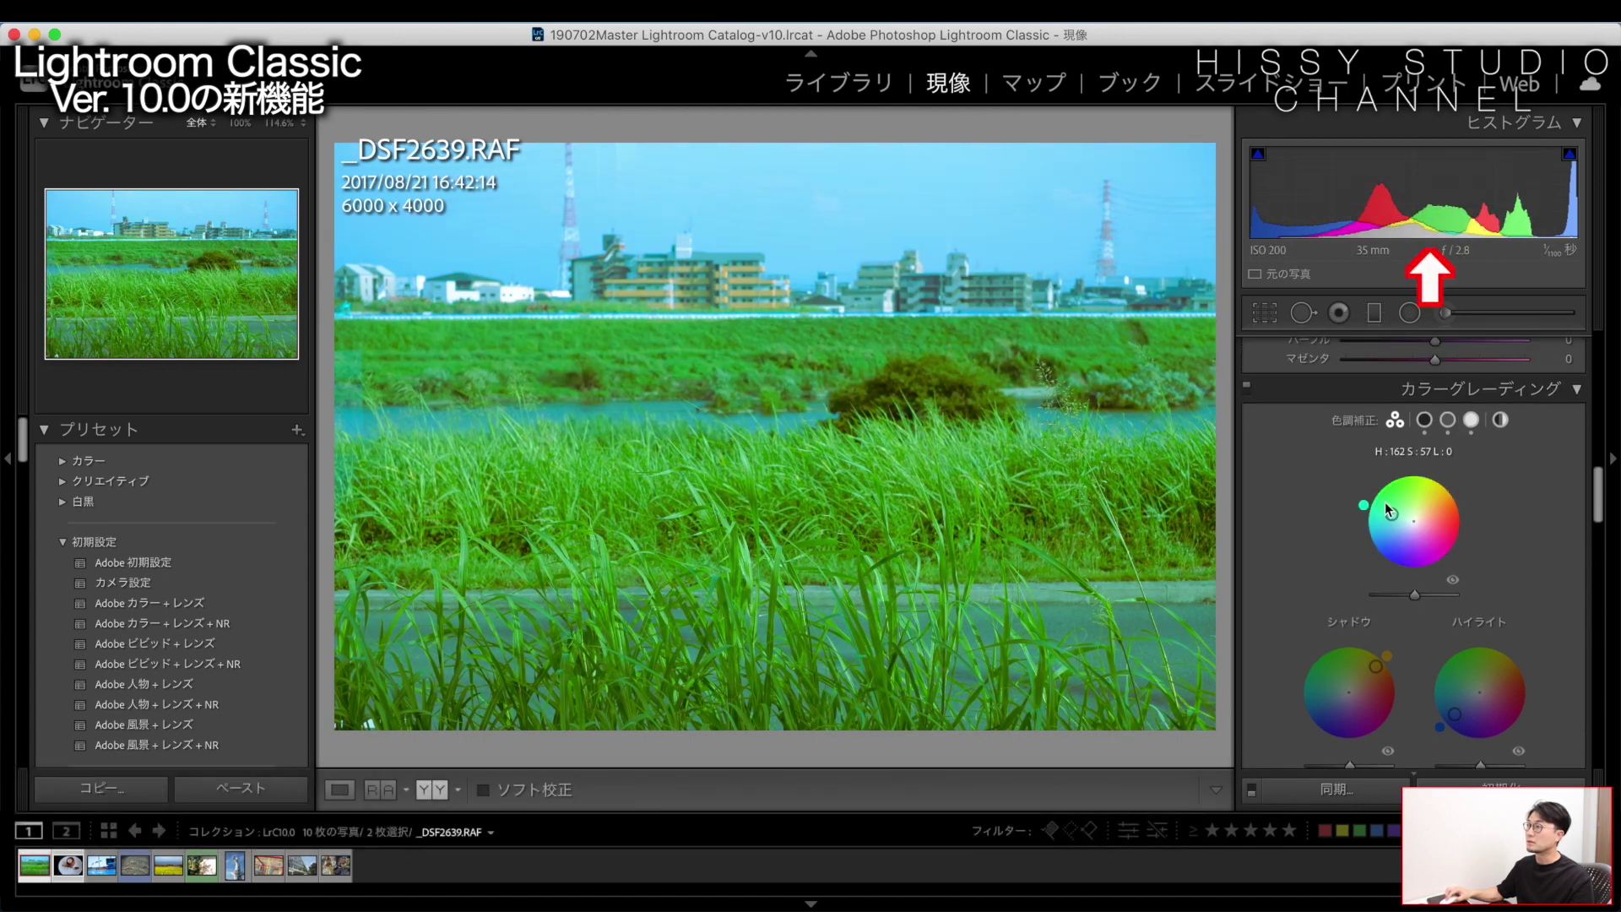
drag(1390, 512, 1415, 529)
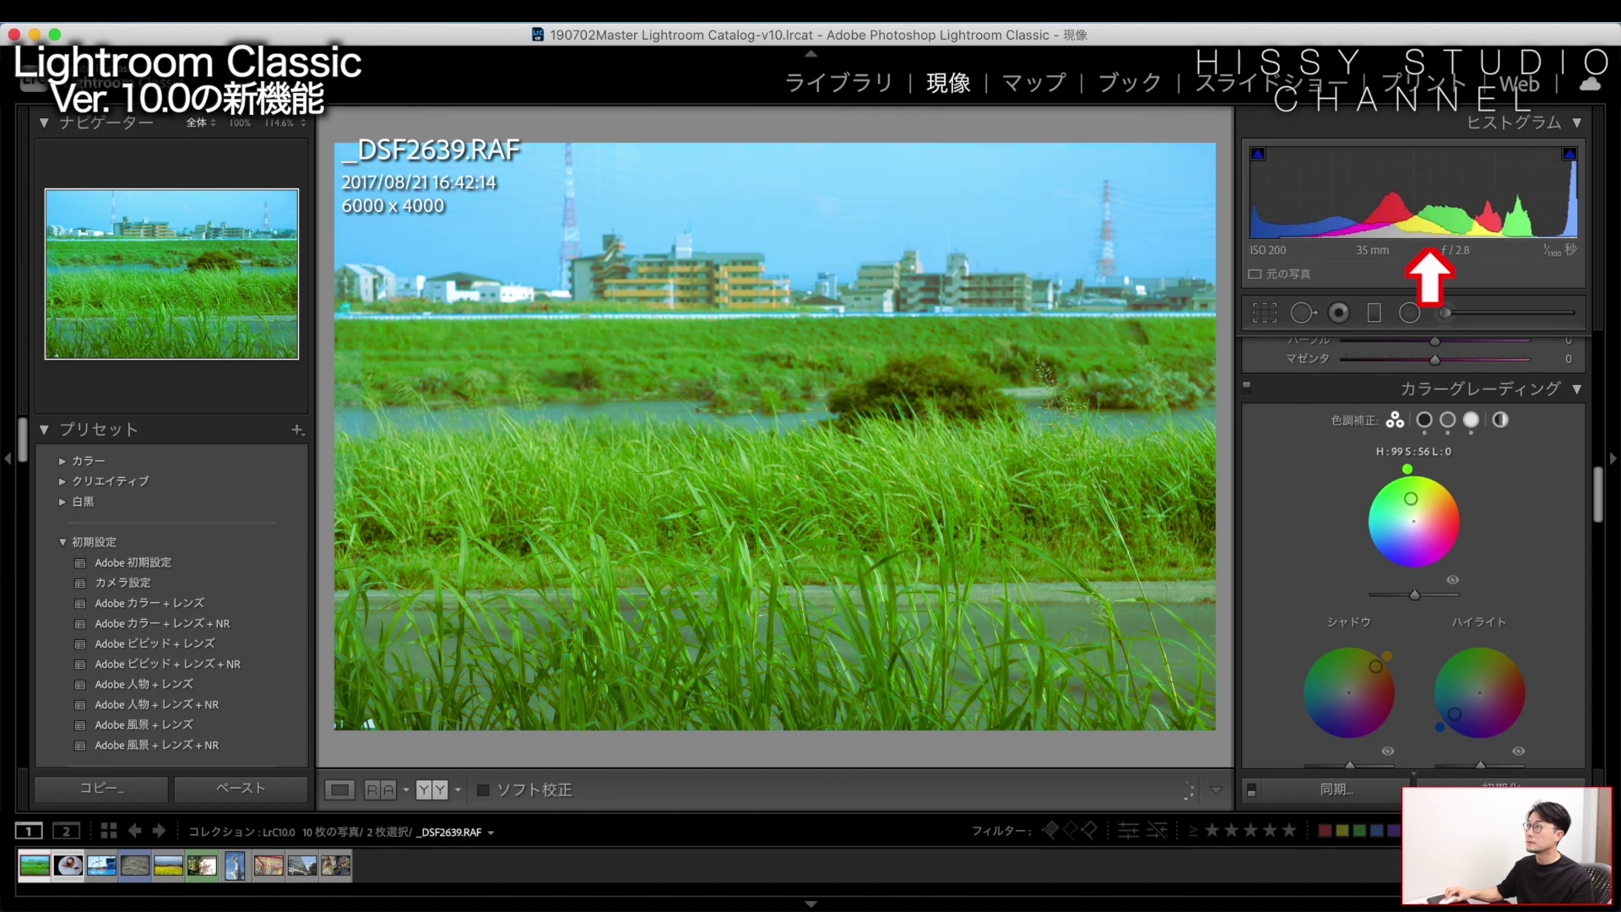
drag(1415, 529, 1410, 531)
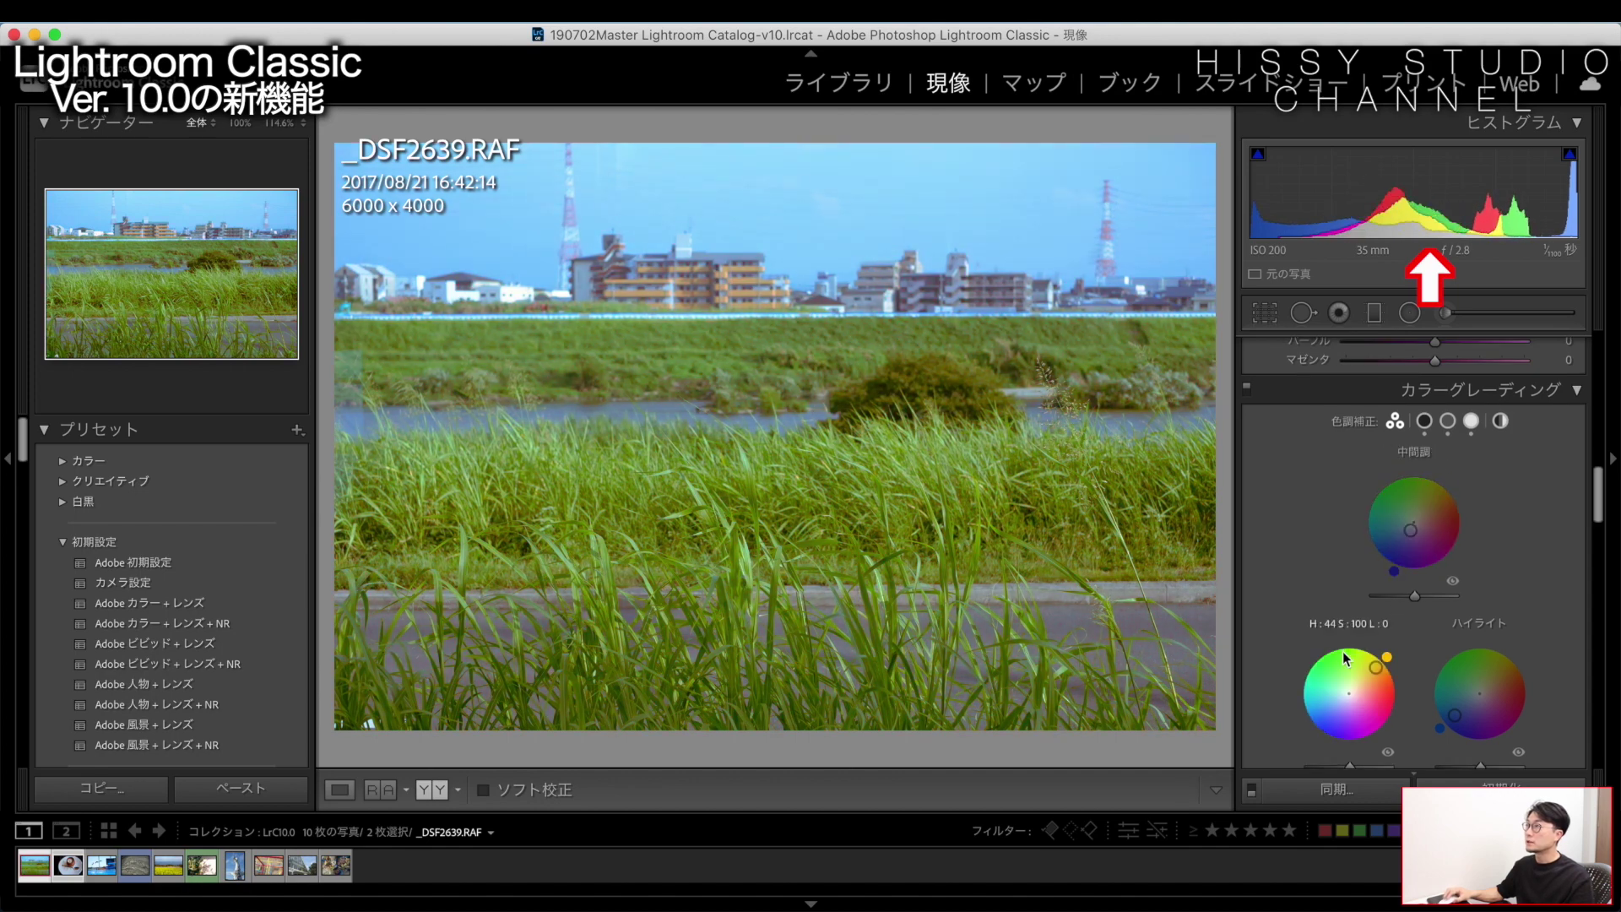
Try magenta, blue and green highlight and shadow tints, then reset all colour grading to neutral
mouse_move(1378, 673)
mouse_down()
mouse_move(1368, 713)
mouse_move(1333, 678)
mouse_up()
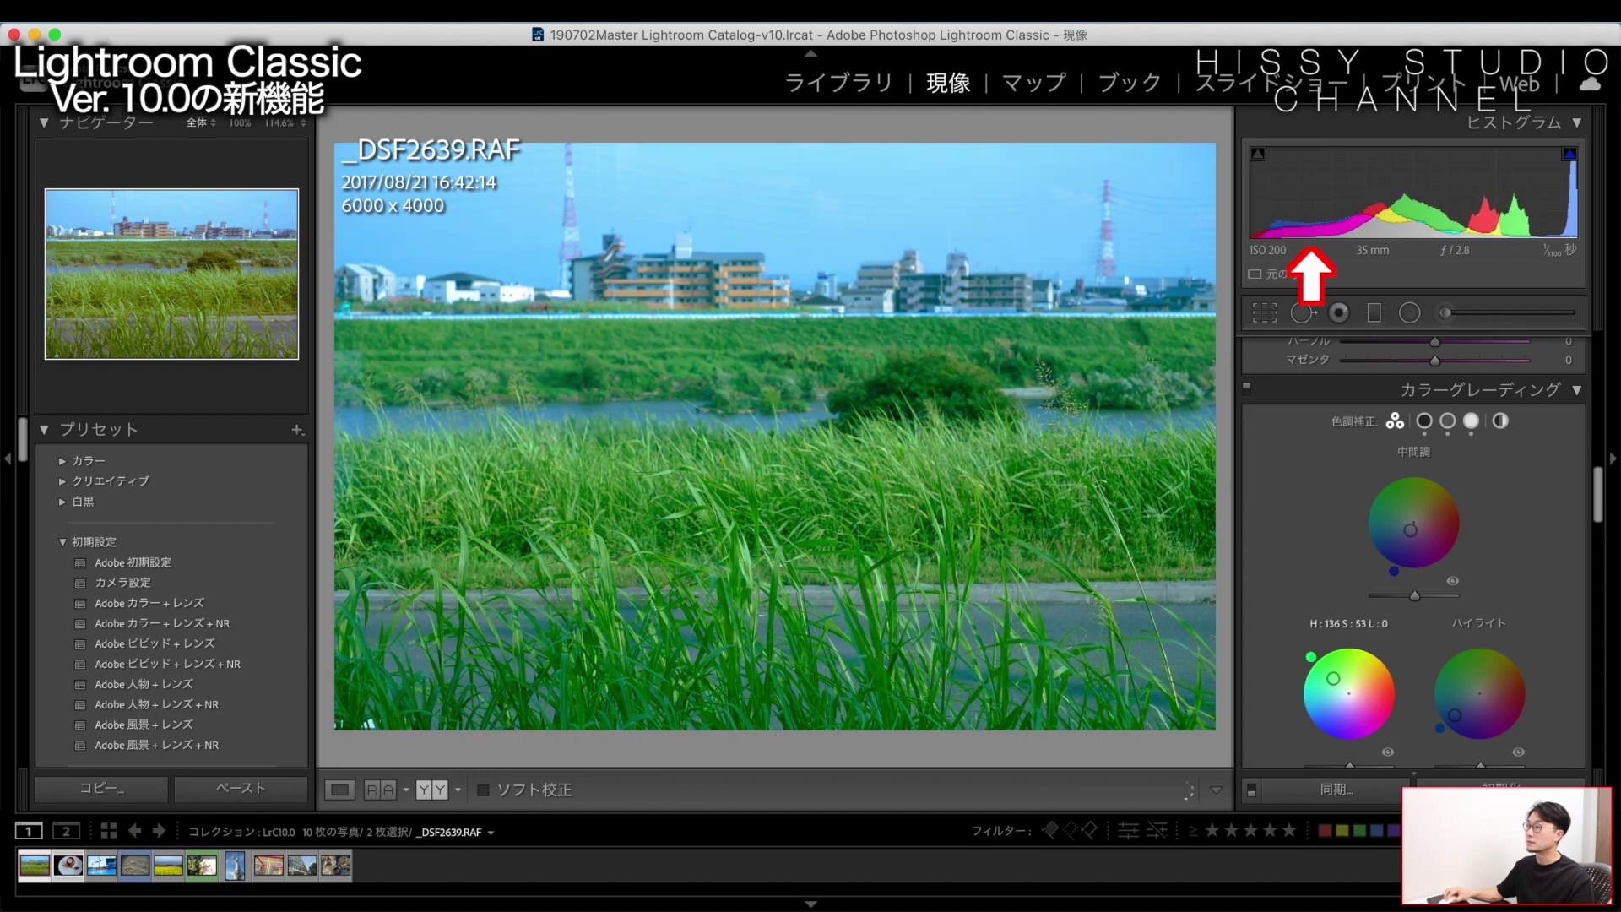
drag(1333, 678, 1347, 736)
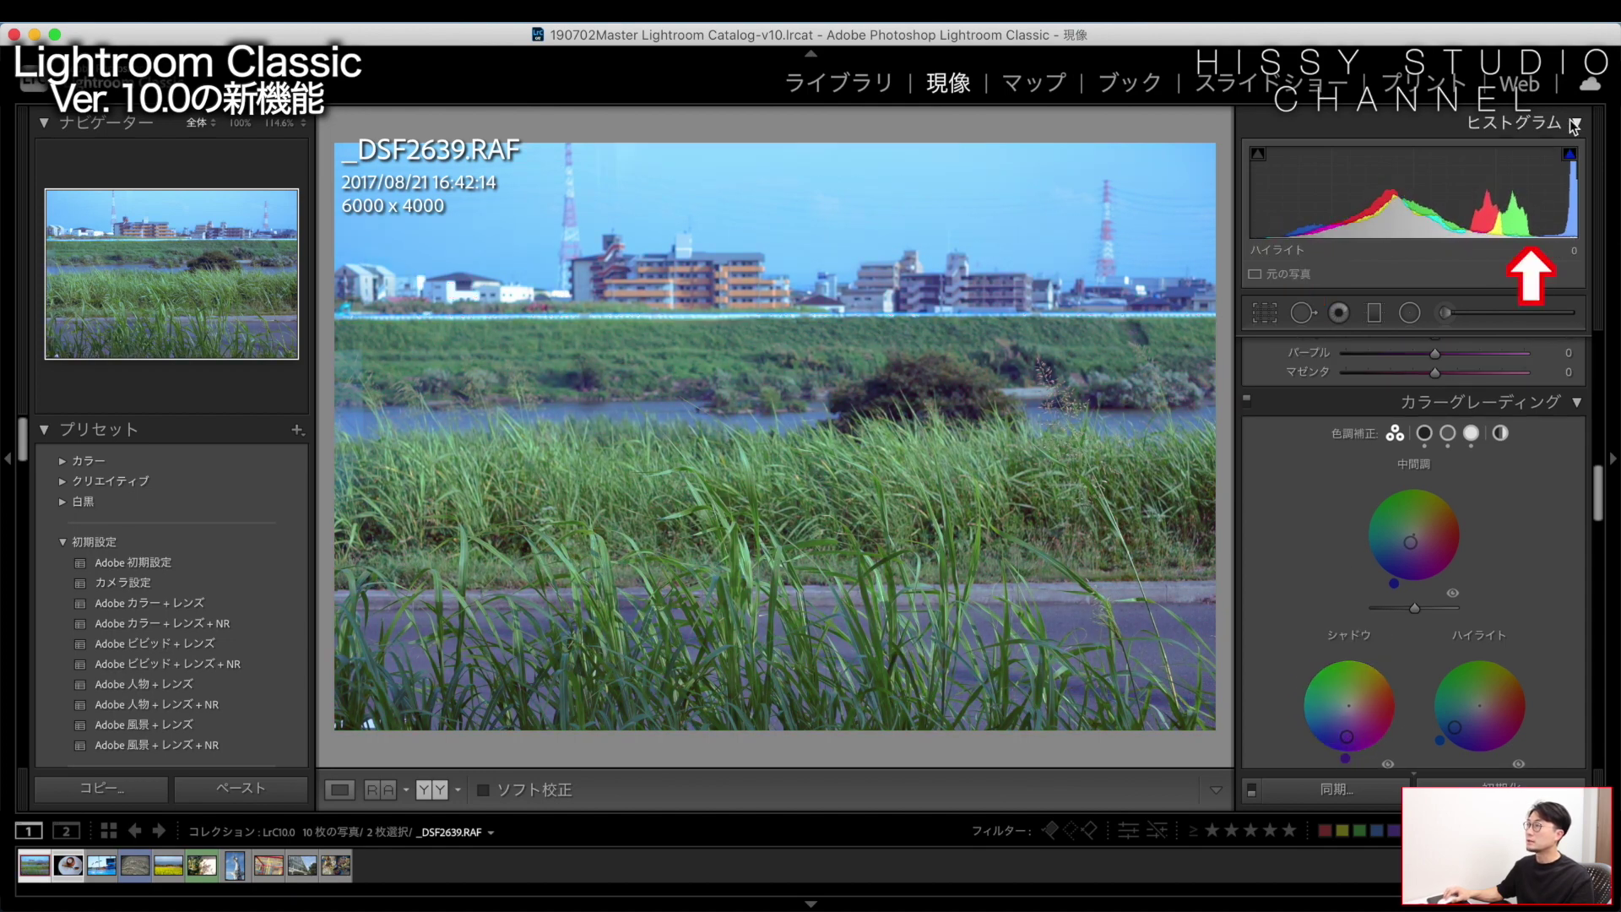
mouse_move(1454, 727)
mouse_down()
mouse_move(1468, 679)
mouse_move(1507, 707)
mouse_up()
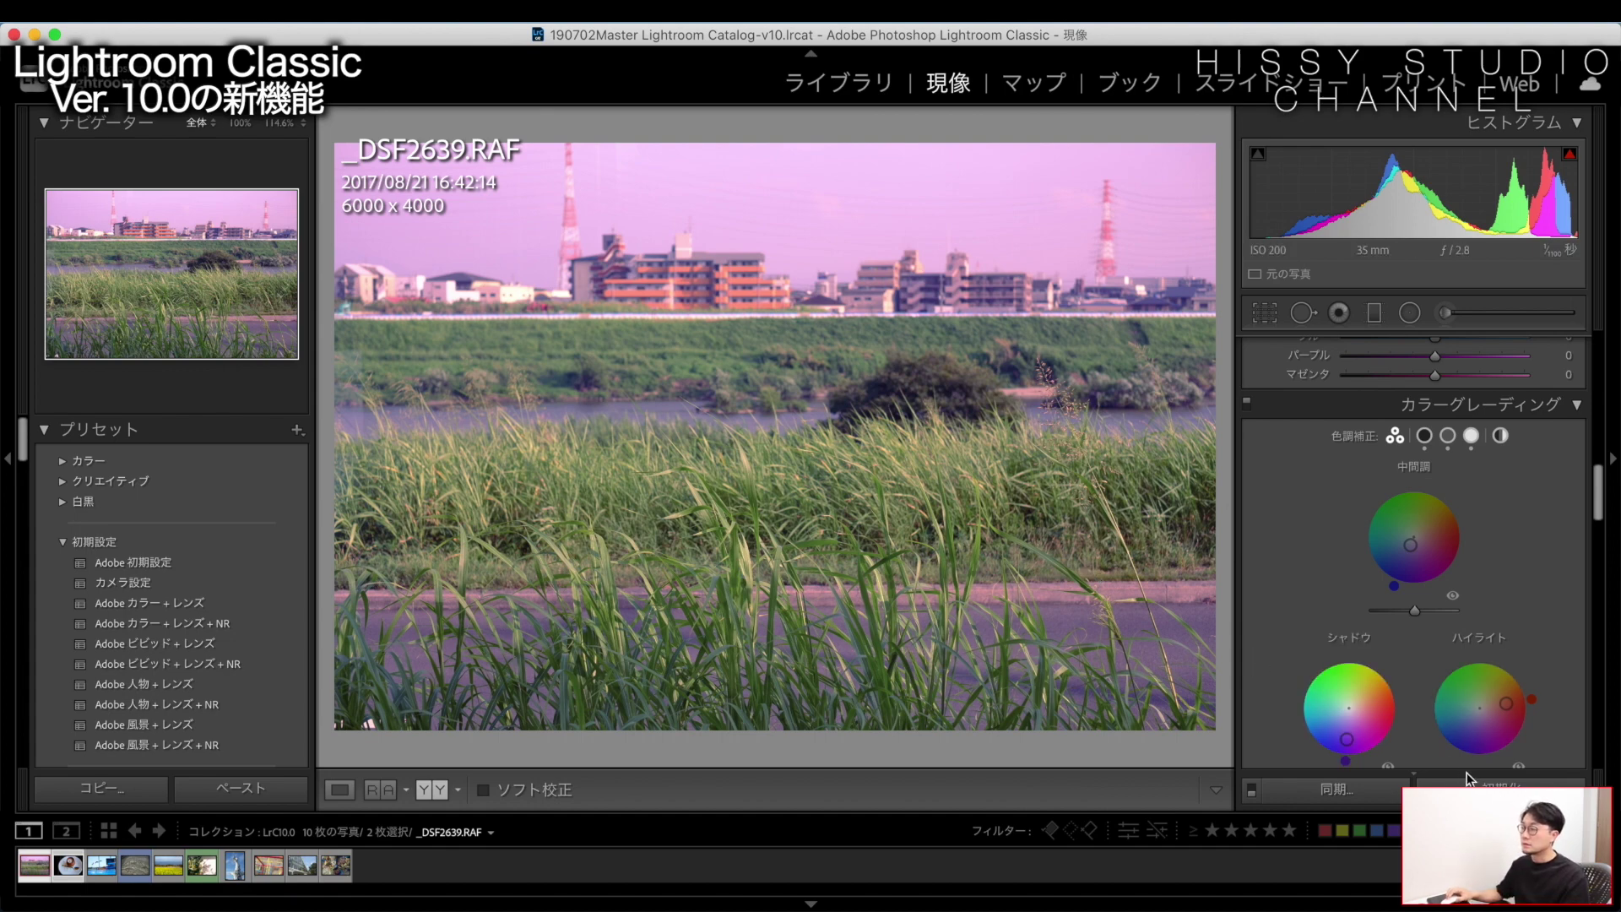
click(1486, 786)
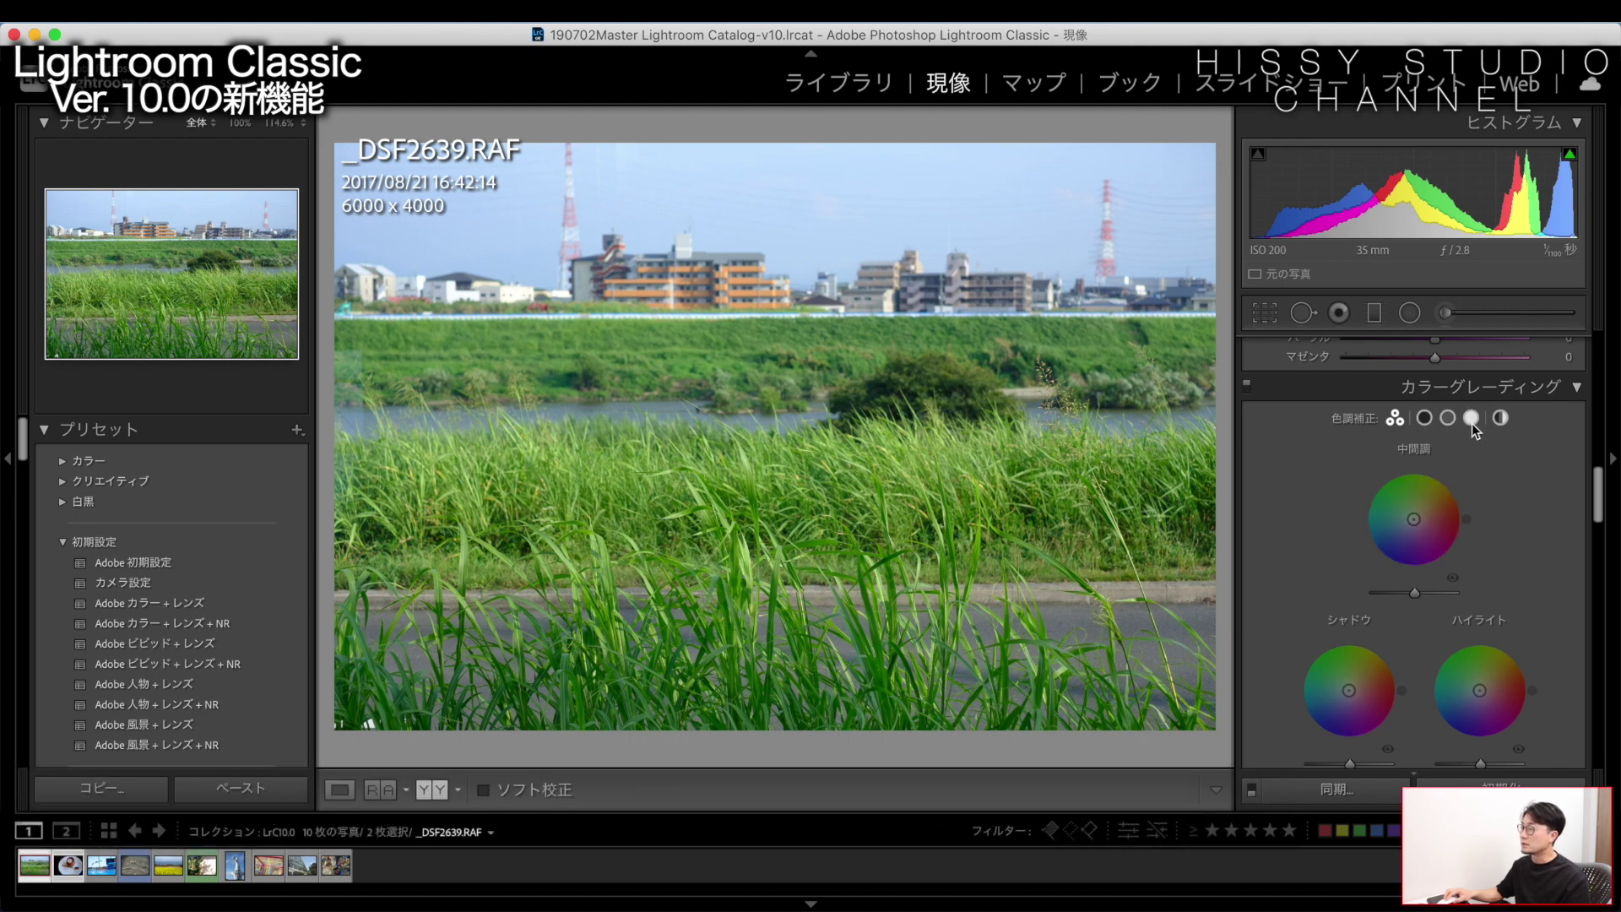
Switch Color Grading from the Shadows view to the single enlarged Midtones wheel
click(1426, 417)
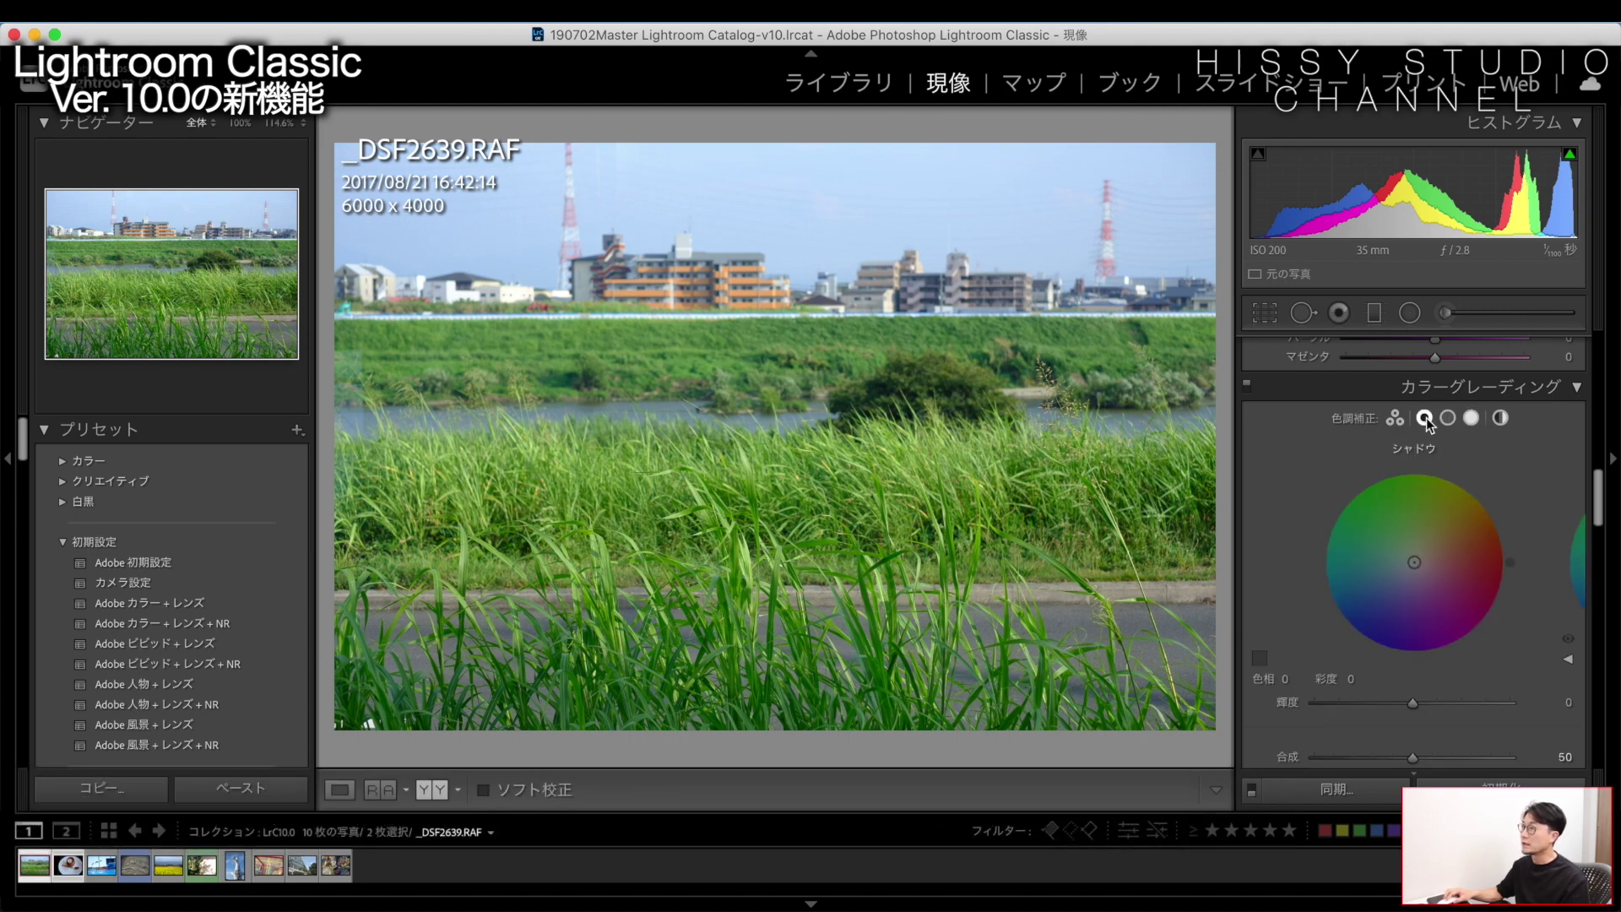
click(1447, 417)
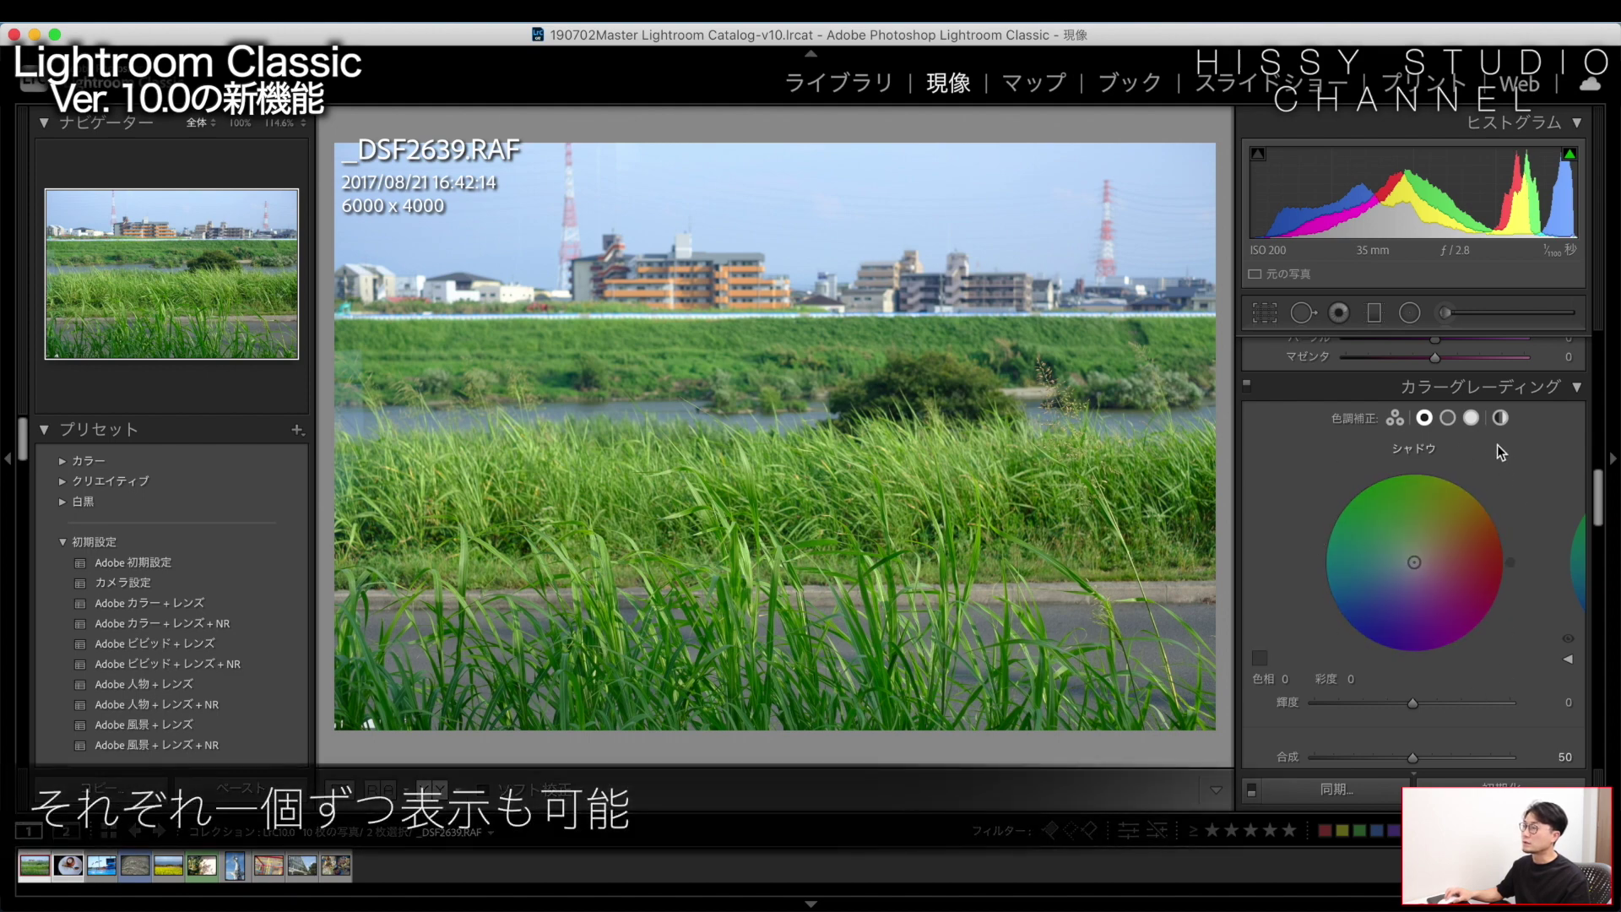
scroll(1508, 473, up, 1)
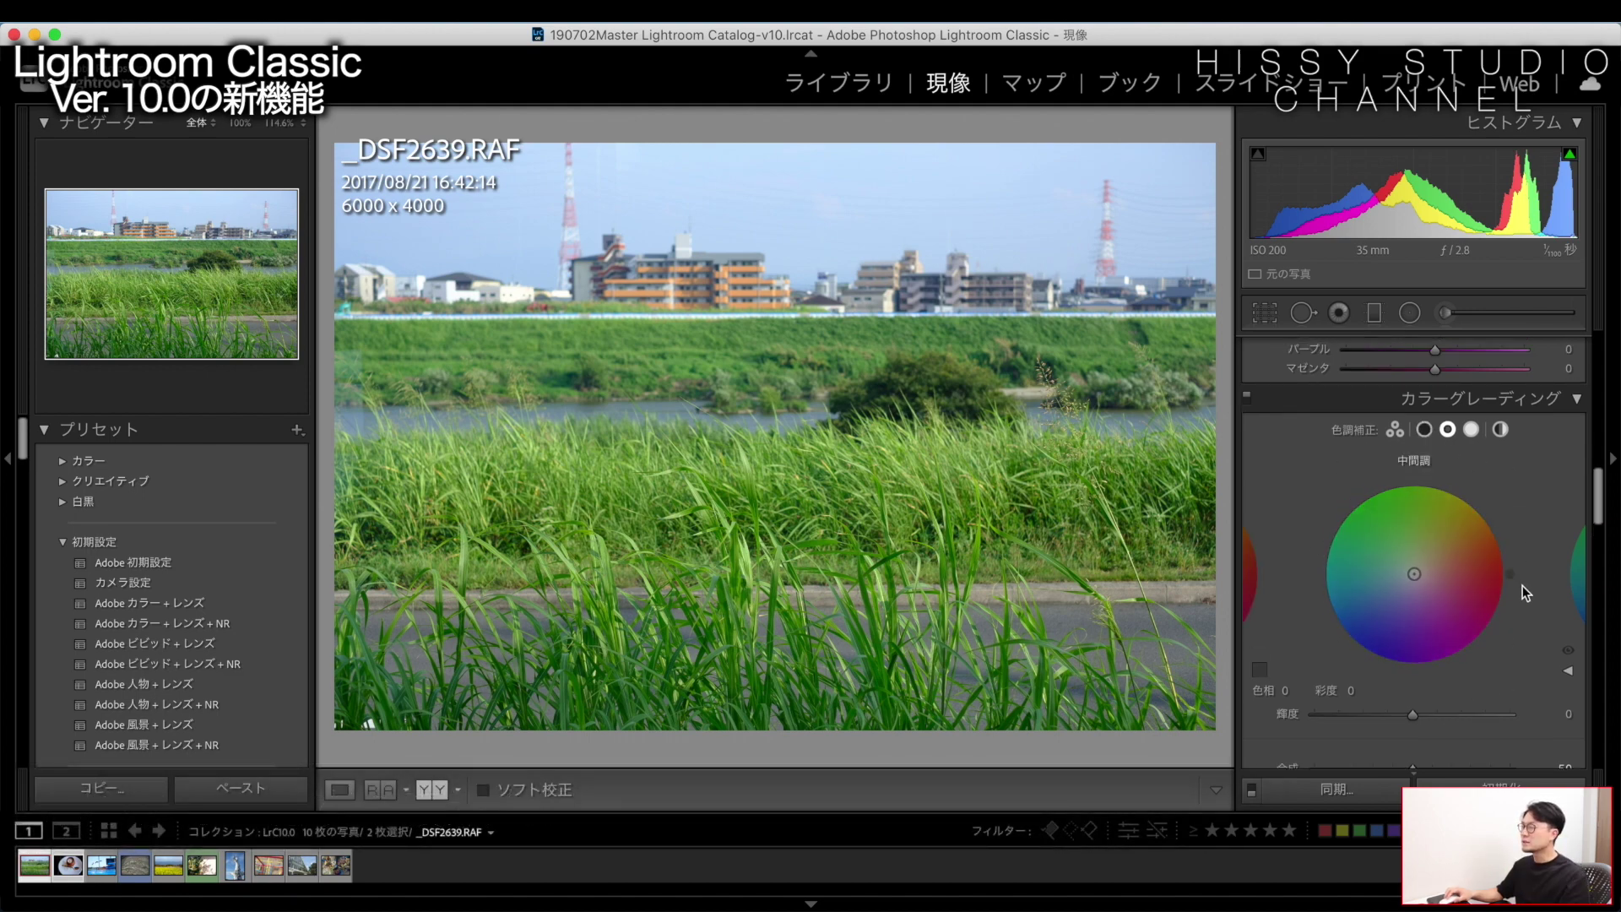
scroll(1522, 584, down, 1)
scroll(1518, 549, down, 1)
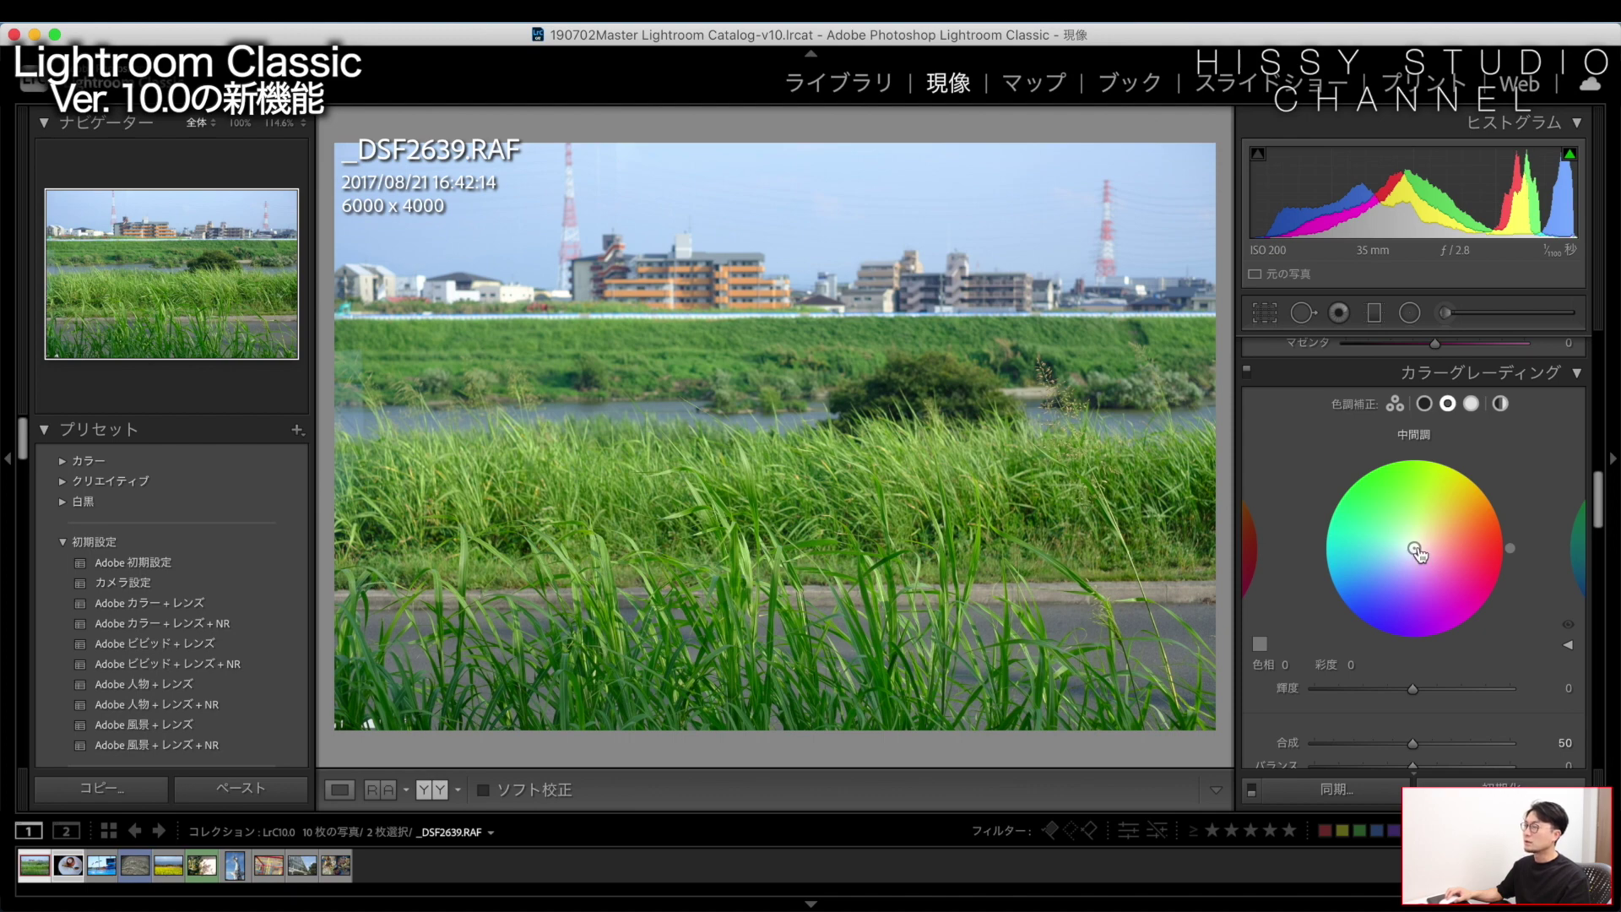
Try weak and fully saturated yellow midtone tints, then remove the tint
drag(1414, 547, 1457, 488)
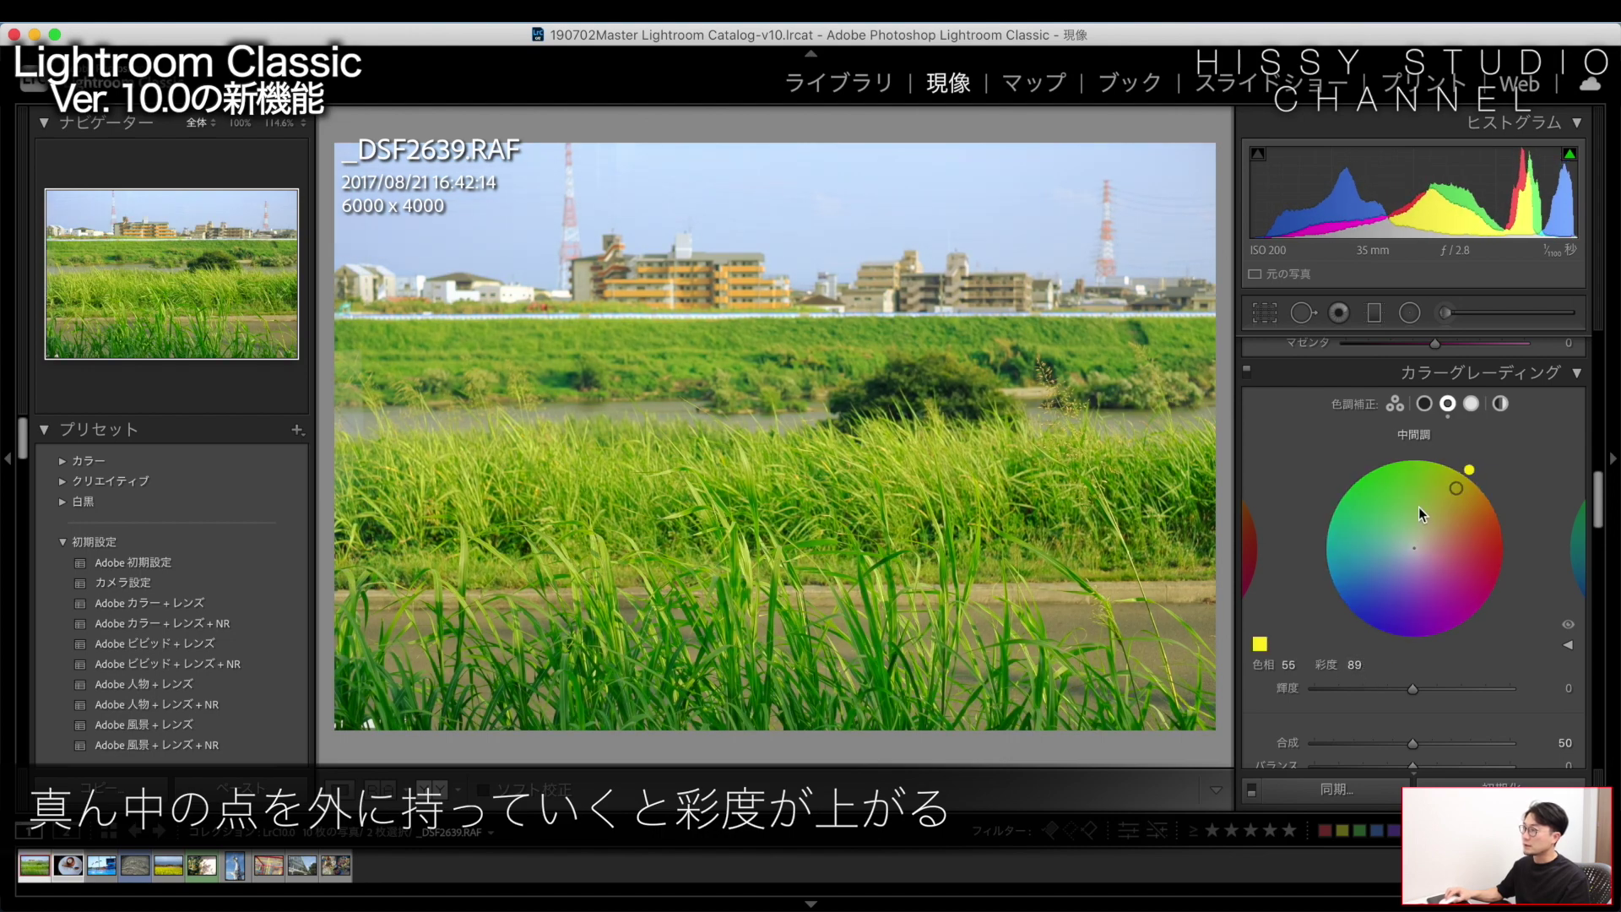
drag(1457, 488, 1415, 547)
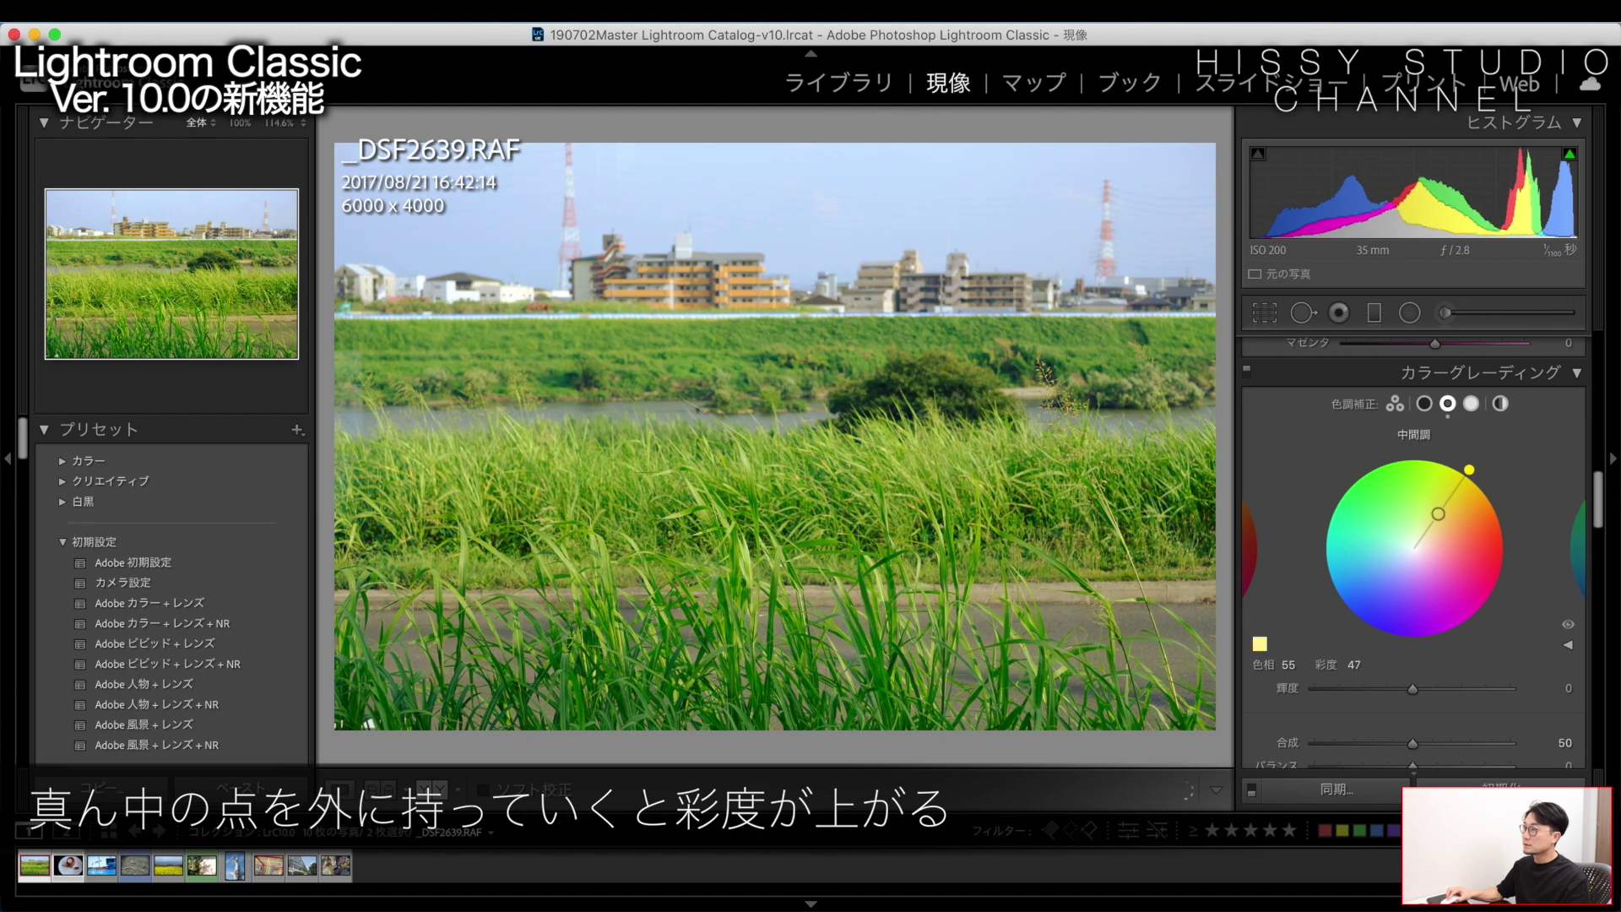
drag(1414, 548, 1460, 482)
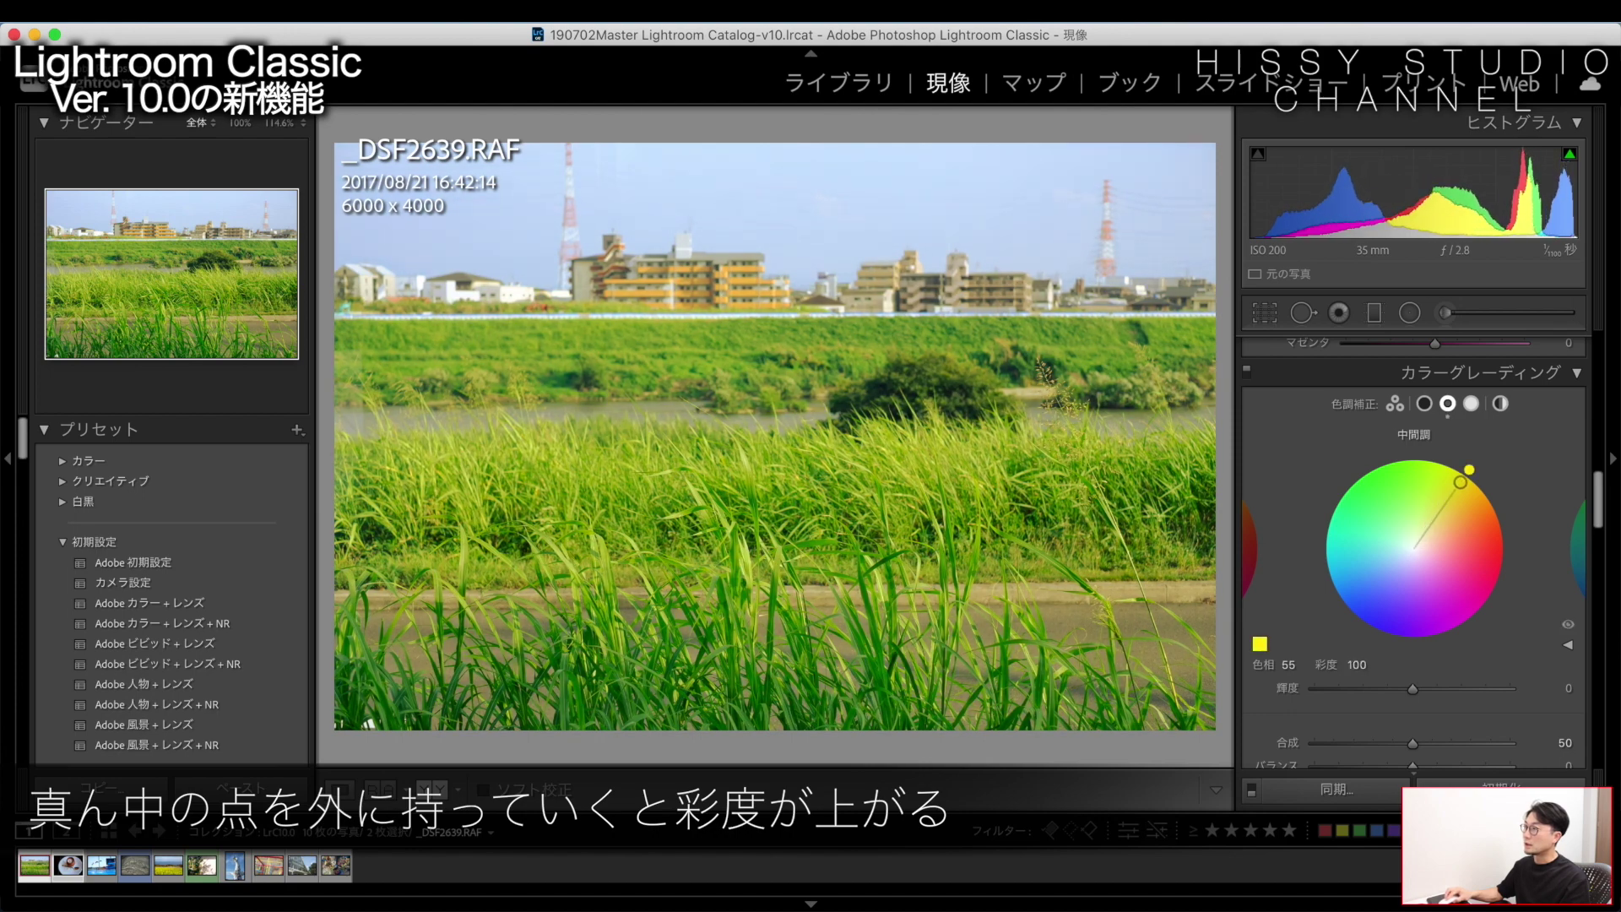
mouse_move(1460, 482)
mouse_down()
mouse_move(1430, 524)
mouse_move(1460, 483)
mouse_up()
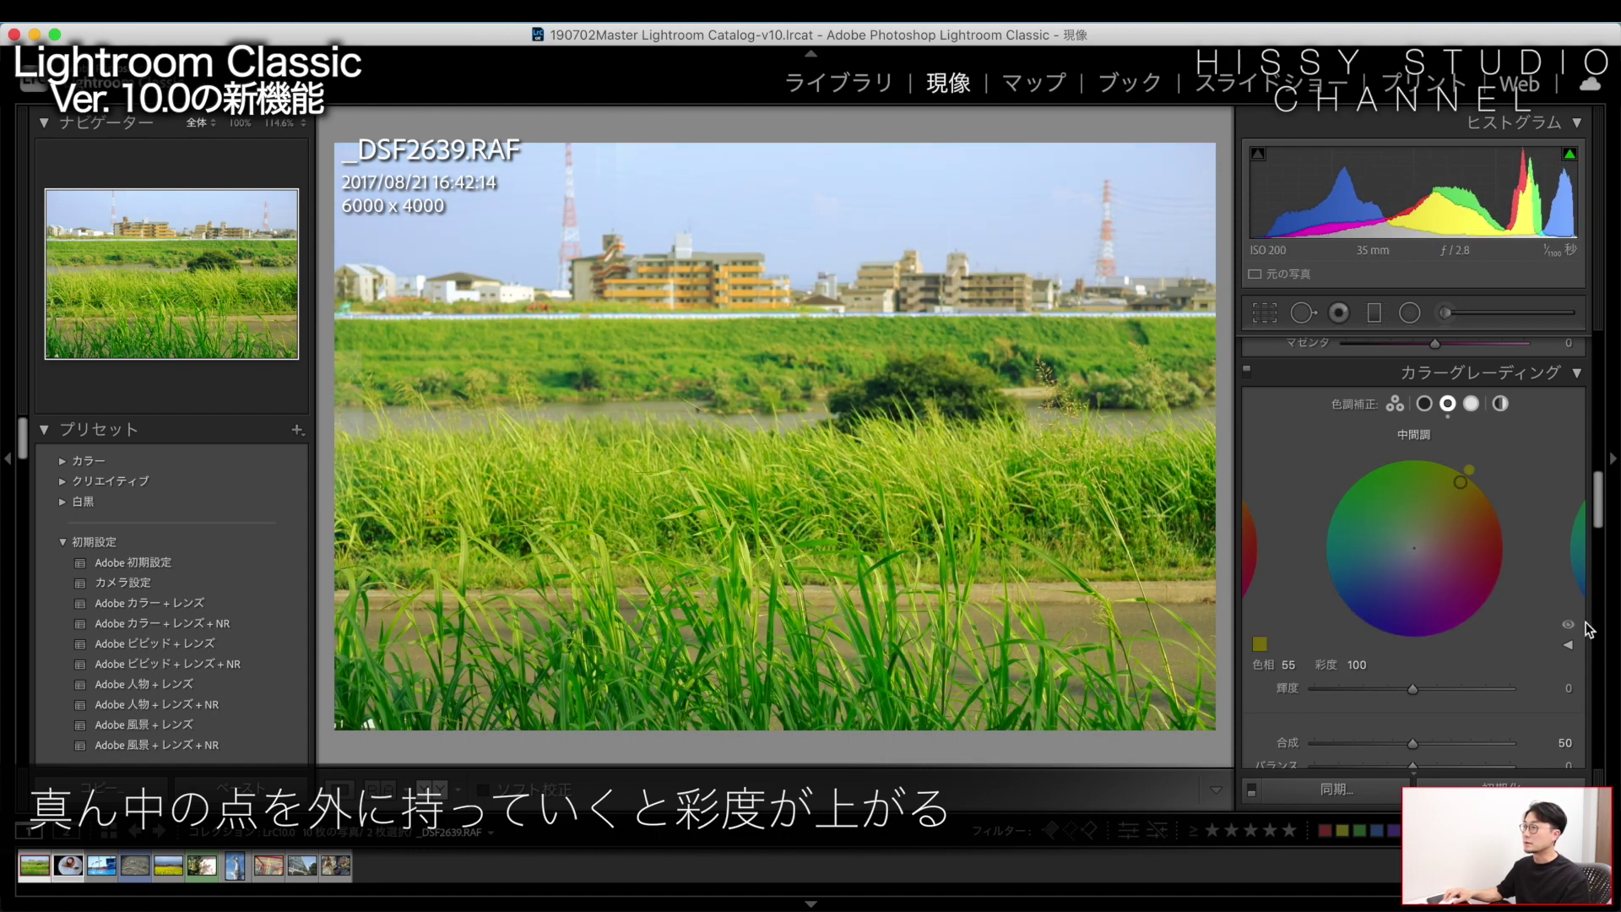
drag(1460, 482, 1416, 552)
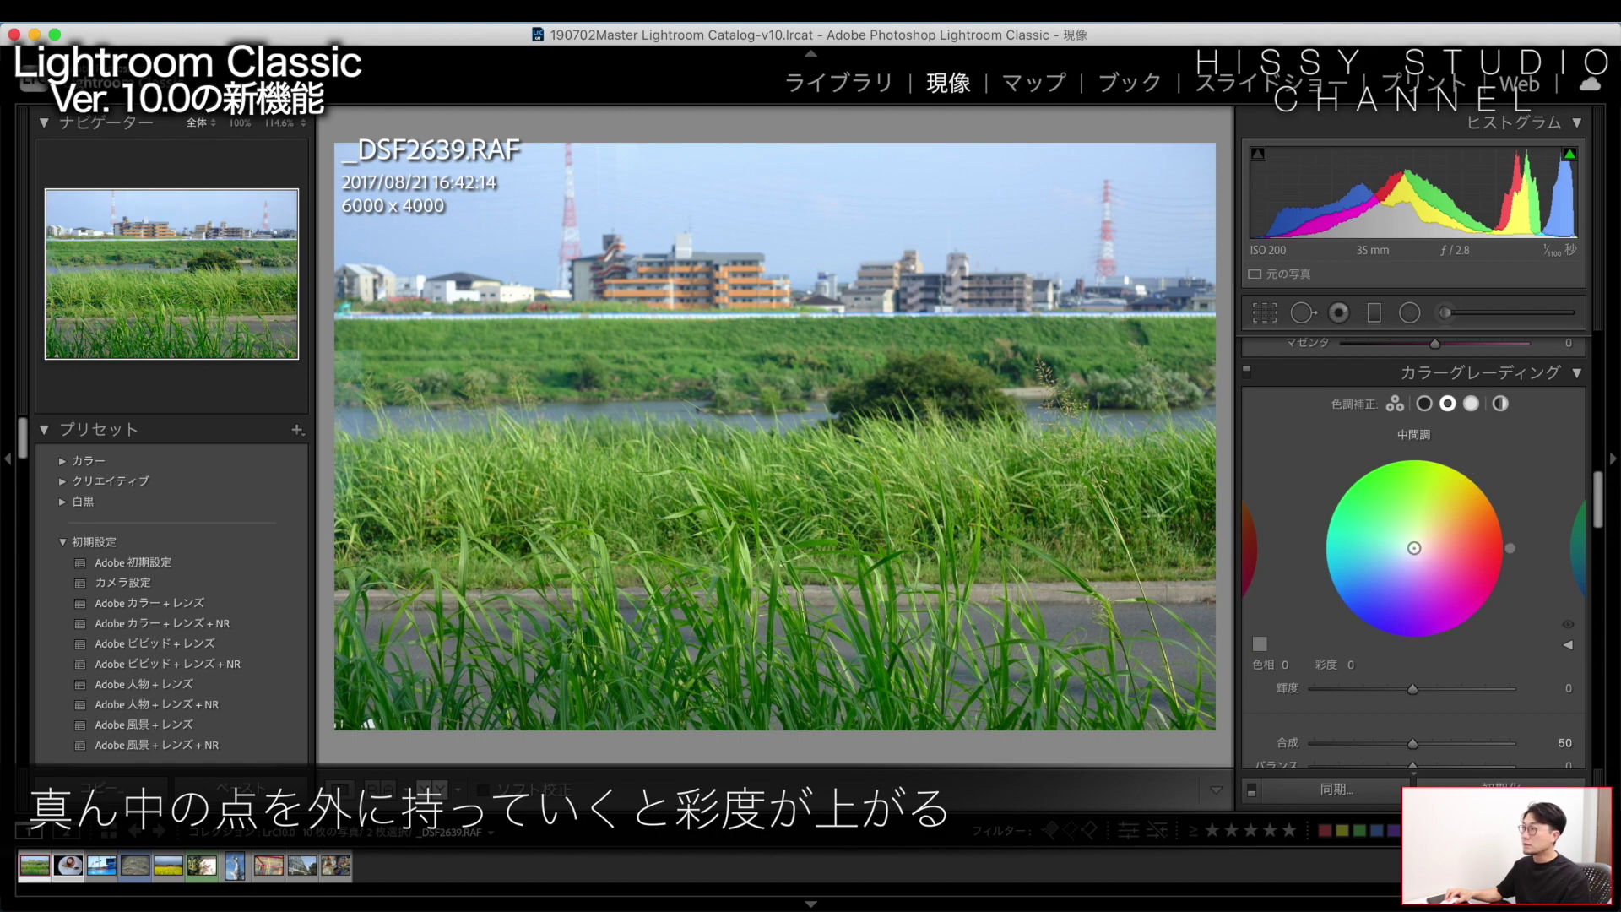
Try other midtone tint strengths and settle at hue 59, saturation 78
drag(1406, 560, 1410, 553)
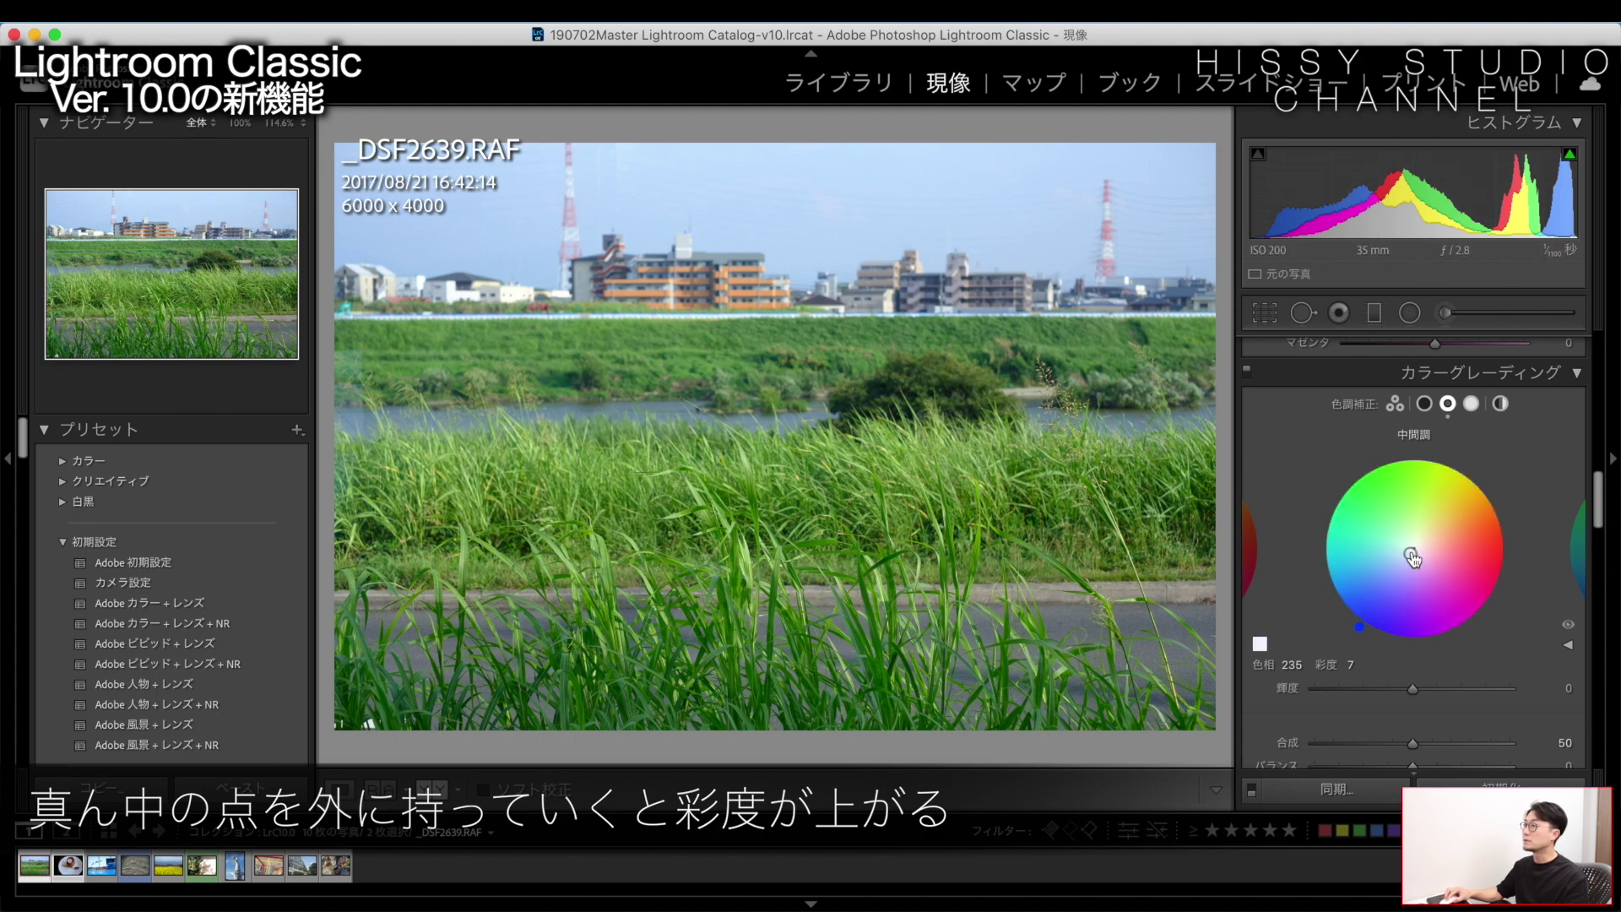
drag(1409, 553, 1369, 611)
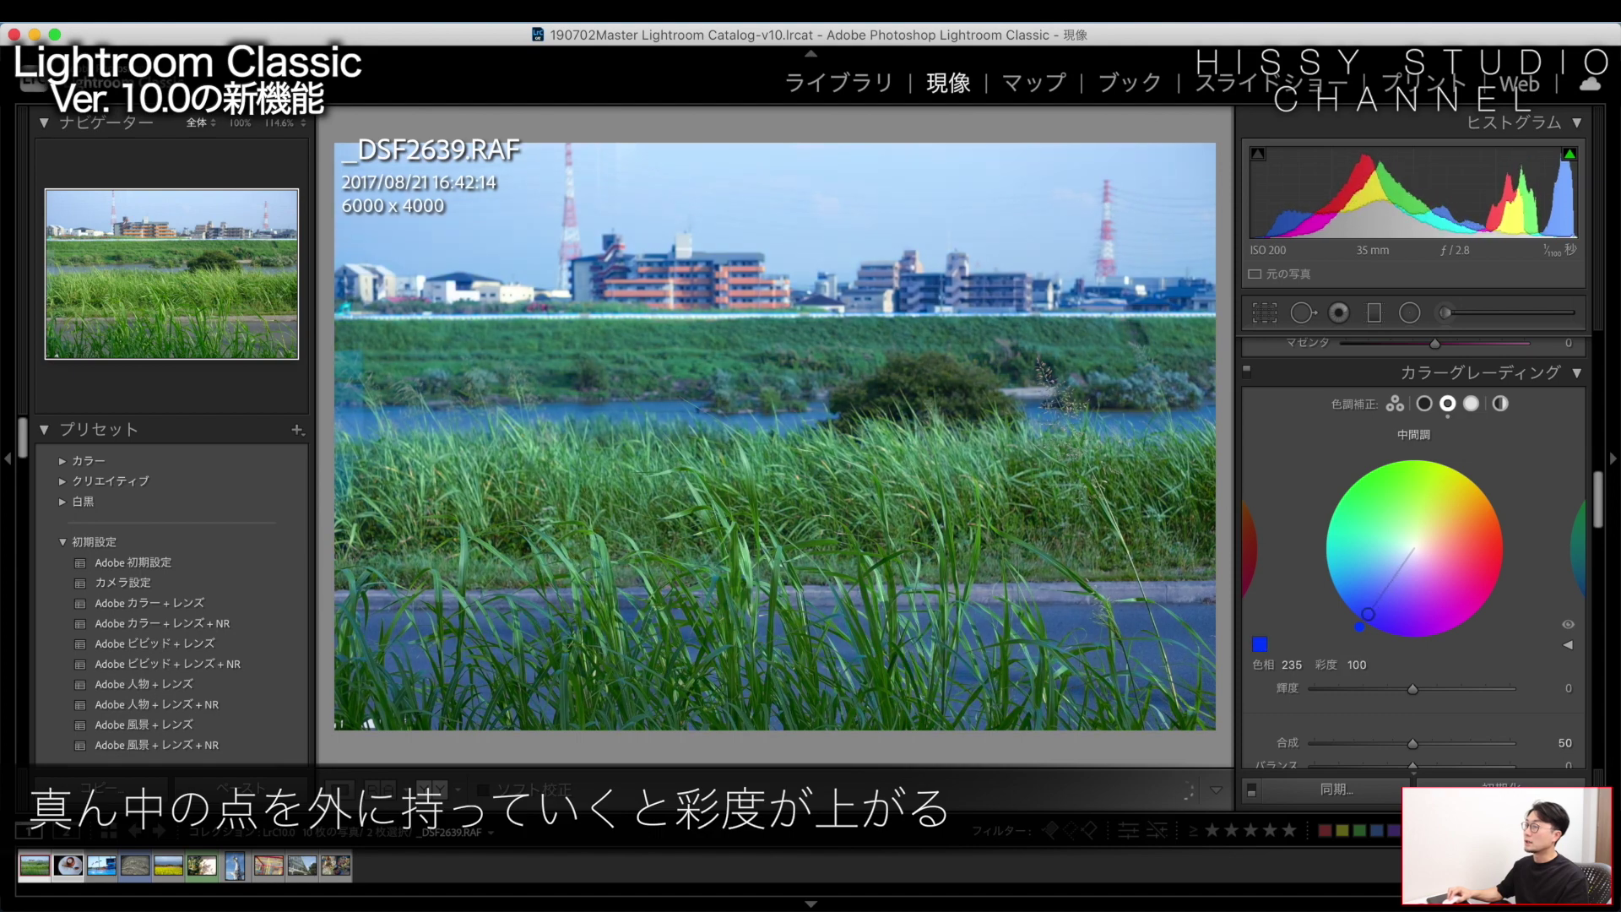
drag(1368, 614, 1420, 540)
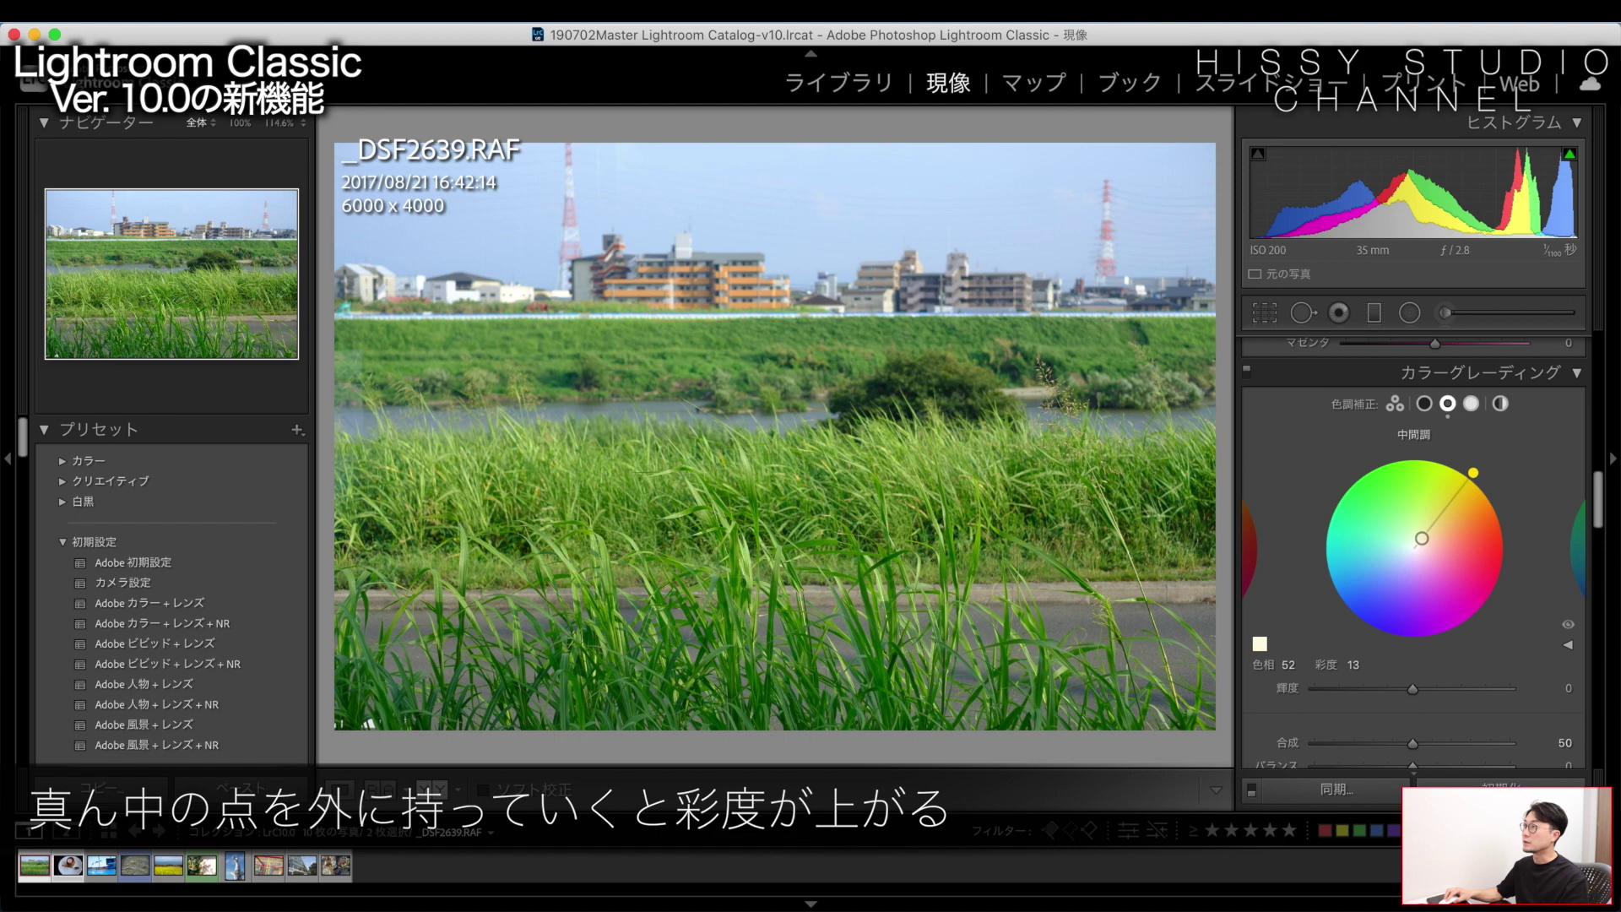
mouse_move(1422, 538)
mouse_down()
mouse_move(1464, 484)
mouse_move(1416, 549)
mouse_move(1449, 498)
mouse_up()
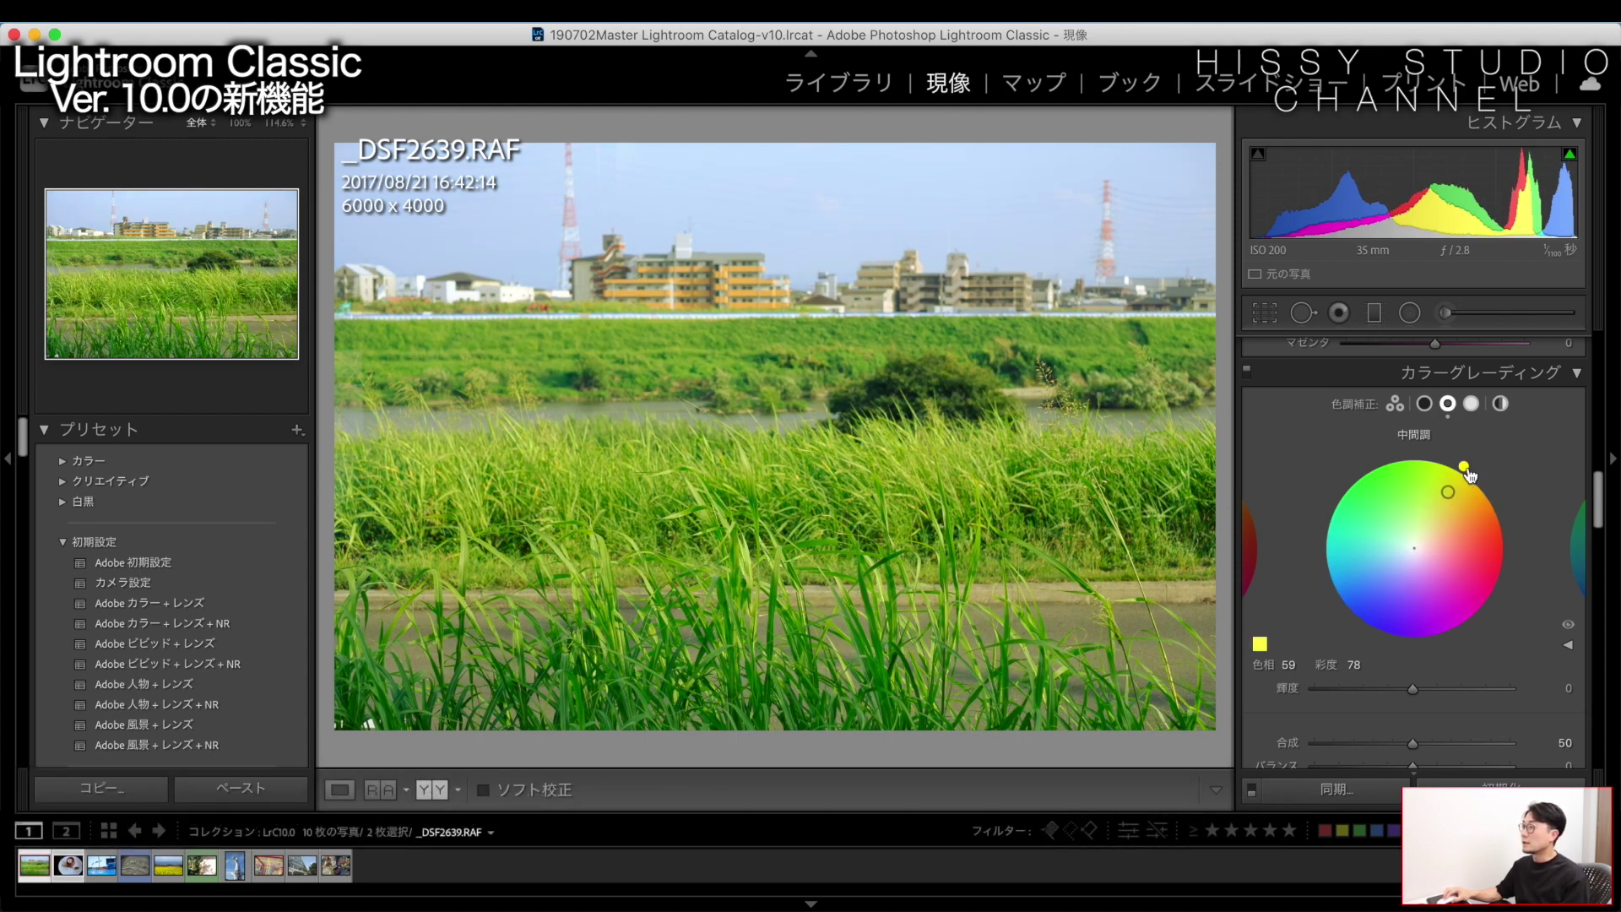
Swing the midtone hue round to cyan (173), then try a luminance change and undo it
mouse_move(1464, 467)
mouse_down()
mouse_move(1403, 643)
mouse_move(1333, 497)
mouse_move(1437, 455)
mouse_up()
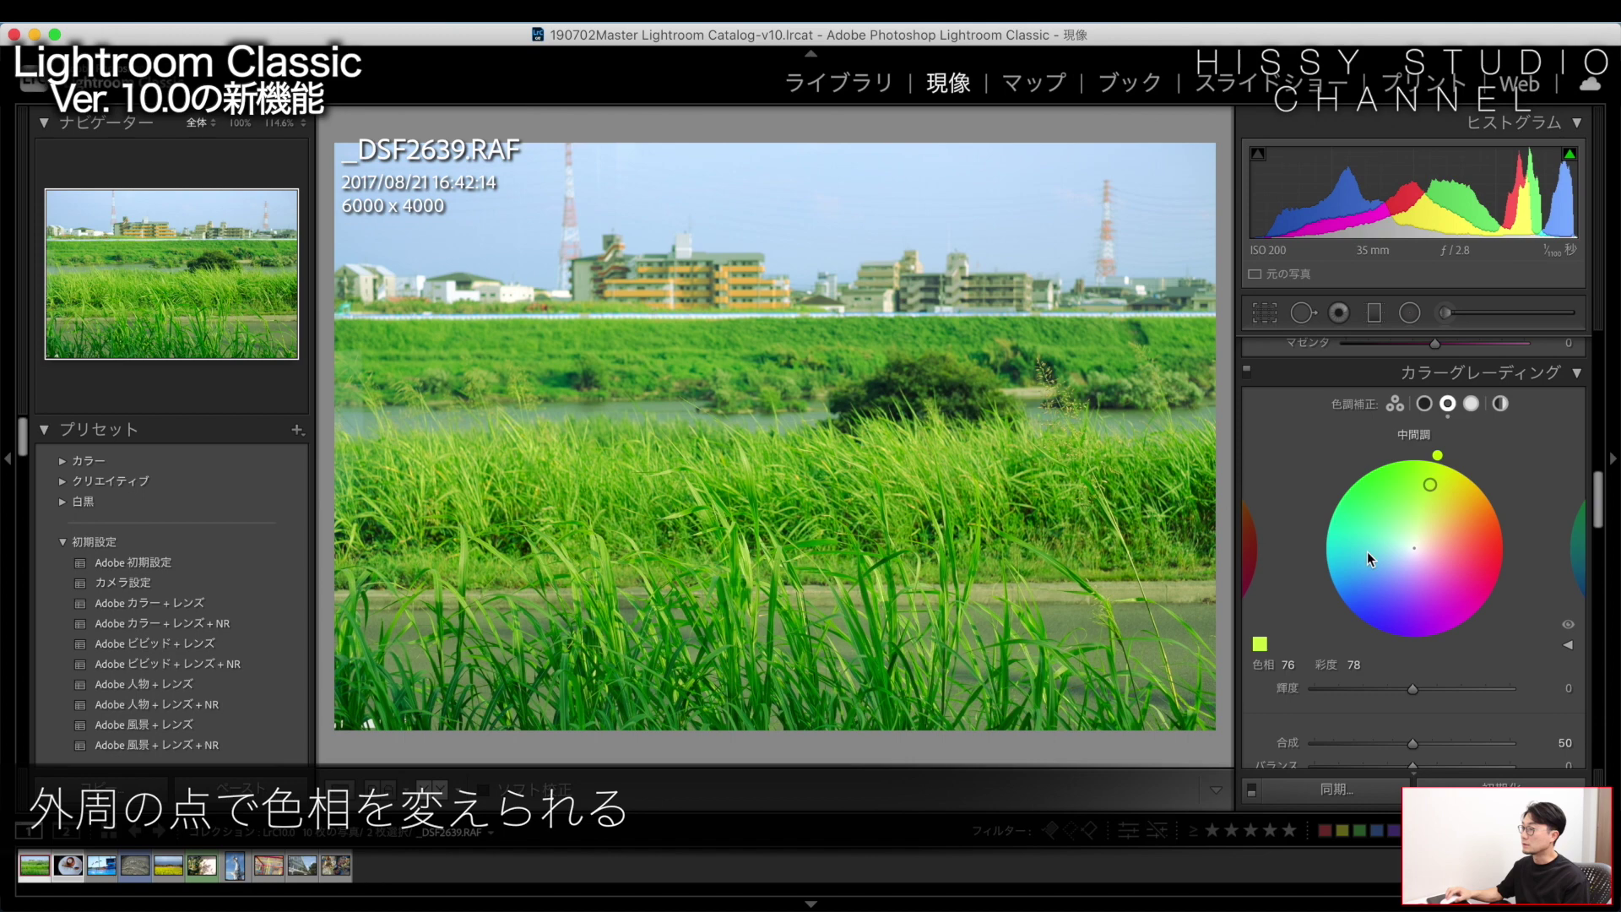
mouse_move(1437, 455)
mouse_down()
mouse_move(1346, 482)
mouse_move(1321, 540)
mouse_up()
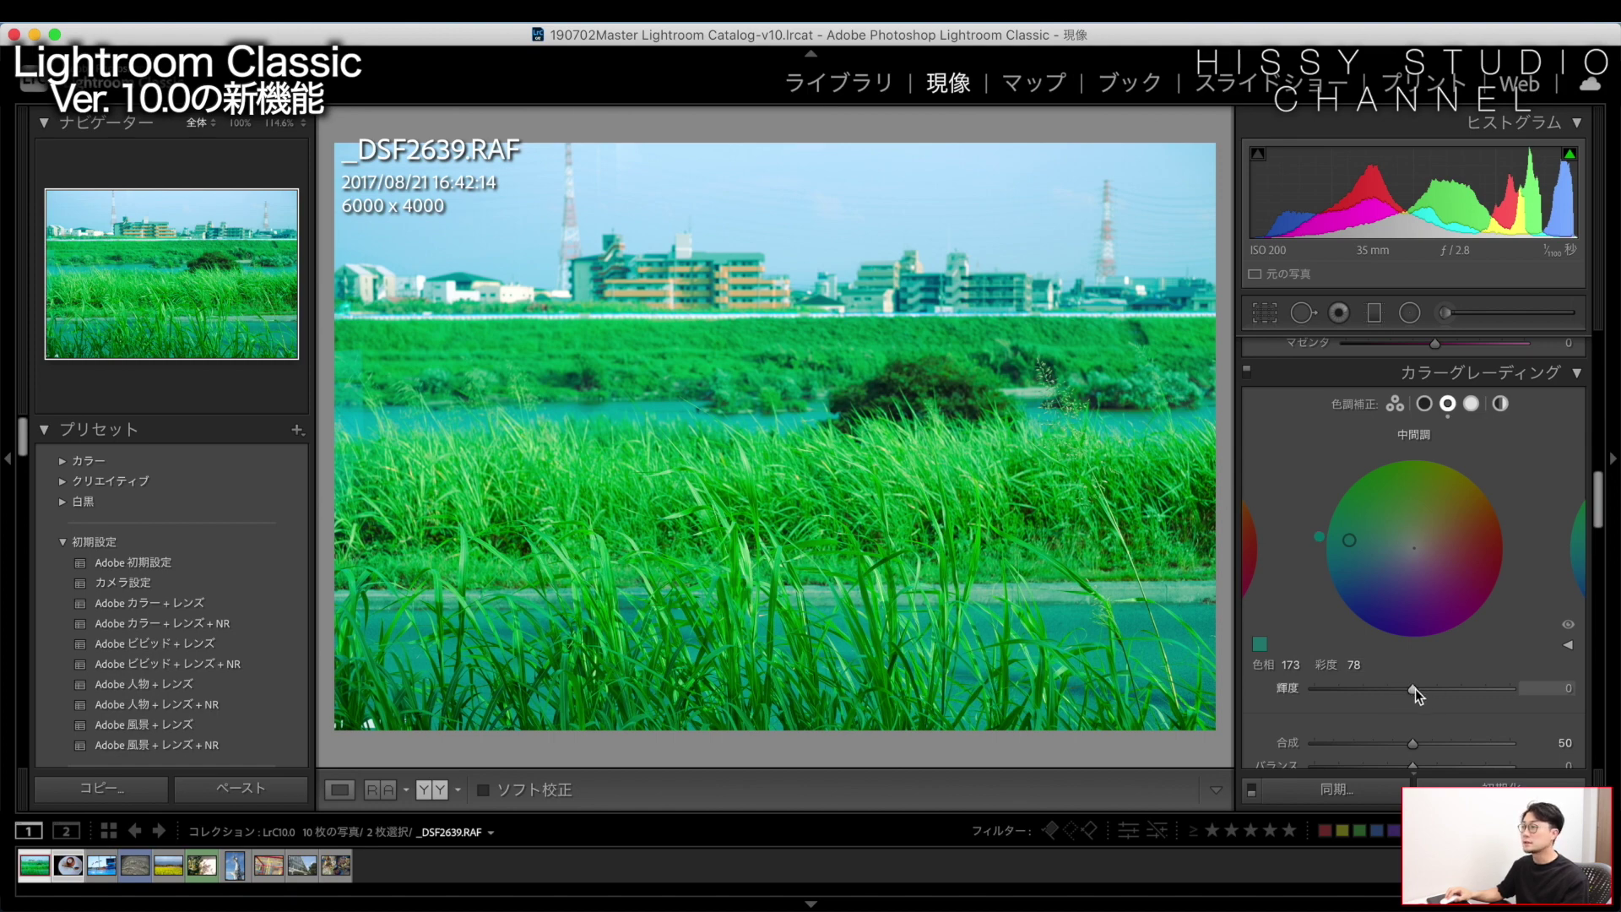
mouse_move(1415, 689)
mouse_down()
mouse_move(1374, 699)
mouse_move(1431, 703)
mouse_up()
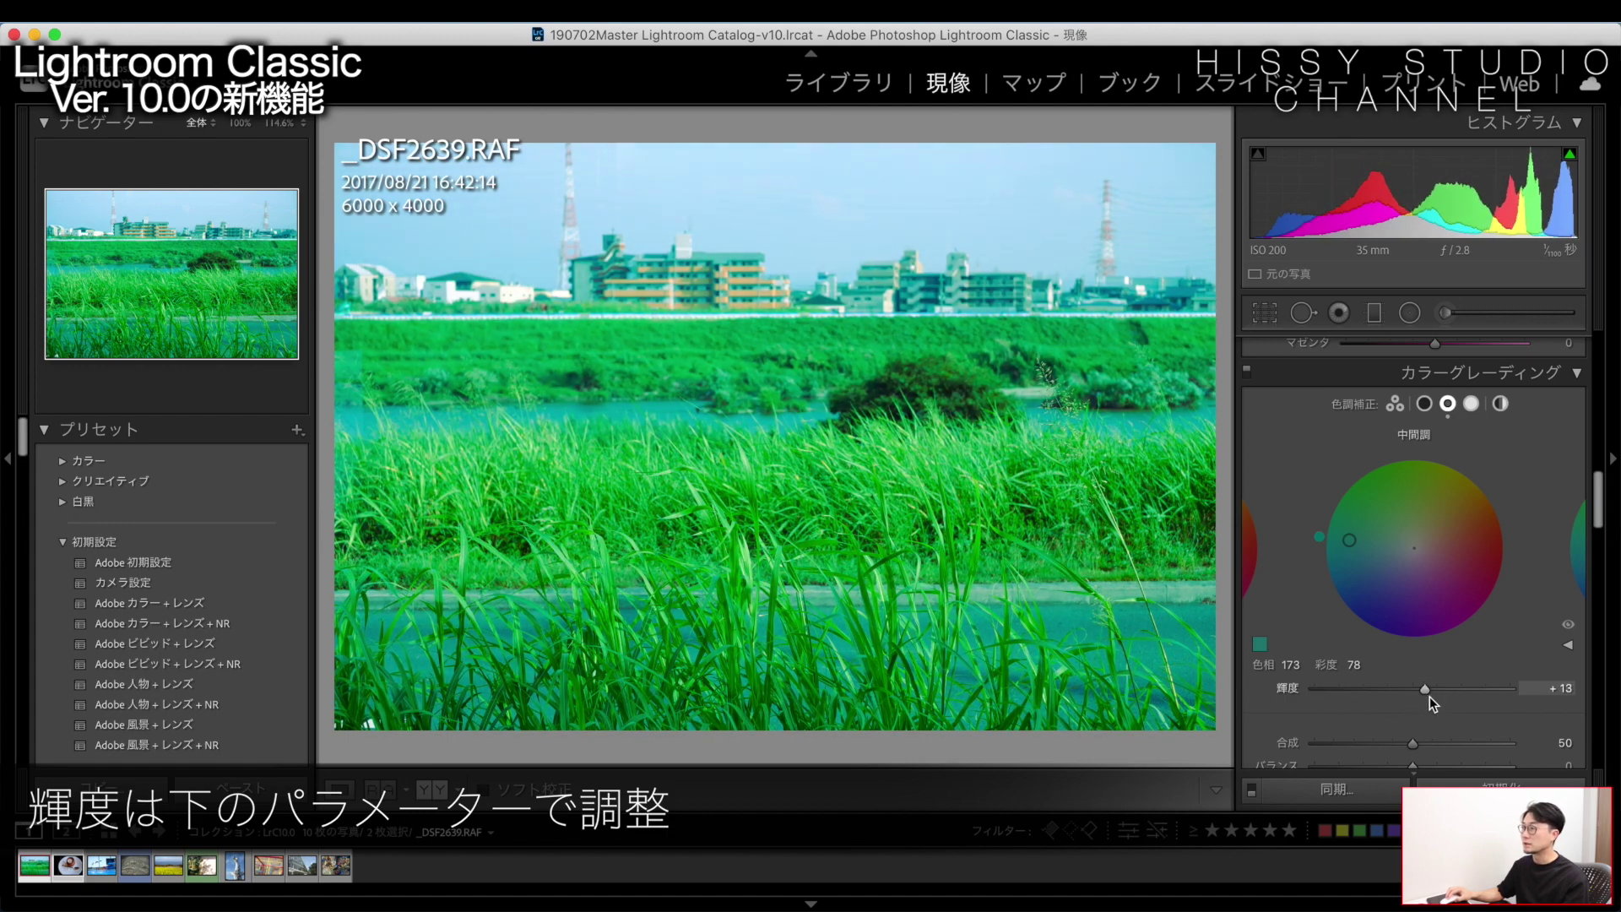
key(super+z)
key(super+z)
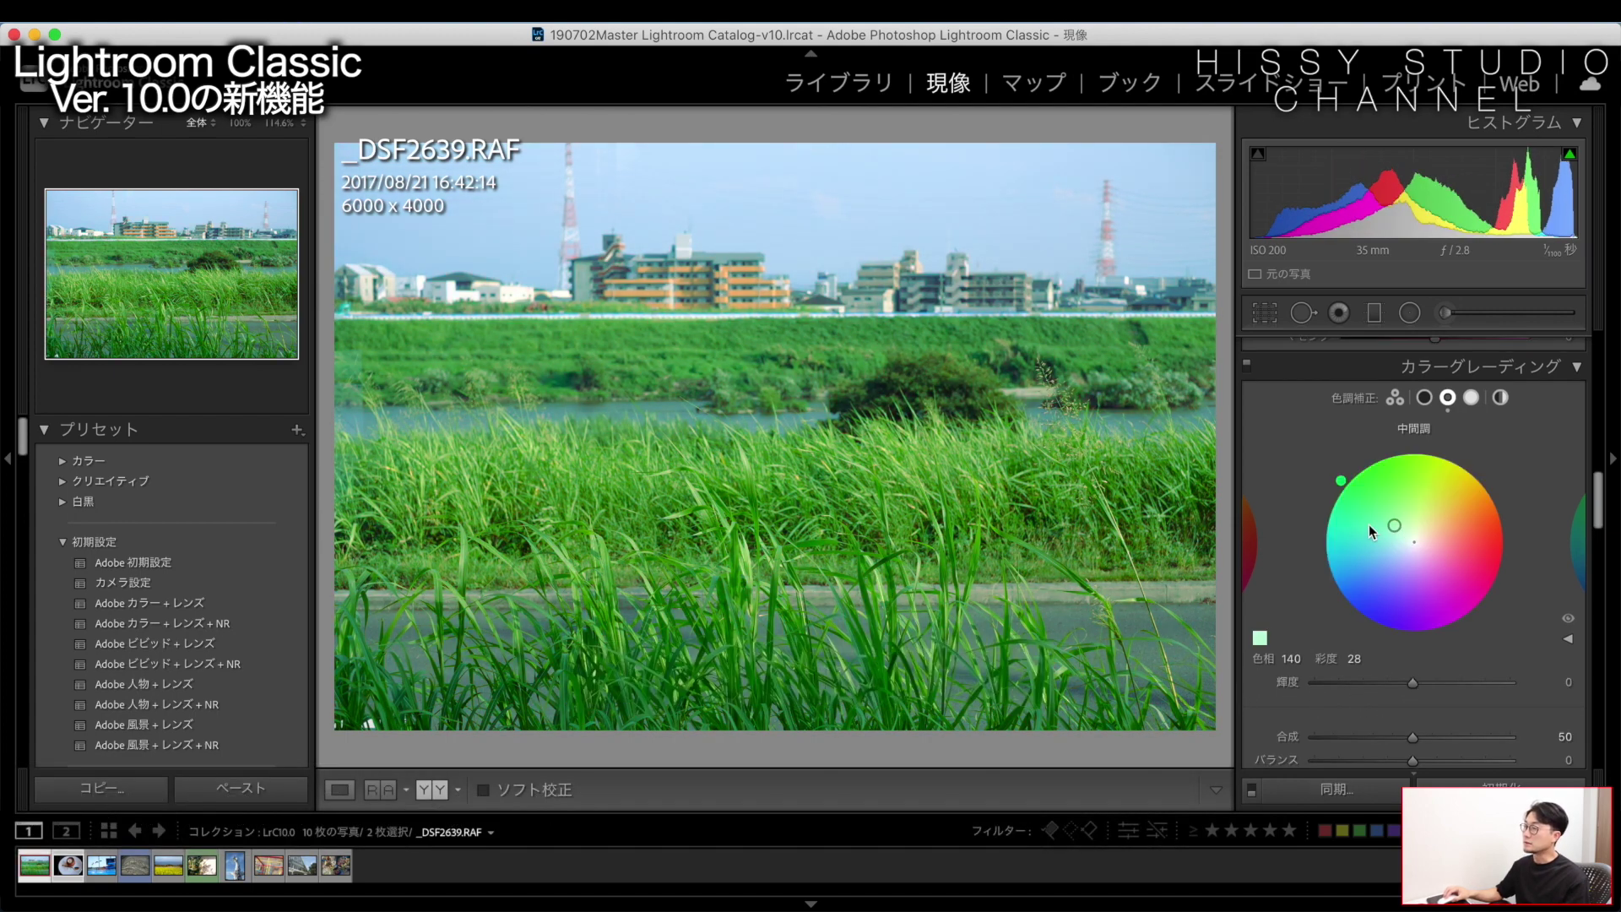
Adjust midtone hue and Shift-lock saturation to reach warm orange at hue 19, saturation 63
mouse_move(1395, 529)
mouse_down()
mouse_move(1413, 512)
mouse_move(1370, 538)
mouse_up()
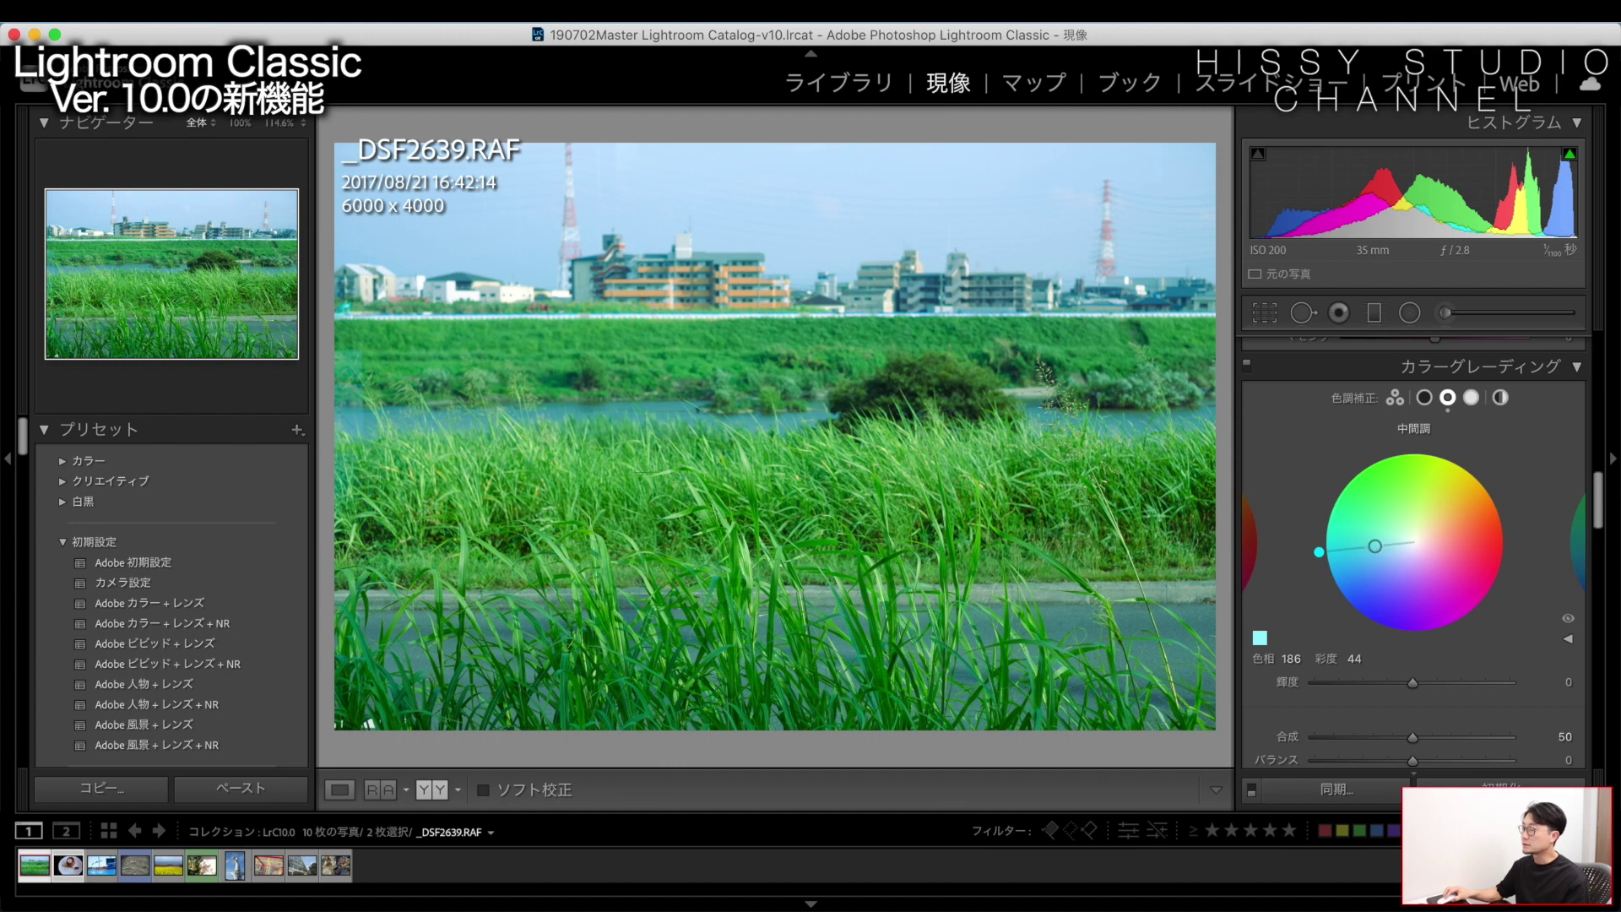
drag(1359, 548, 1379, 546)
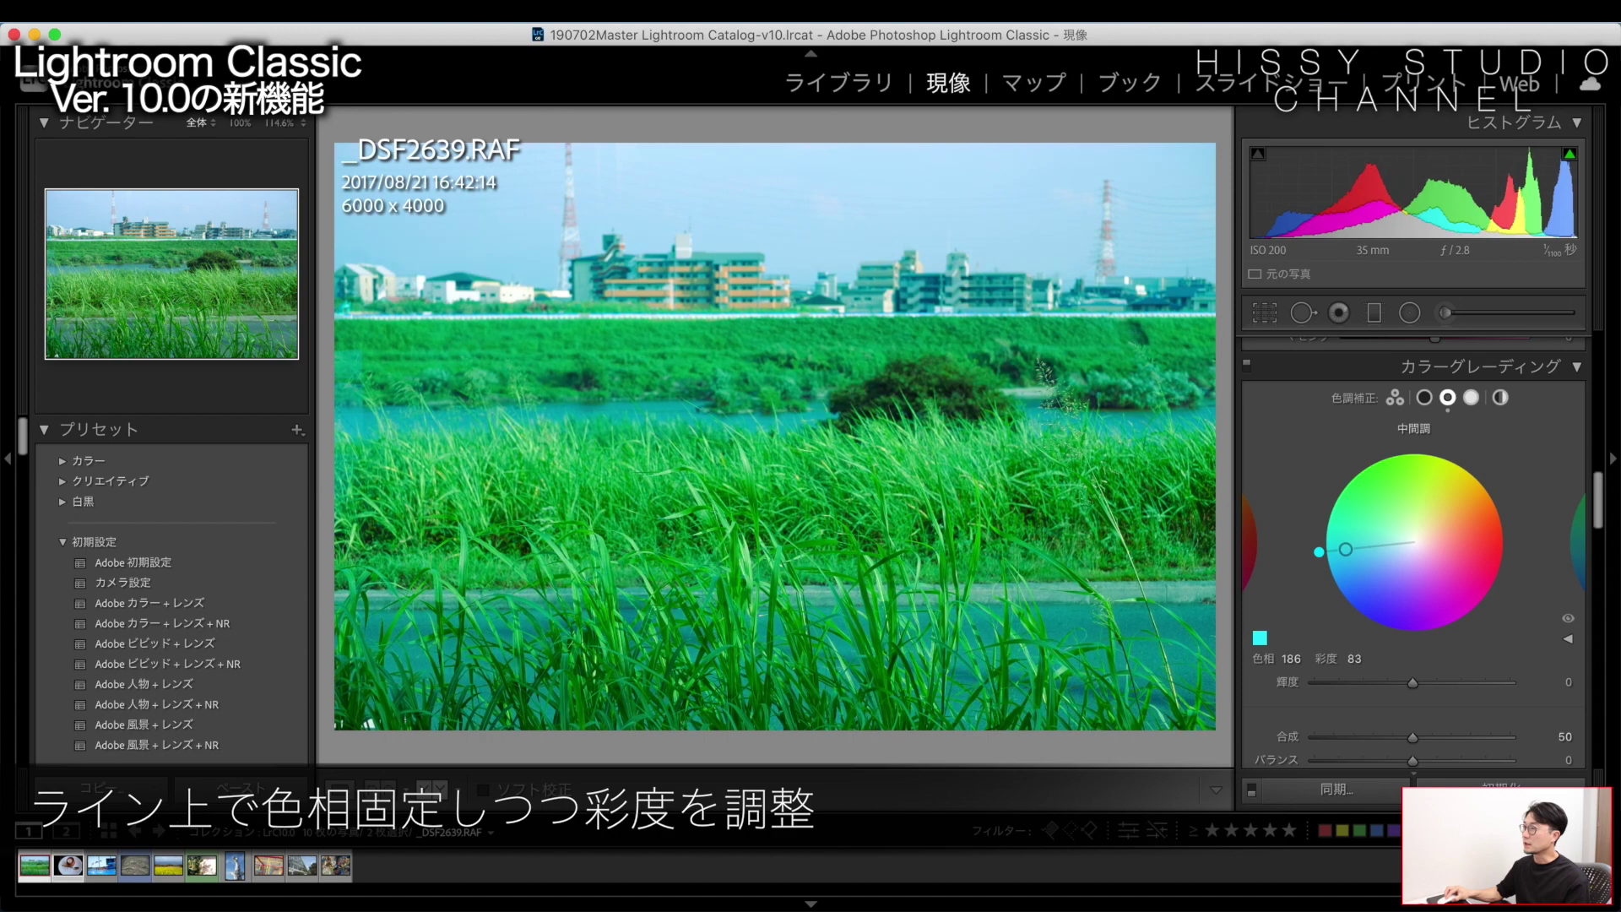
mouse_move(1372, 546)
mouse_down()
mouse_move(1334, 551)
mouse_move(1359, 548)
mouse_up()
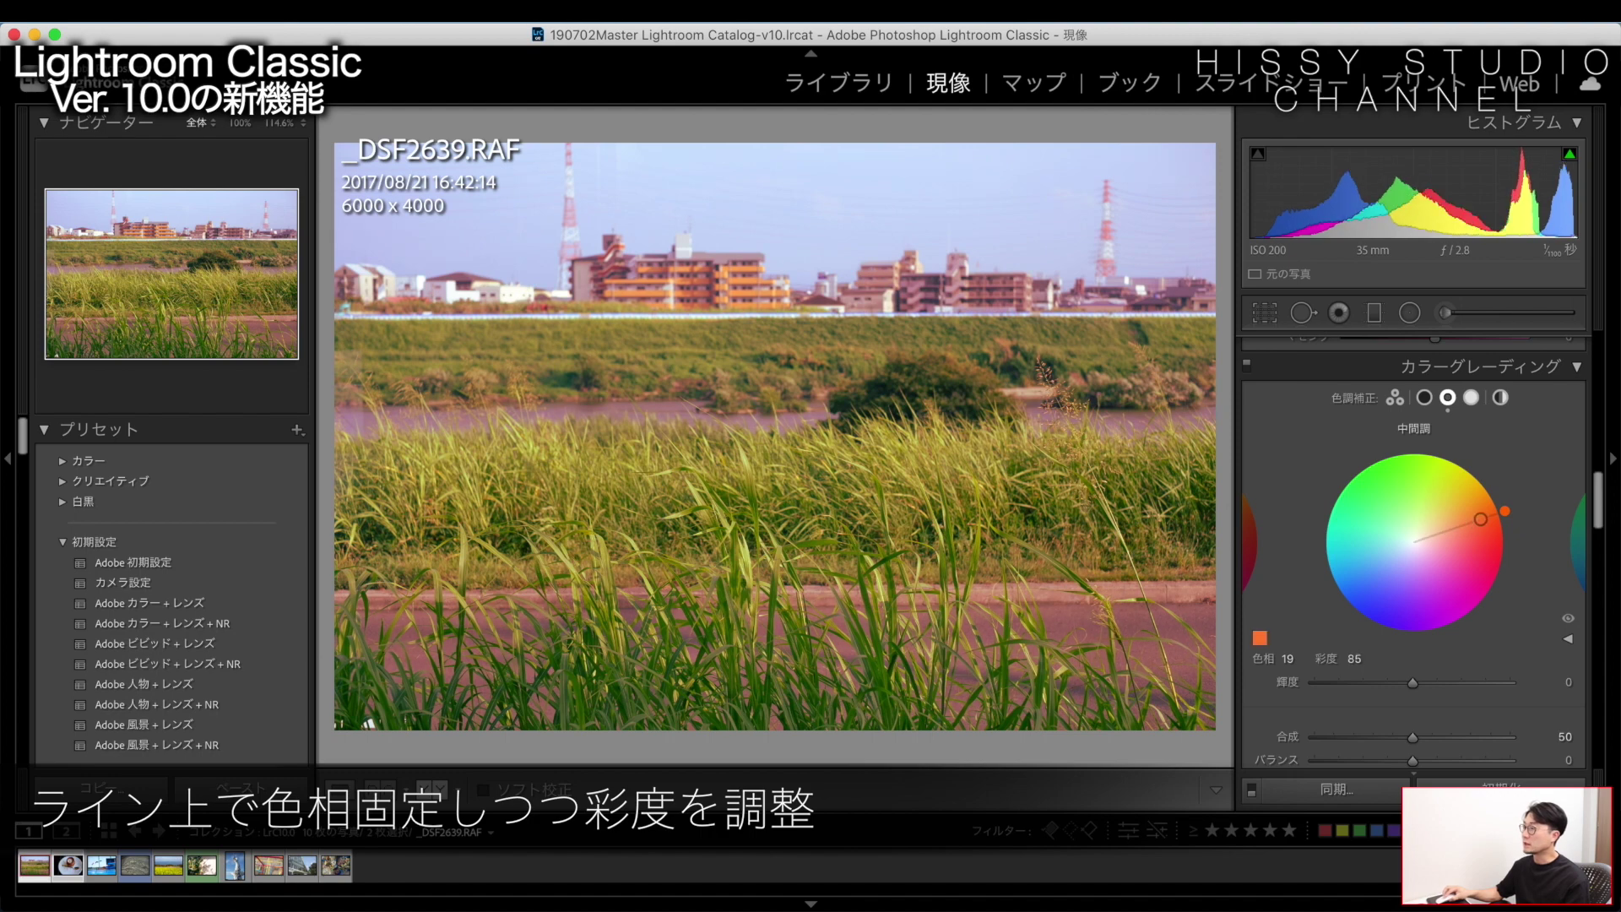
drag(1481, 519, 1452, 534)
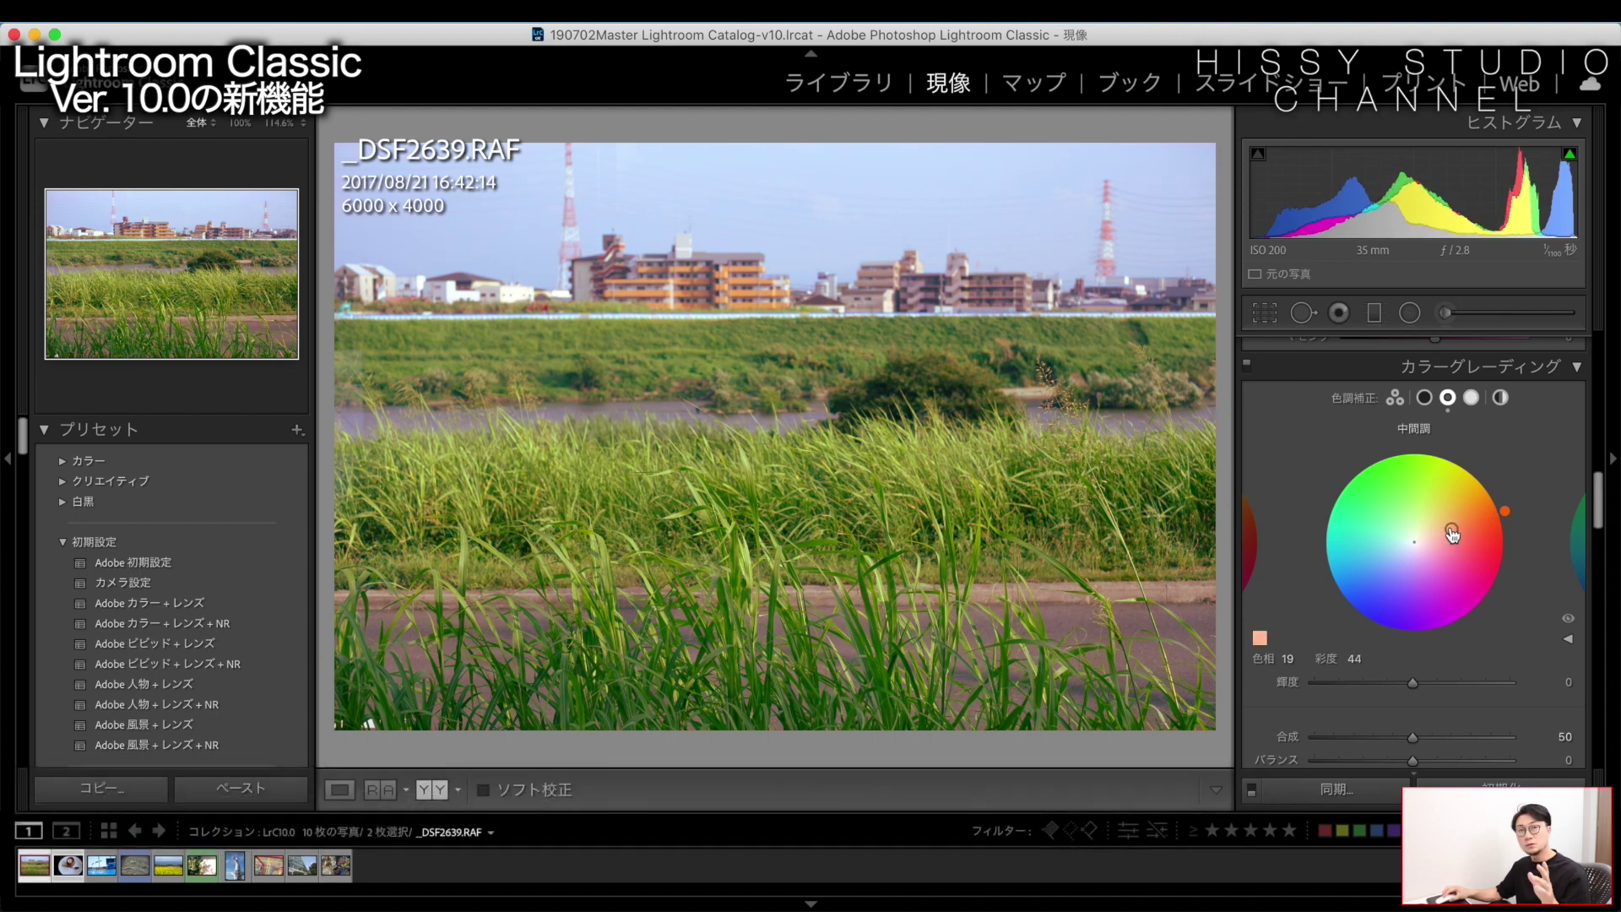
key(shift)
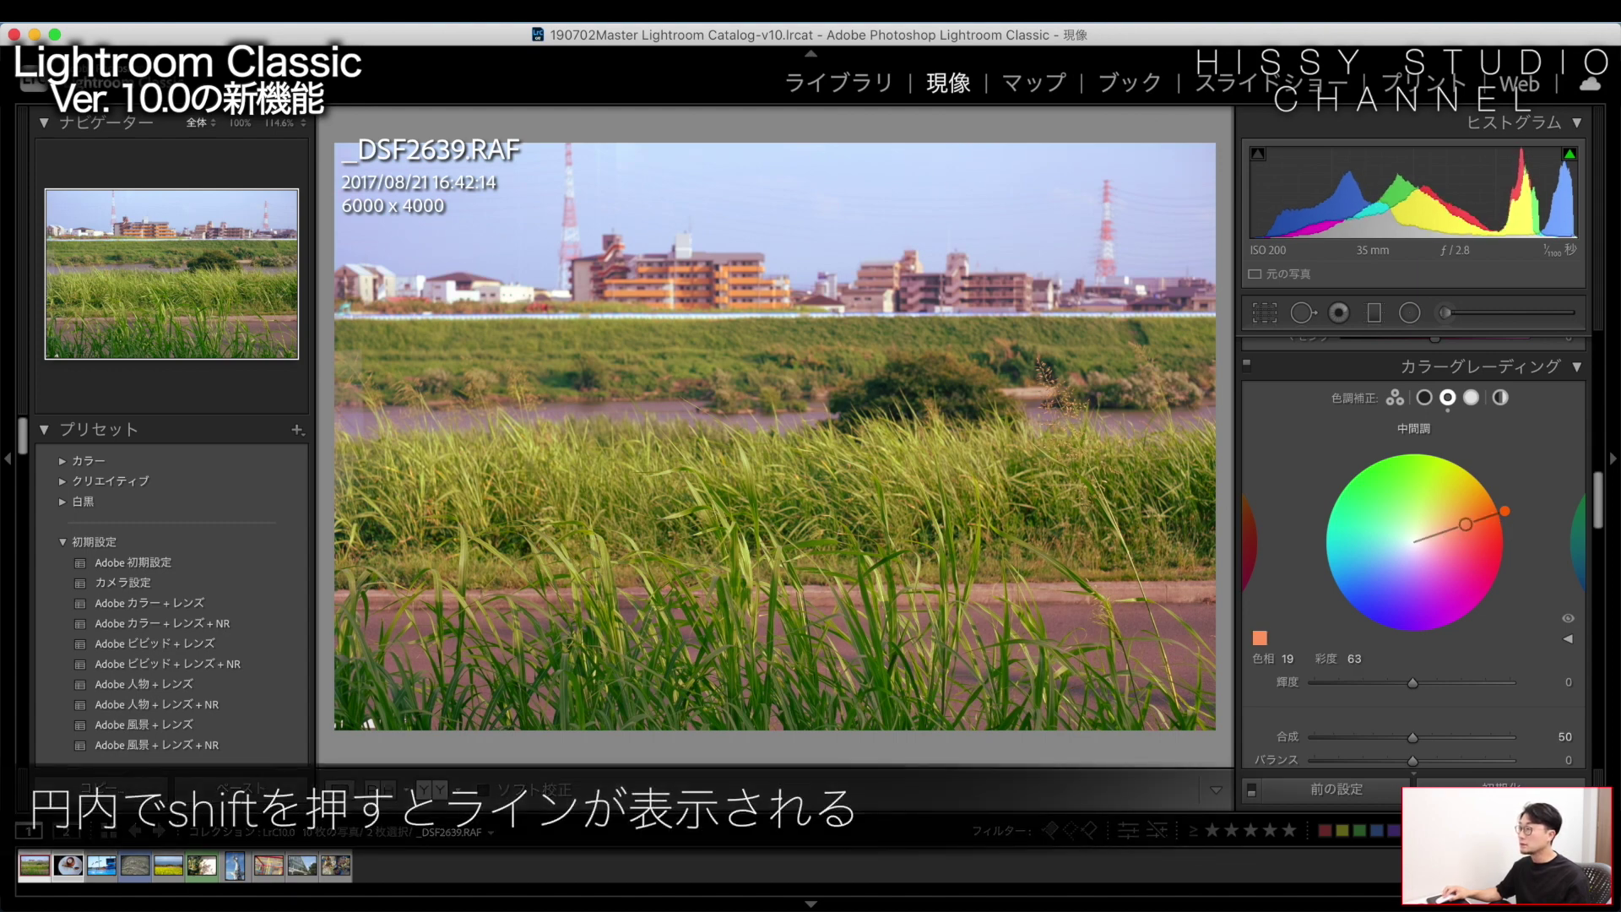
Reset the midtone wheel and set its saturation to 34 along a fixed hue
double_click(1478, 519)
mouse_move(1414, 541)
mouse_down()
mouse_move(1490, 515)
mouse_move(1373, 519)
mouse_up()
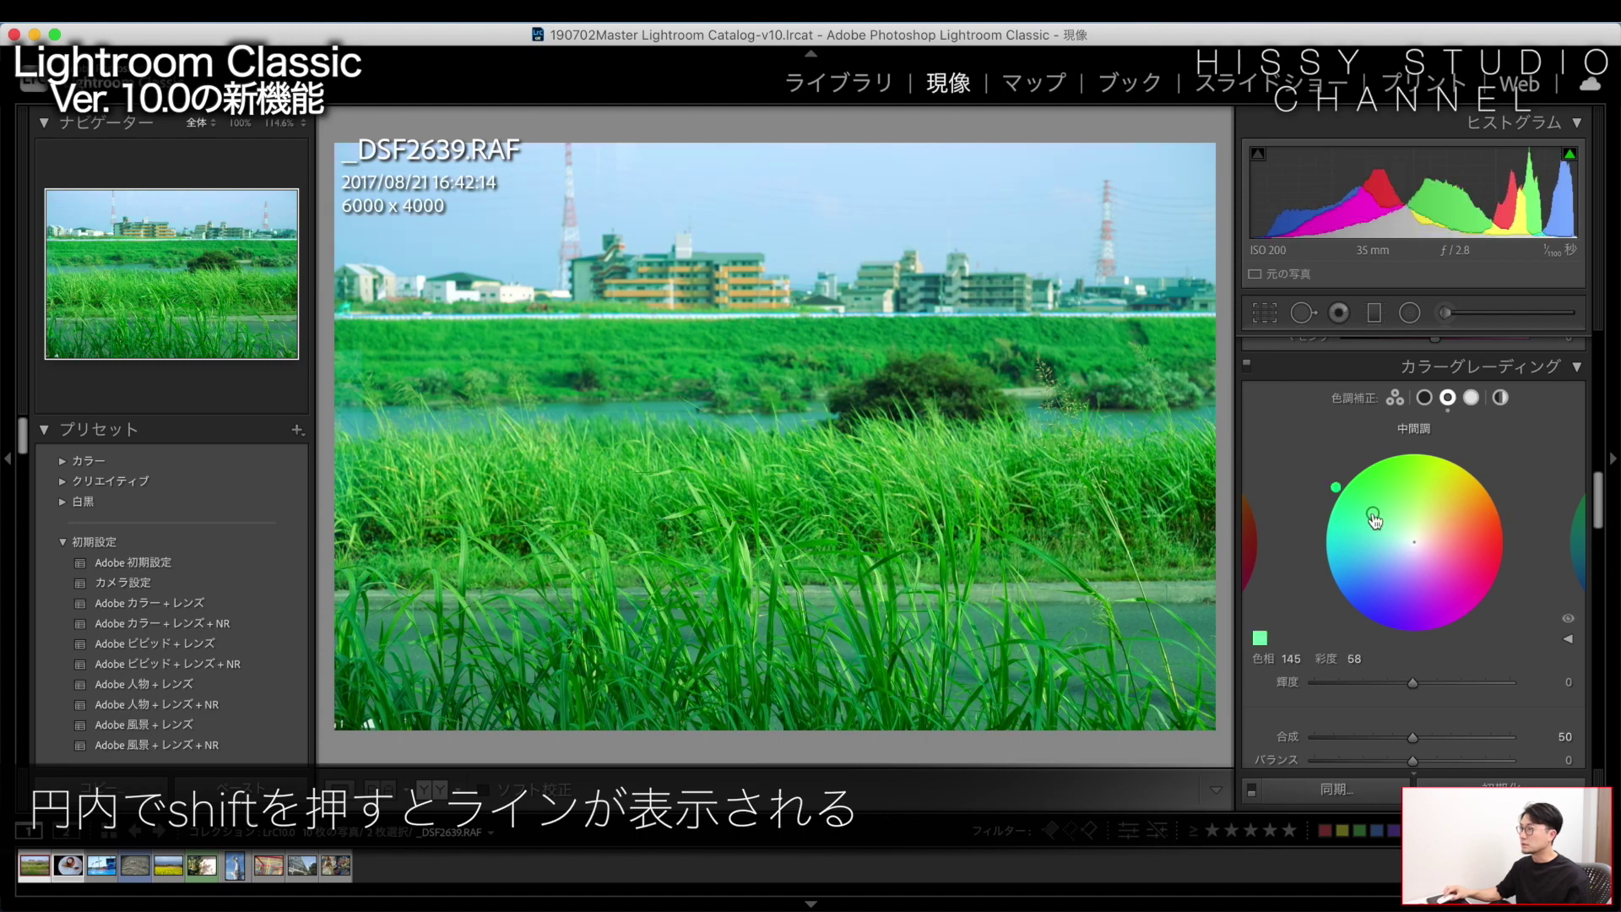
drag(1372, 512, 1394, 527)
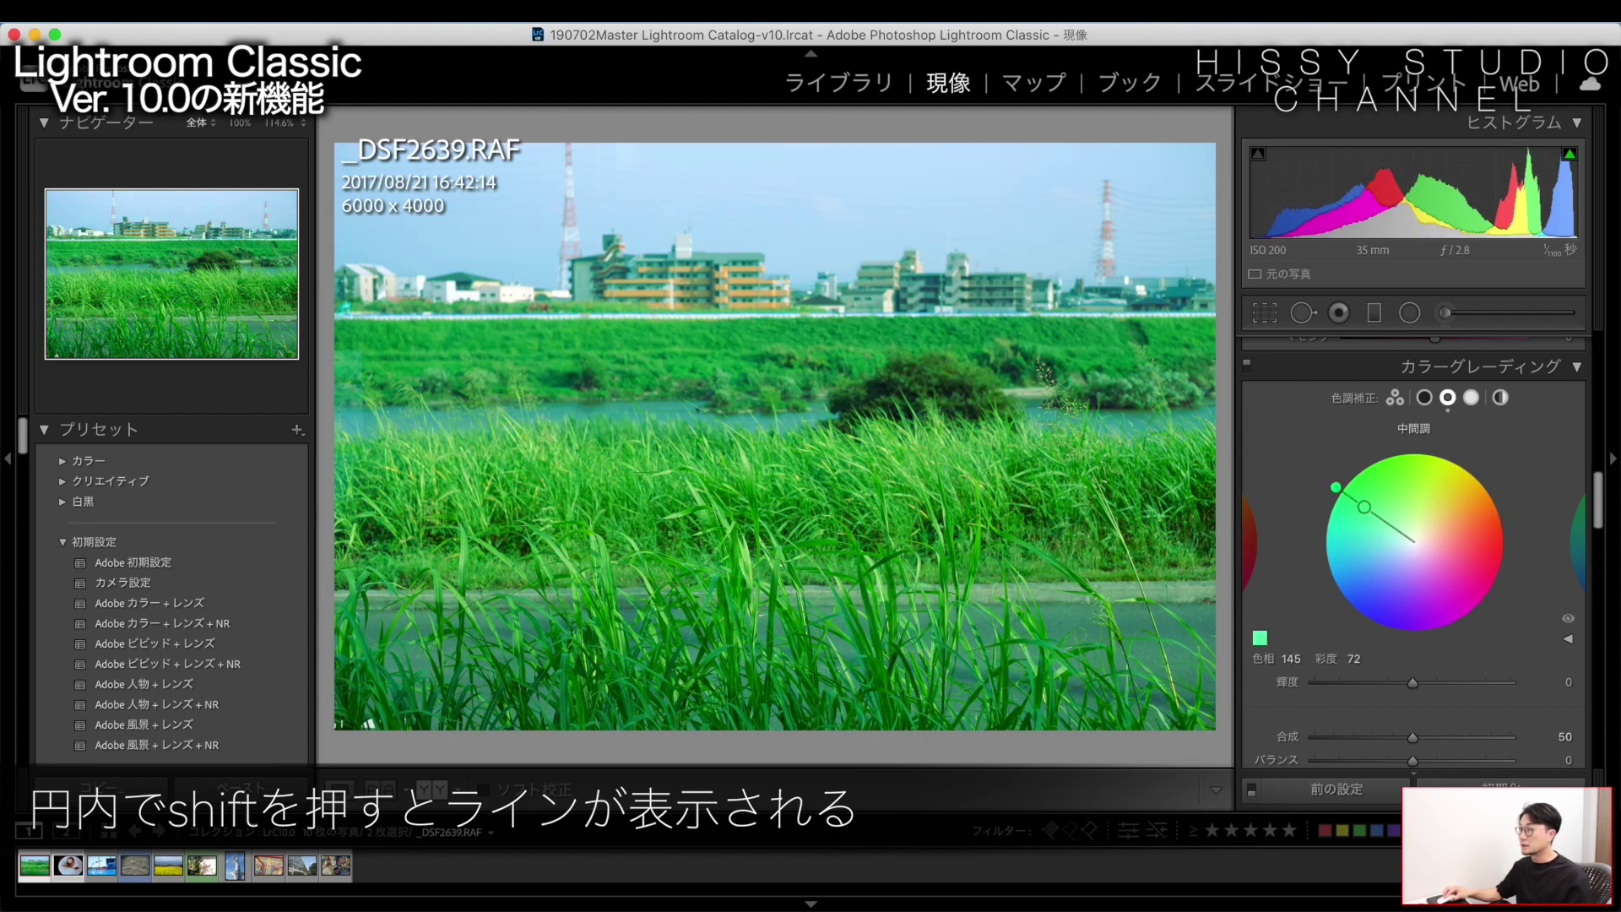
drag(1394, 527, 1389, 524)
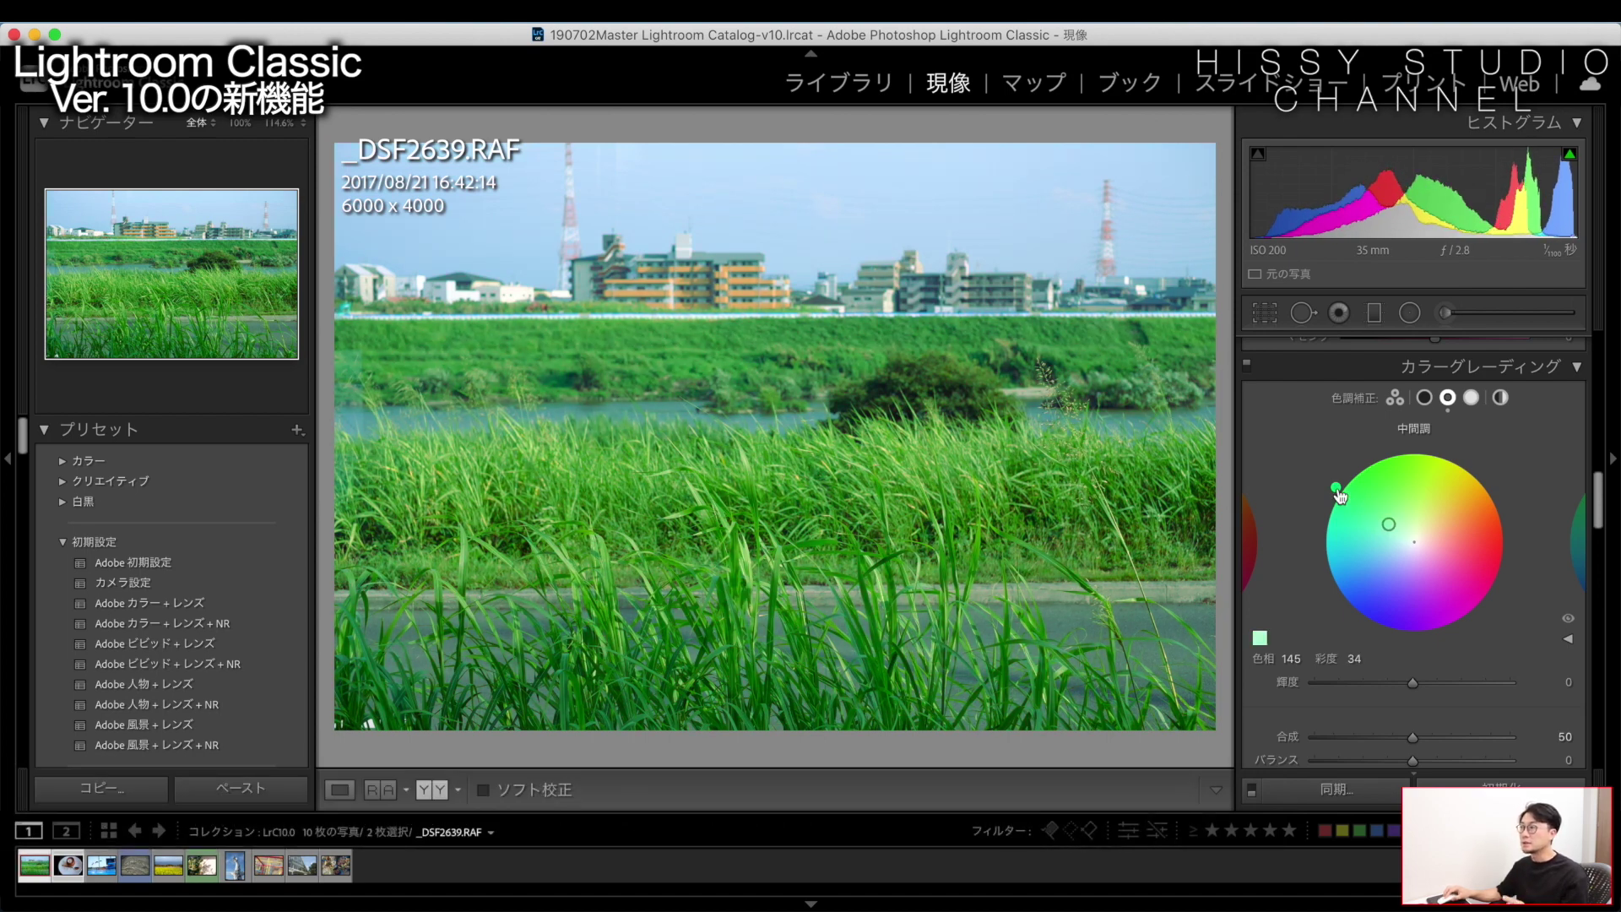
Sweep the midtone hue through red, green and orange at saturation 34, then reset to neutral
drag(1337, 488, 1502, 501)
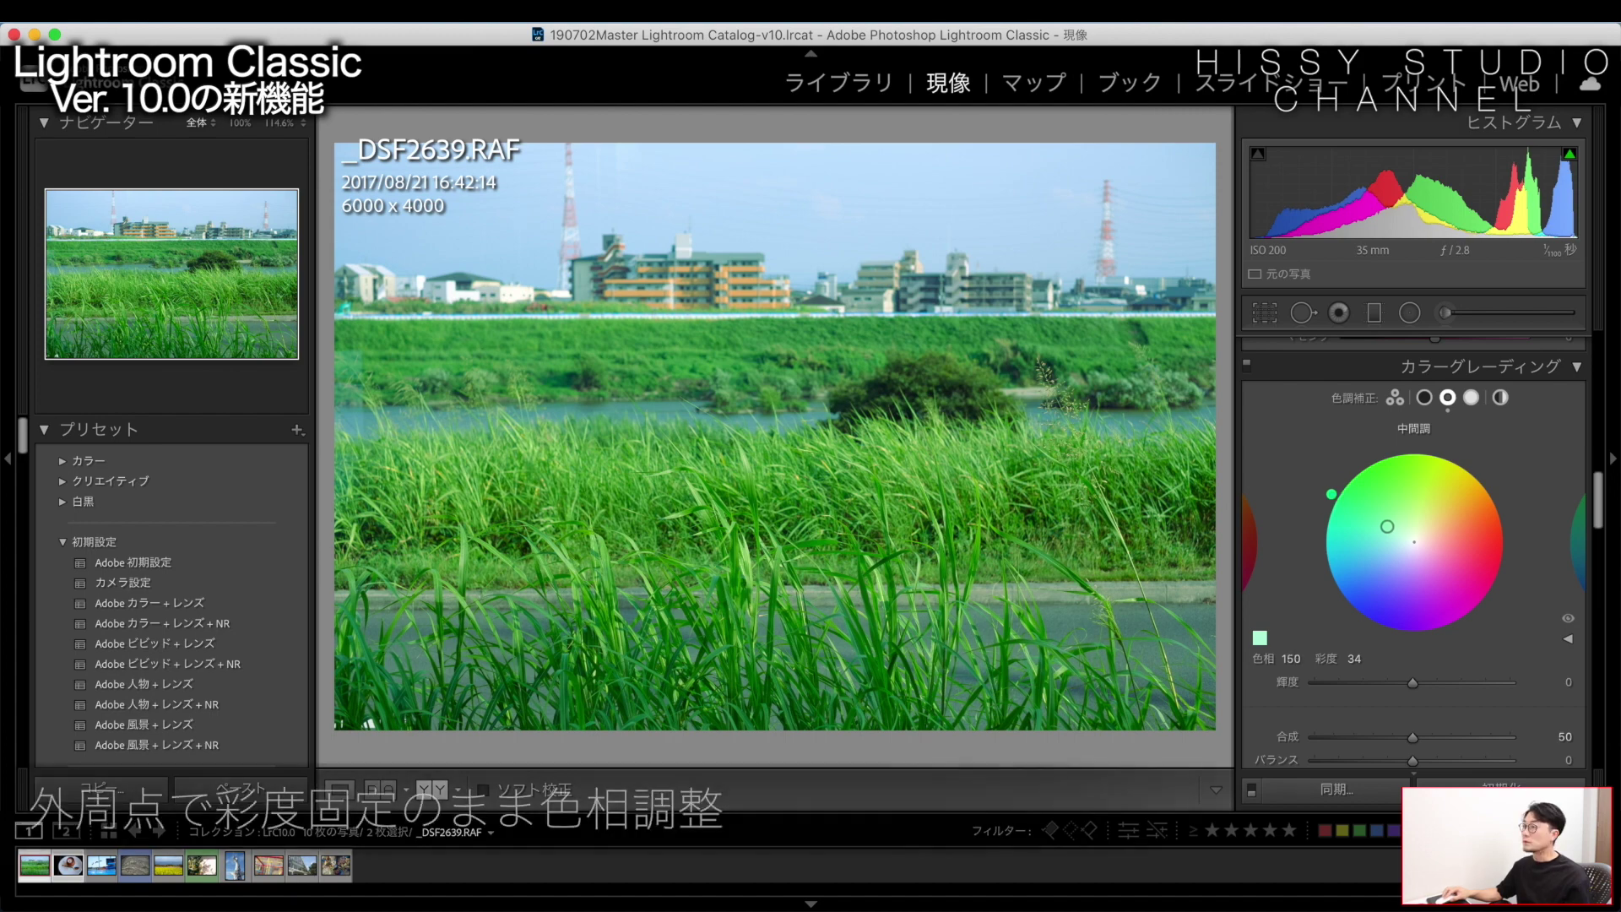
drag(1318, 540, 1510, 557)
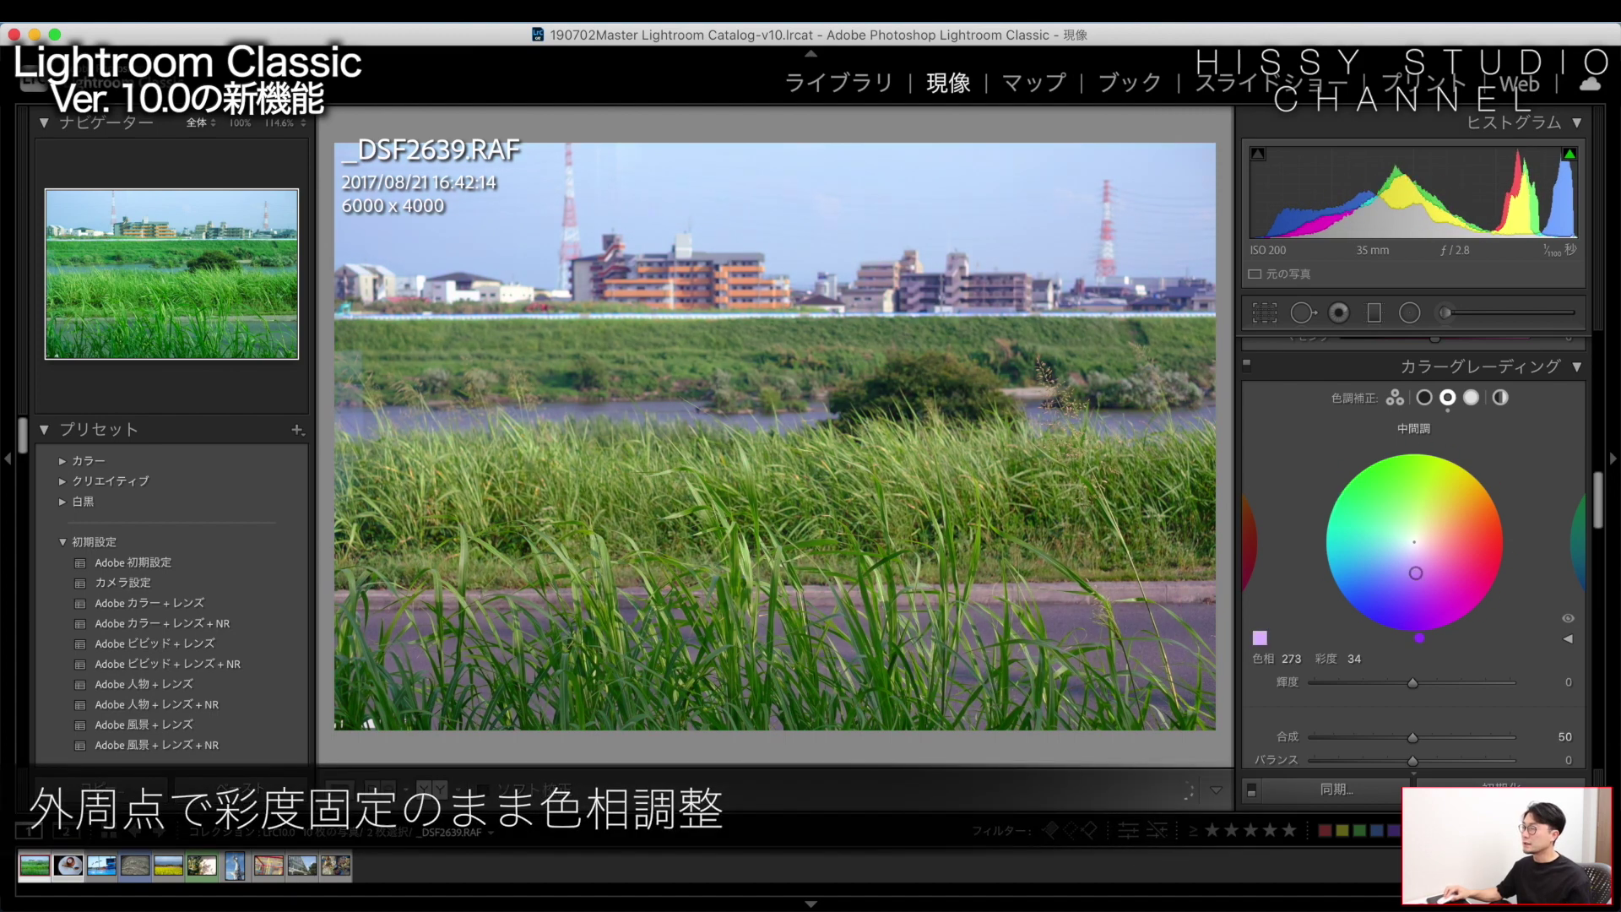
drag(1419, 637, 1366, 458)
drag(1444, 634, 1502, 501)
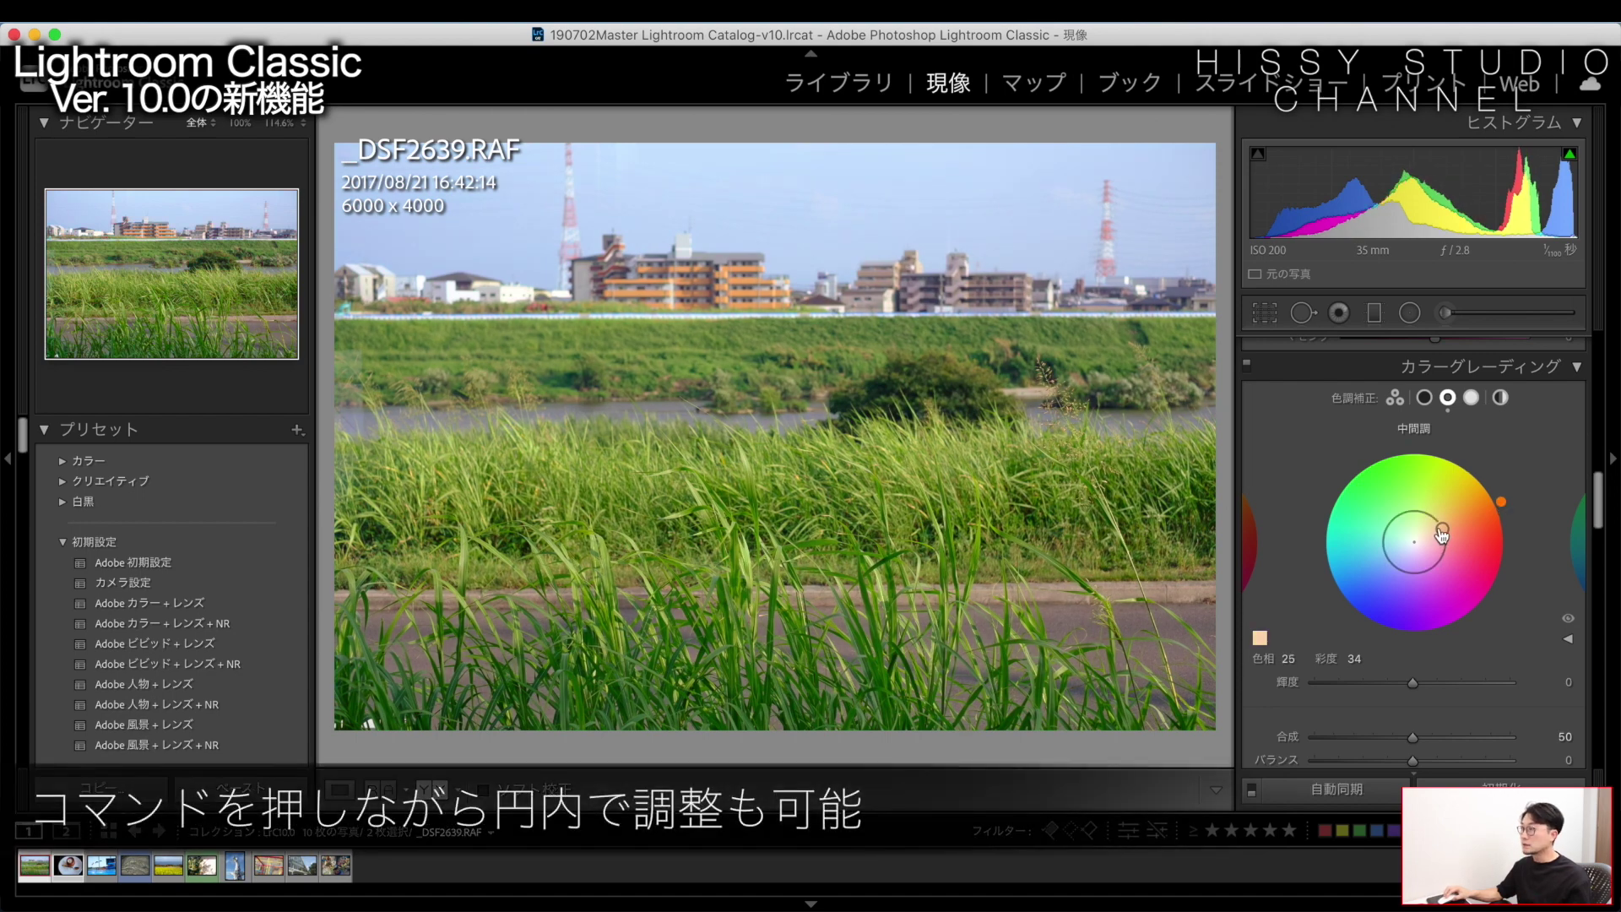
mouse_move(1444, 532)
mouse_down()
mouse_move(1411, 511)
mouse_move(1403, 571)
mouse_move(1390, 522)
mouse_up()
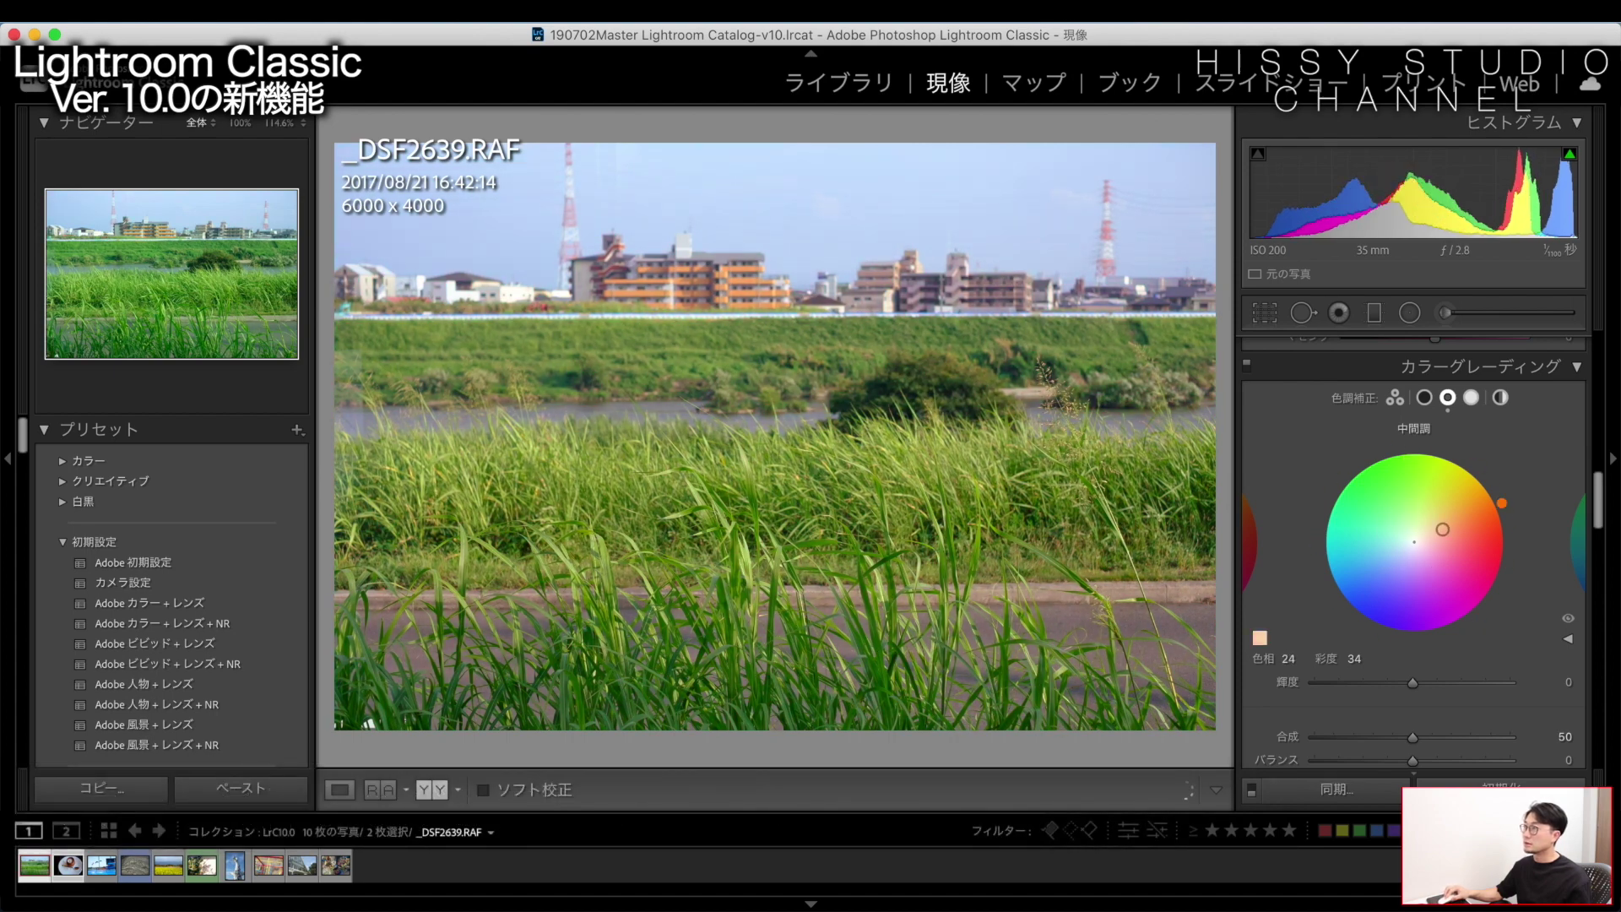
double_click(1389, 521)
scroll(1389, 522, down, 1)
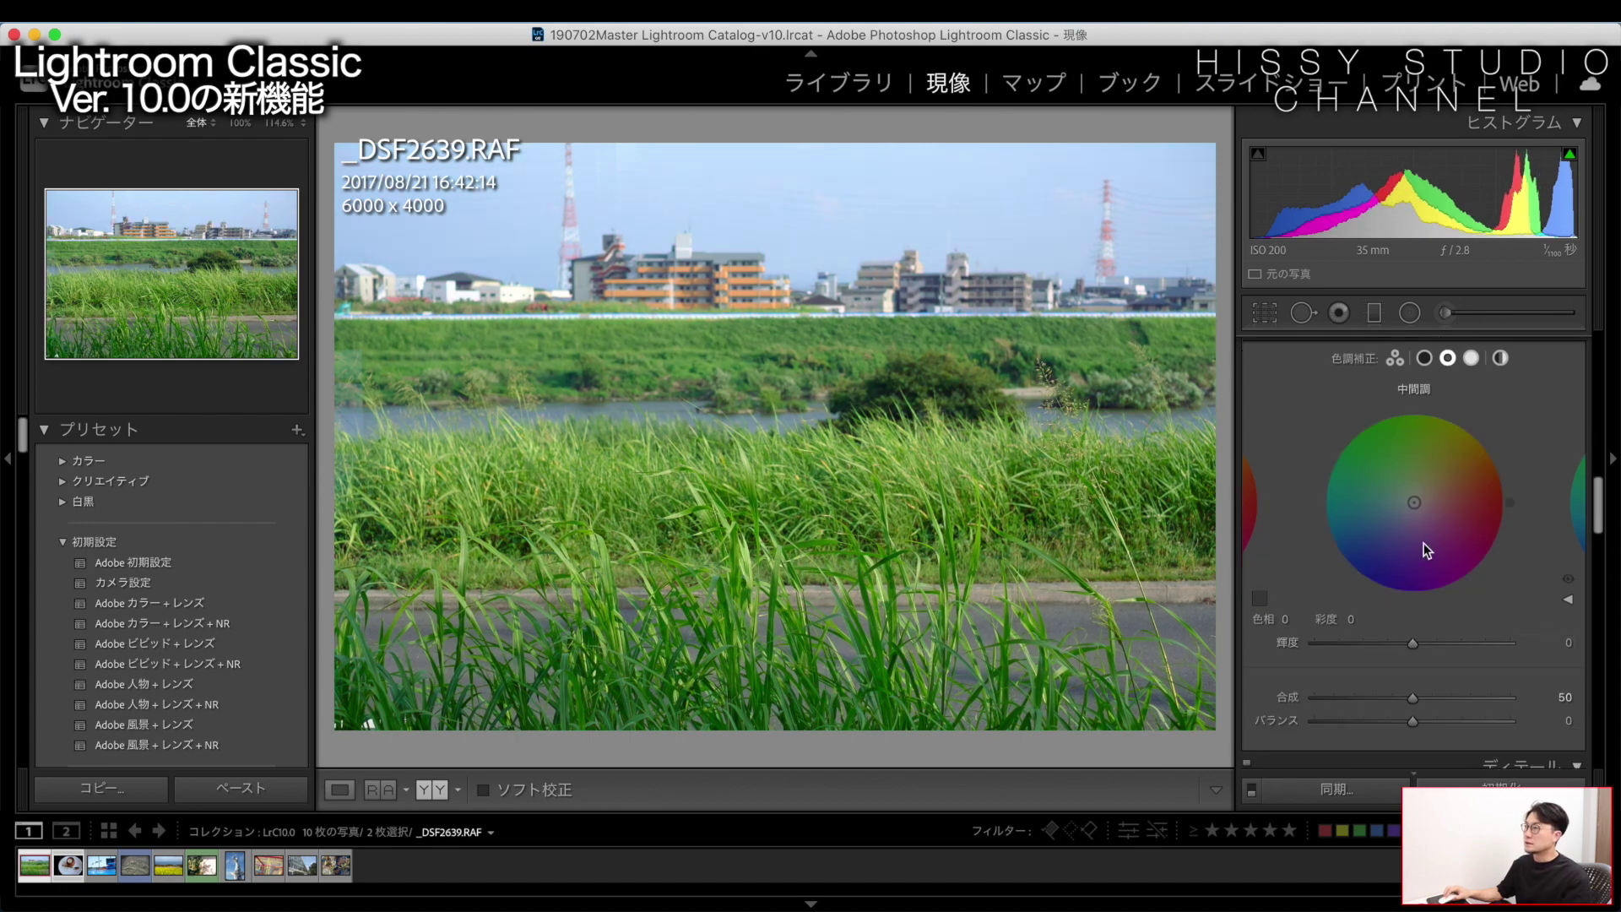
Return Color Grading to the three-wheel view showing shadows, midtones and highlights
click(1395, 358)
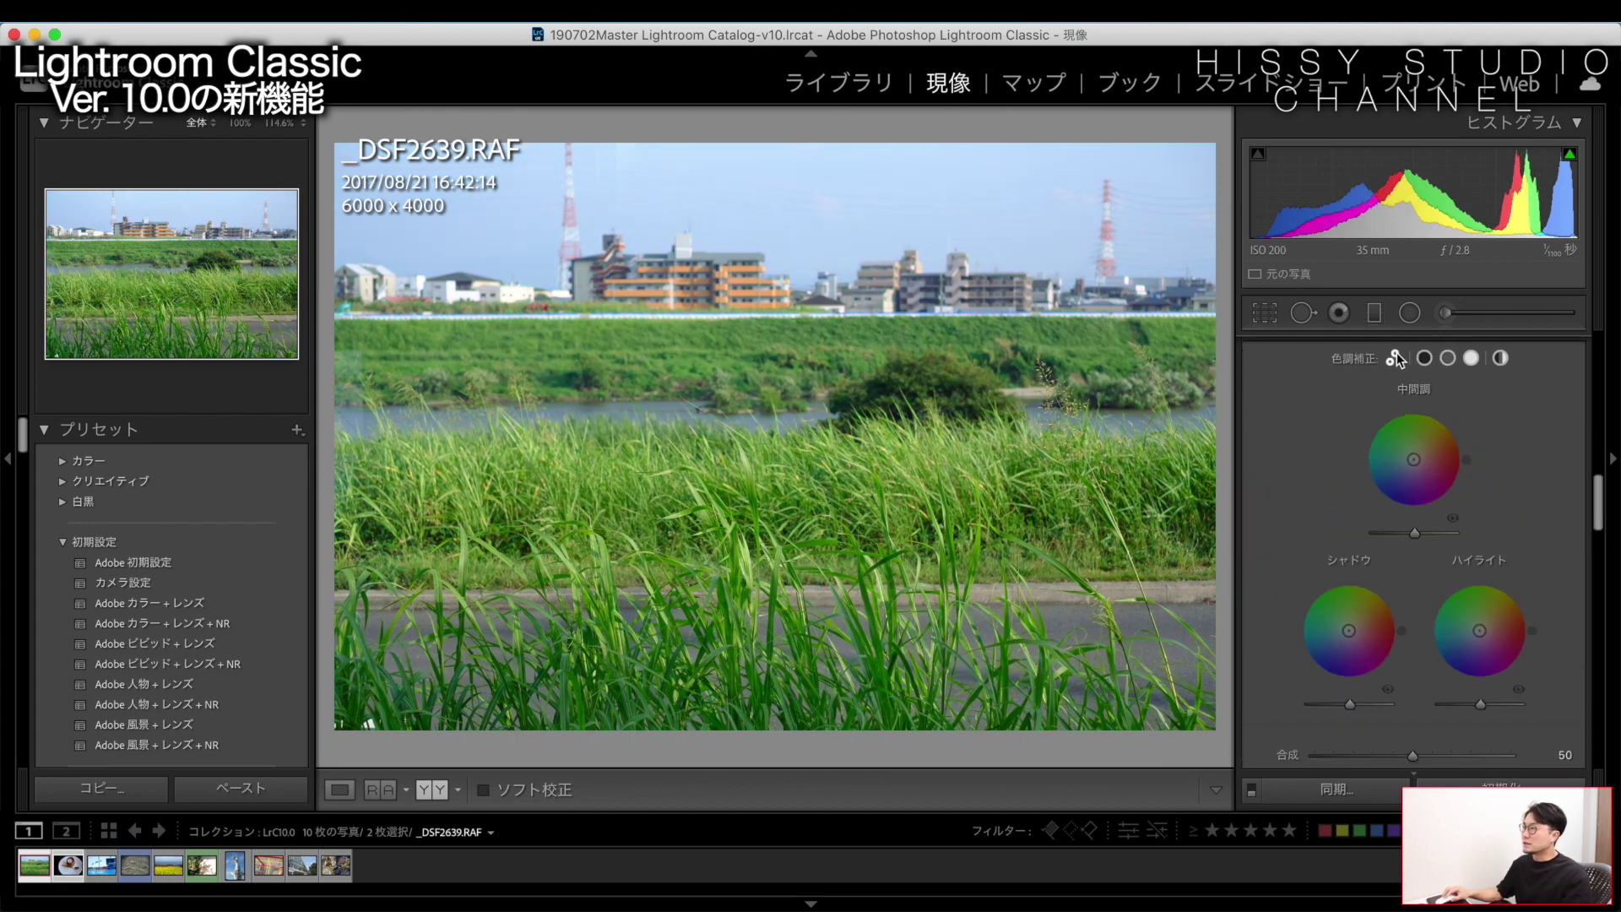
scroll(1302, 479, down, 1)
scroll(1302, 481, down, 2)
scroll(1300, 667, up, 1)
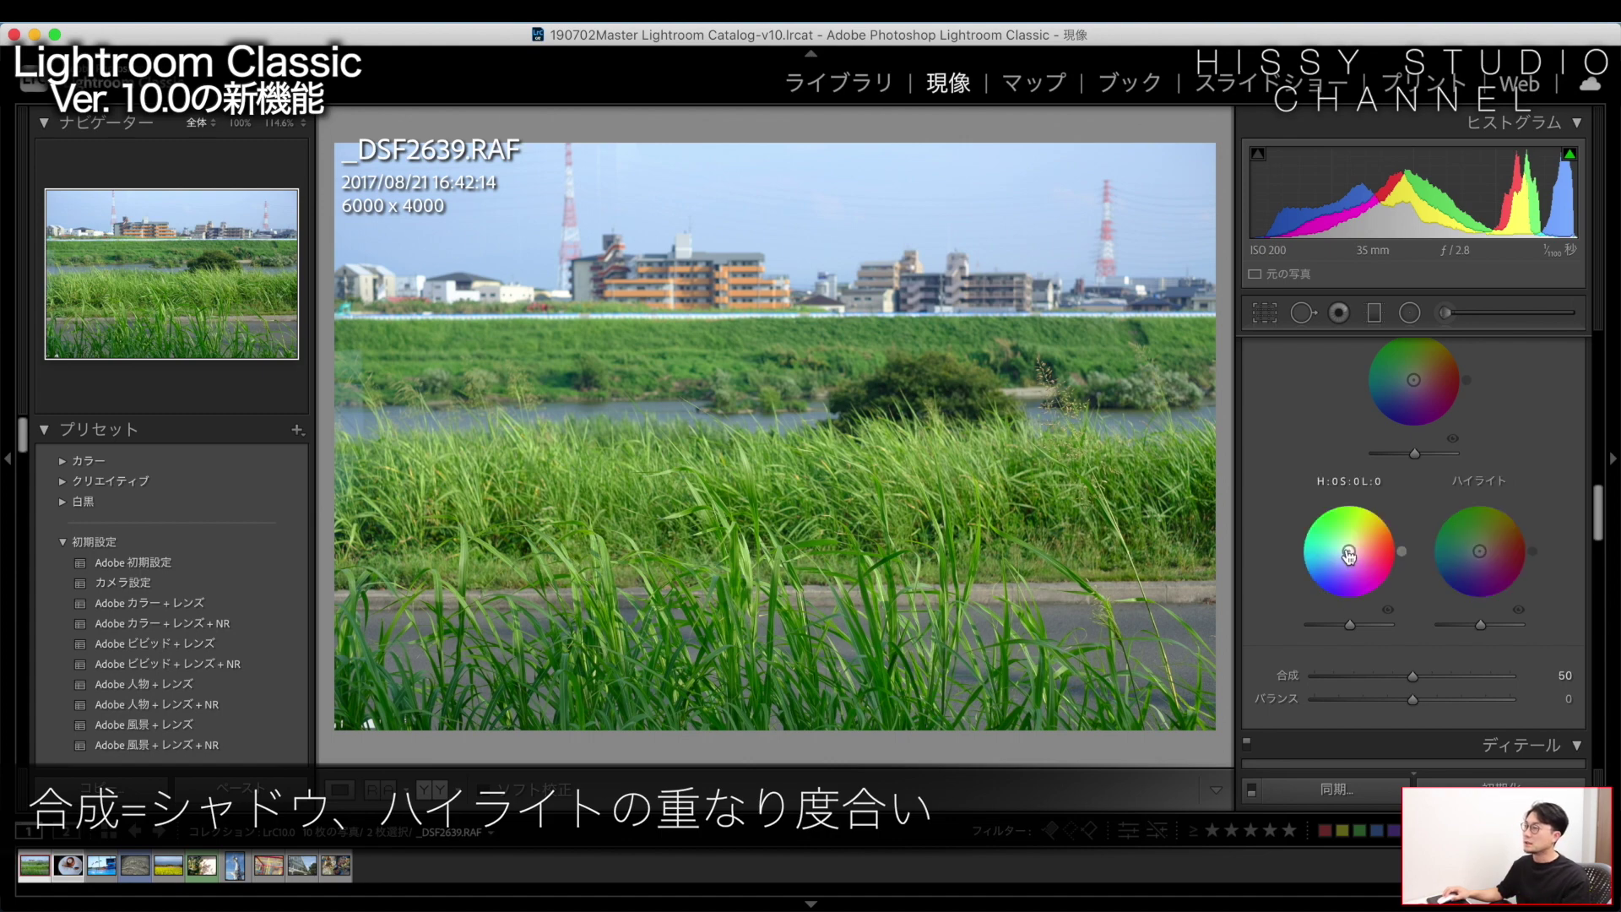
Try cyan shadows, a strong highlight tint and a Blending change, then undo the trials
drag(1349, 556, 1320, 550)
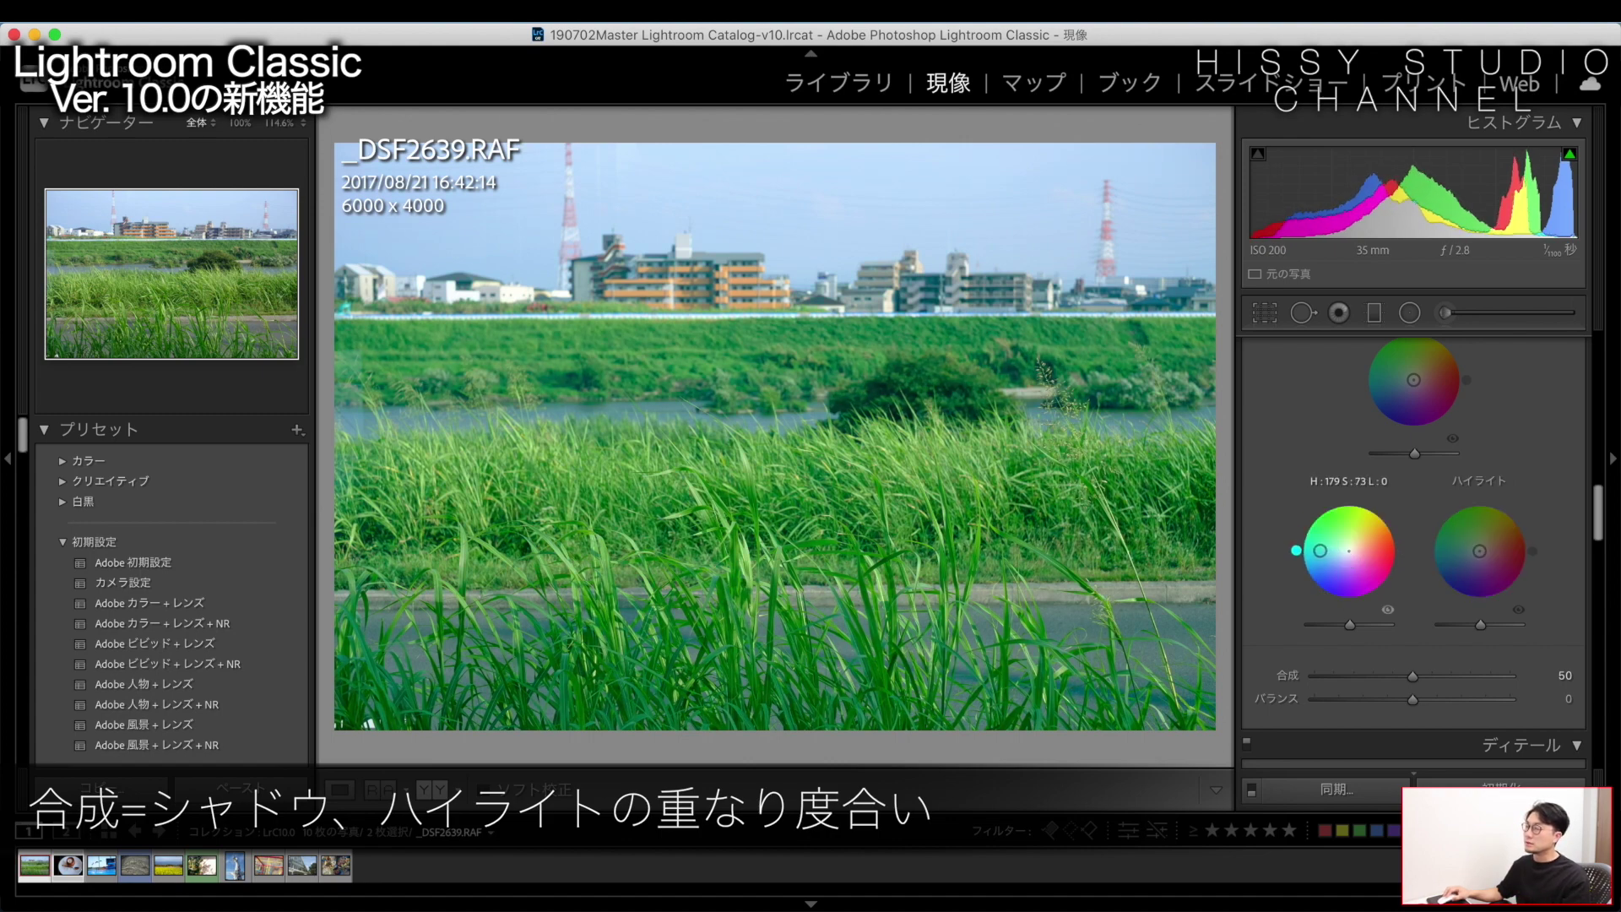
drag(1483, 557, 1510, 548)
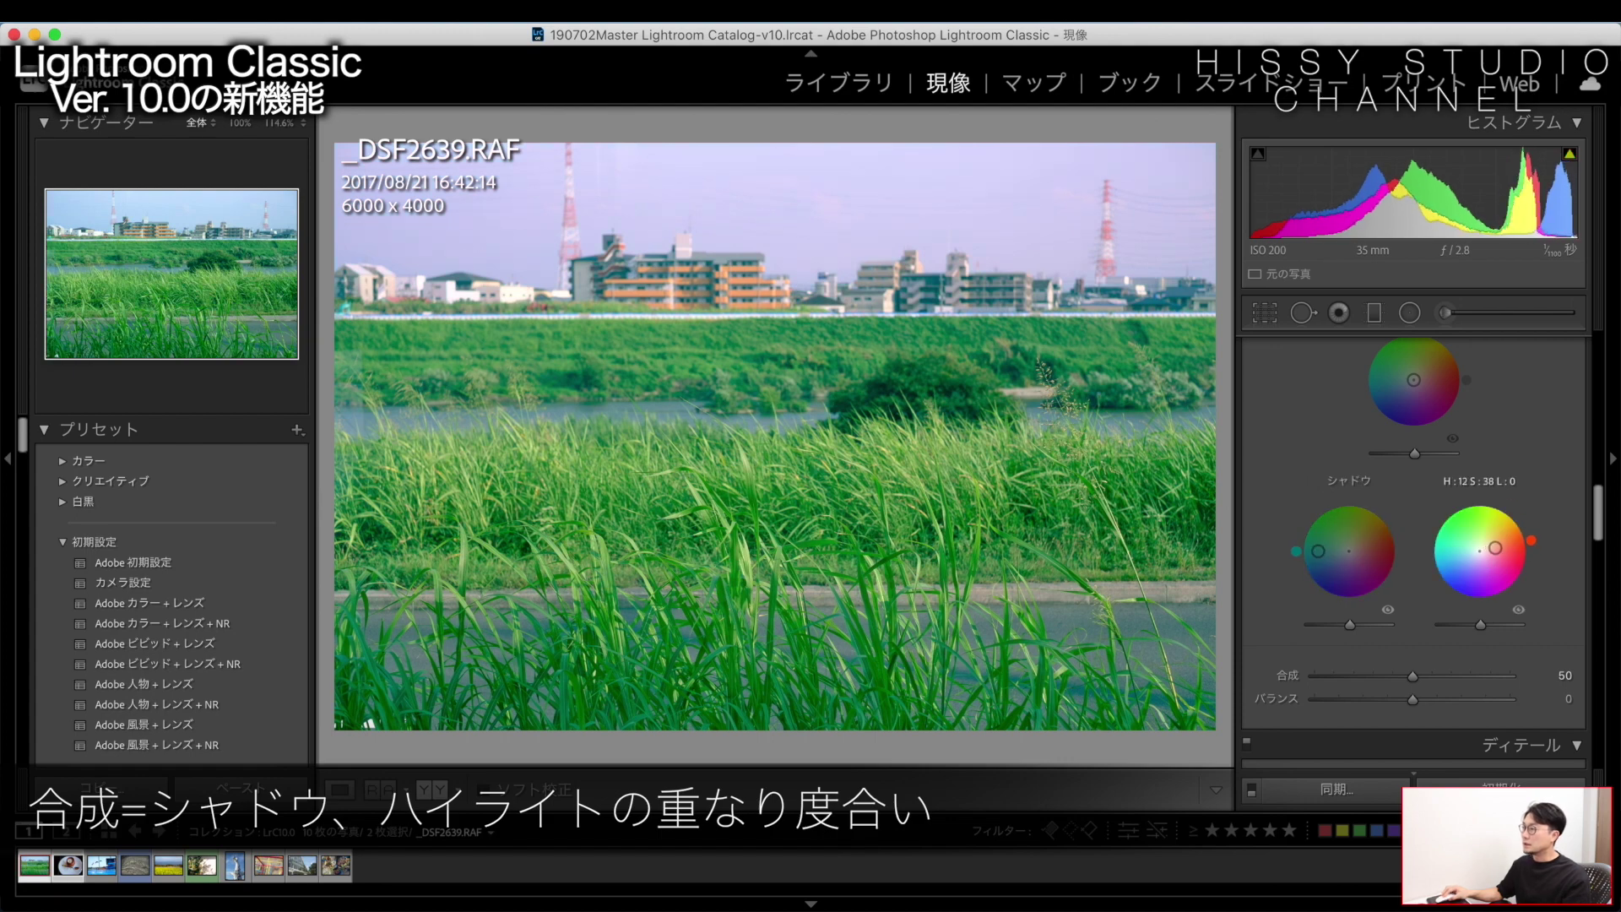
mouse_move(1415, 678)
mouse_down()
mouse_move(1511, 680)
mouse_move(1283, 680)
mouse_up()
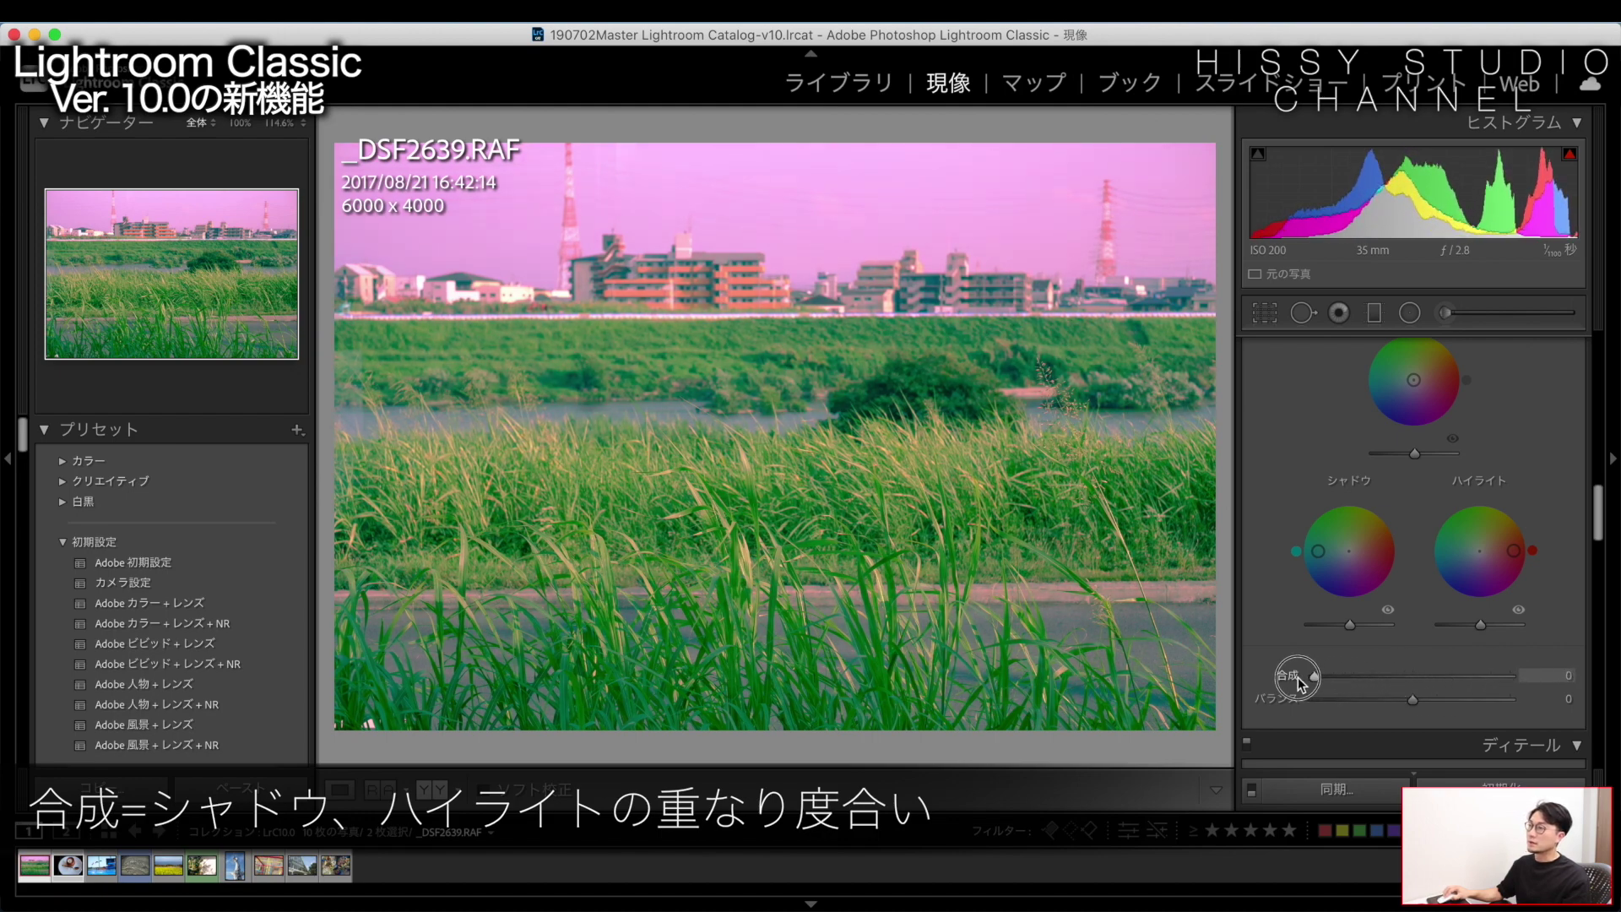
key(ctrl+z)
key(ctrl+z)
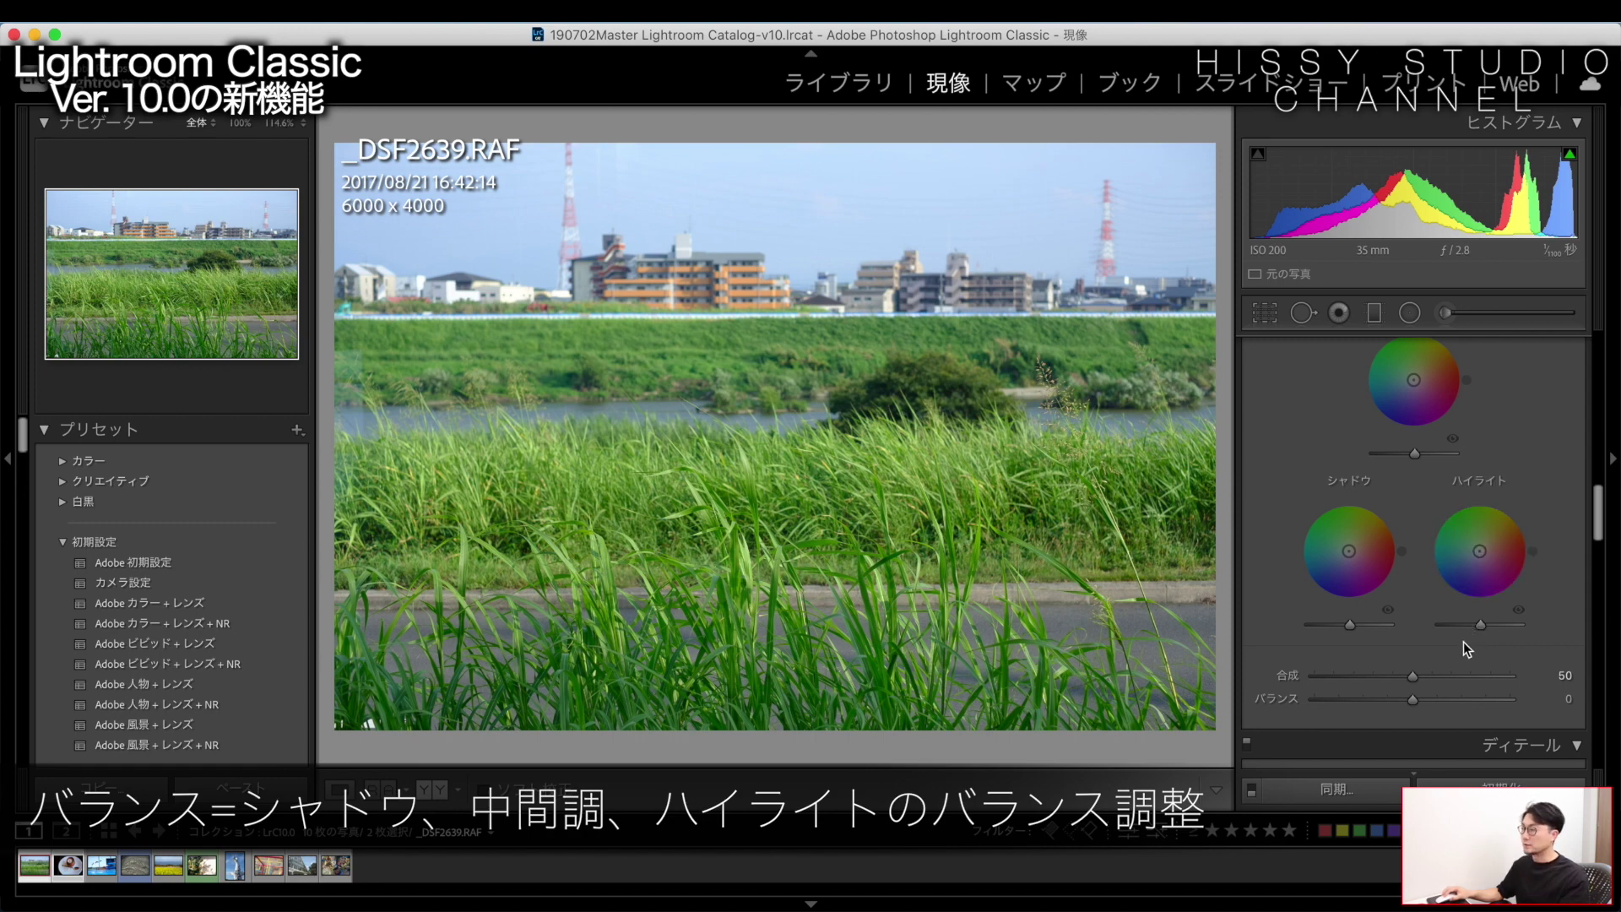
key(ctrl+z)
Grade shadows cyan and midtones green with Balance at −100, then reset all colour grading
drag(1349, 551, 1326, 564)
drag(1414, 380, 1401, 367)
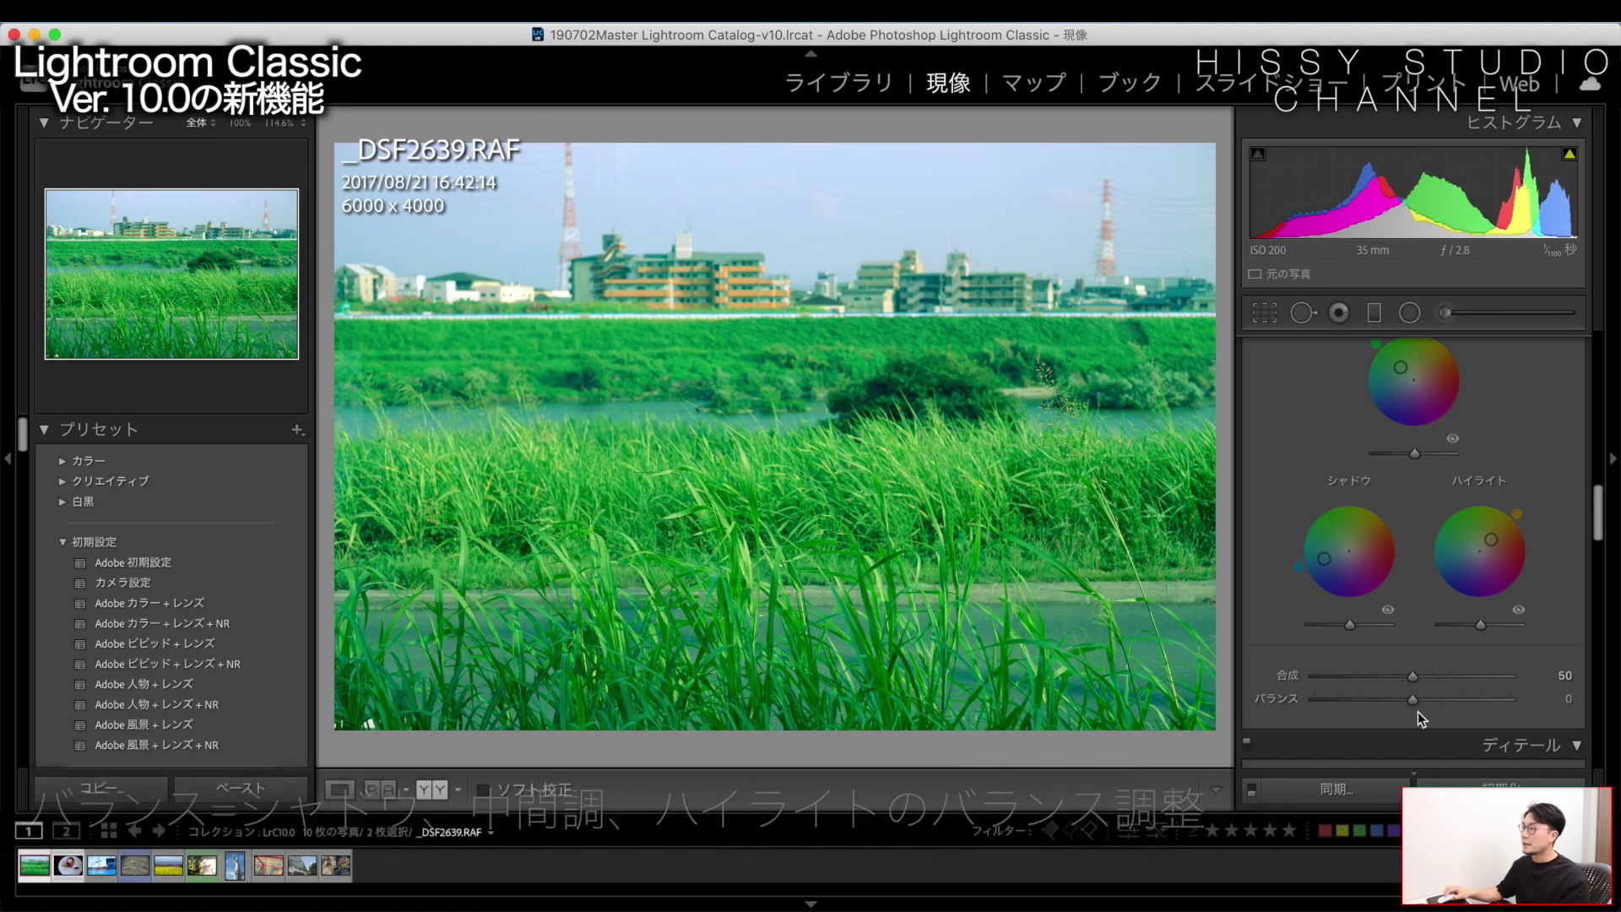
mouse_move(1415, 702)
mouse_down()
mouse_move(1502, 703)
mouse_move(1310, 699)
mouse_move(1418, 699)
mouse_up()
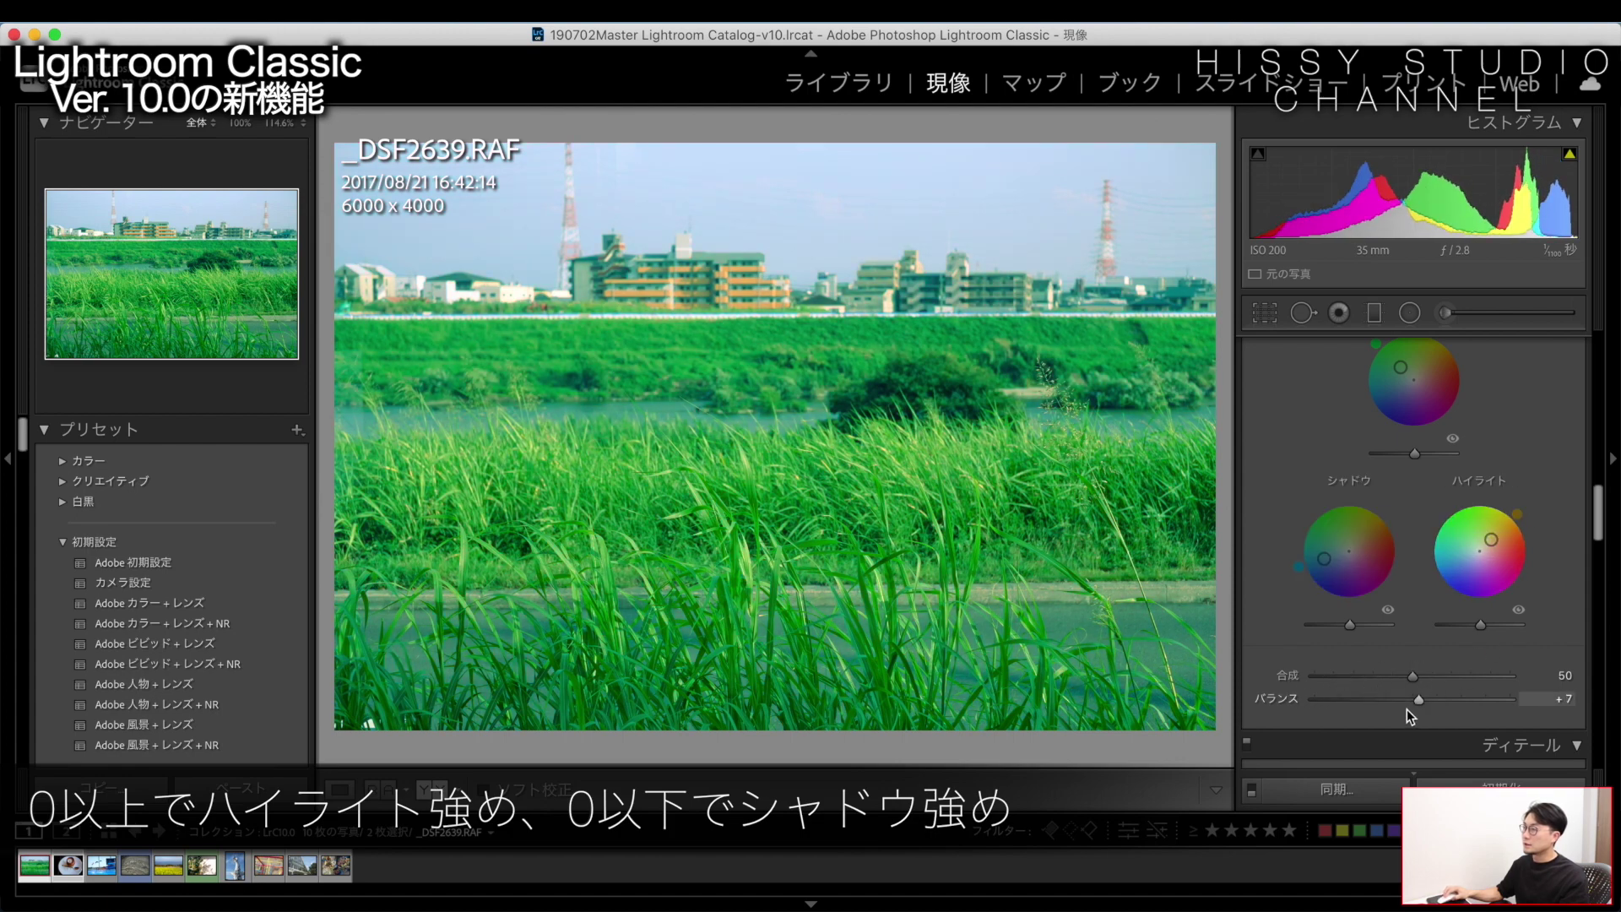
mouse_move(1417, 701)
mouse_down()
mouse_move(1539, 703)
mouse_move(1226, 698)
mouse_up()
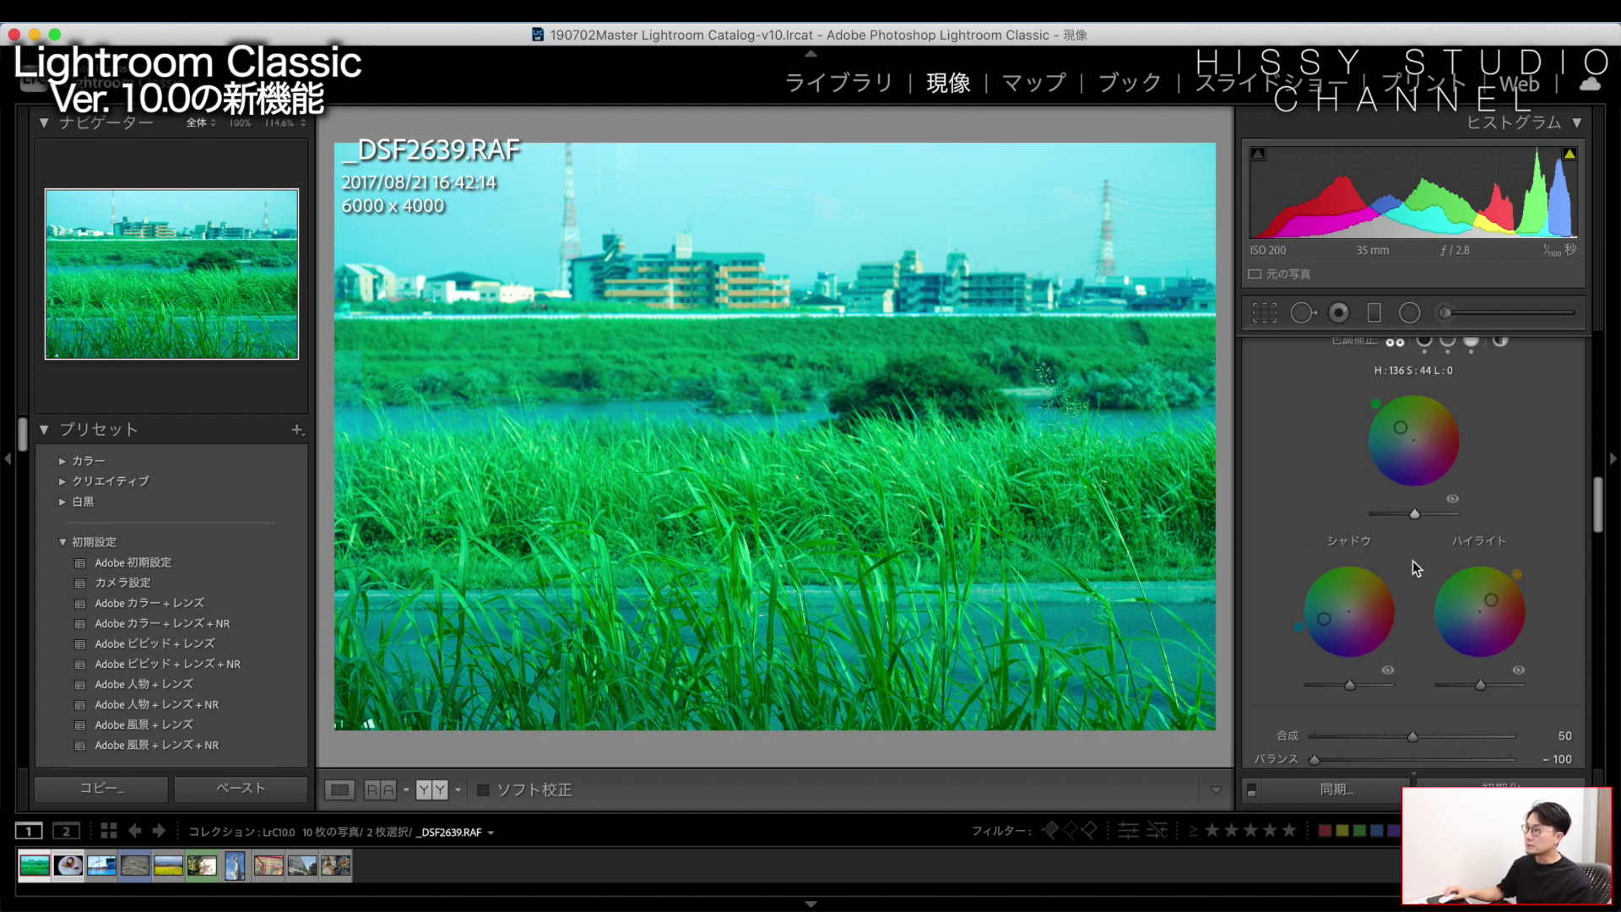
key(super+shift+r)
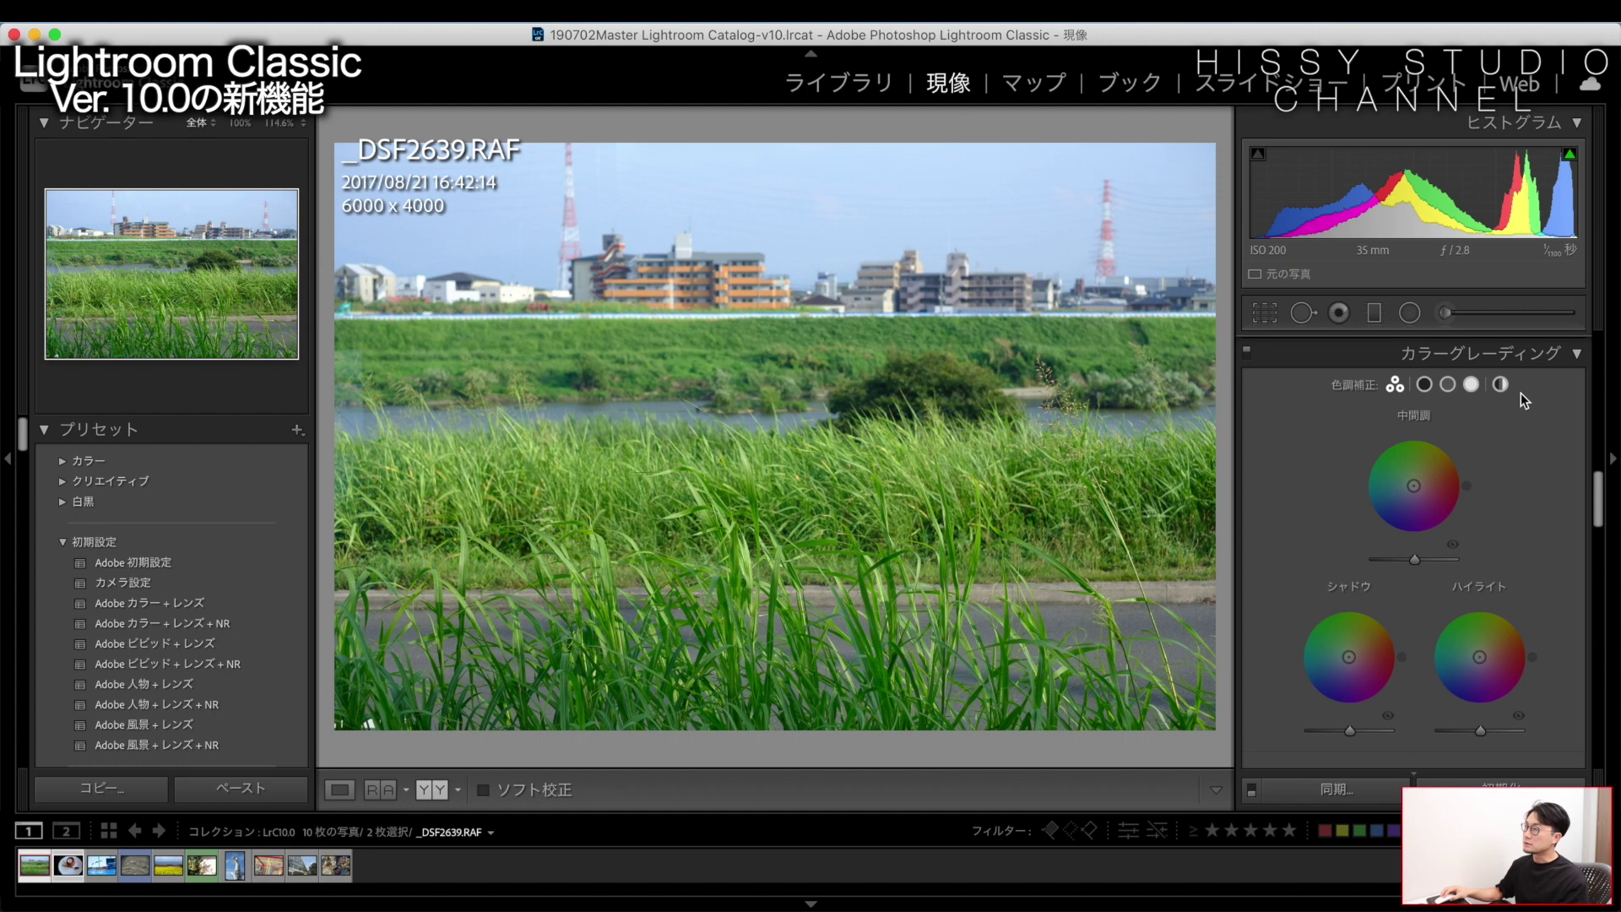
Trial a tint and luminance on the single Global wheel, then reset it to neutral
click(1500, 385)
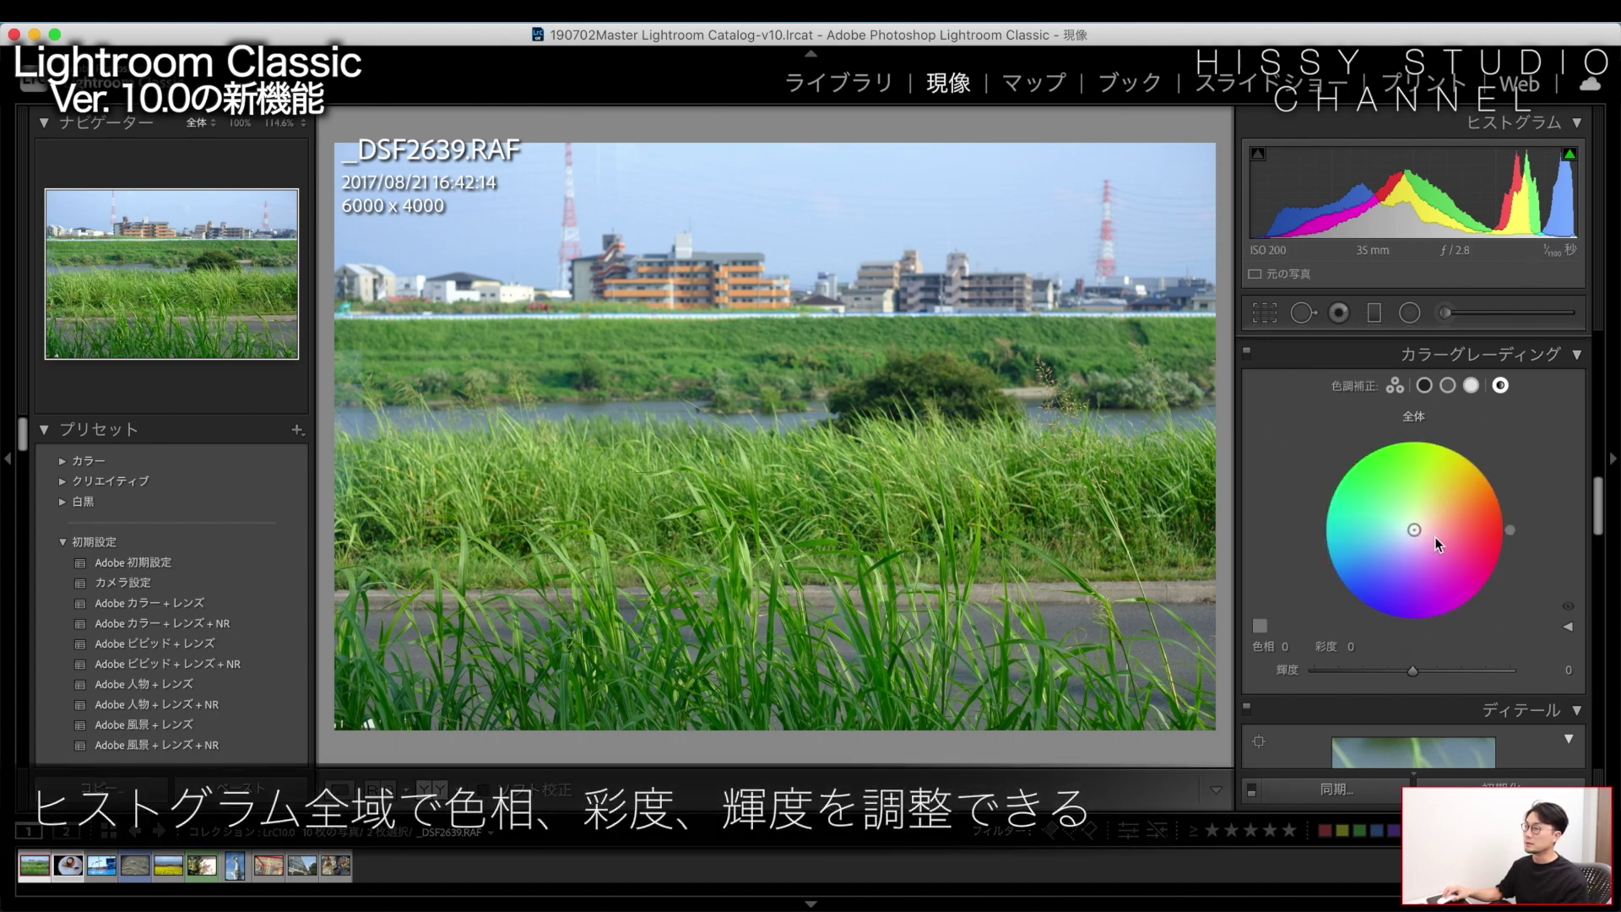
mouse_move(1418, 534)
mouse_down()
mouse_move(1441, 505)
mouse_move(1373, 581)
mouse_move(1399, 517)
mouse_move(1475, 581)
mouse_move(1443, 486)
mouse_move(1447, 549)
mouse_move(1346, 507)
mouse_move(1458, 532)
mouse_move(1381, 525)
mouse_move(1406, 494)
mouse_up()
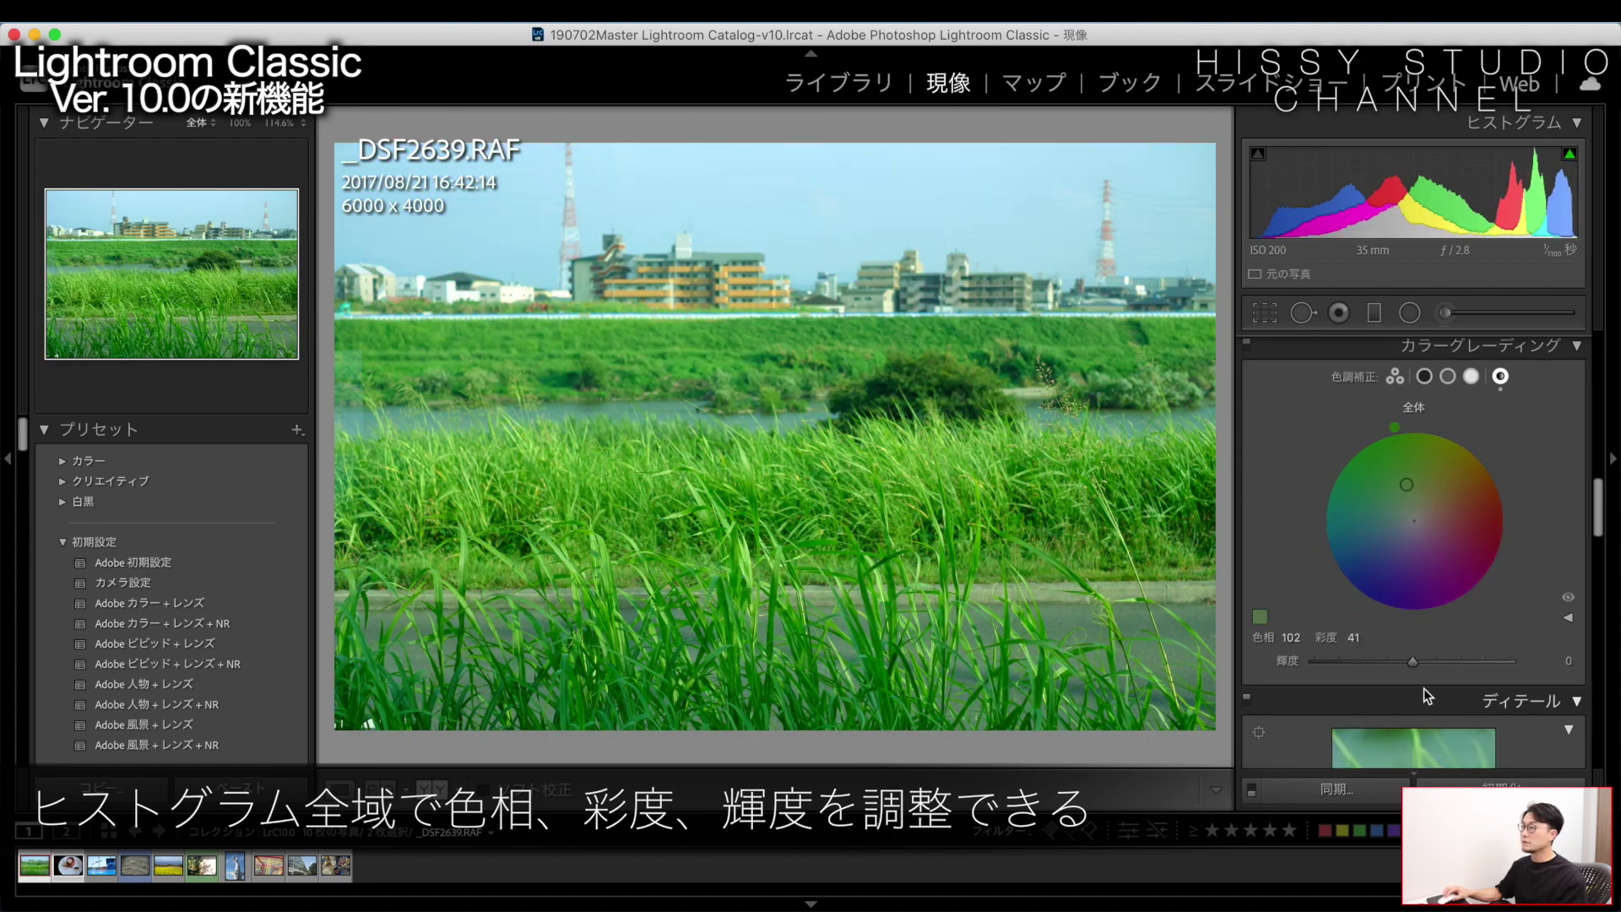
mouse_move(1413, 661)
mouse_down()
mouse_move(1541, 662)
mouse_move(1324, 659)
mouse_move(1556, 659)
mouse_move(1353, 655)
mouse_move(1413, 662)
mouse_up()
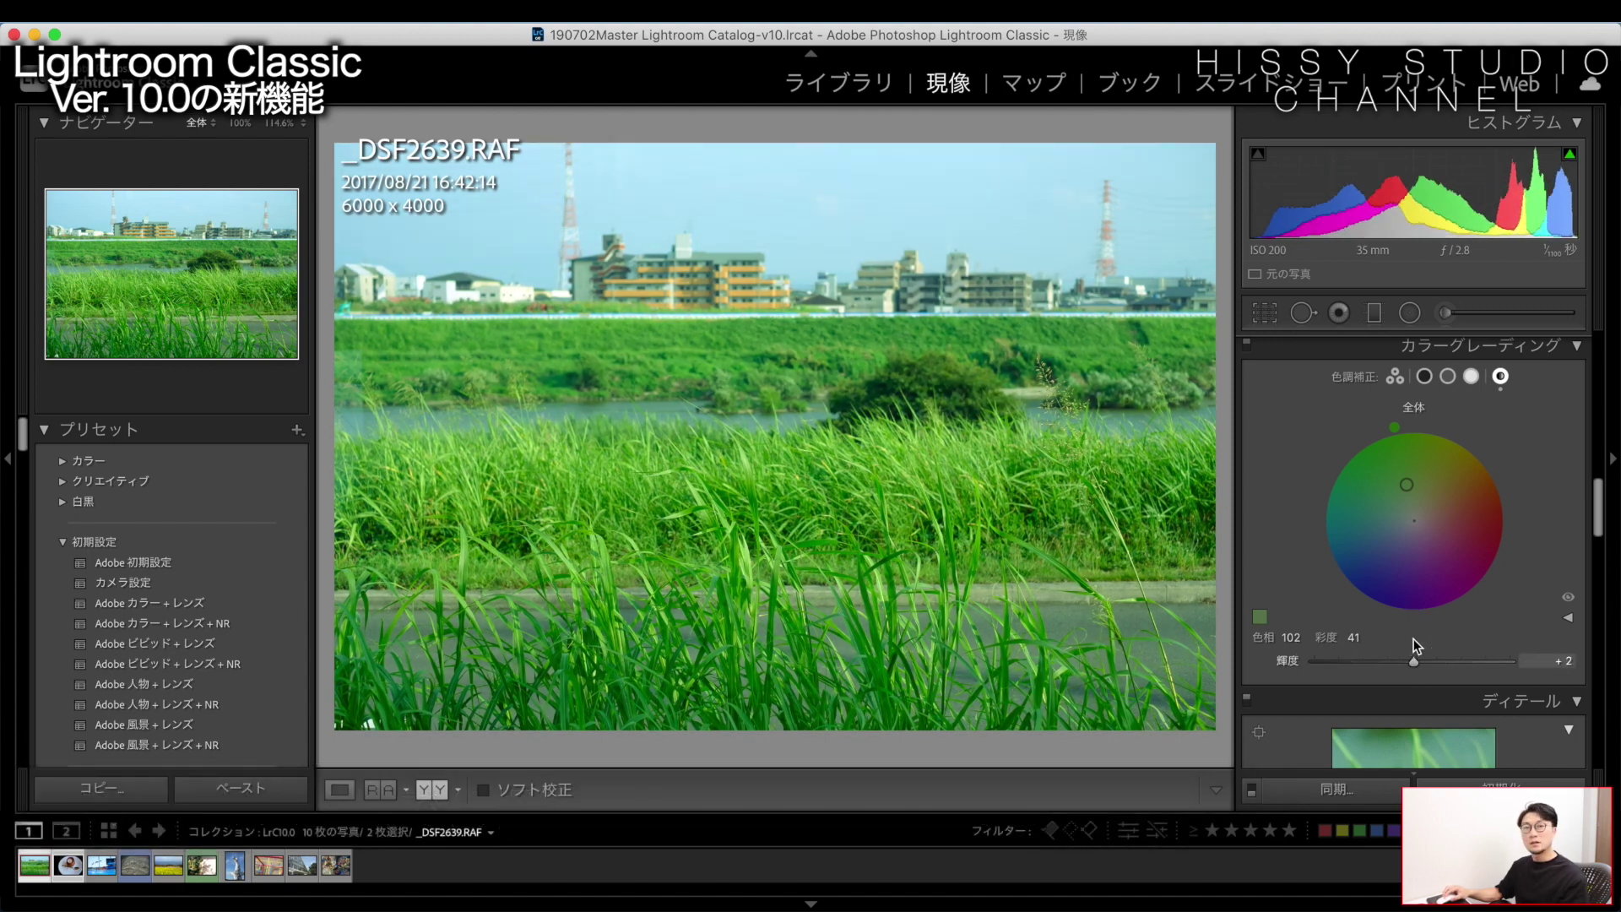
double_click(1435, 532)
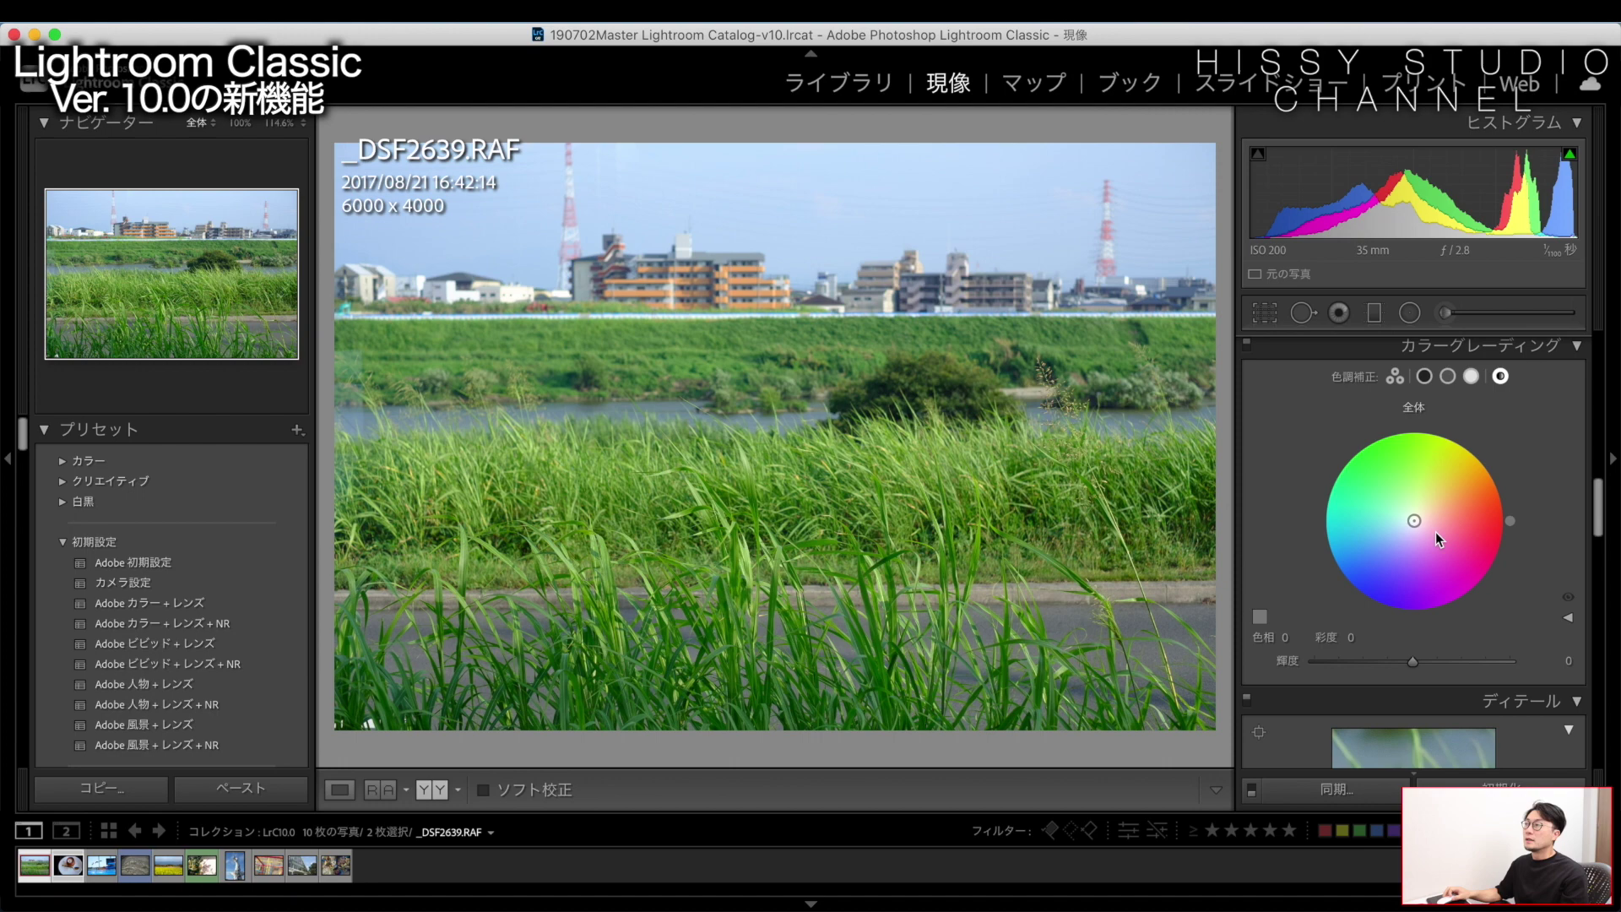
Lower white balance temperature to 4,859, undoing a trial tint change so Tint stays +17
scroll(1435, 532, up, 5)
scroll(1447, 453, down, 2)
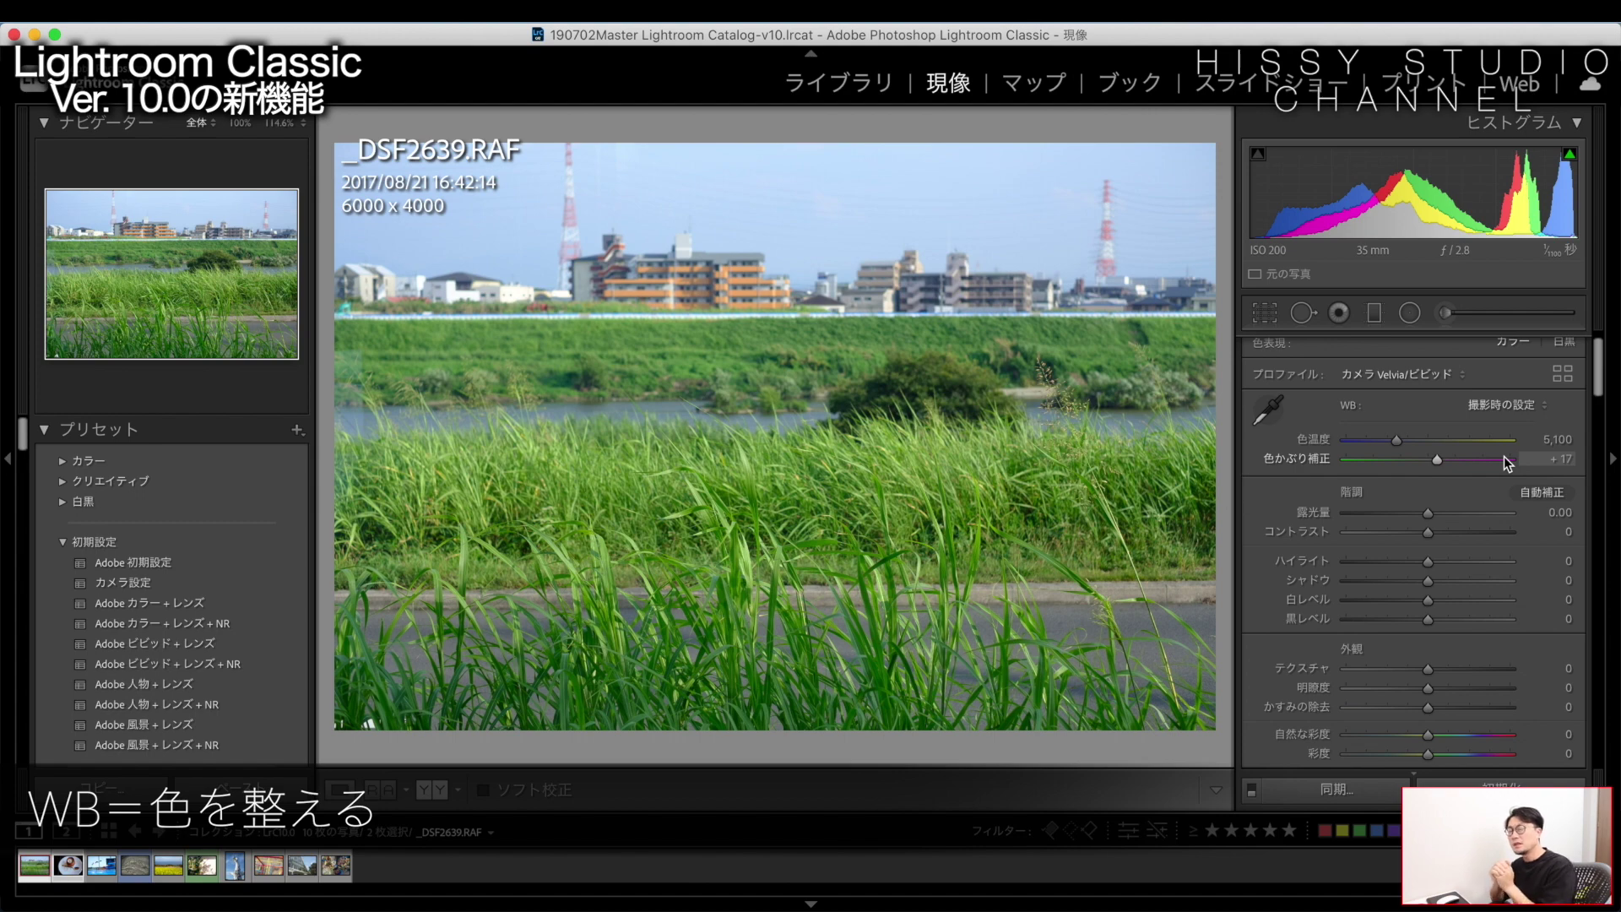
drag(1440, 460, 1433, 465)
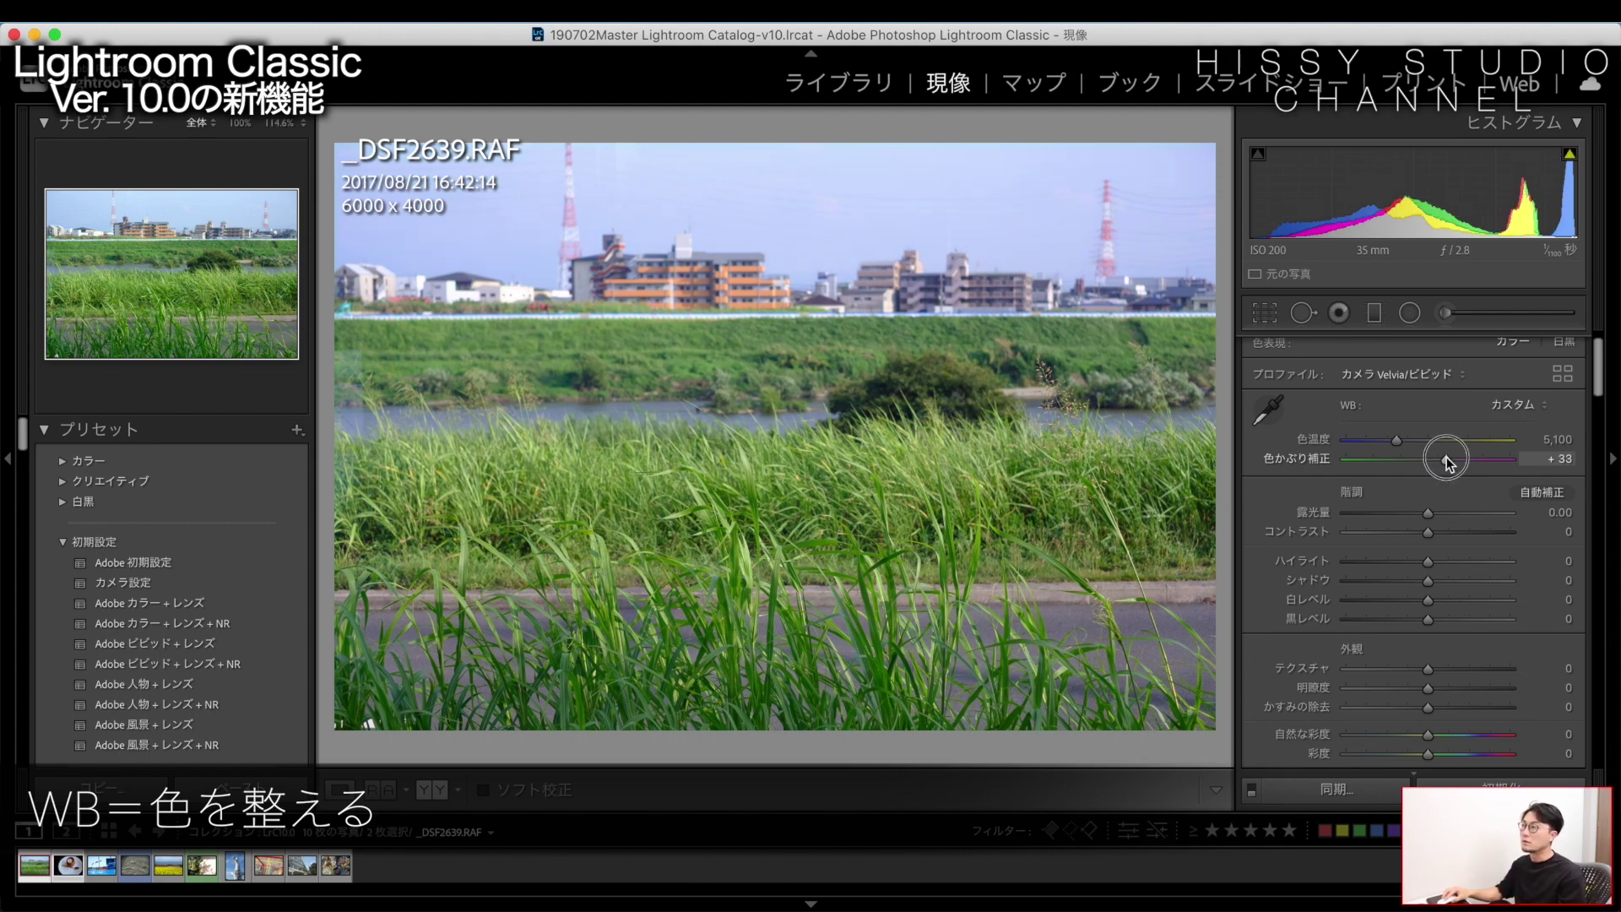
key(ctrl+z)
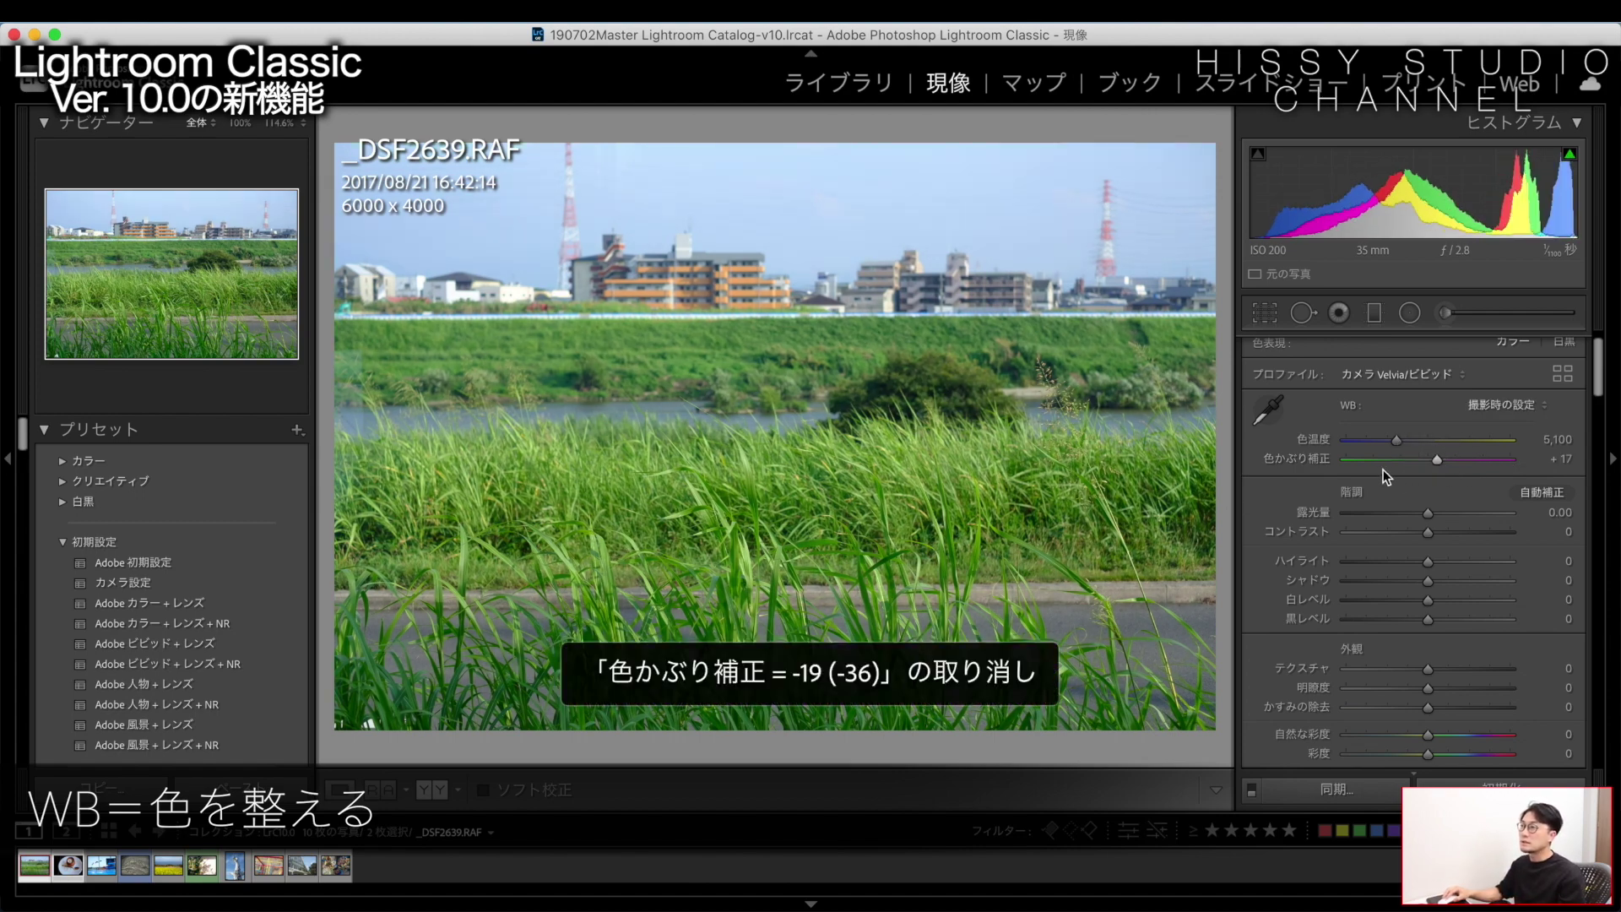
mouse_move(1396, 440)
mouse_down()
mouse_move(1439, 437)
mouse_move(1393, 442)
mouse_up()
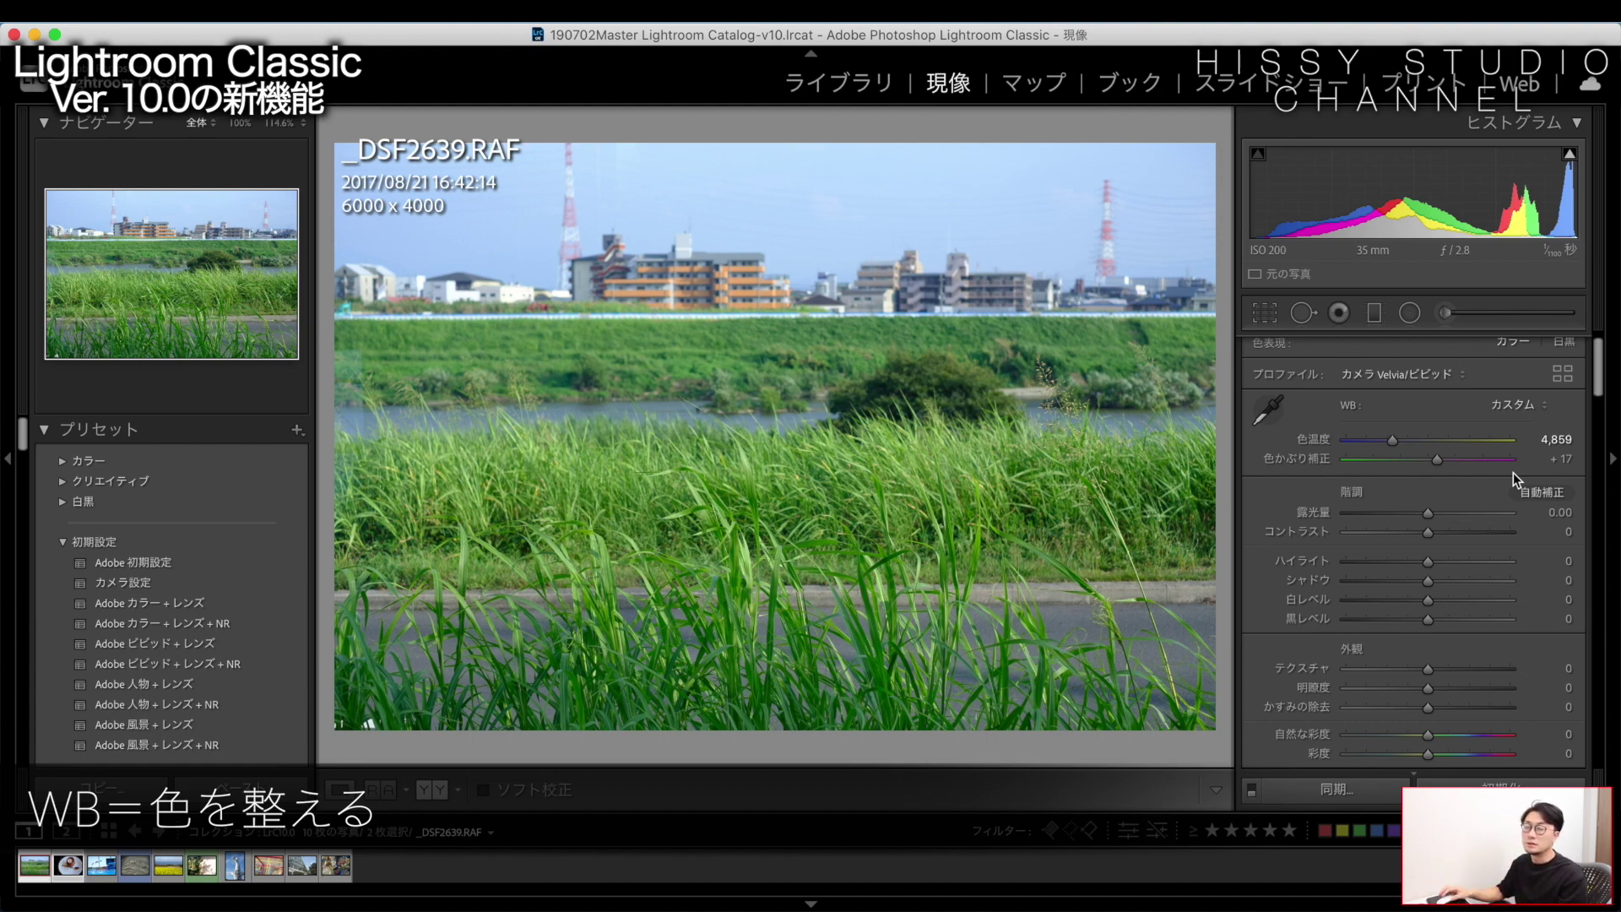
Scroll down the right panel back to the Color Grading section
scroll(1483, 436, down, 5)
scroll(1483, 436, down, 5)
scroll(1482, 436, down, 5)
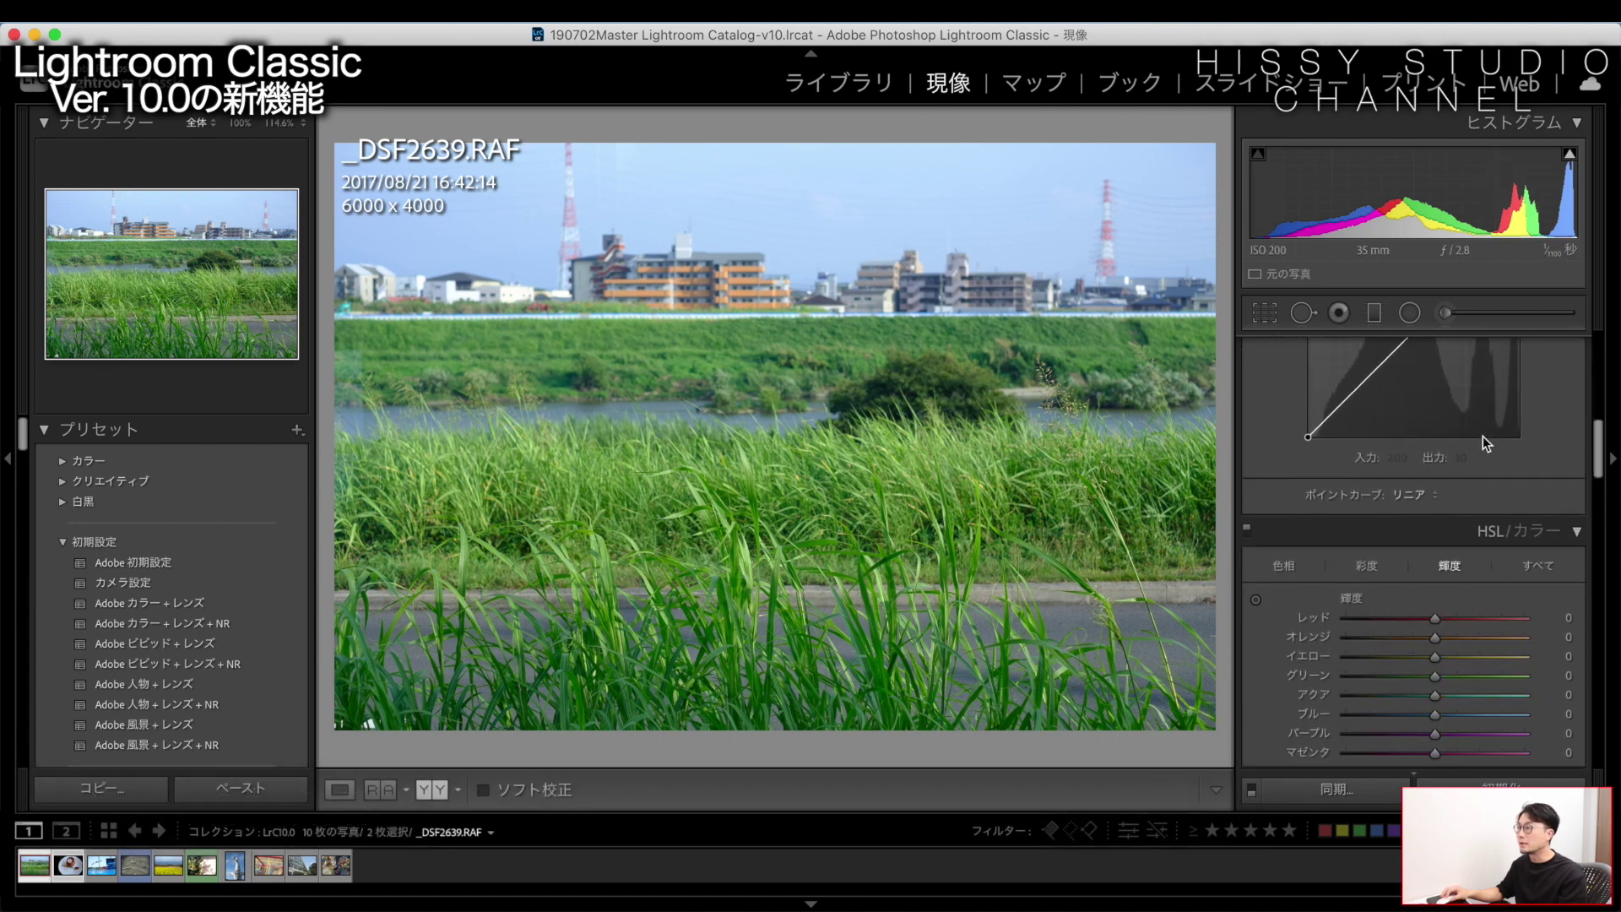
scroll(1482, 436, down, 3)
scroll(1483, 436, down, 5)
scroll(1482, 436, down, 1)
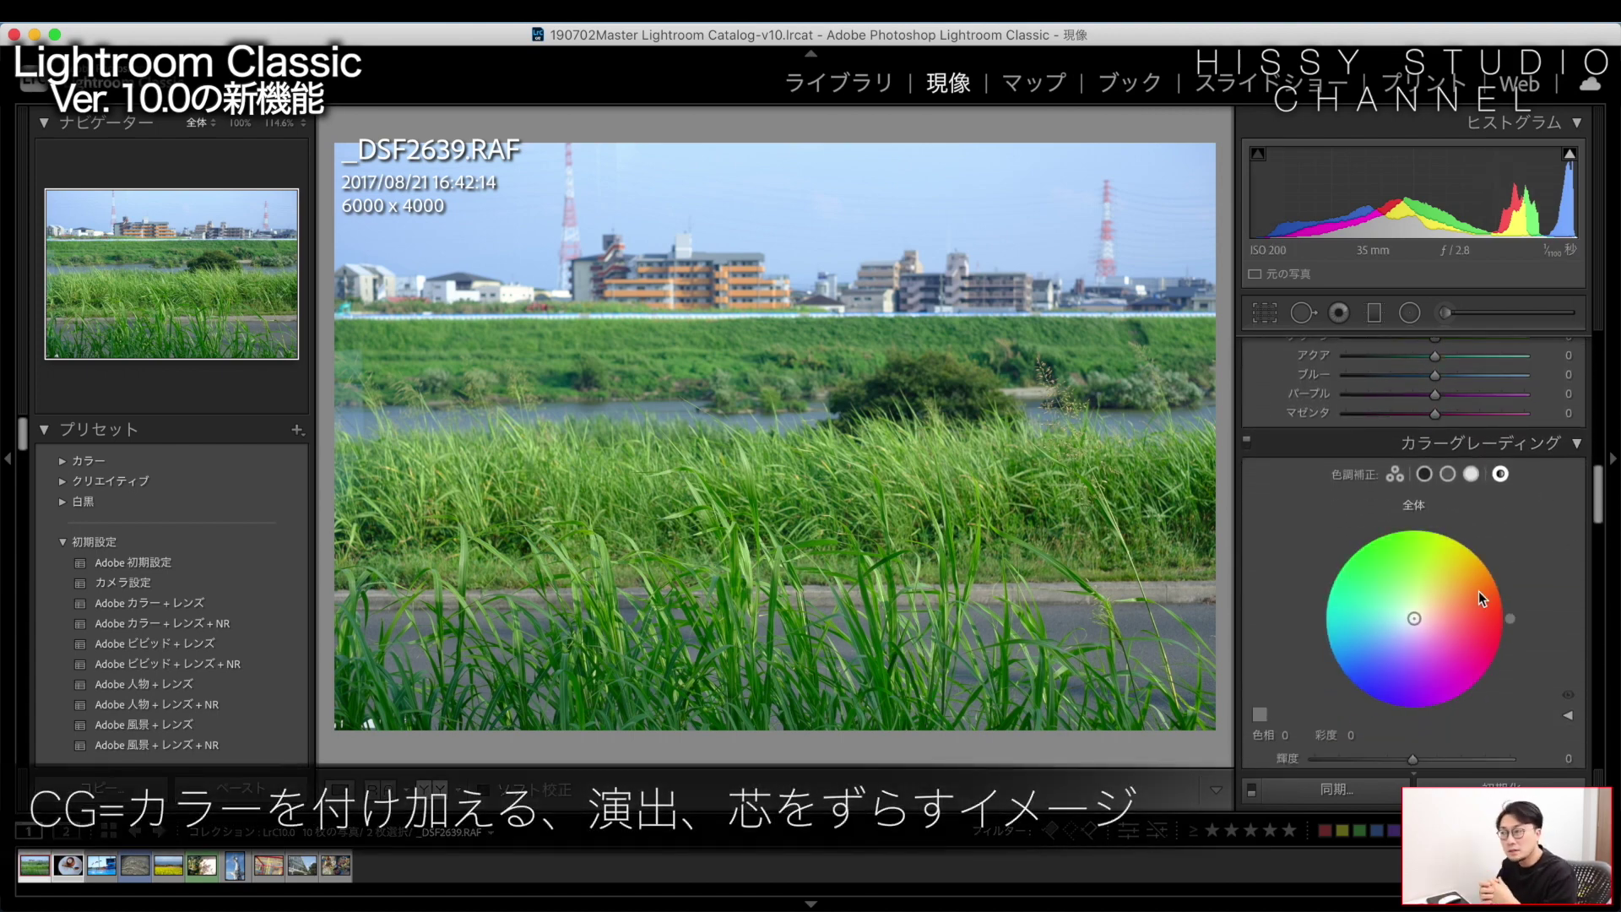
Compare the Tone Curve's red and blue channel views
scroll(1538, 528, down, 1)
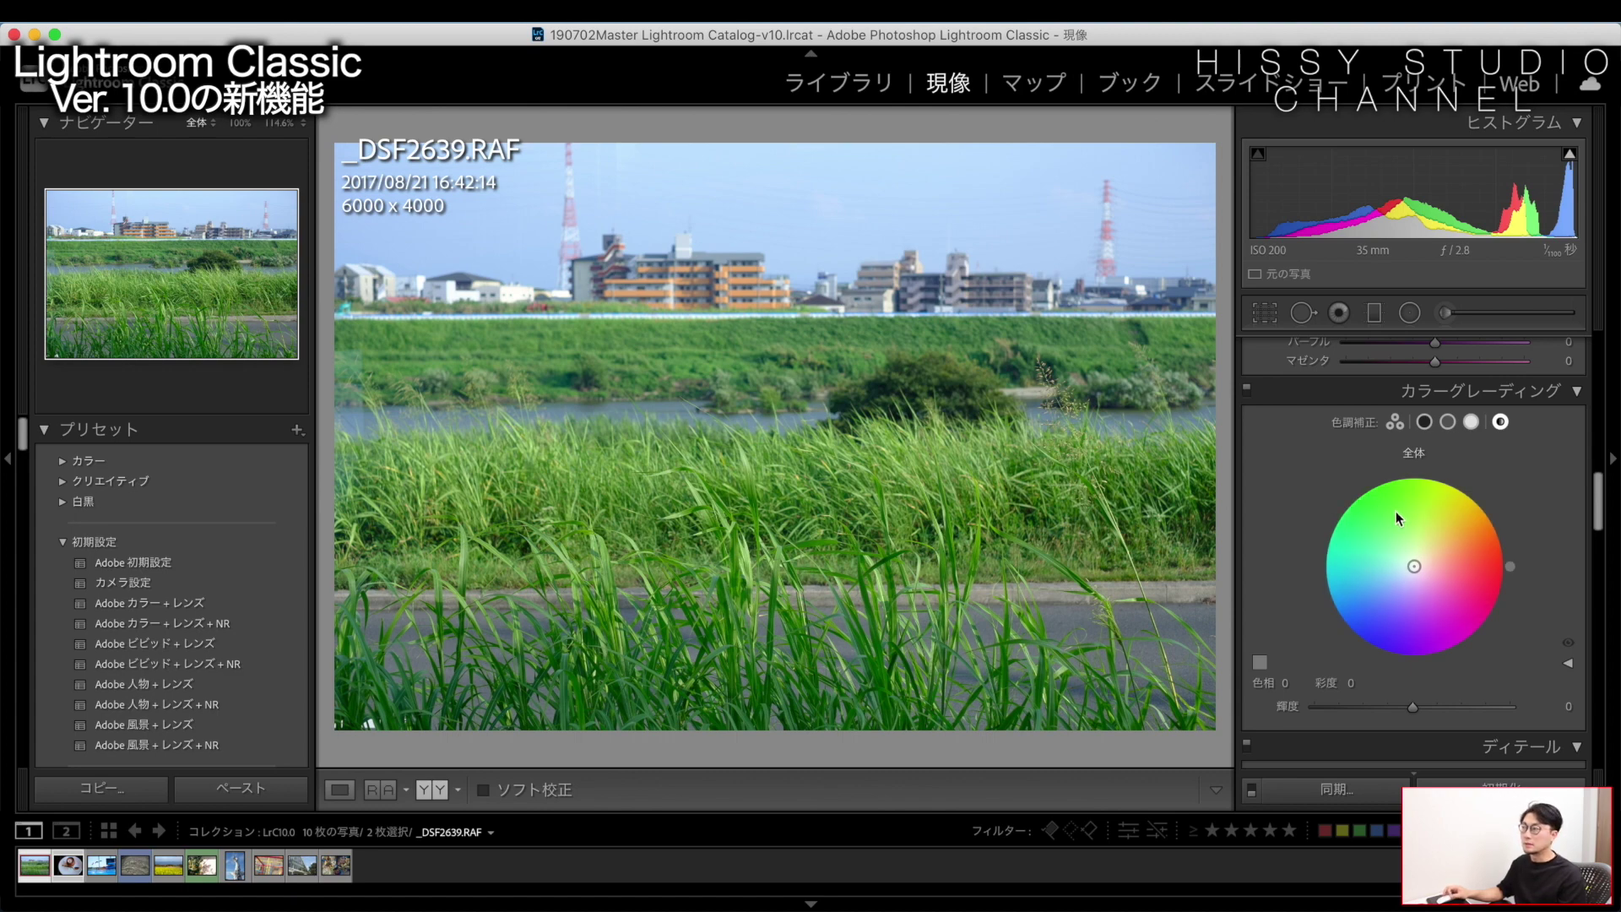
click(1398, 403)
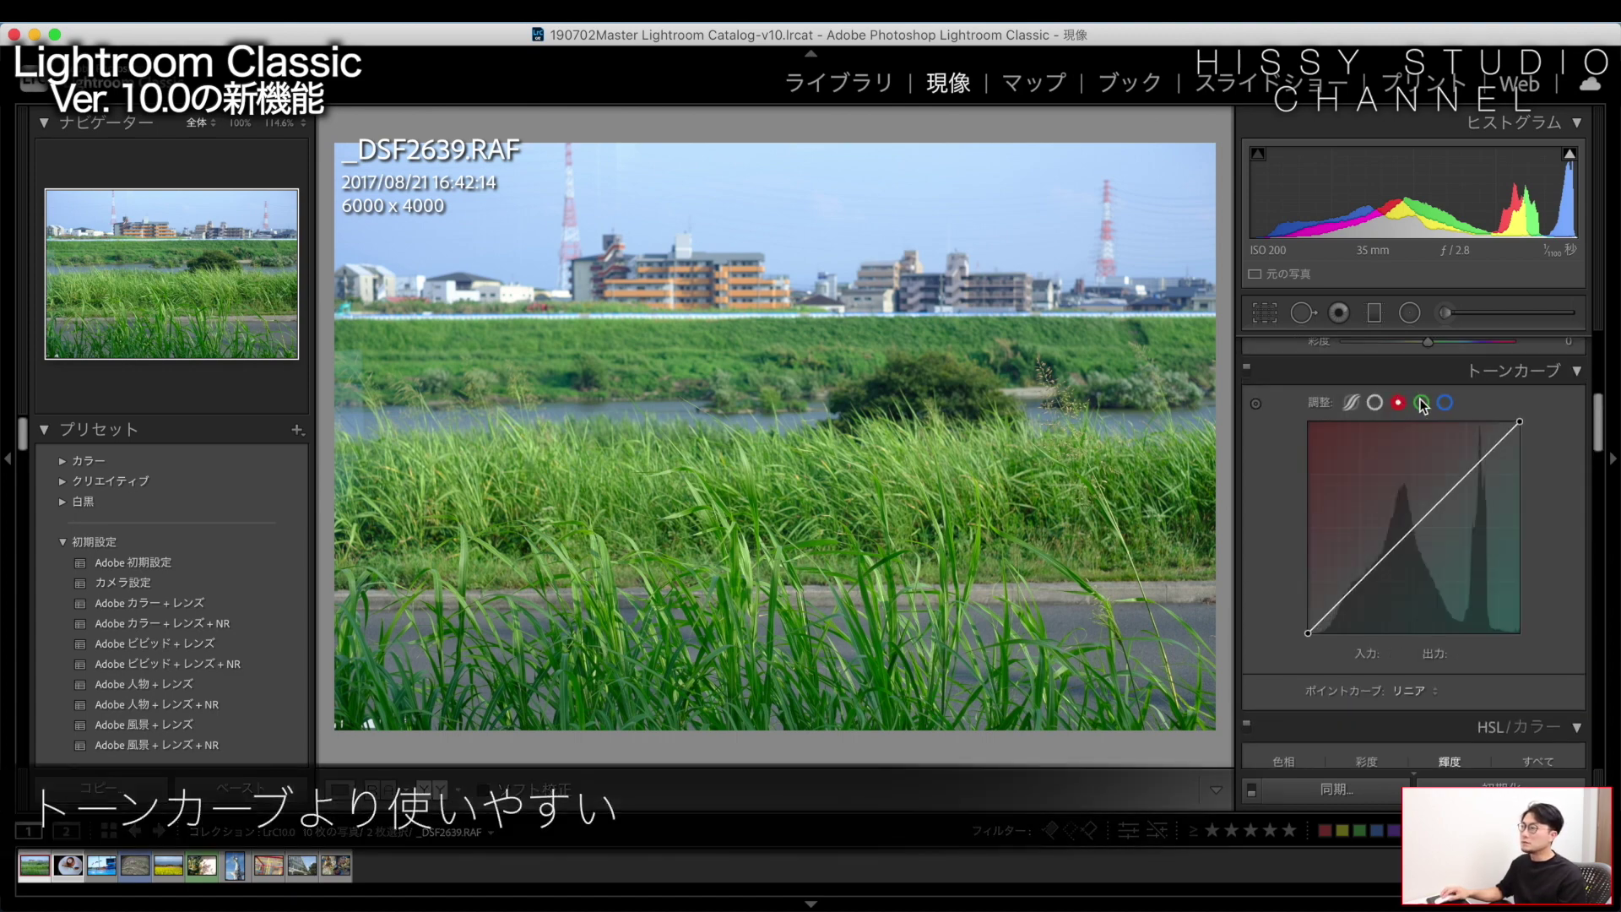
click(1445, 402)
Scroll back to the Color Grading panel with its three wheels showing
scroll(1410, 439, down, 10)
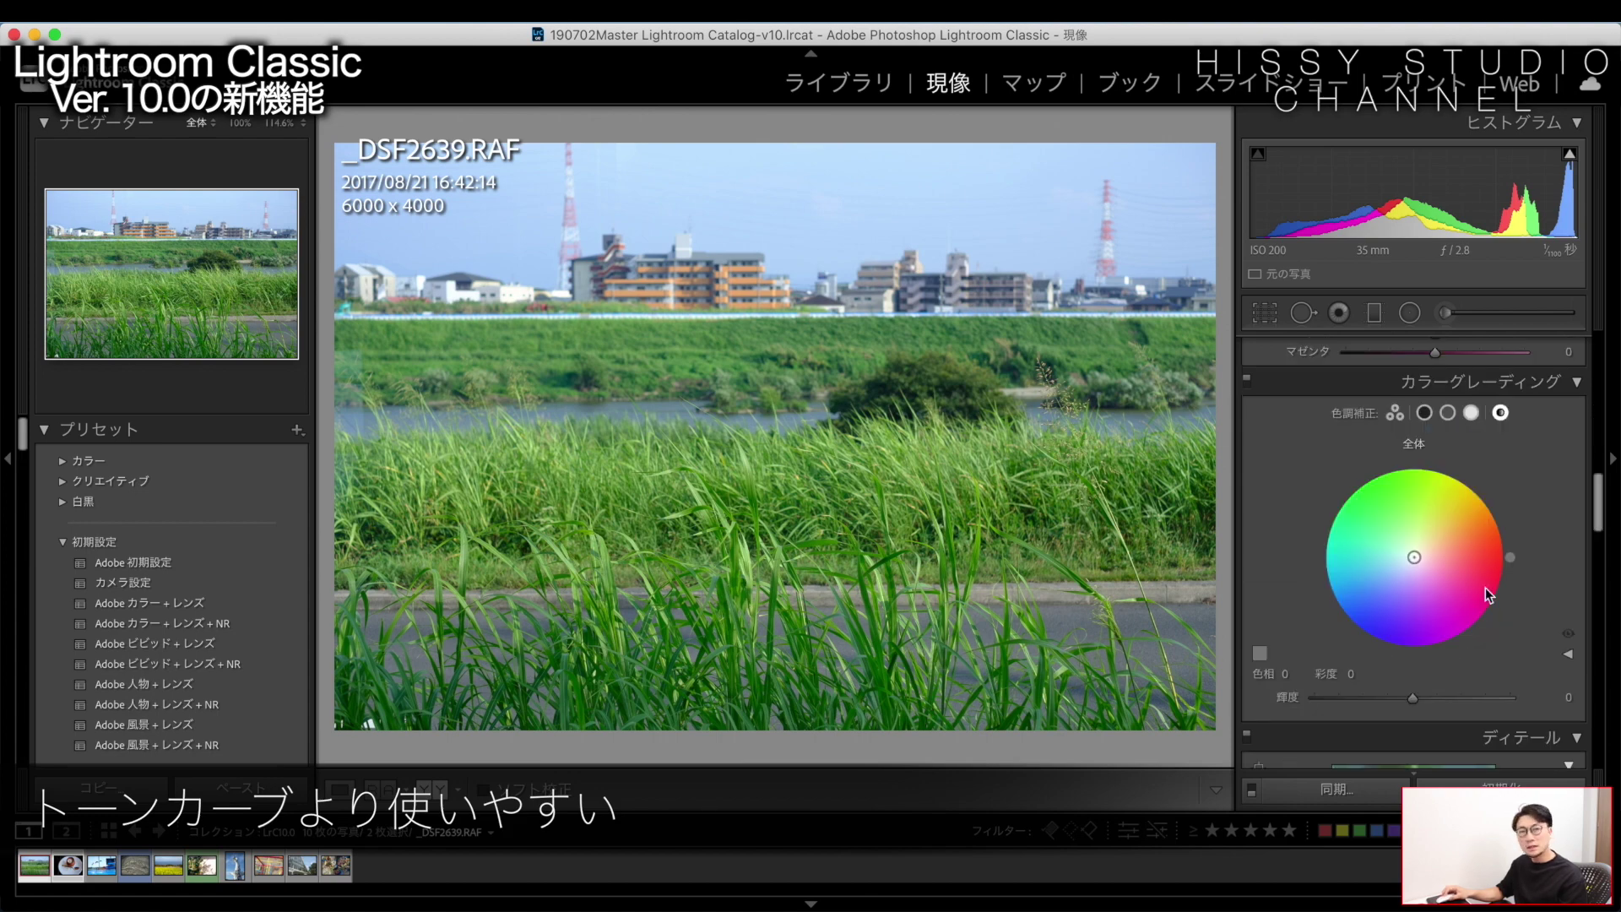
scroll(1451, 616, up, 2)
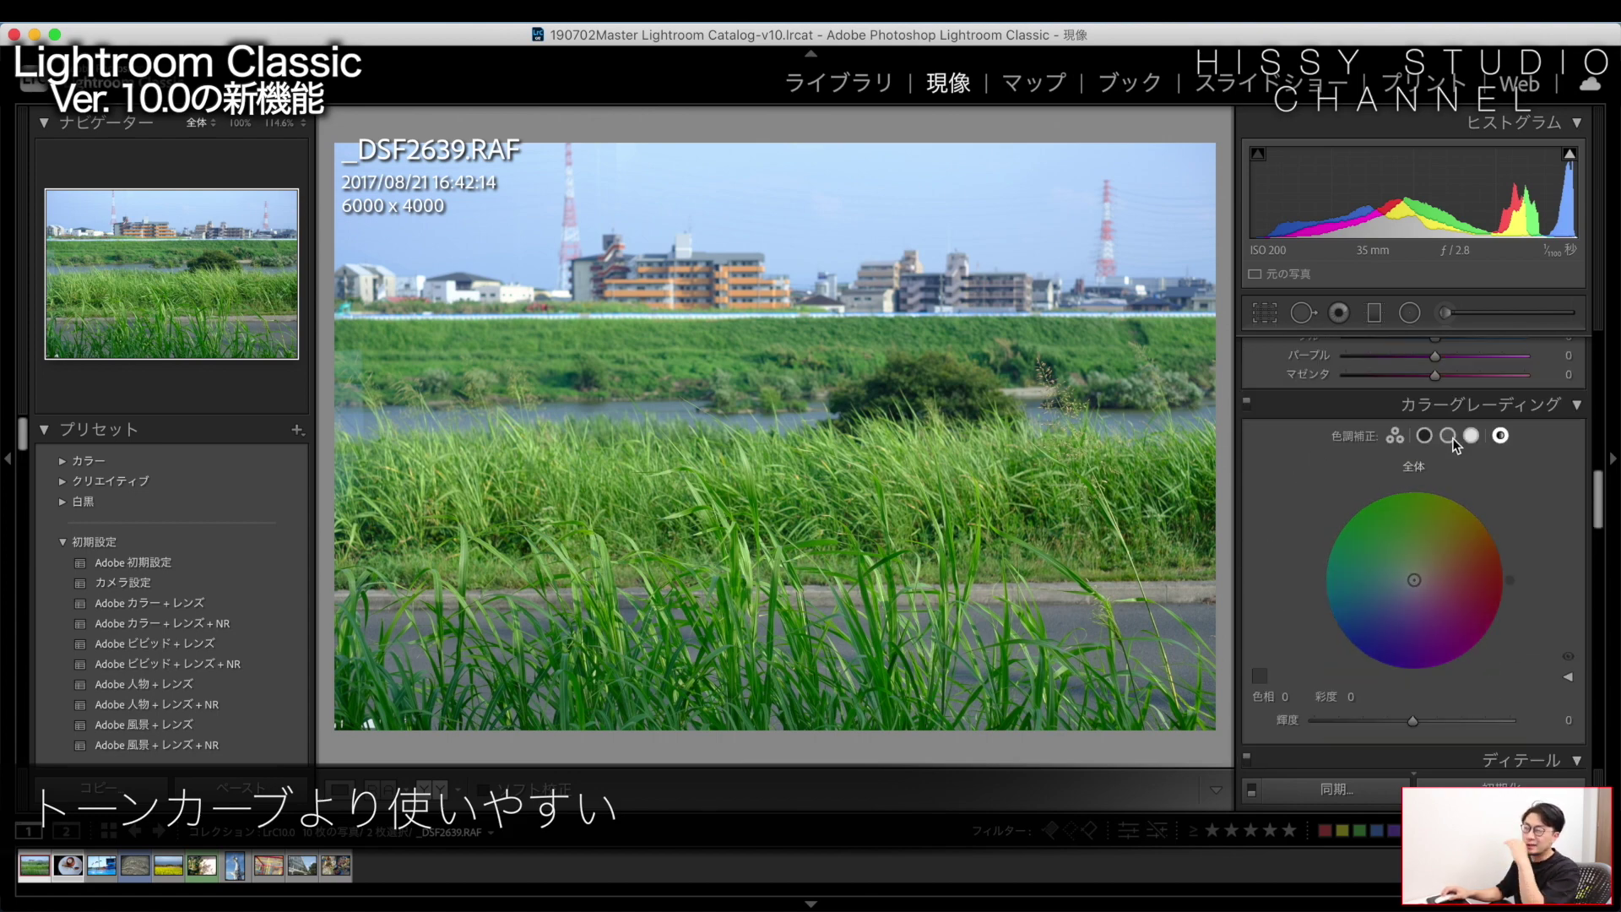
scroll(1451, 459, up, 5)
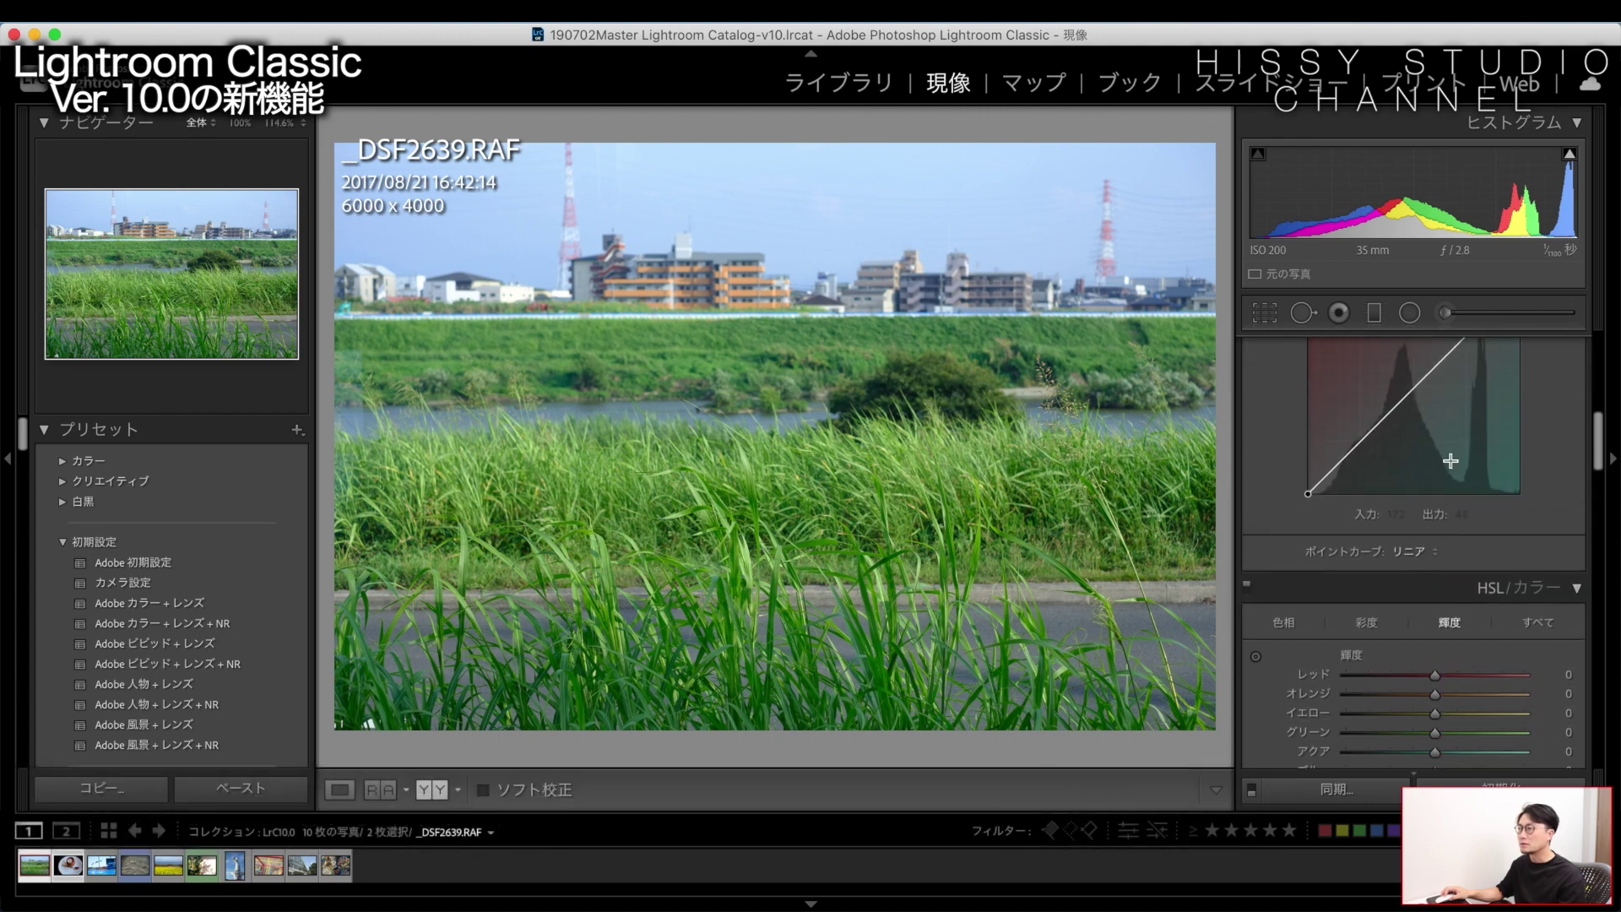
scroll(1450, 461, up, 1)
scroll(1454, 461, up, 2)
scroll(1466, 436, down, 3)
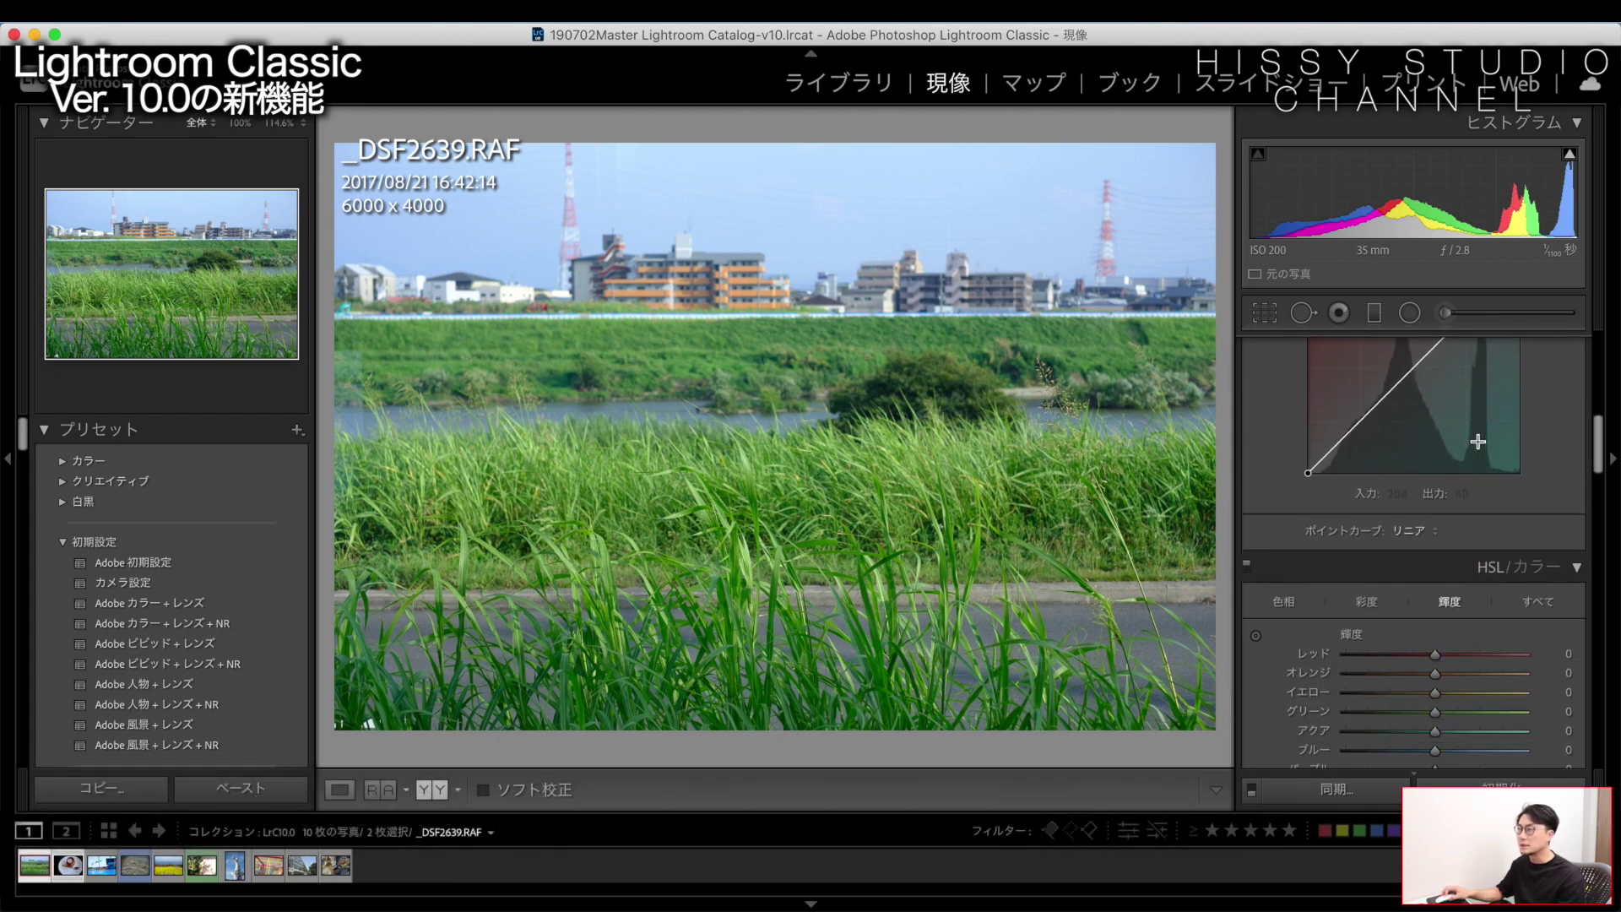
scroll(1466, 437, down, 3)
scroll(1467, 437, down, 3)
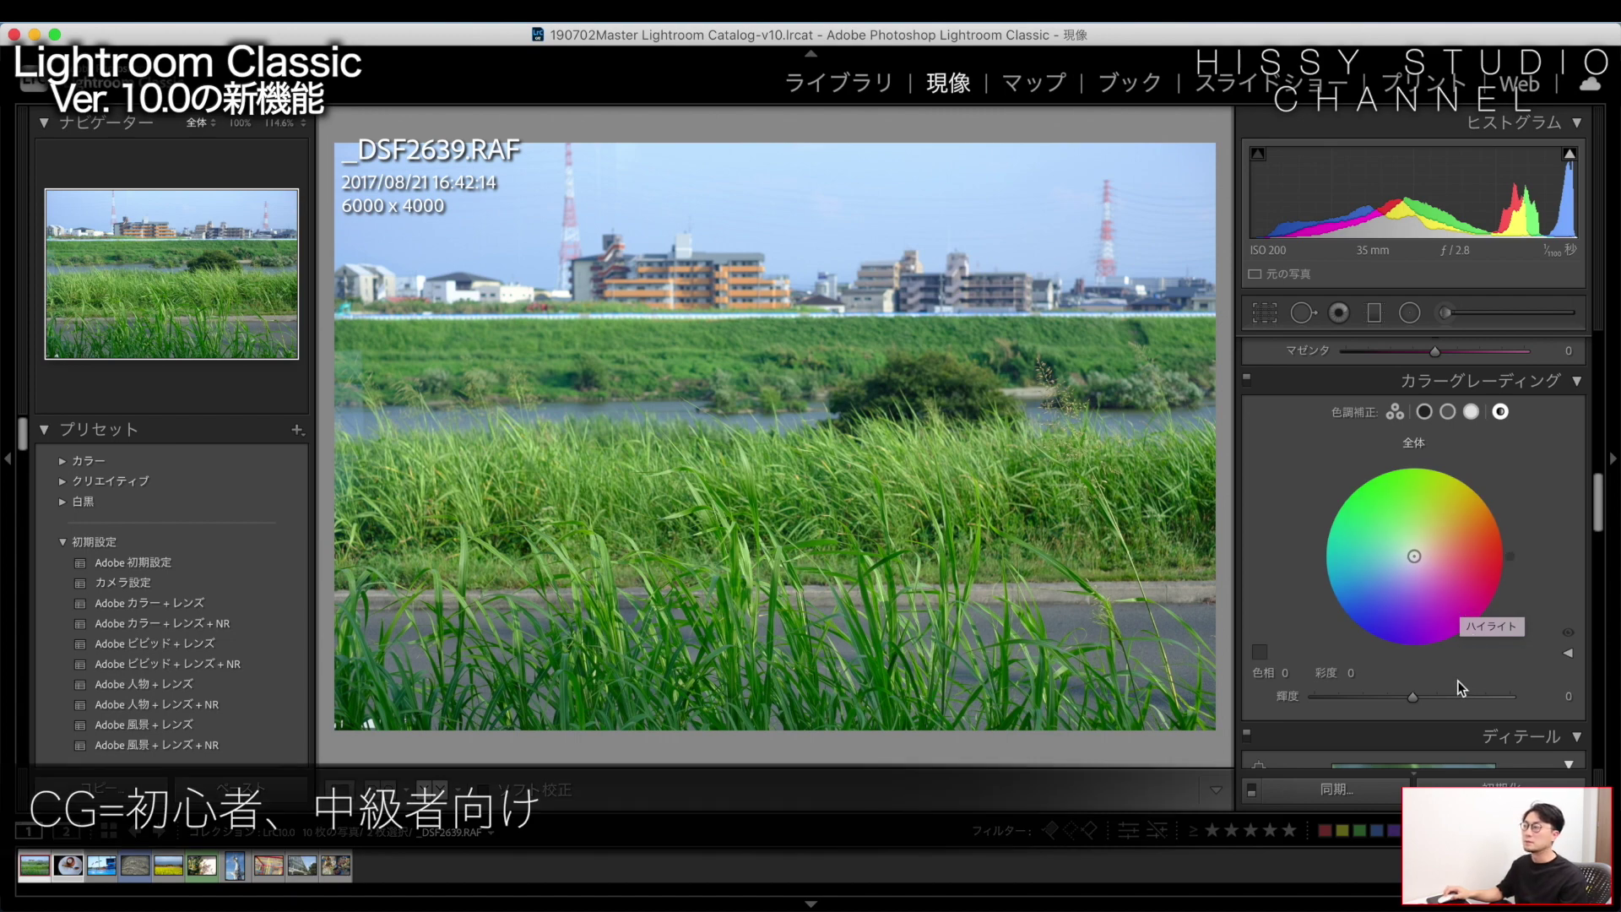
scroll(1344, 456, down, 1)
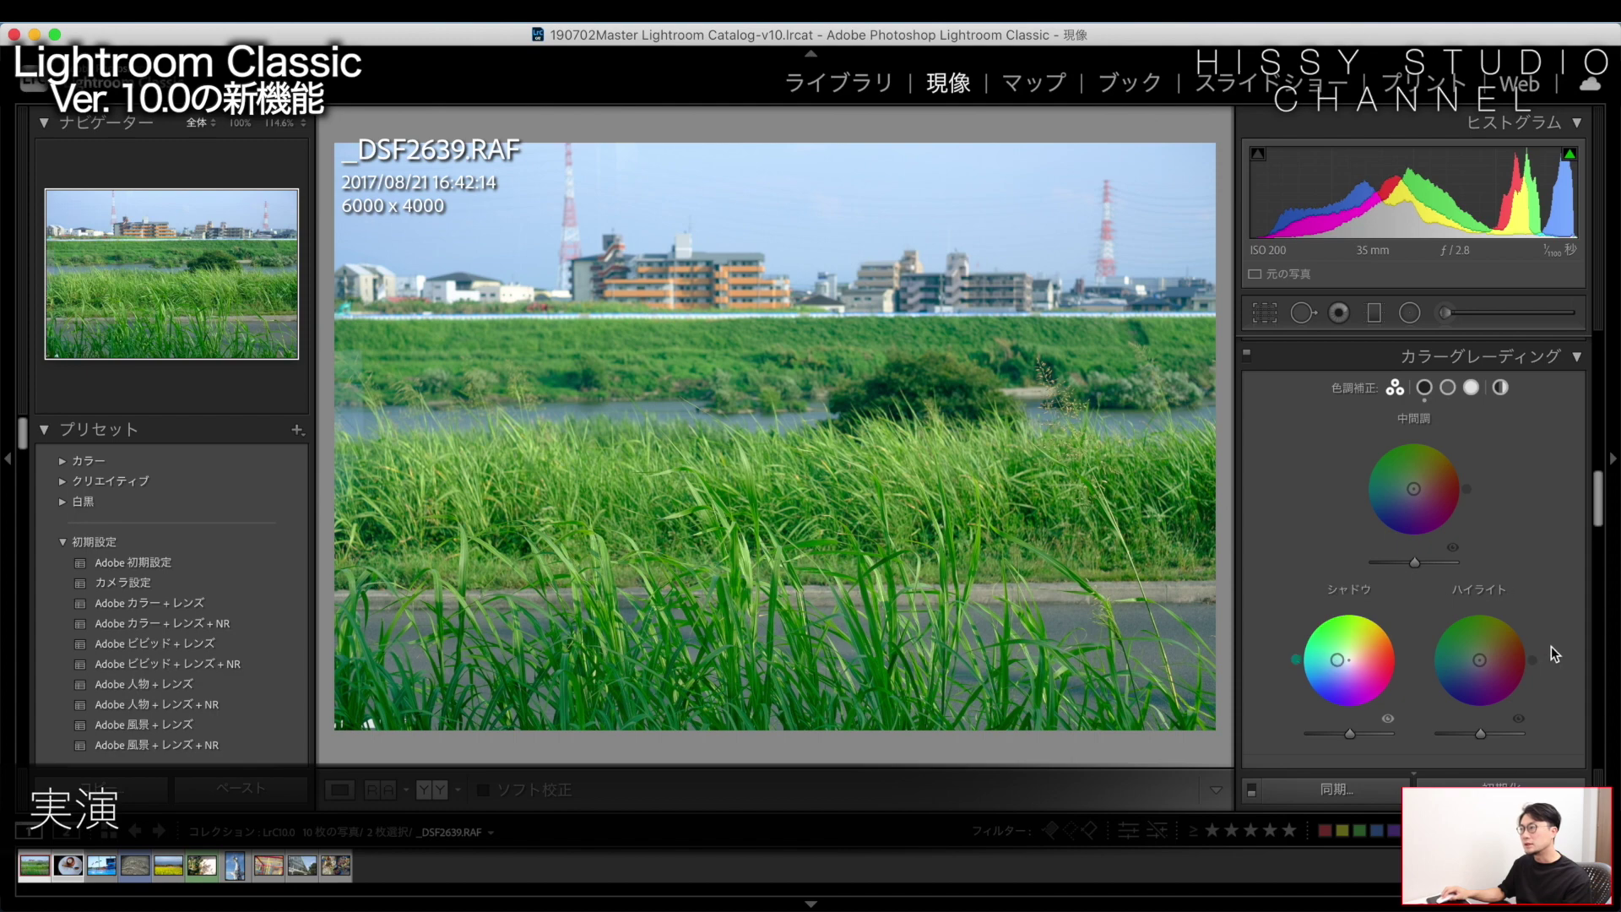
Tint the highlights to hue 43 and push the grading Balance to +26
drag(1479, 660, 1504, 638)
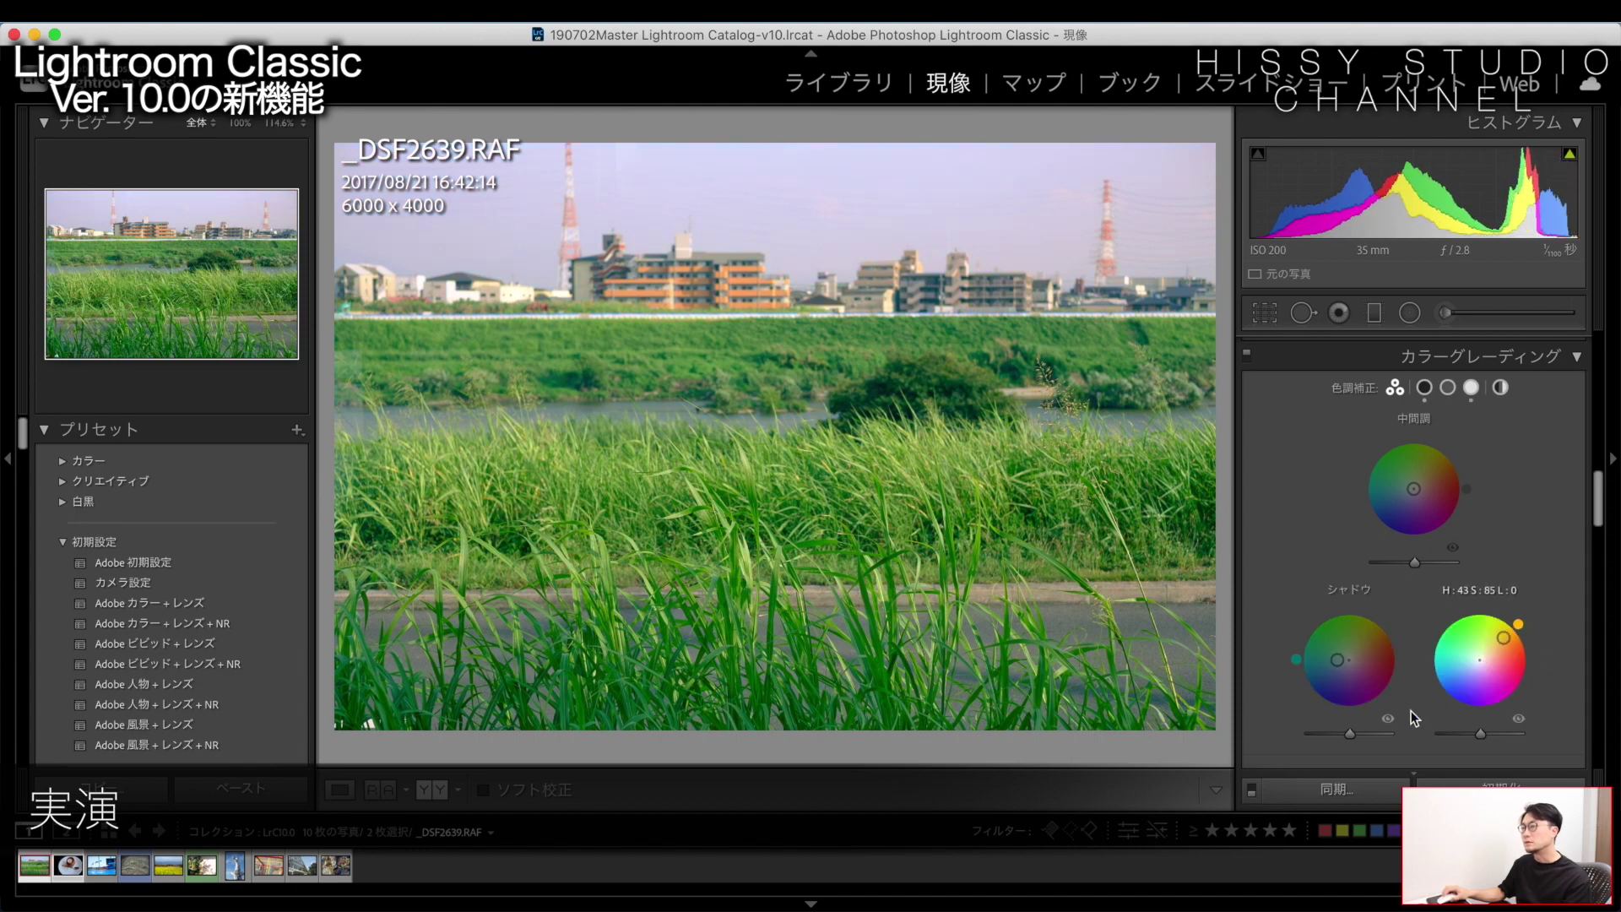
scroll(1417, 711, down, 3)
drag(1414, 688, 1438, 688)
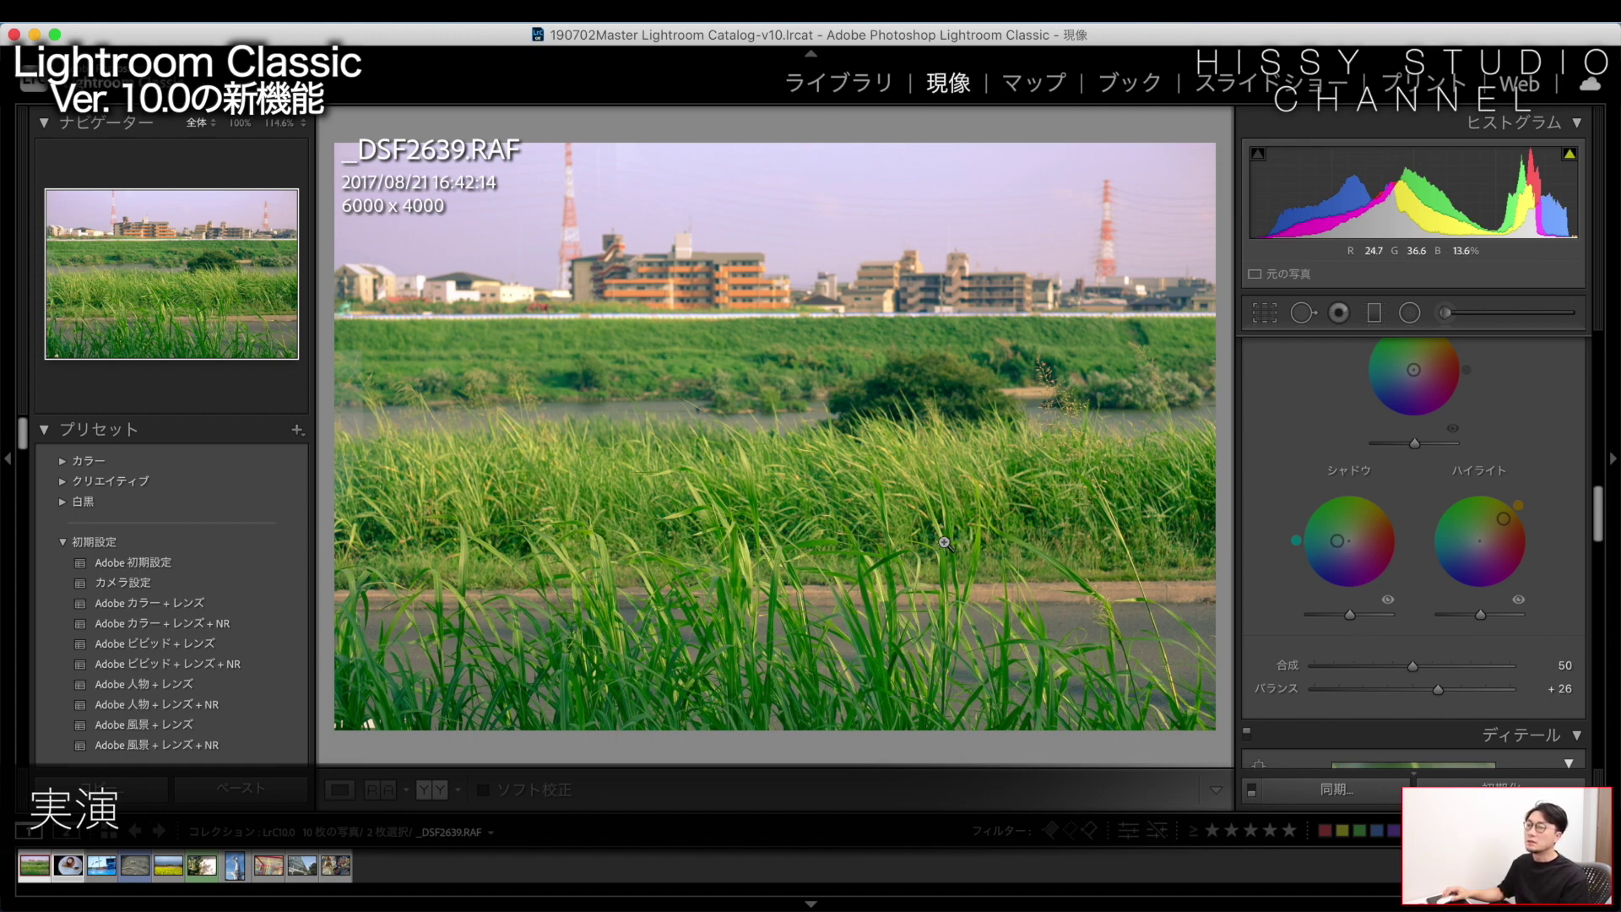
Reset develop settings, then restore the Color Grading Balance step from History, comparing states
key(super+shift+r)
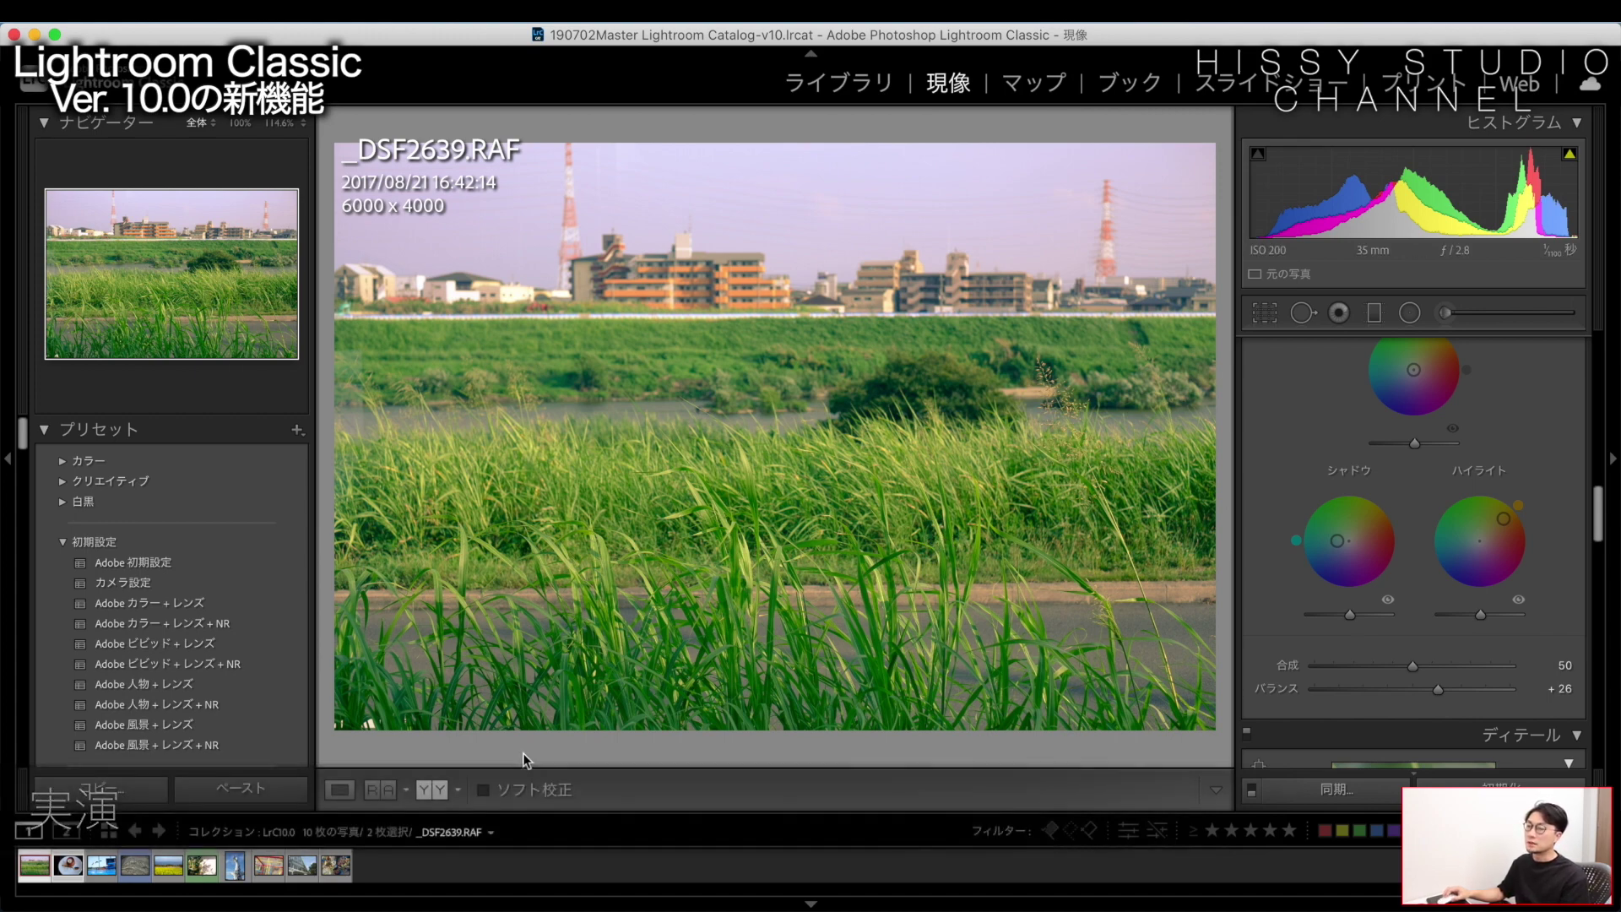
scroll(139, 648, down, 10)
click(139, 642)
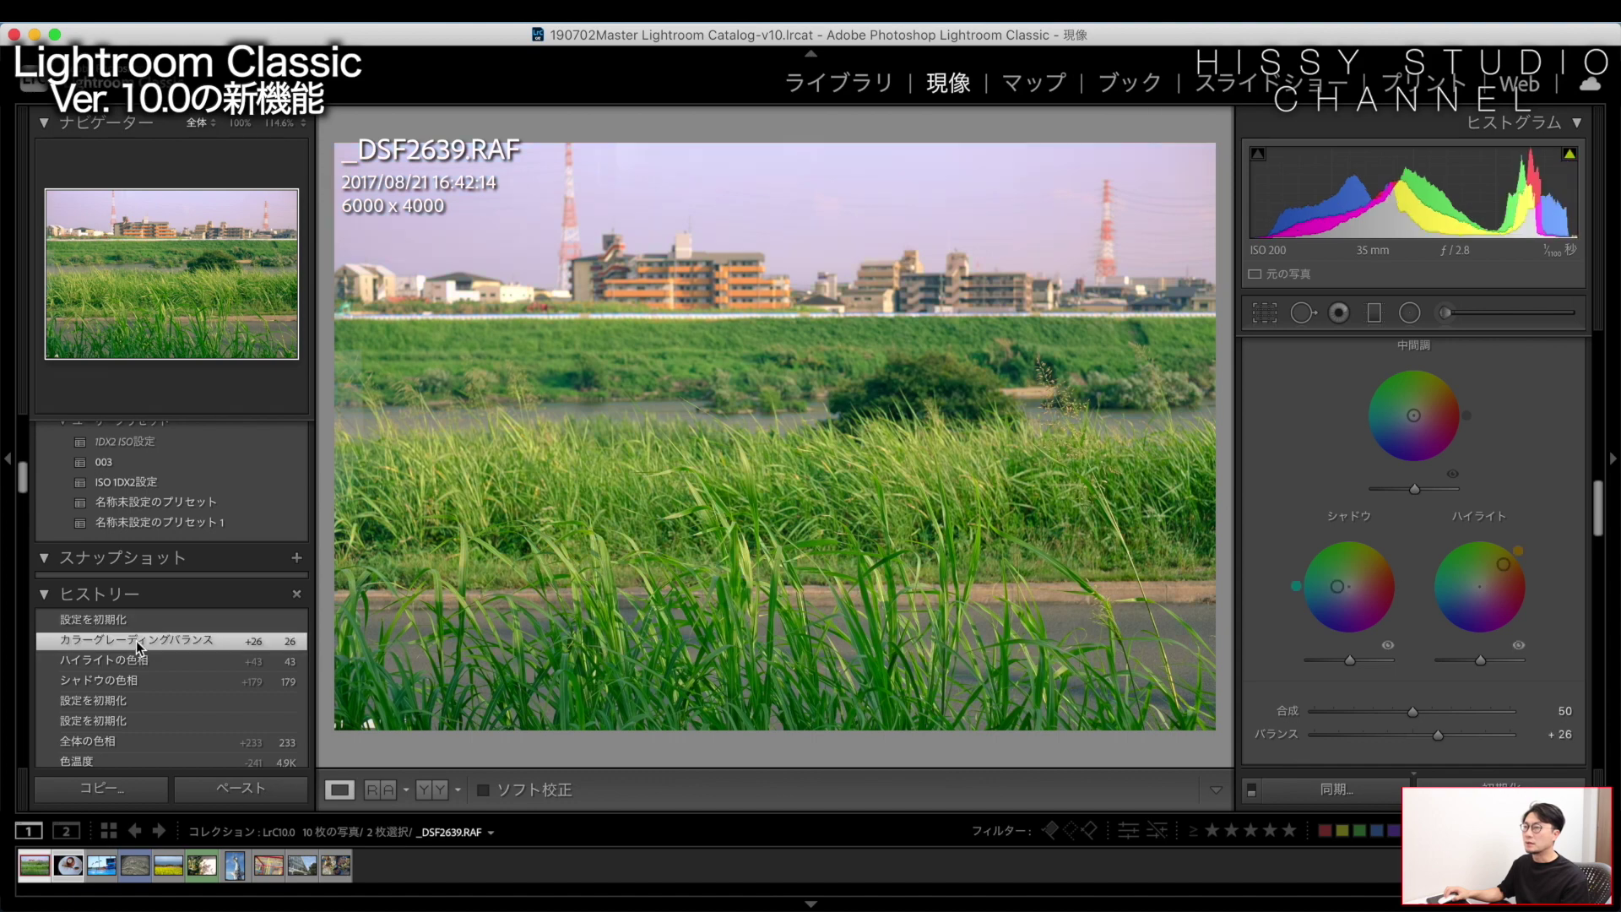
click(139, 622)
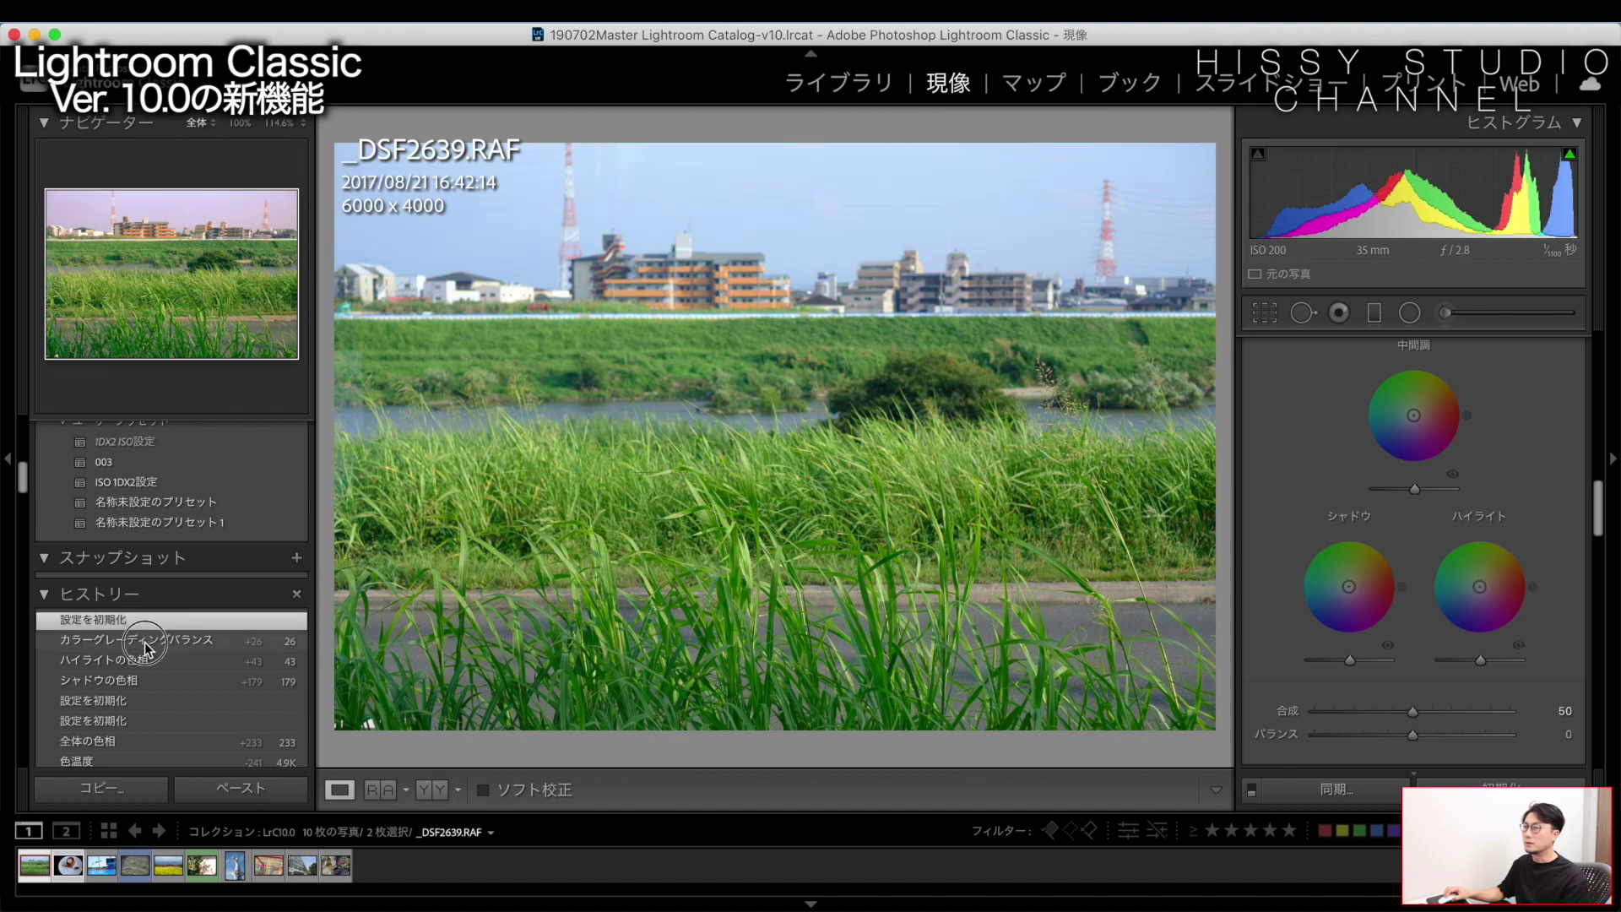
click(145, 643)
scroll(1437, 513, down, 1)
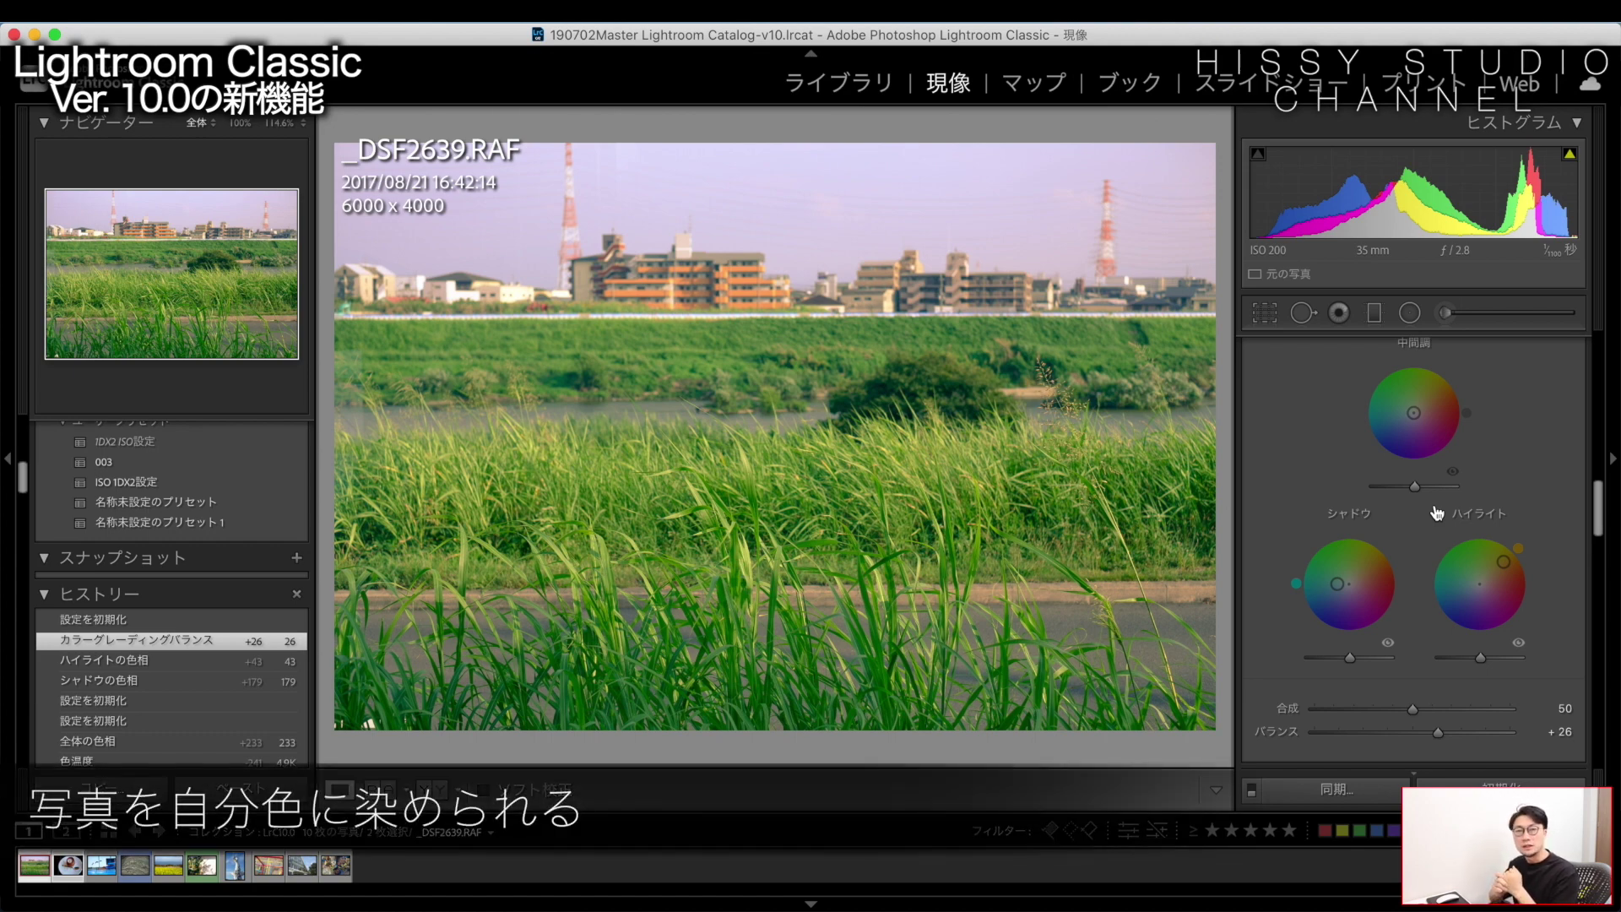
scroll(1437, 513, up, 3)
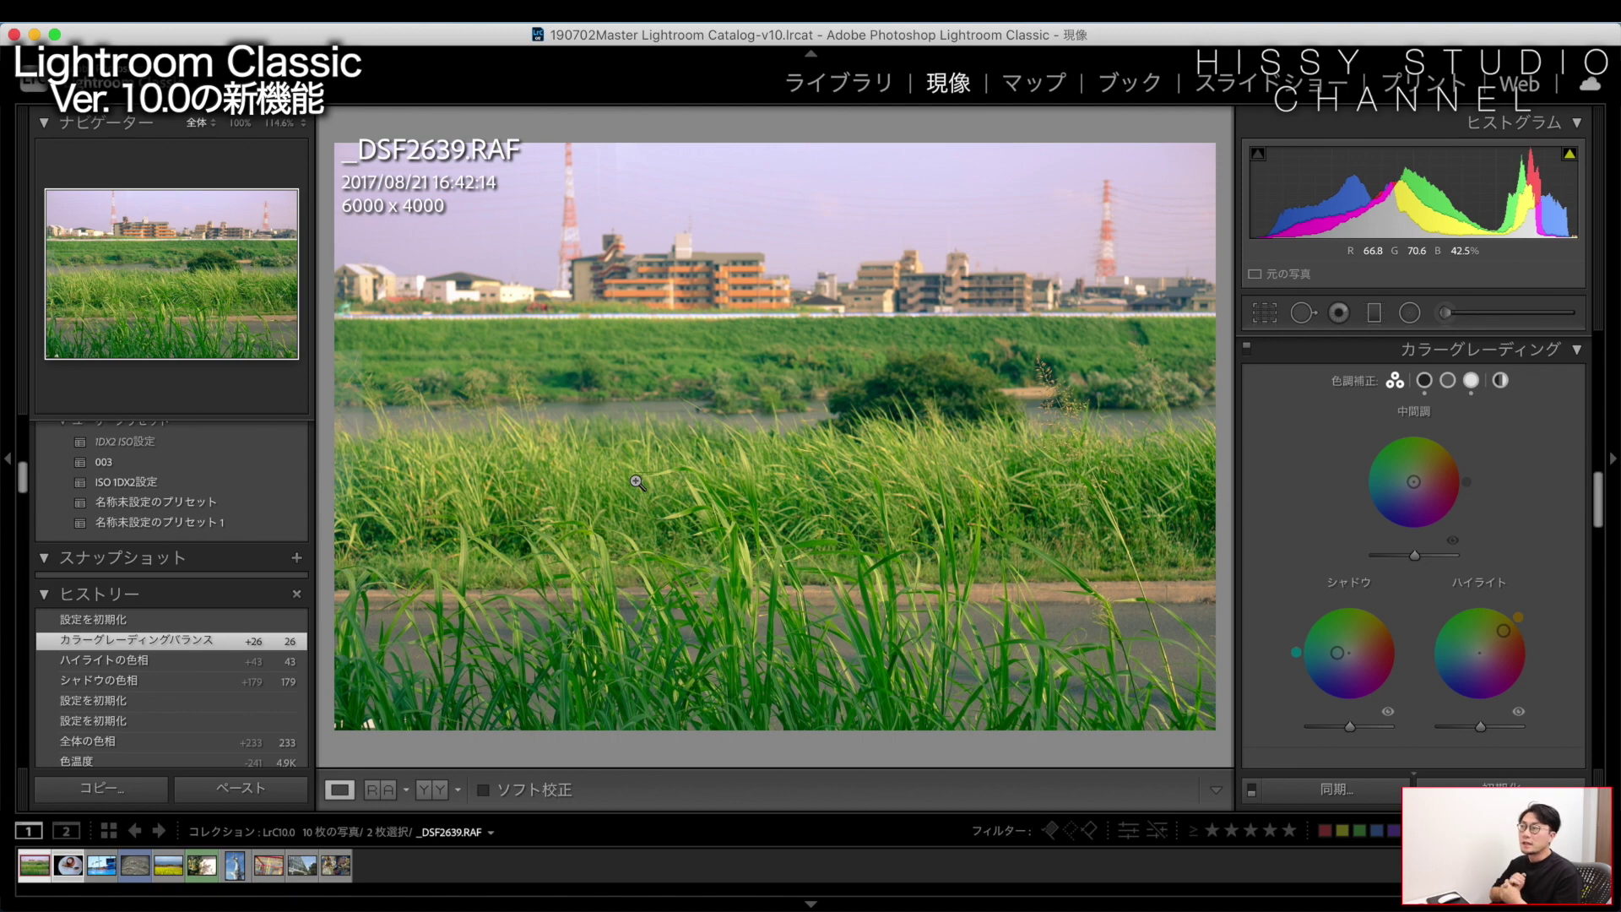
scroll(1270, 464, up, 1)
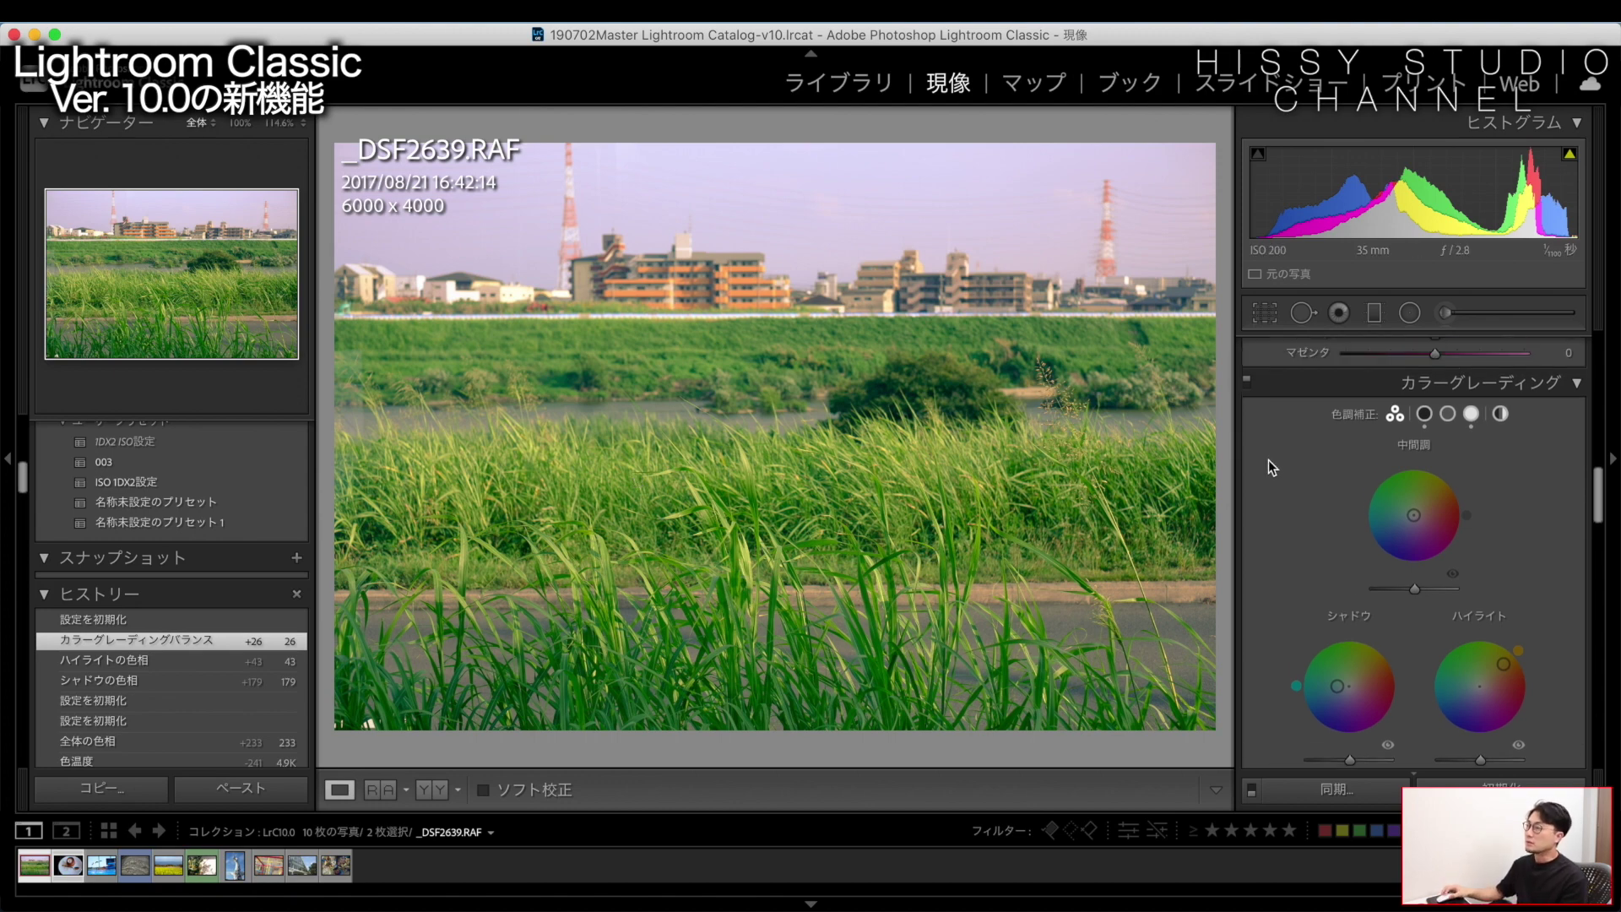
scroll(1570, 507, down, 1)
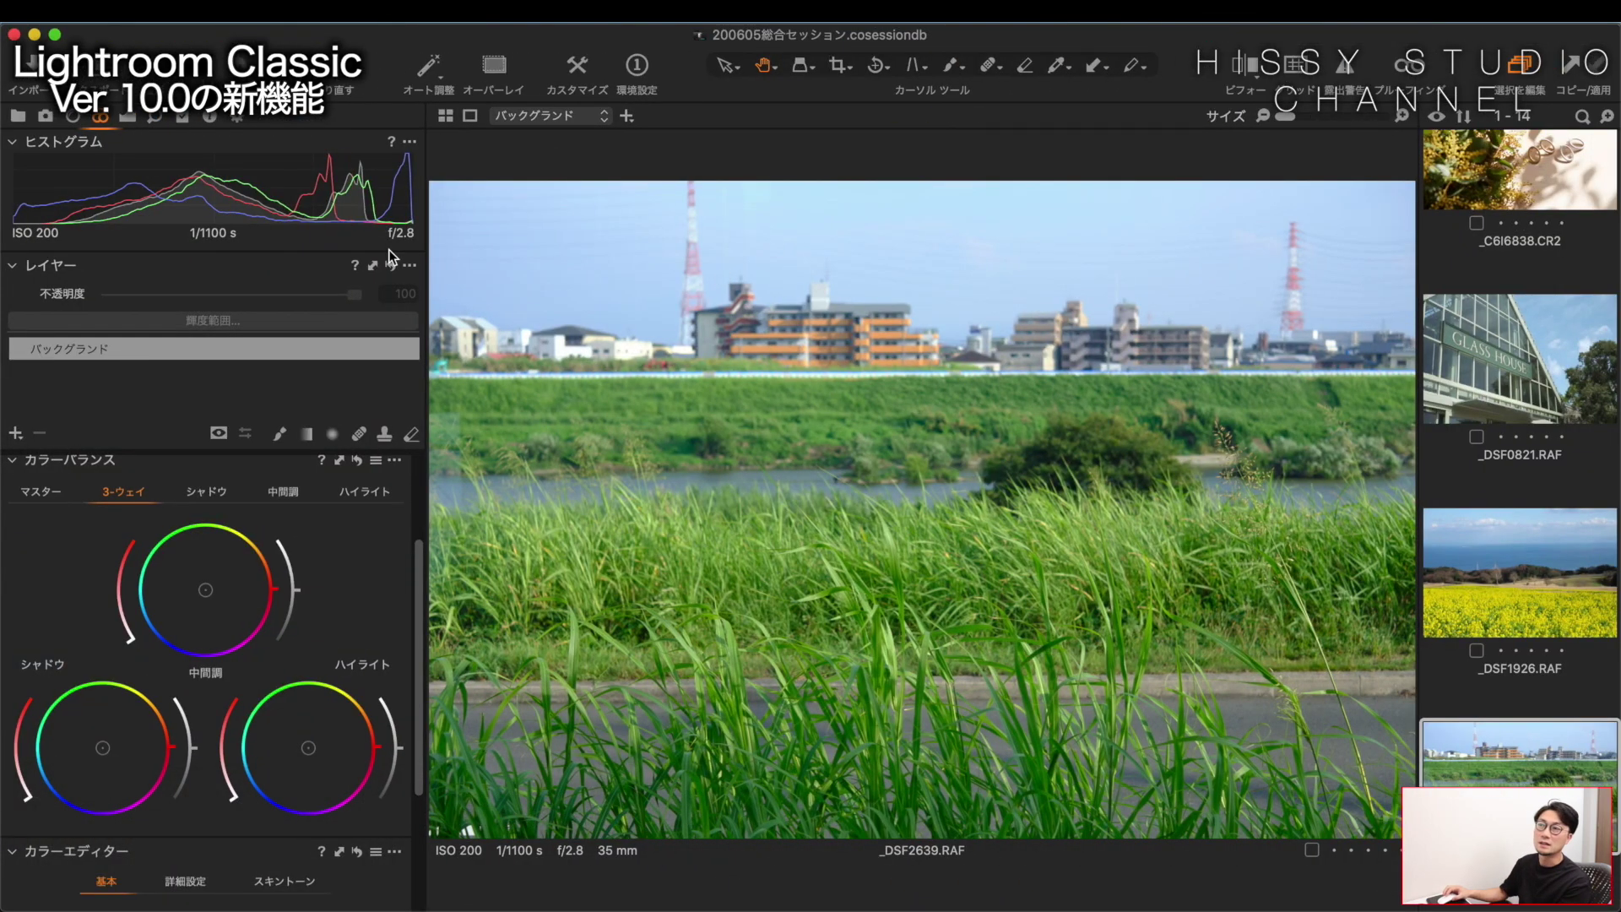
In 3-Way Color Balance, warm shadows toward yellow, tint highlights blue, and nudge midtones
scroll(101, 523, up, 1)
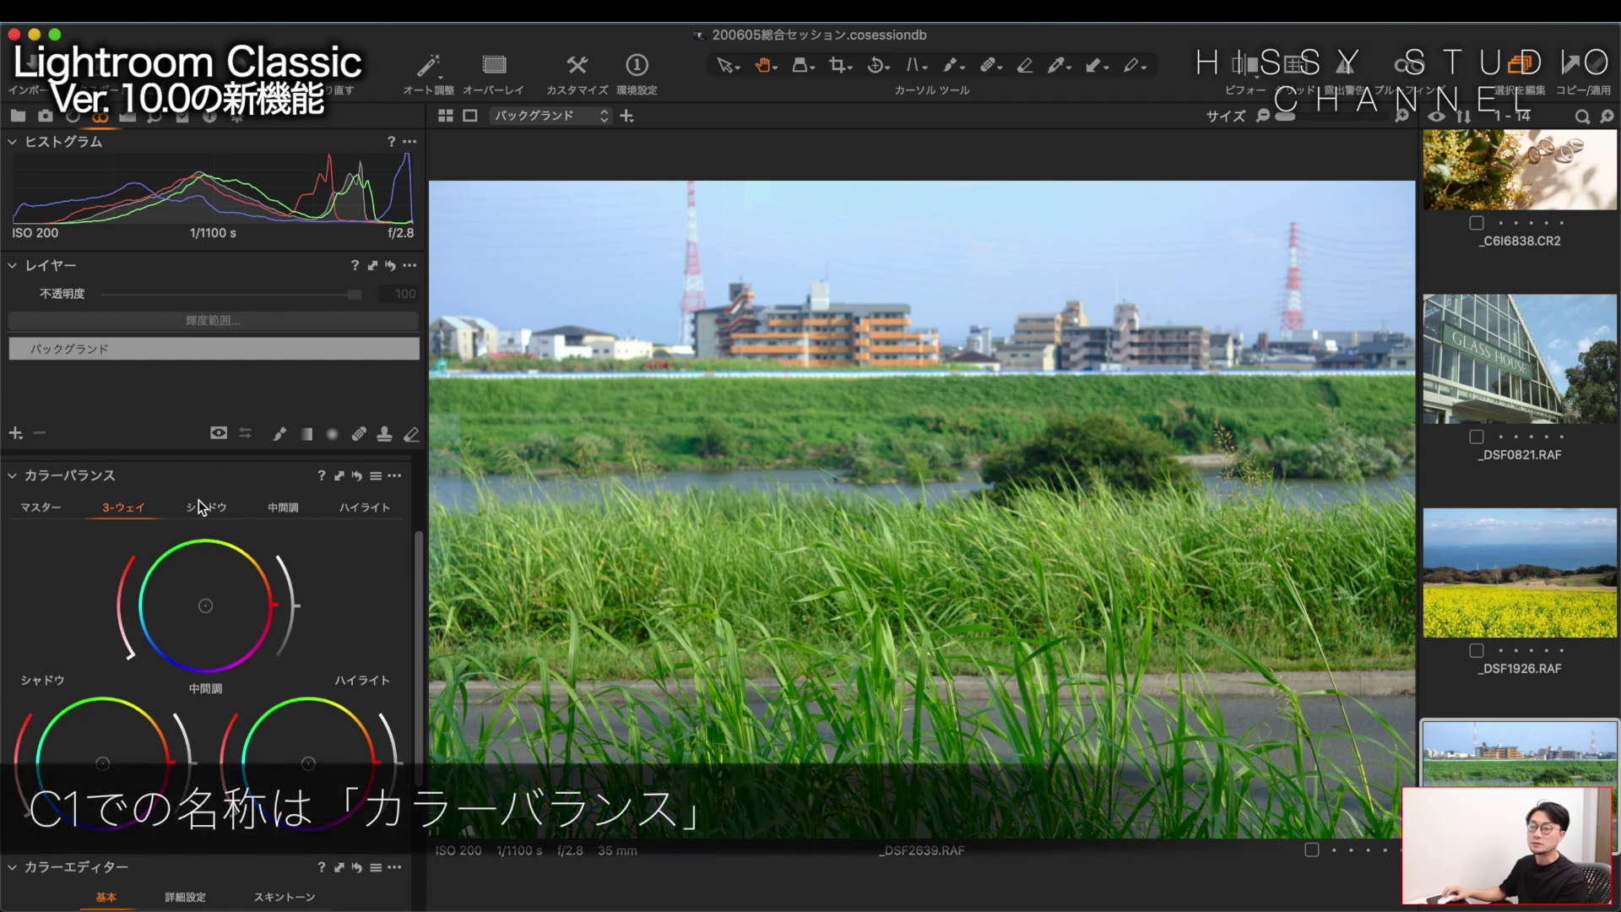
scroll(181, 657, down, 1)
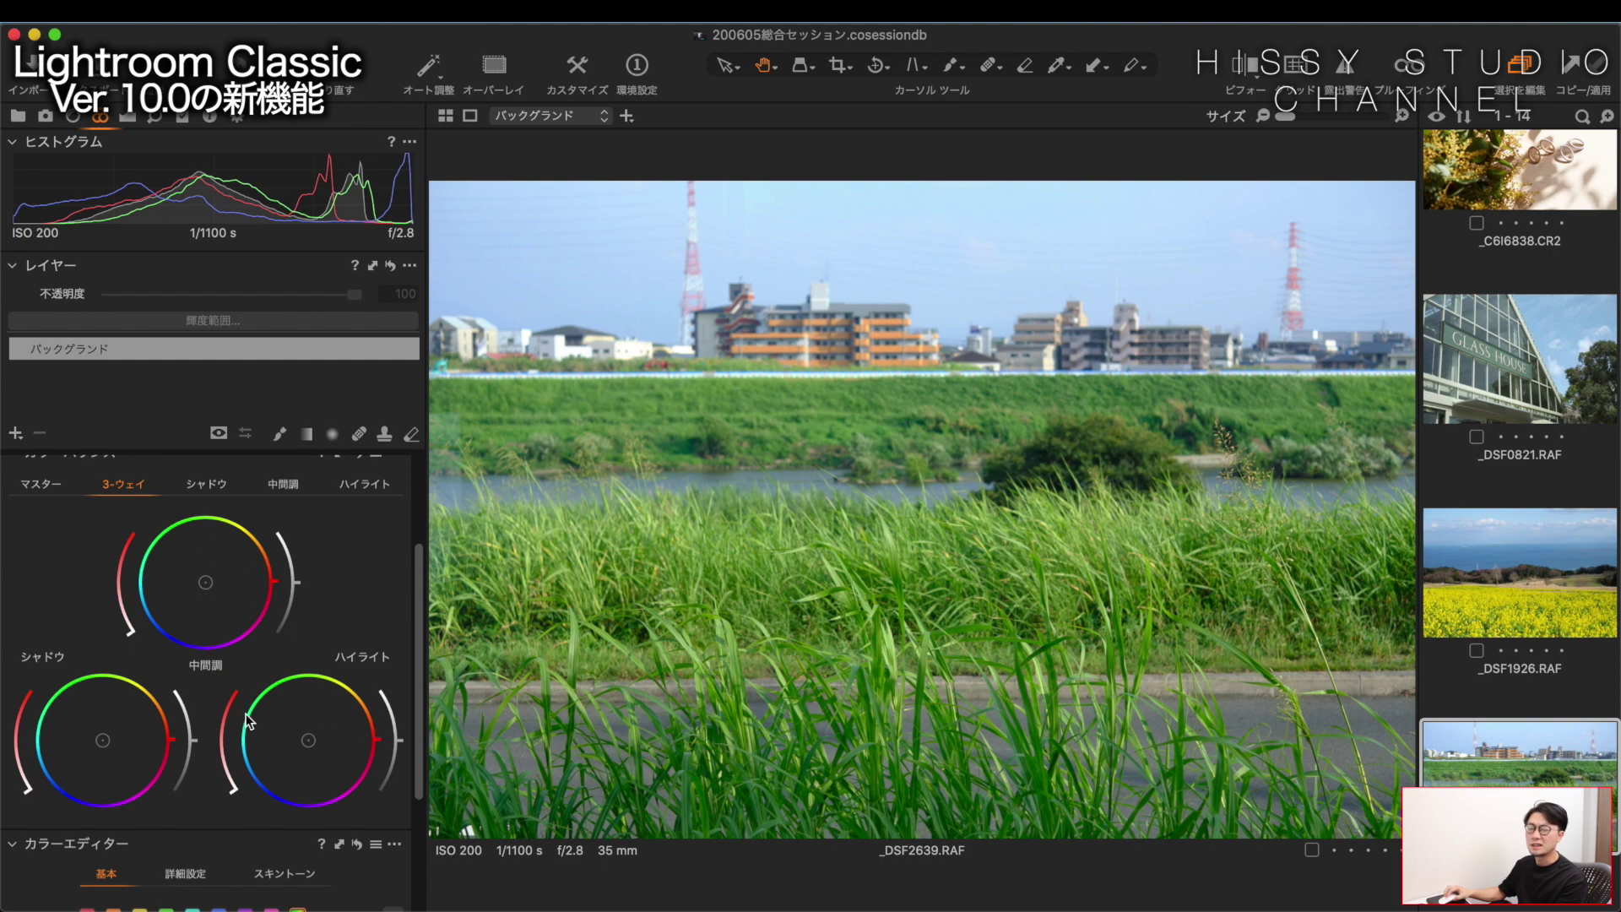
drag(117, 719, 134, 712)
drag(308, 739, 281, 766)
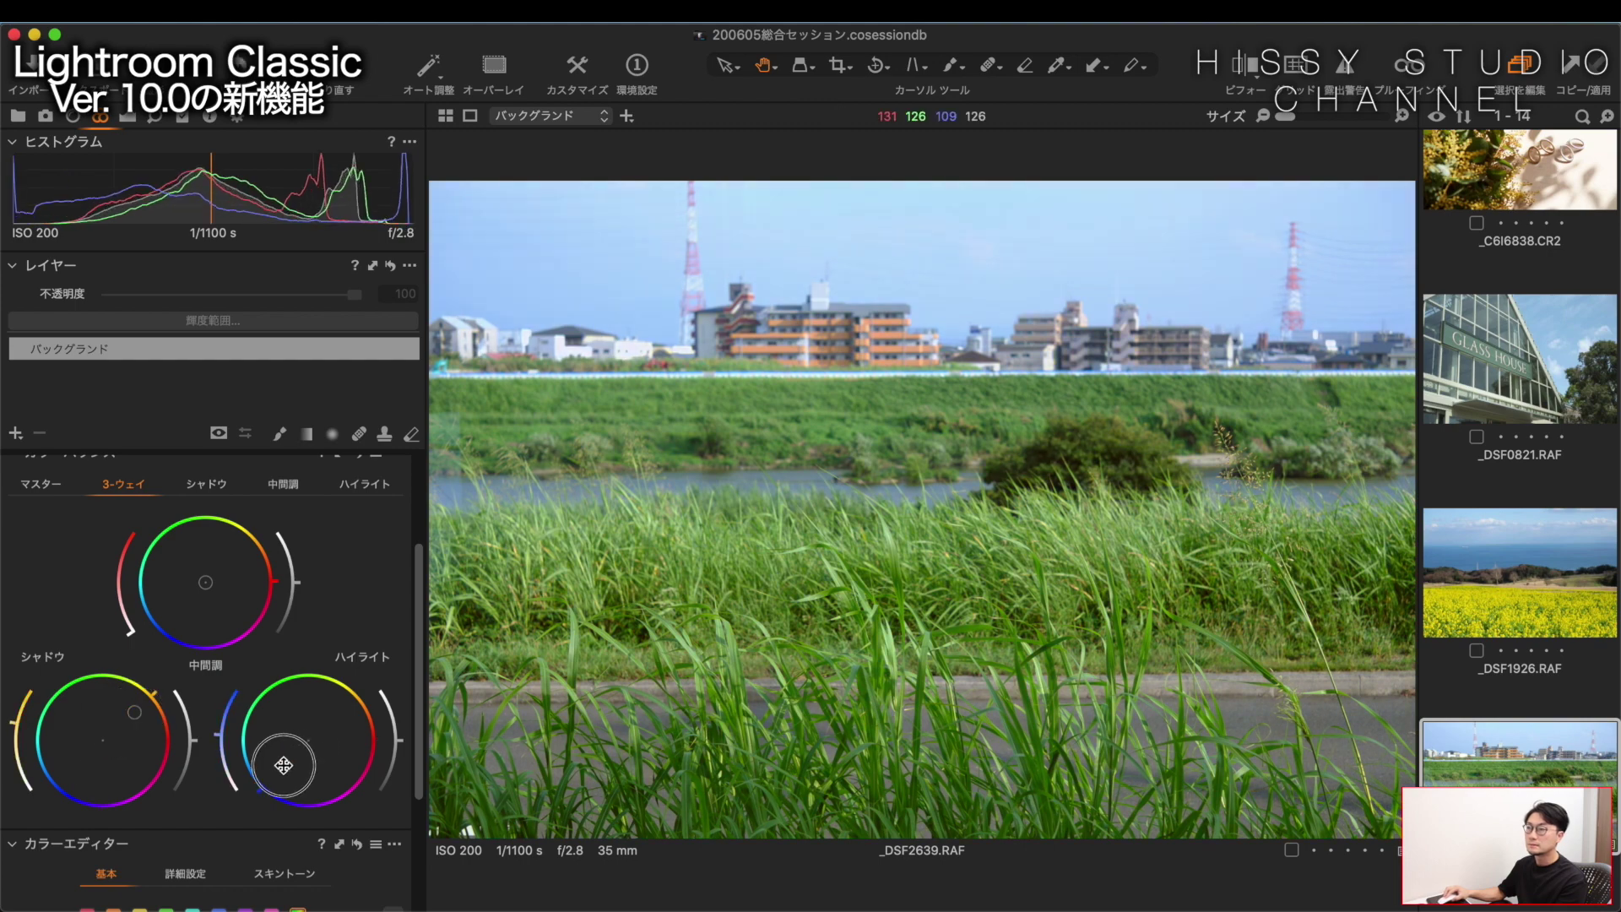
drag(205, 582, 229, 576)
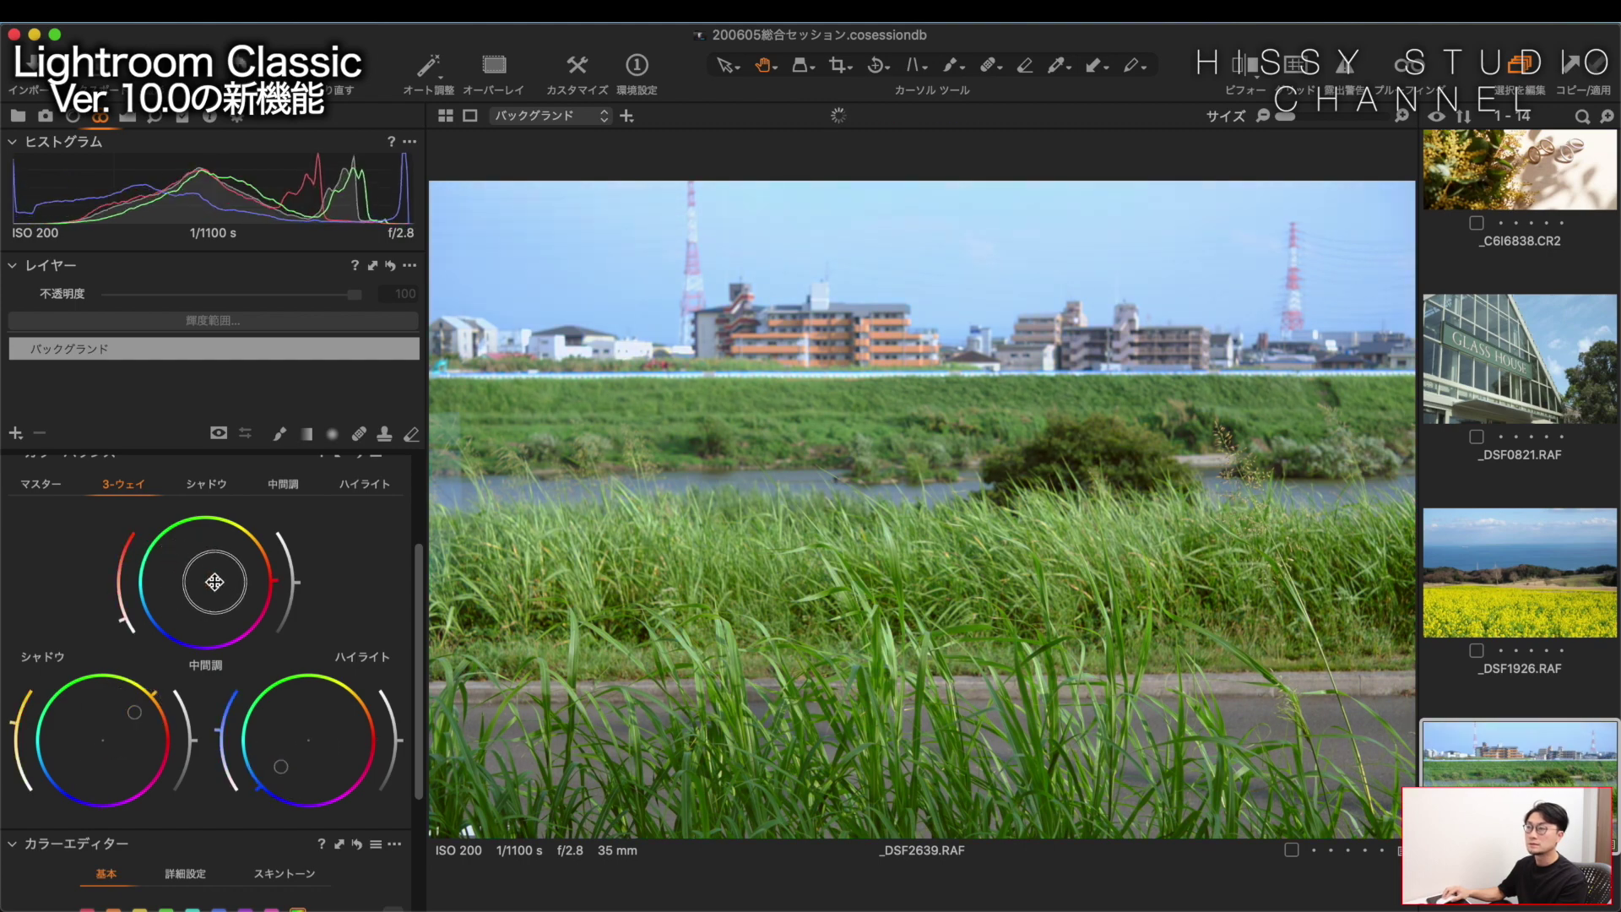
Review the Shadow, Midtone and Highlight tints on their individual tabs, twice over
click(205, 484)
click(287, 488)
click(365, 485)
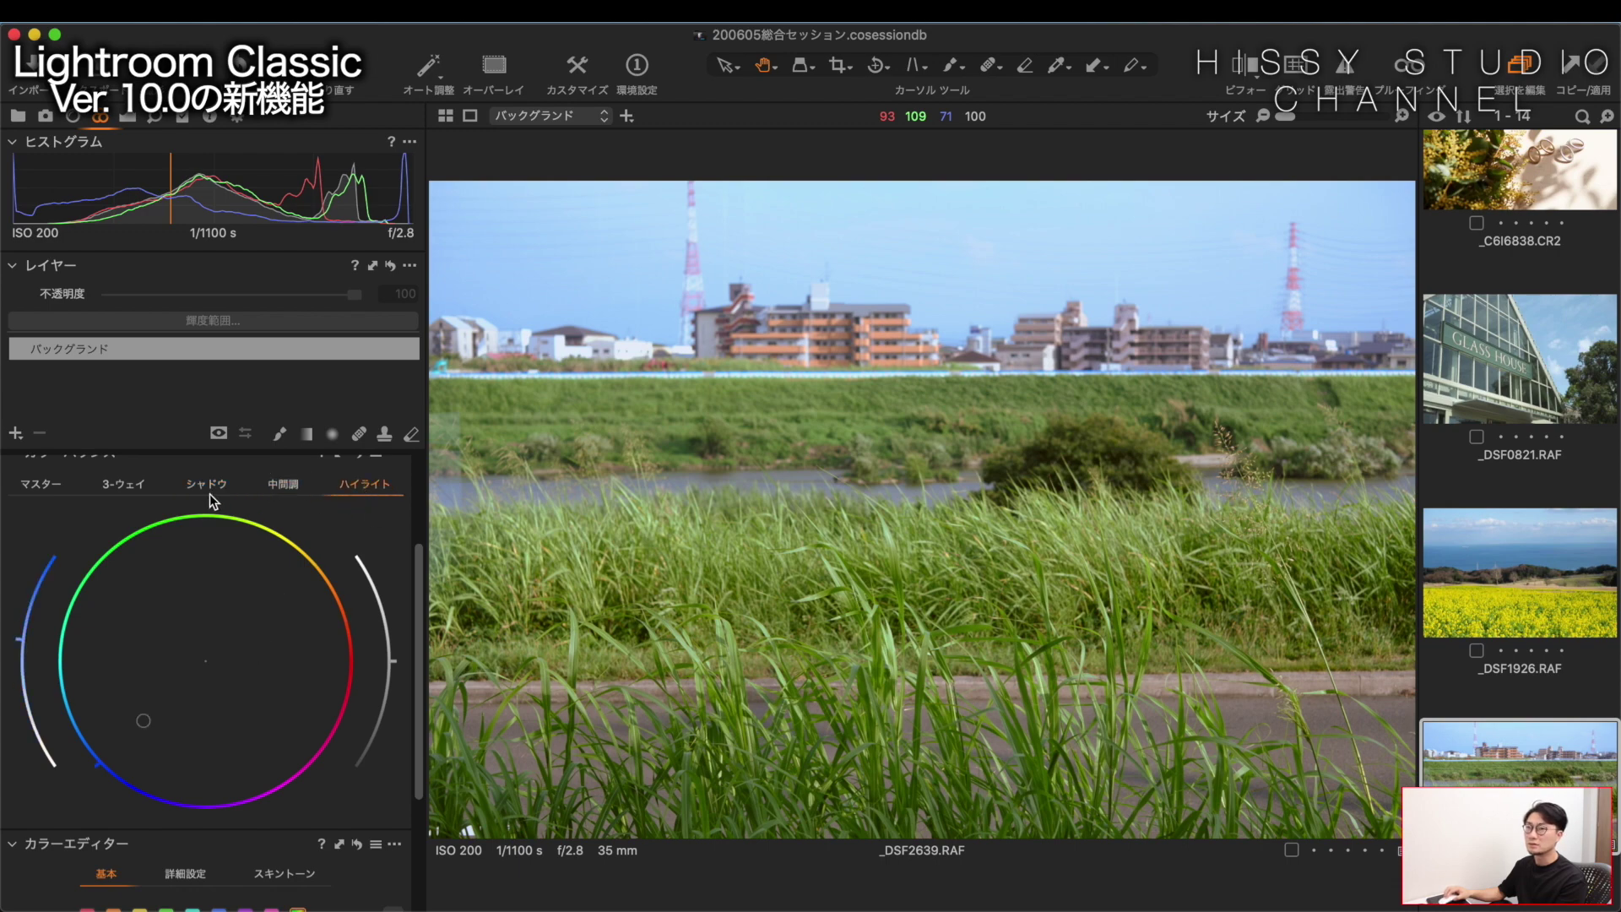
click(206, 486)
click(284, 485)
click(365, 484)
Switch to the Master wheel and drag its handle toward a warm yellow tint
click(32, 483)
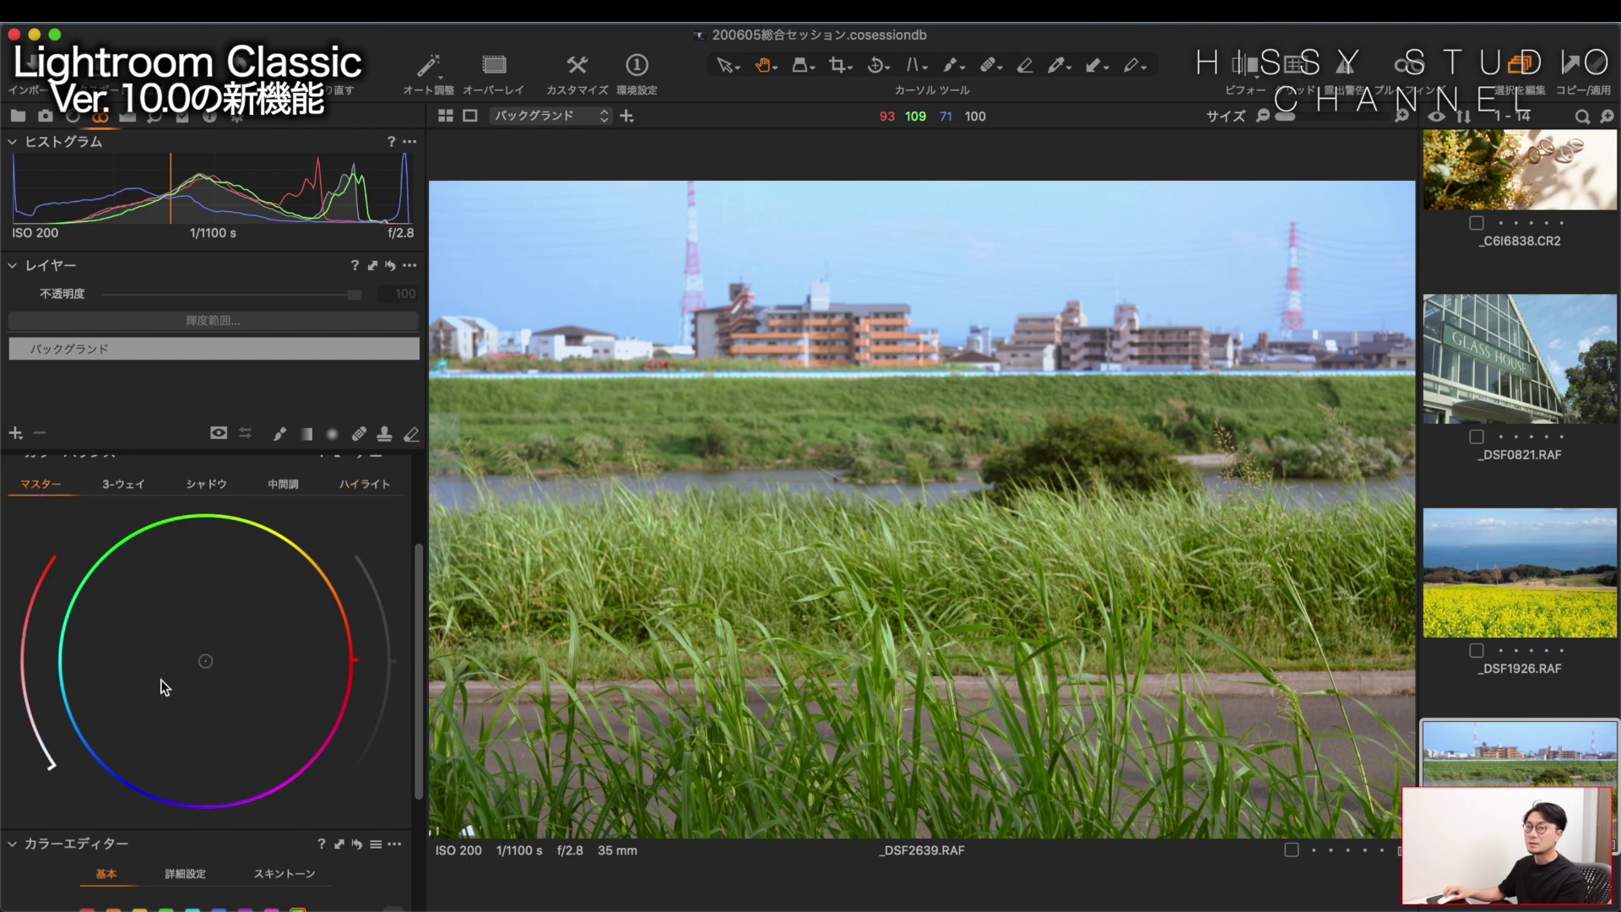
mouse_move(203, 663)
mouse_down()
mouse_move(242, 622)
mouse_move(137, 698)
mouse_move(251, 619)
mouse_move(210, 597)
mouse_move(189, 633)
mouse_move(220, 628)
mouse_up()
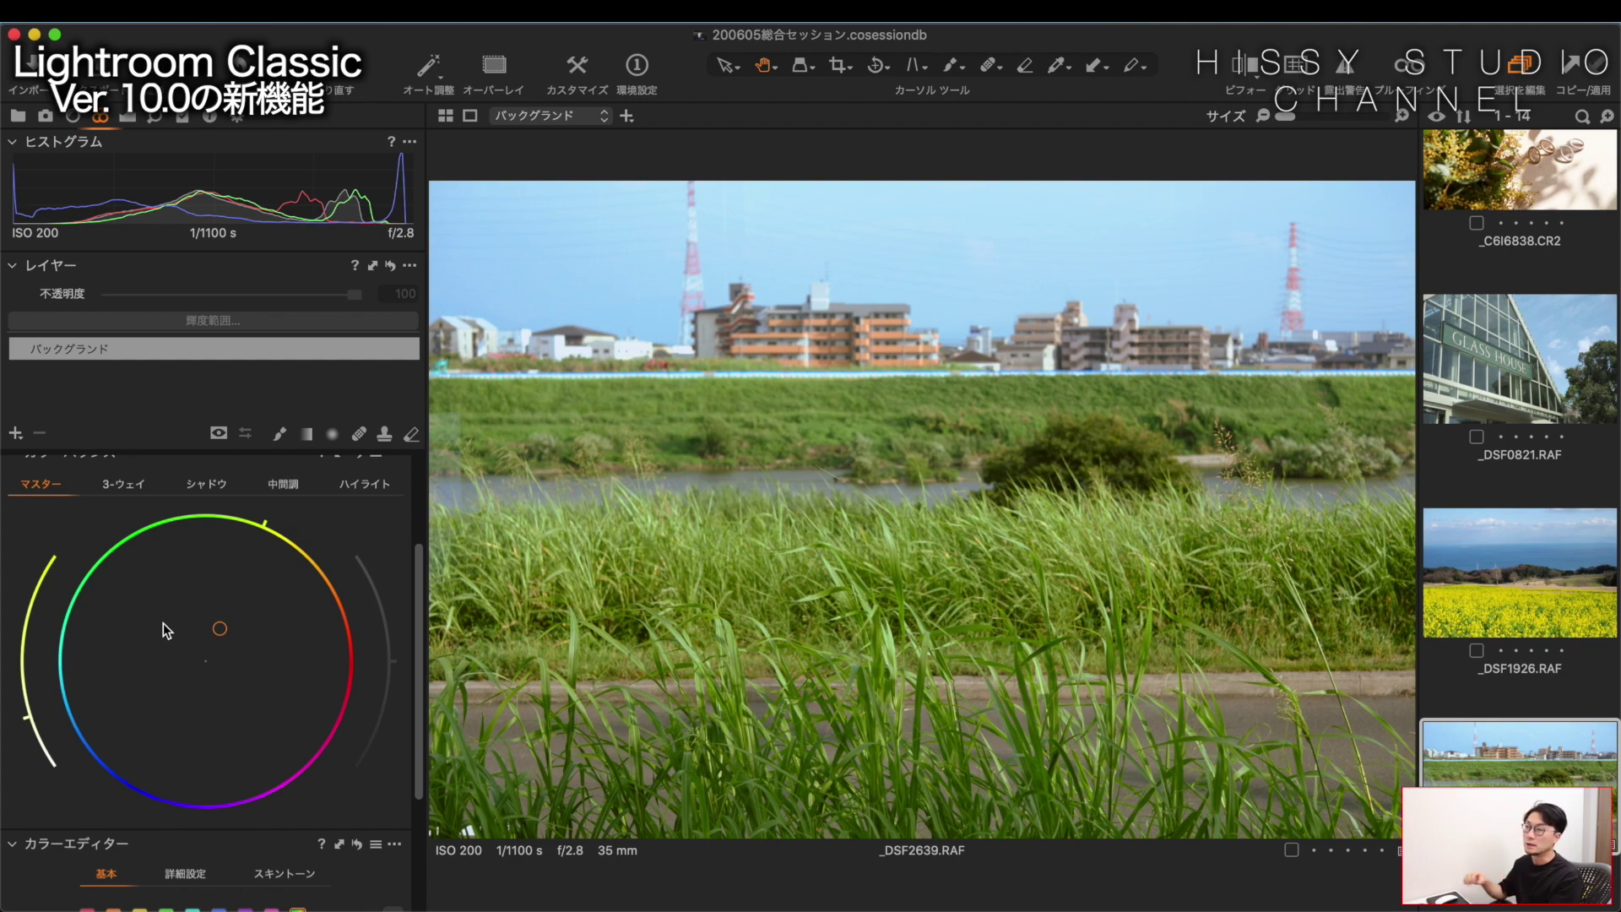
scroll(164, 623, down, 1)
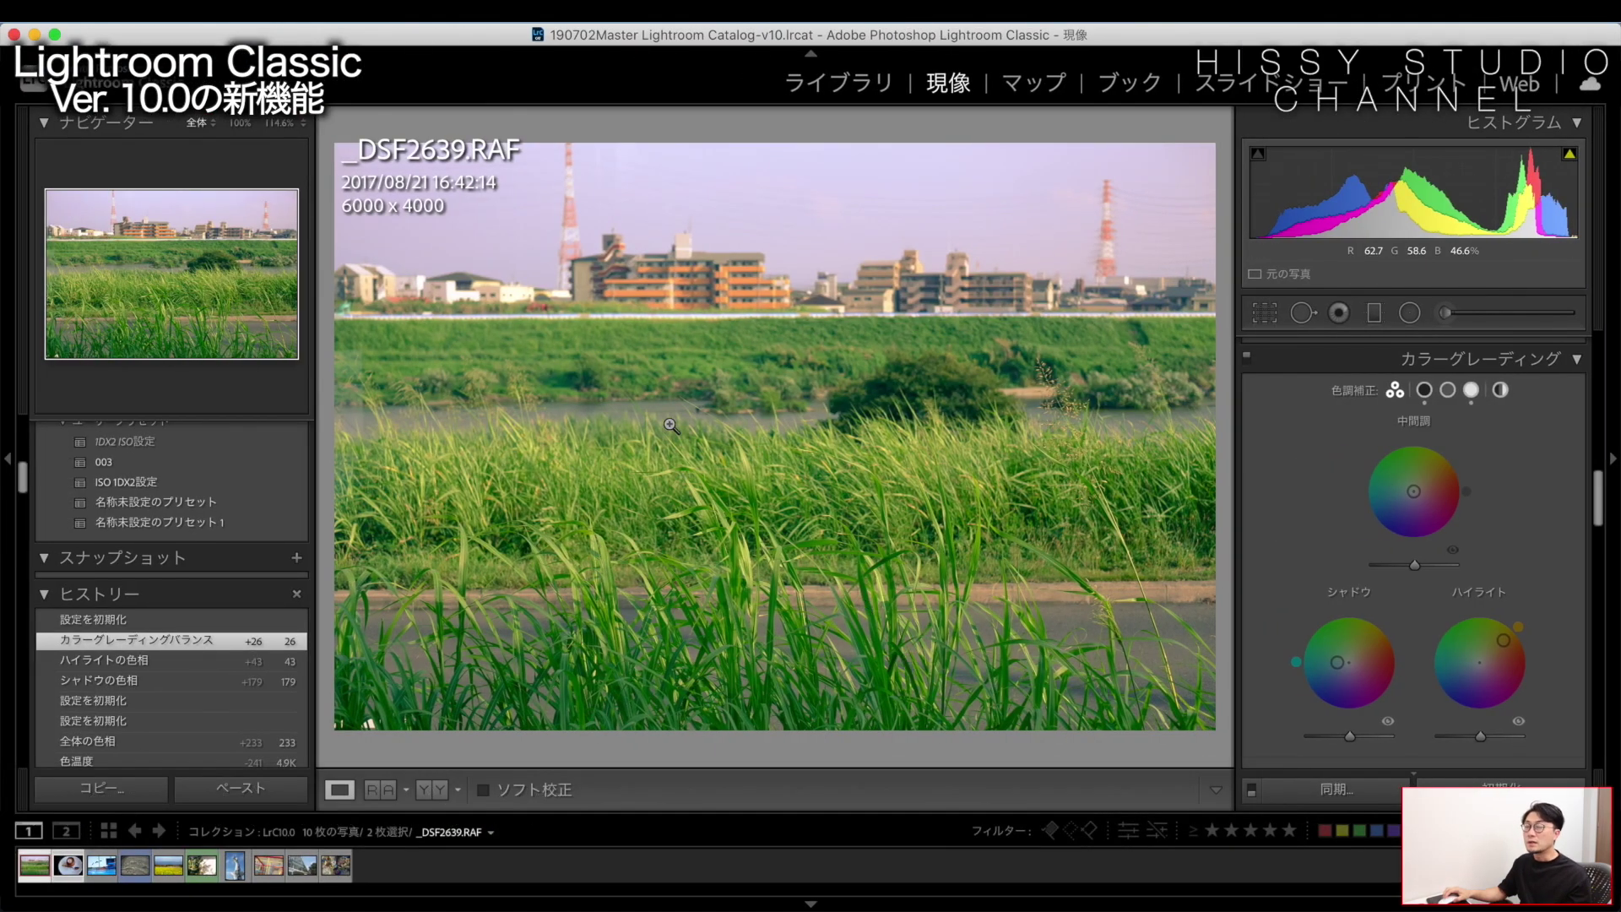
key(super)
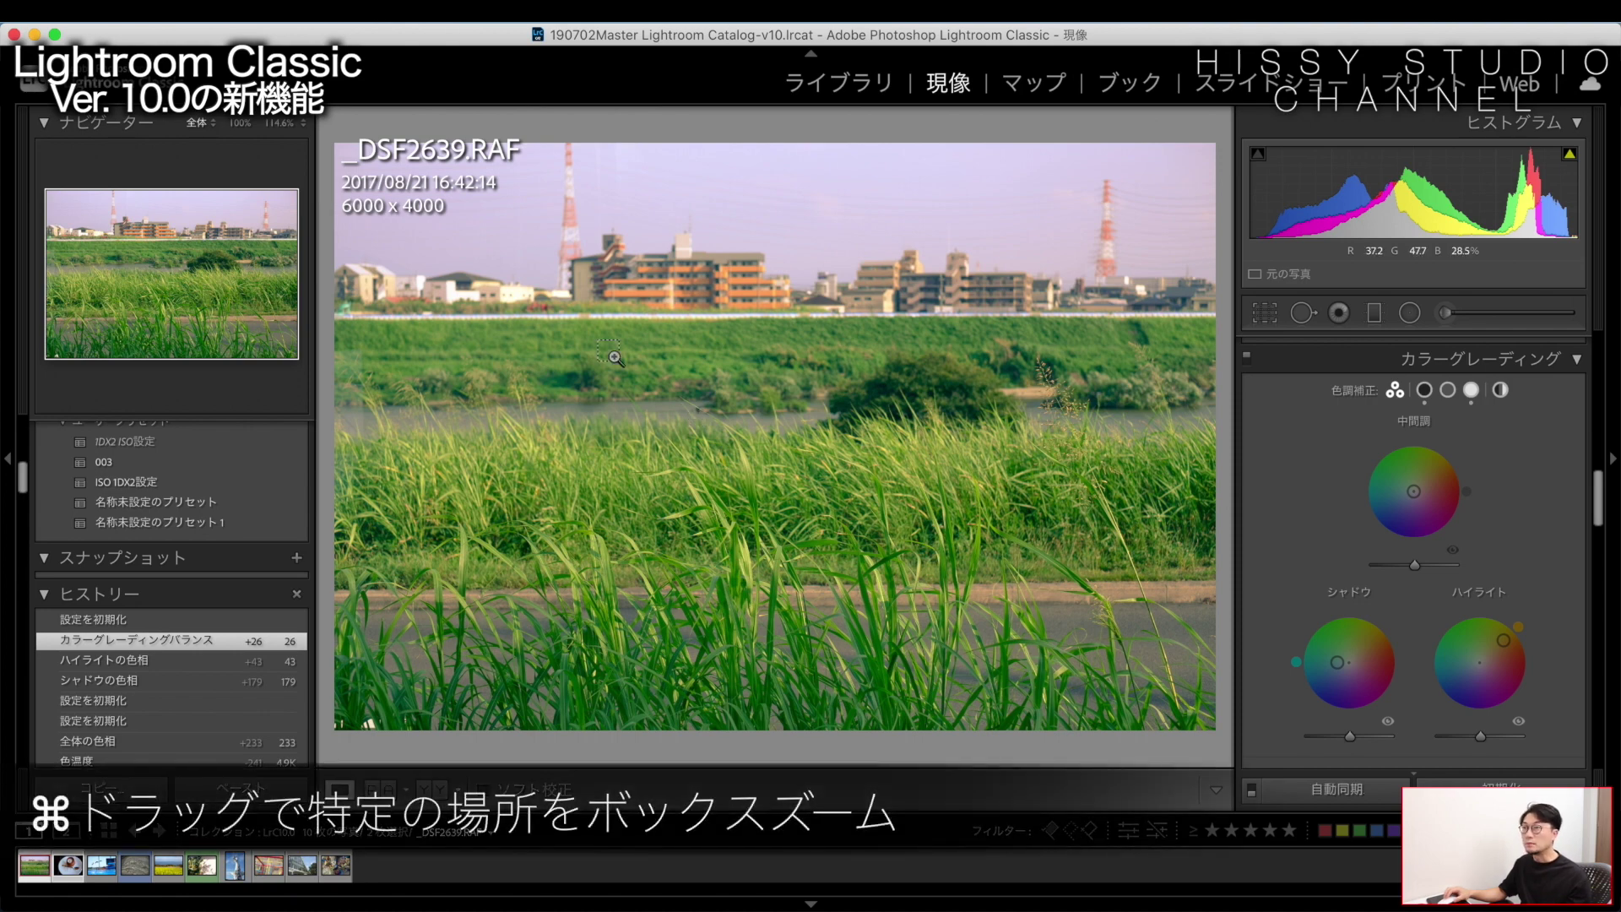
drag(571, 305, 1072, 678)
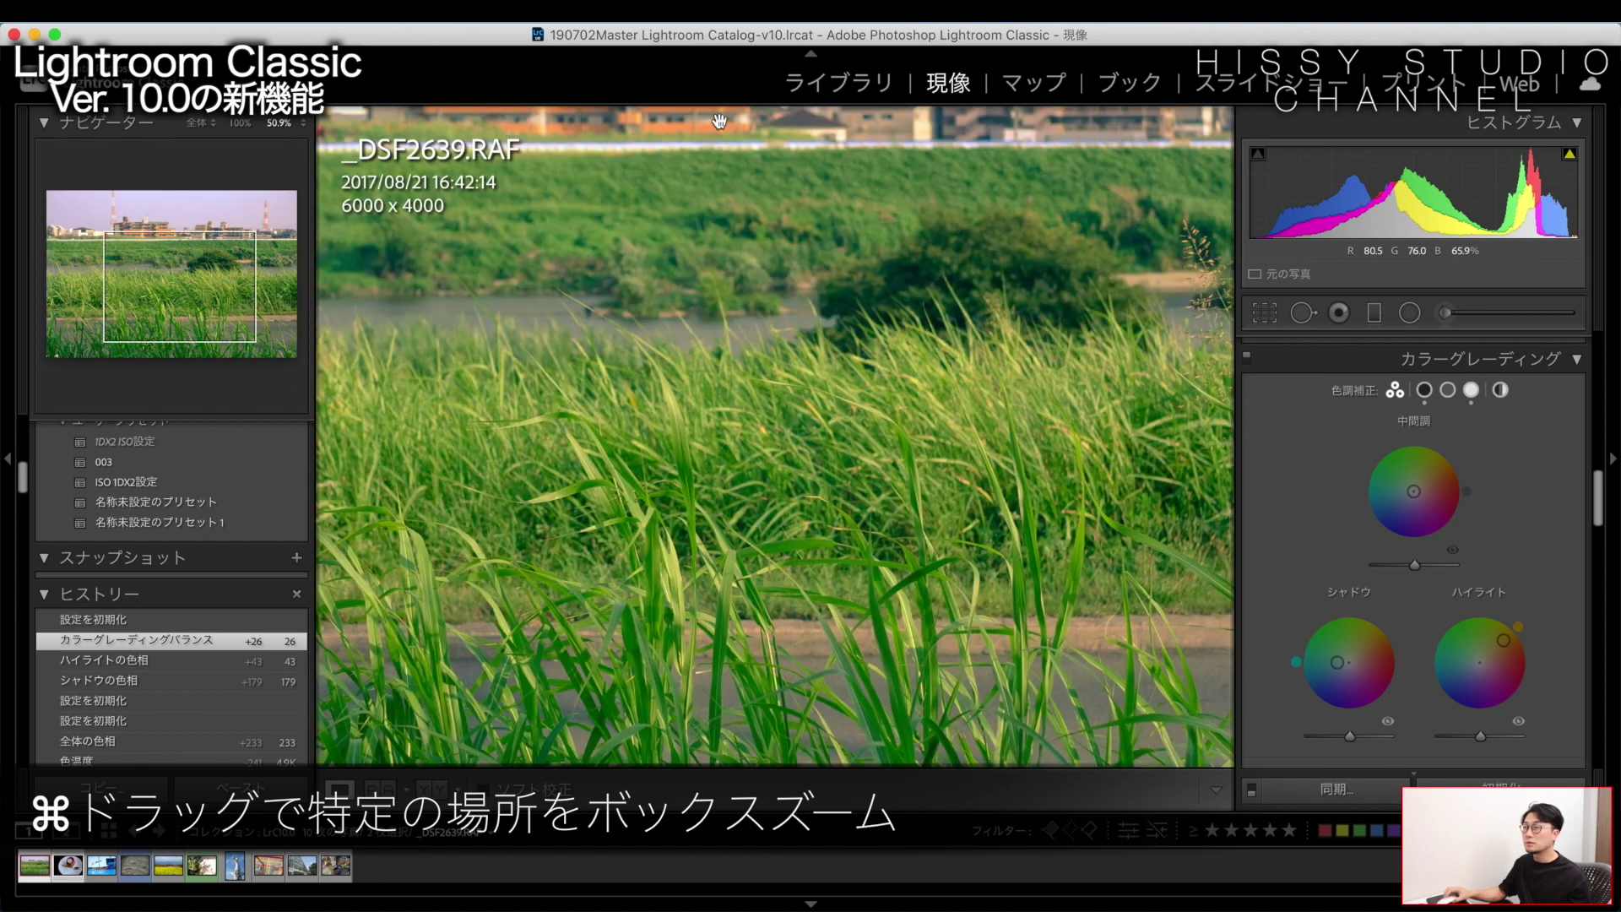
click(833, 446)
click(466, 243)
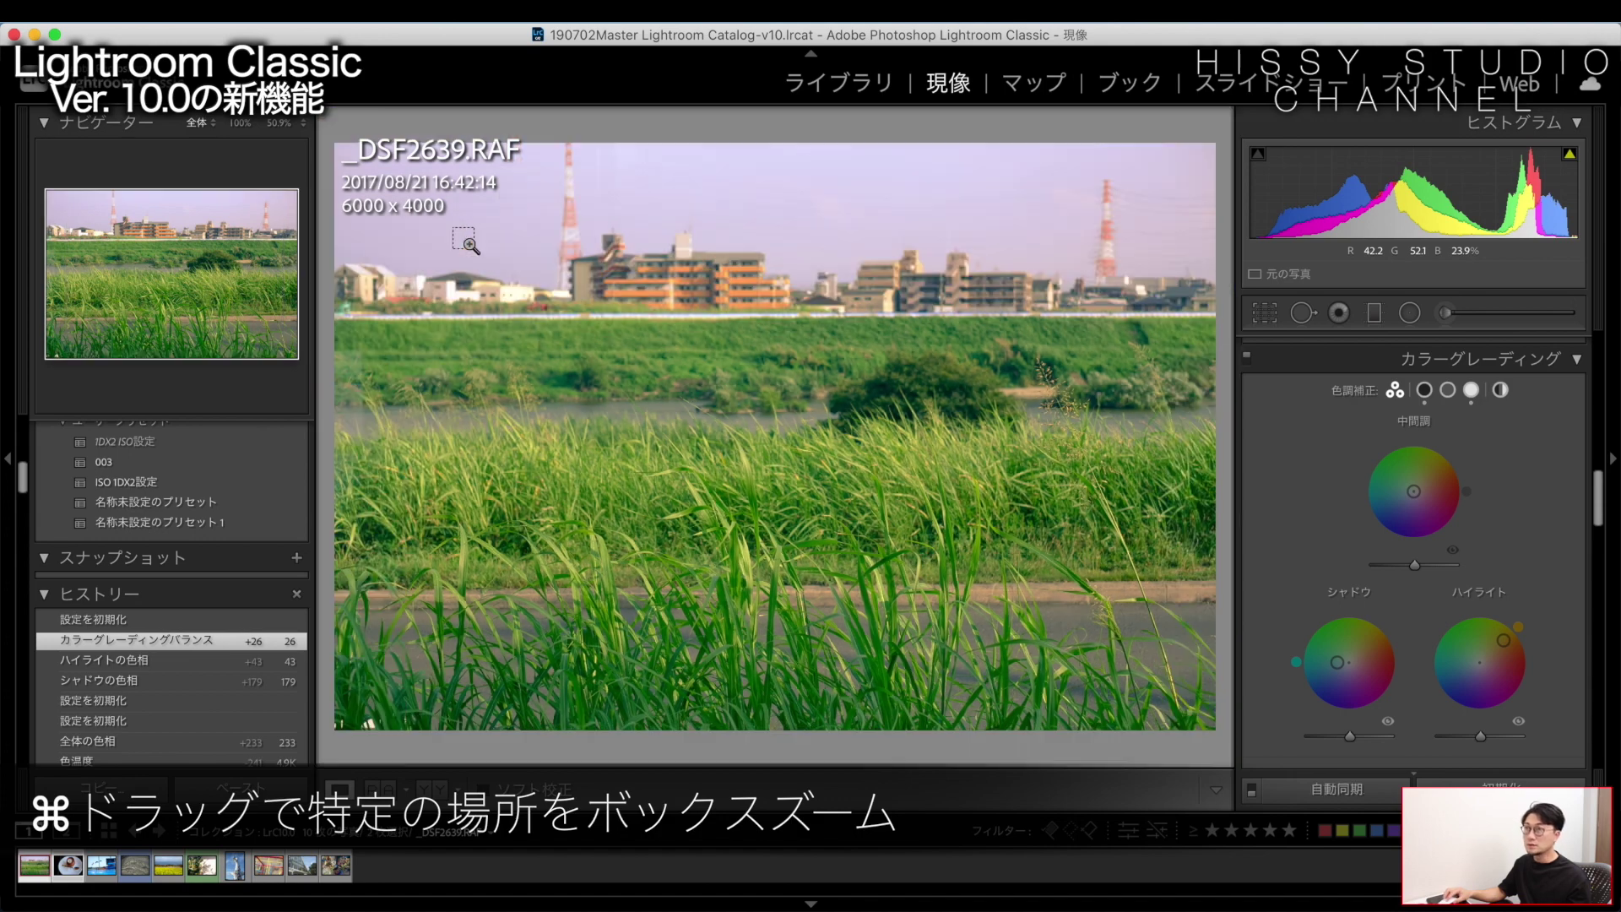
drag(466, 243, 1119, 673)
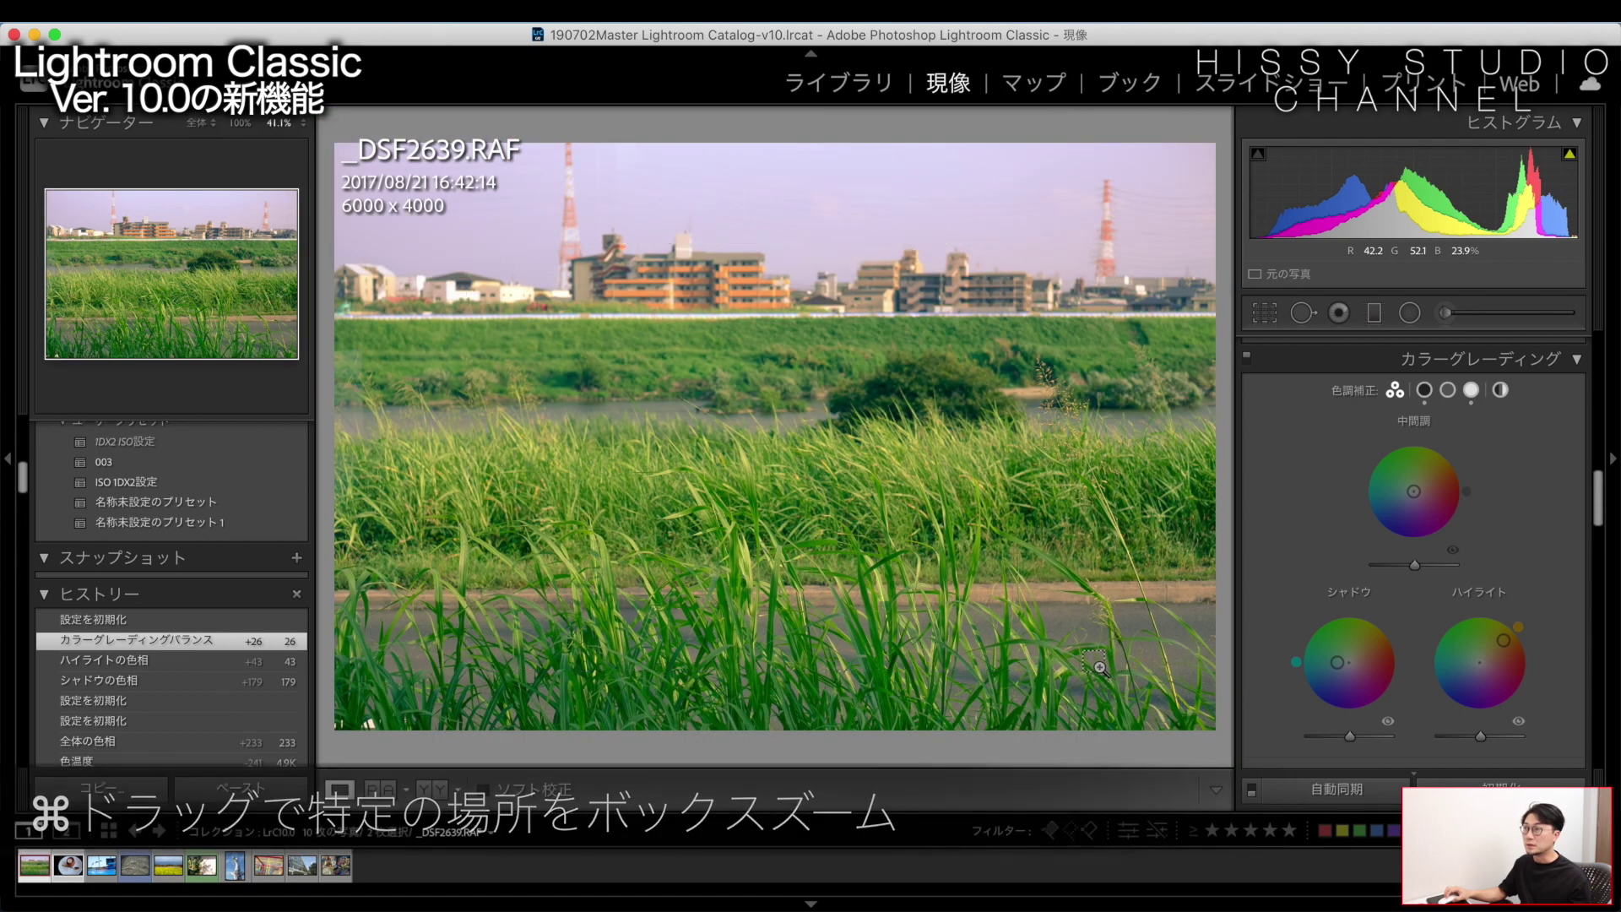
drag(1118, 673, 1119, 673)
drag(878, 548, 879, 547)
drag(788, 481, 804, 495)
drag(709, 431, 723, 442)
drag(656, 380, 803, 481)
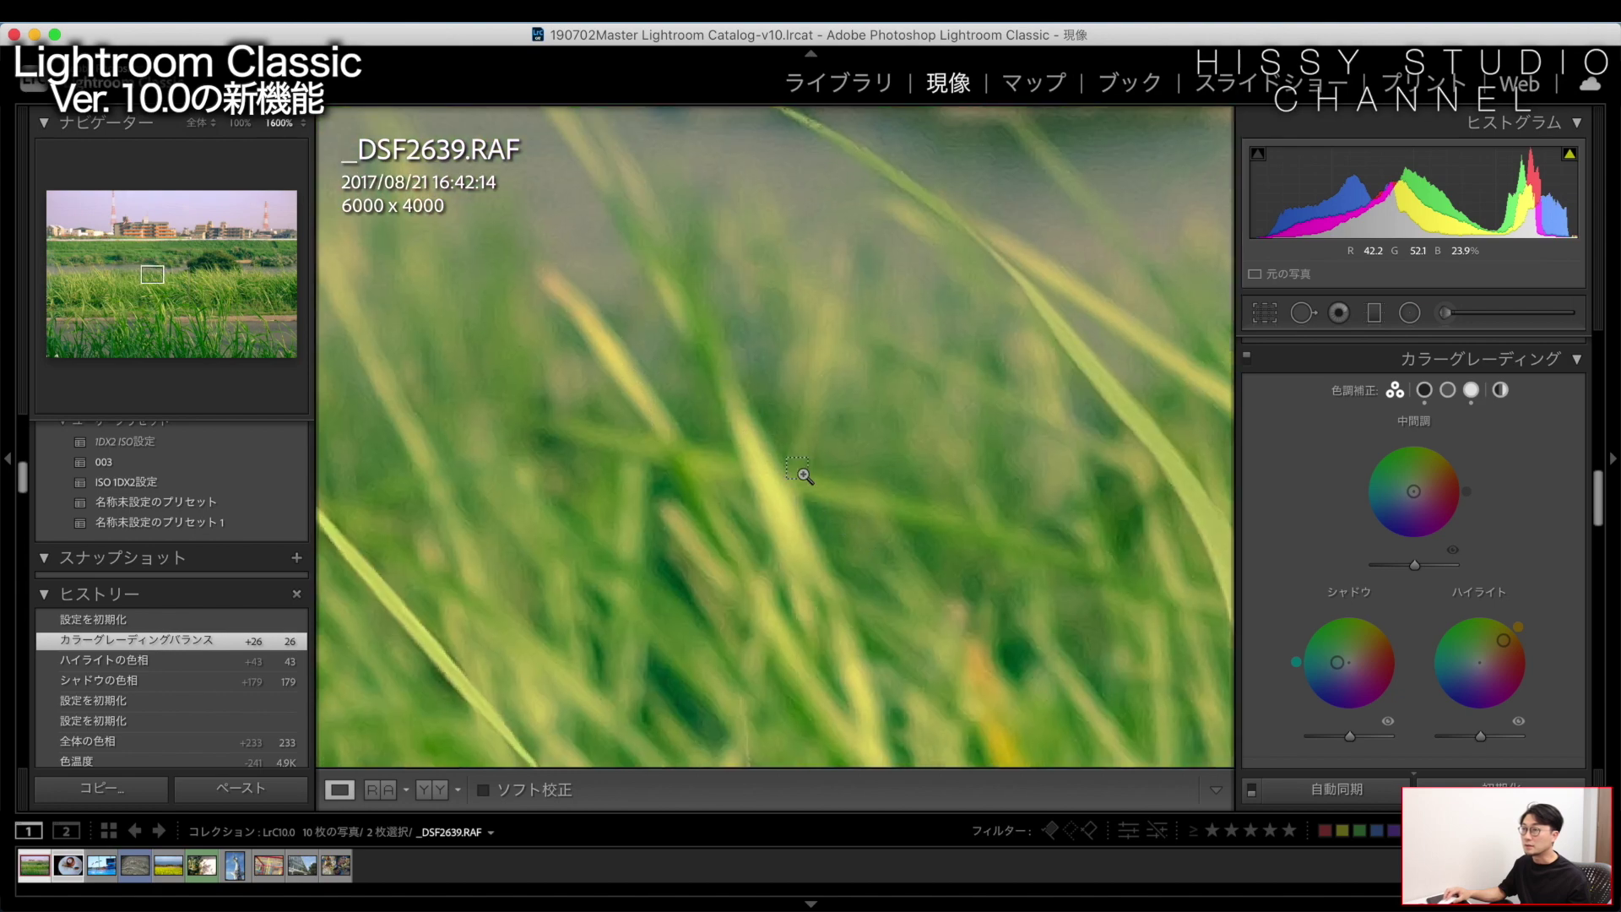
click(818, 495)
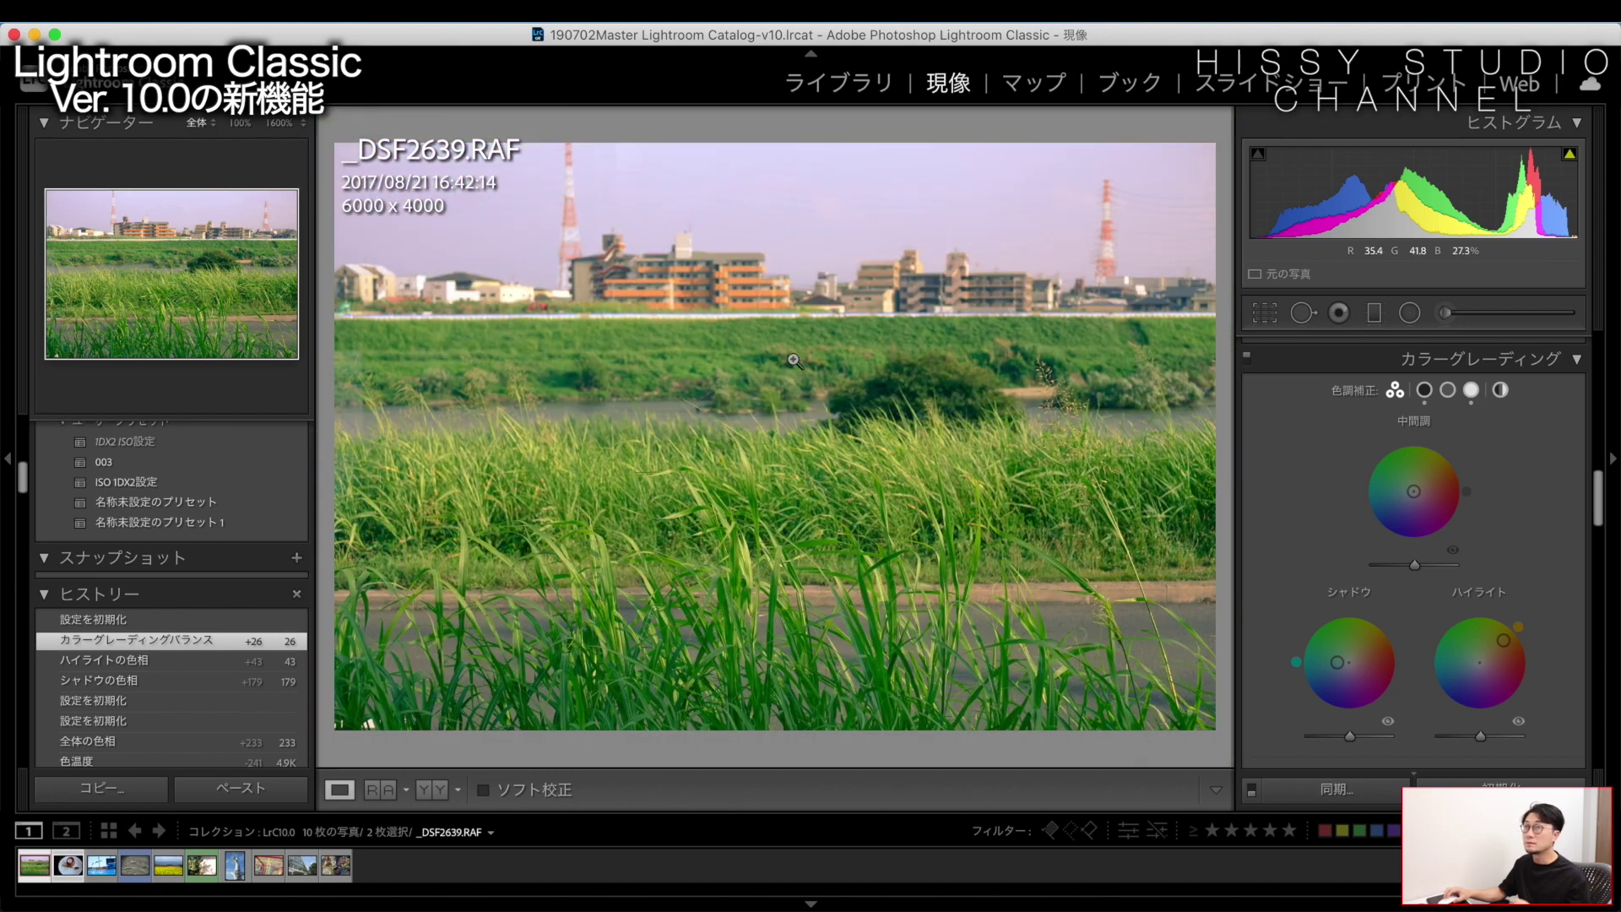
click(207, 125)
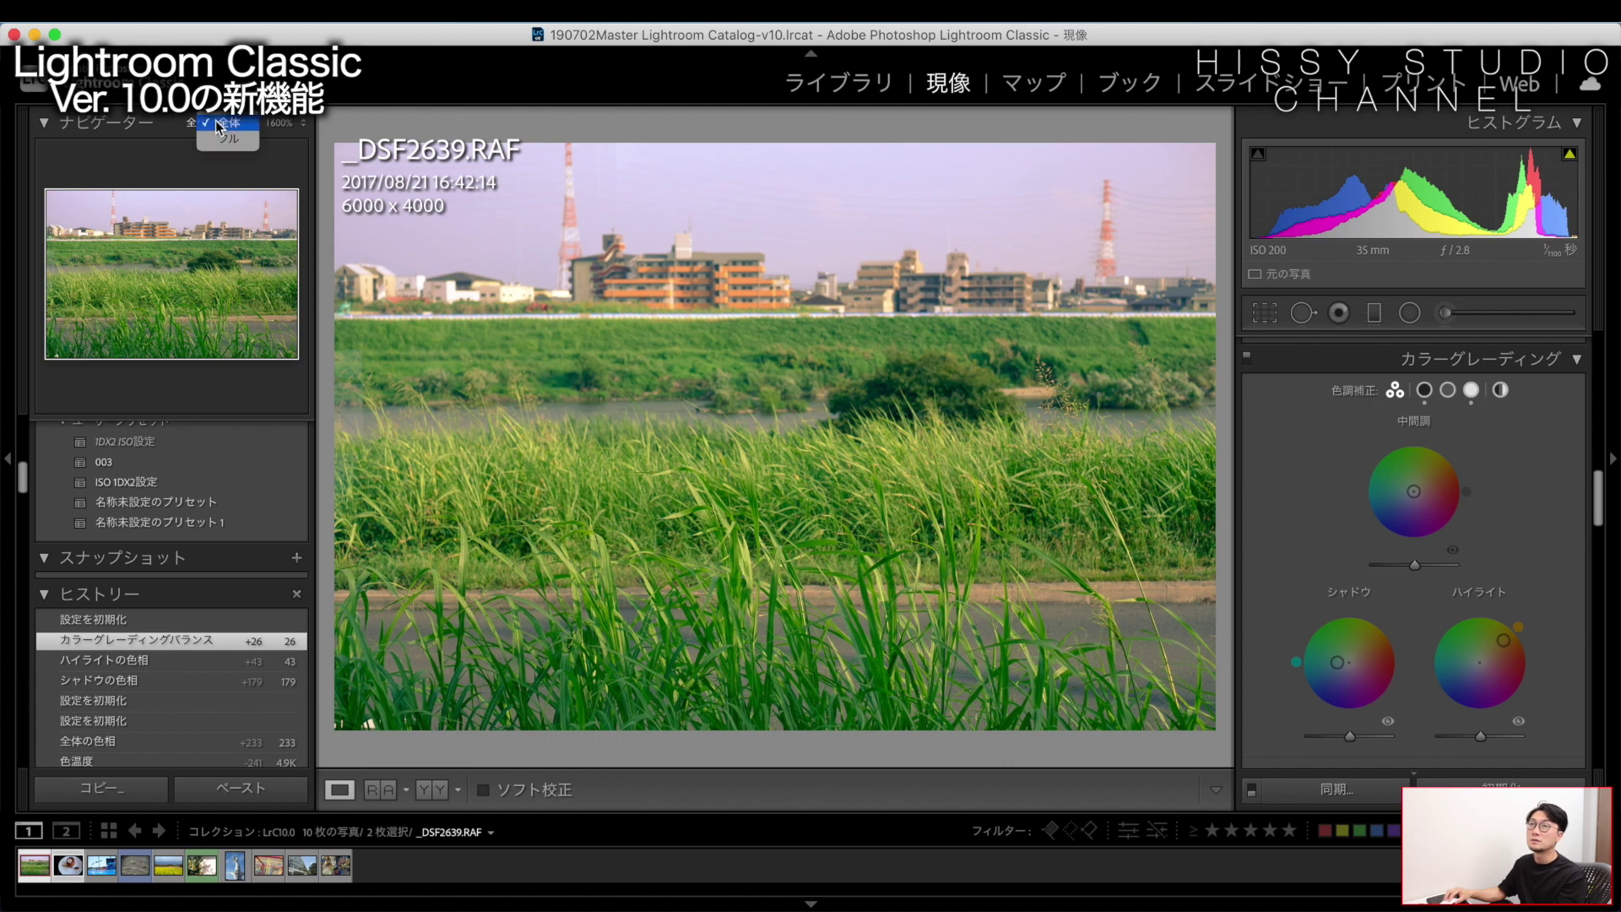
click(226, 122)
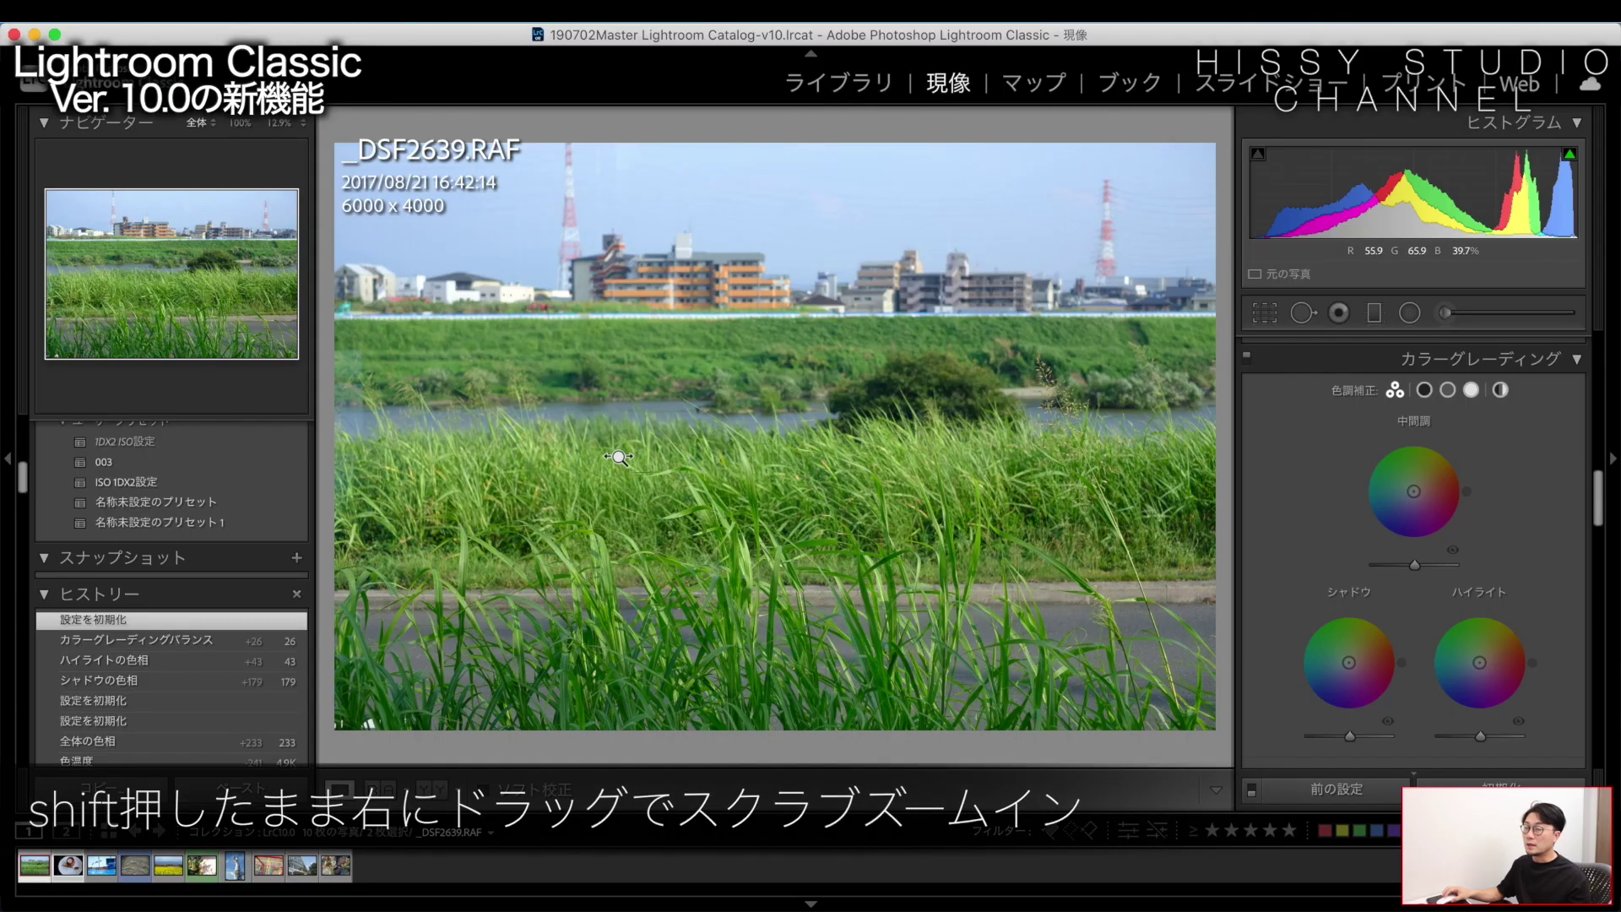
drag(565, 454, 755, 465)
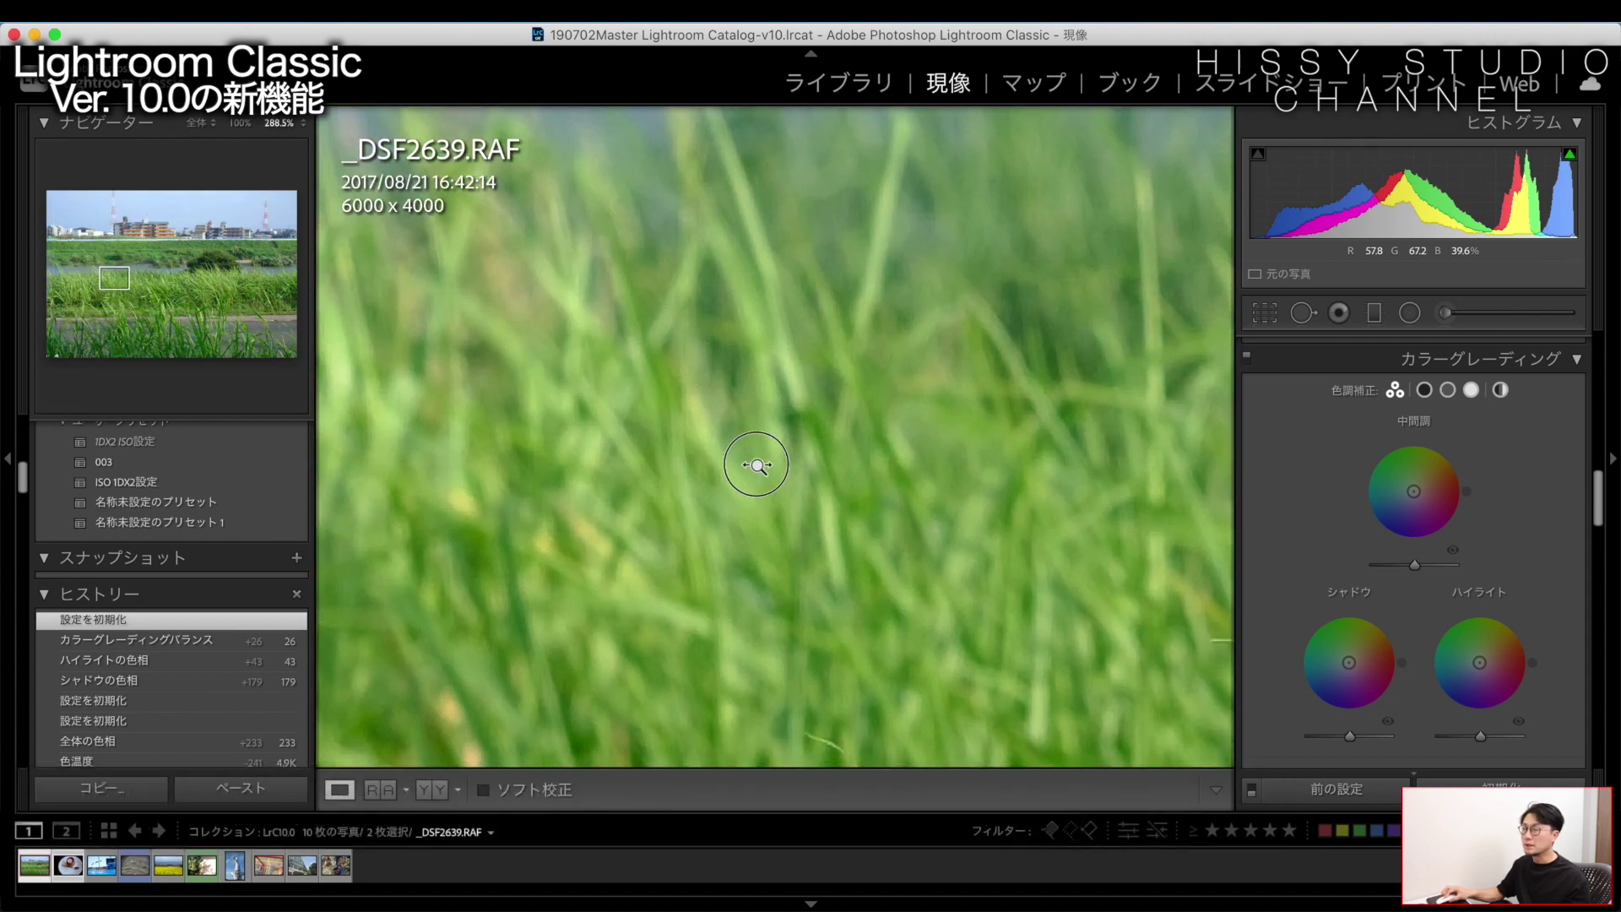
drag(756, 464, 539, 459)
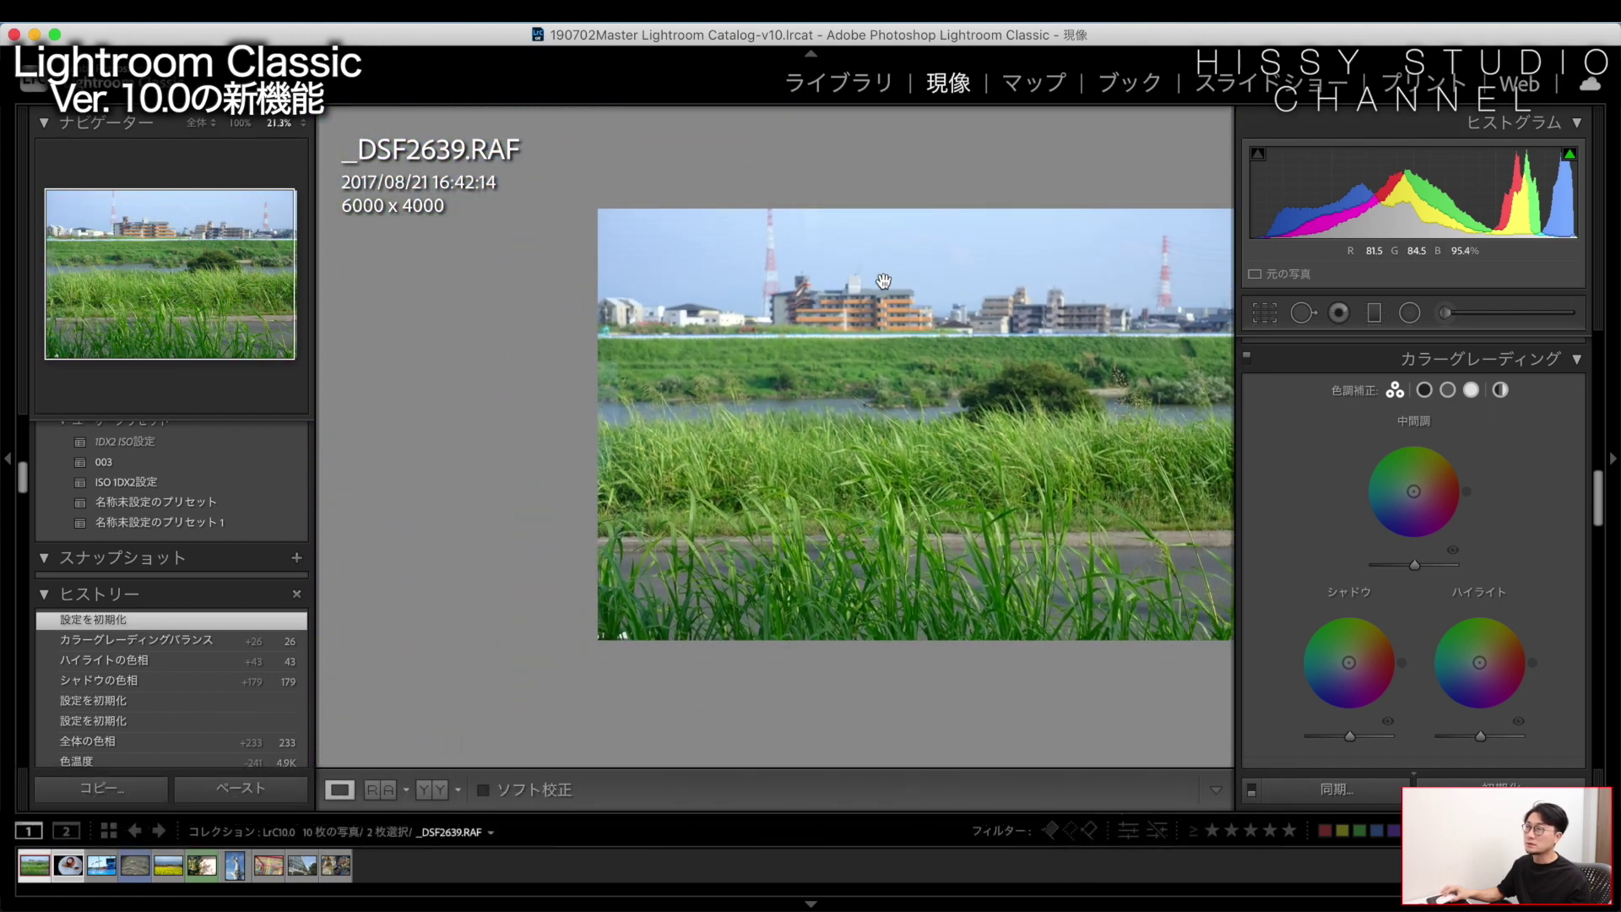
click(842, 299)
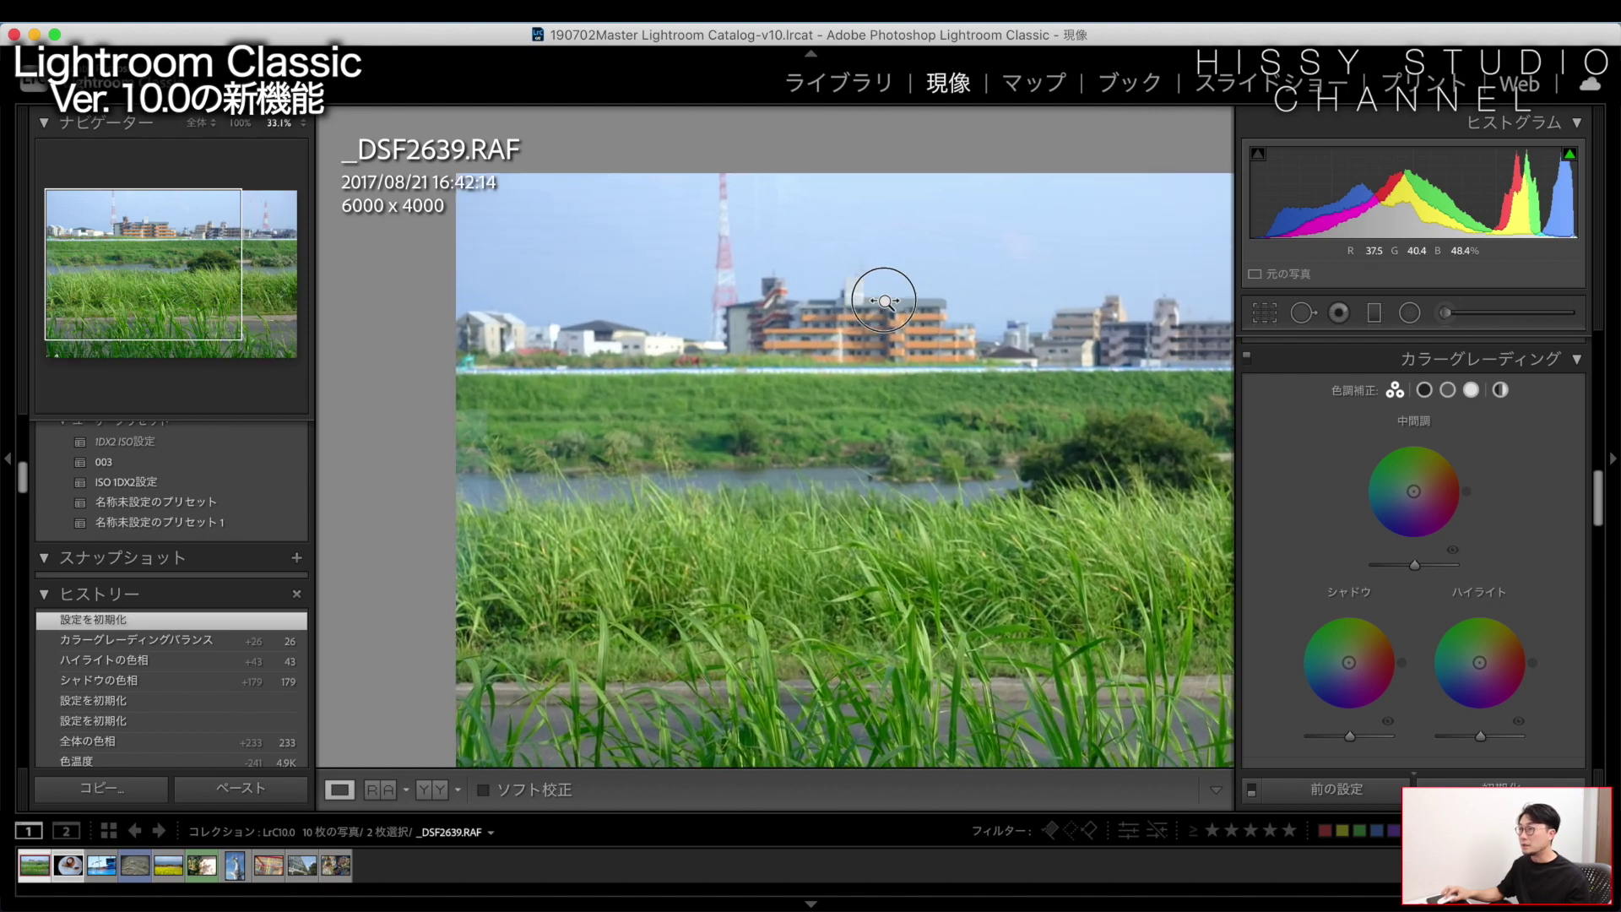
drag(971, 311, 984, 312)
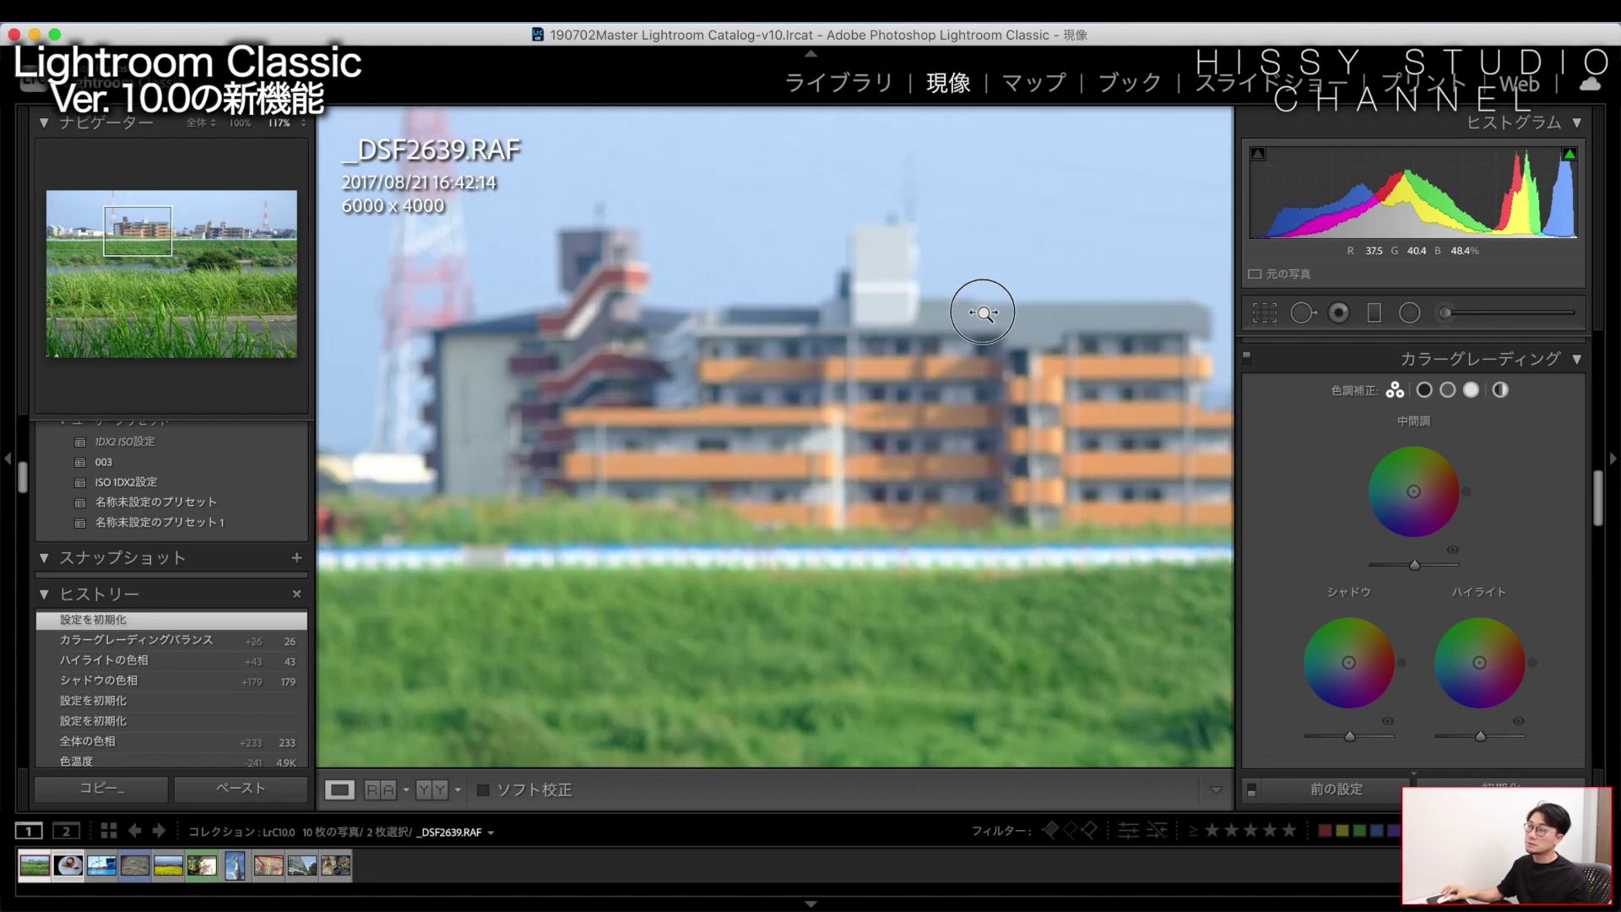
mouse_move(982, 313)
mouse_down()
mouse_move(858, 315)
mouse_move(827, 293)
mouse_up()
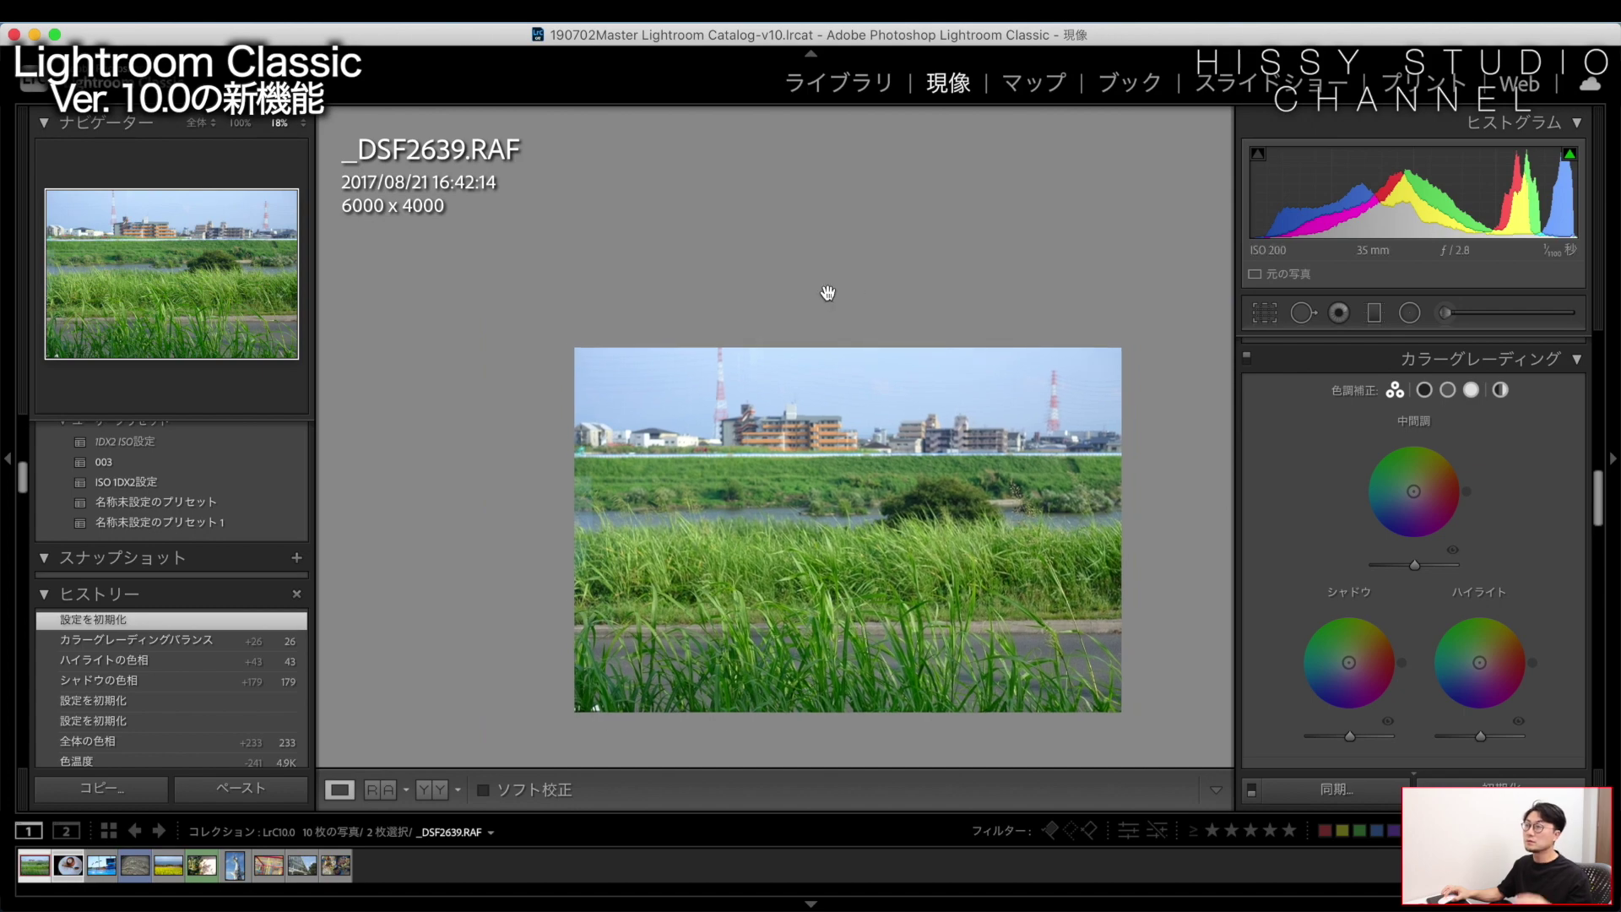
click(713, 479)
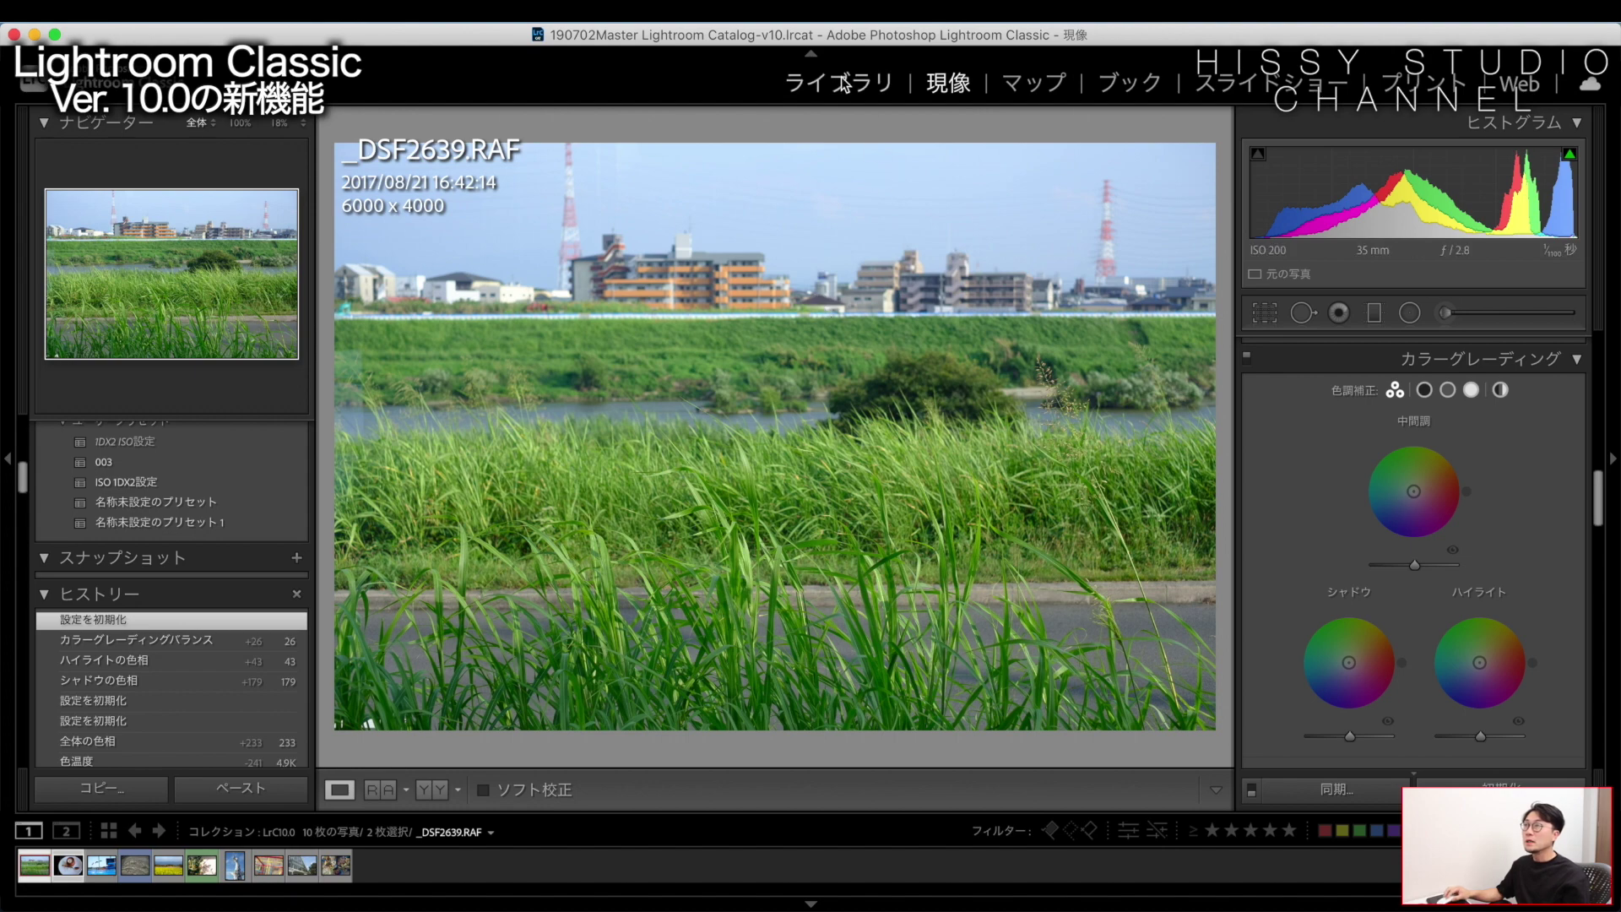
click(860, 100)
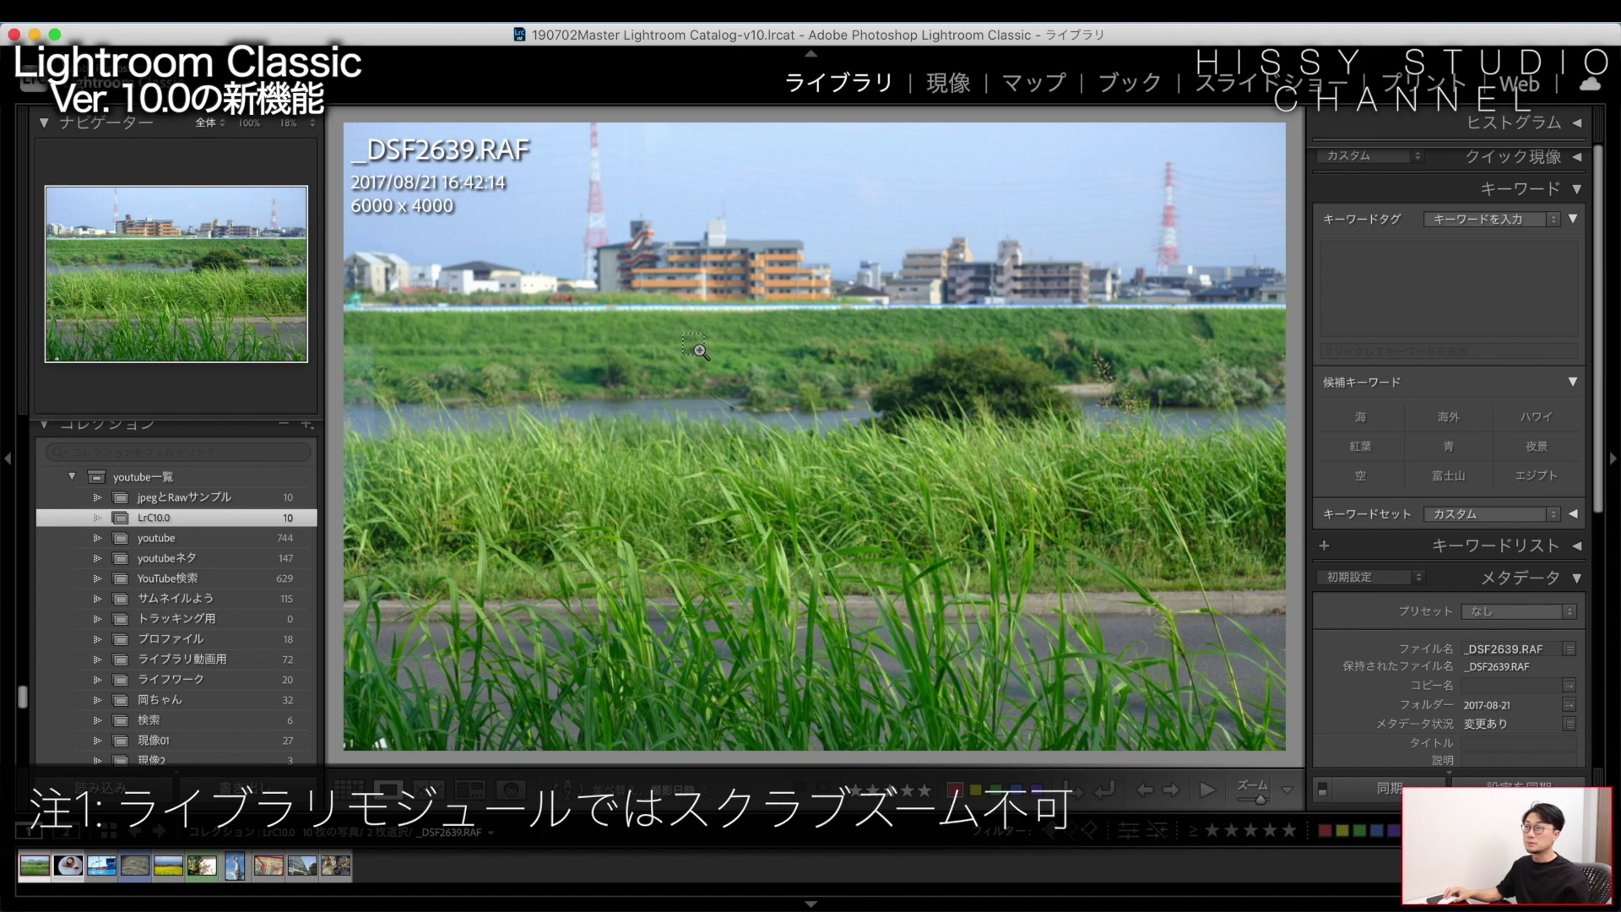
drag(538, 269, 1086, 661)
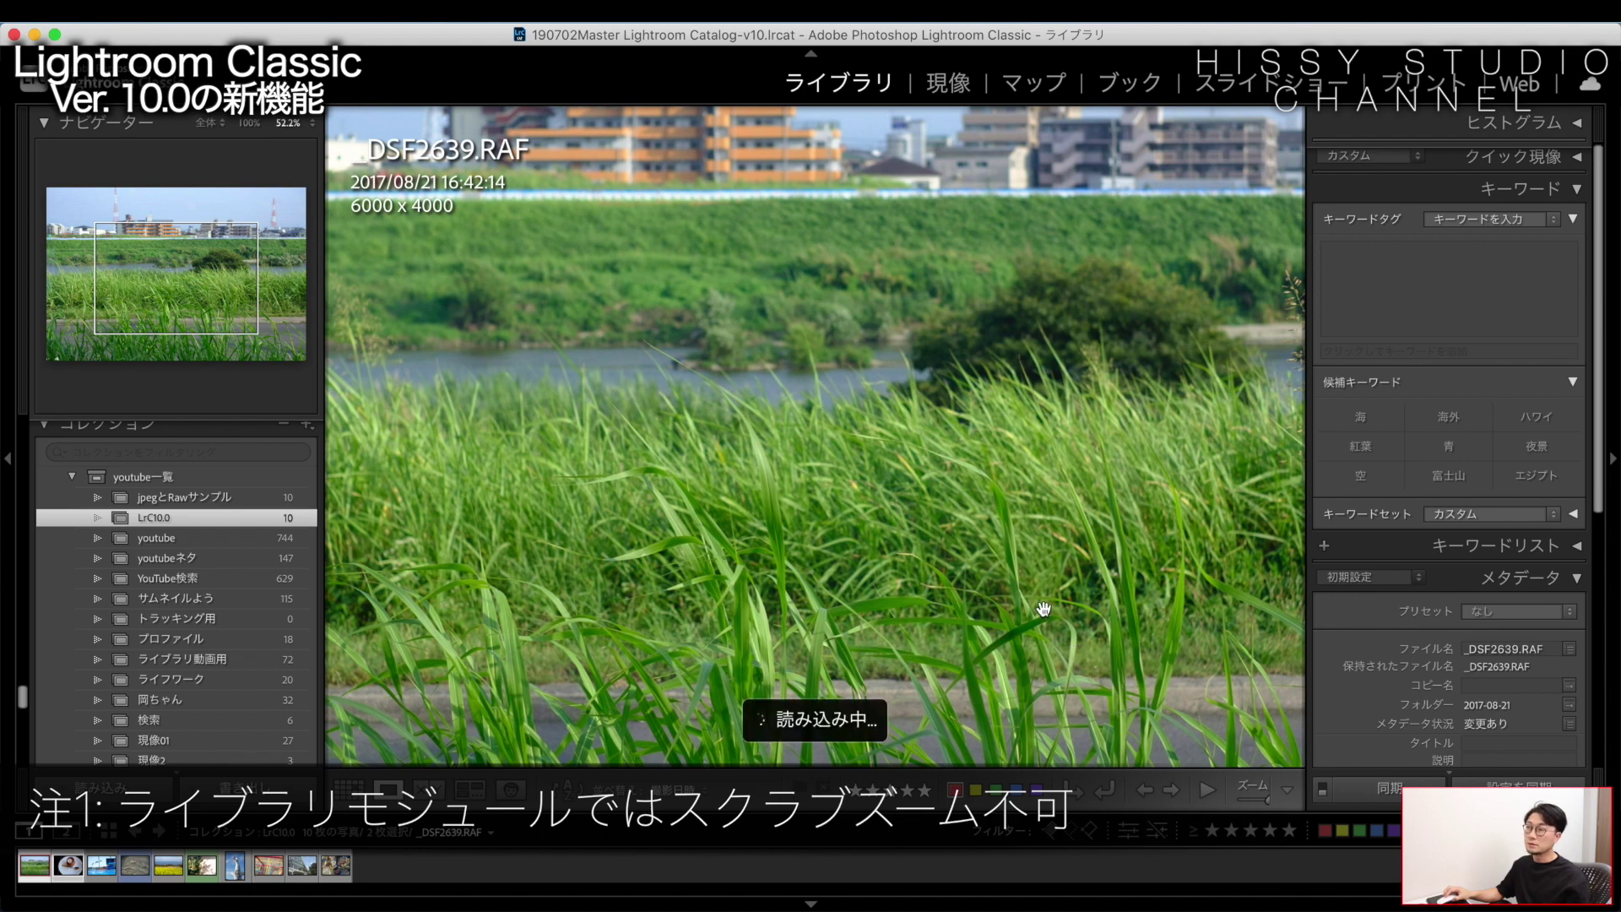
click(1044, 610)
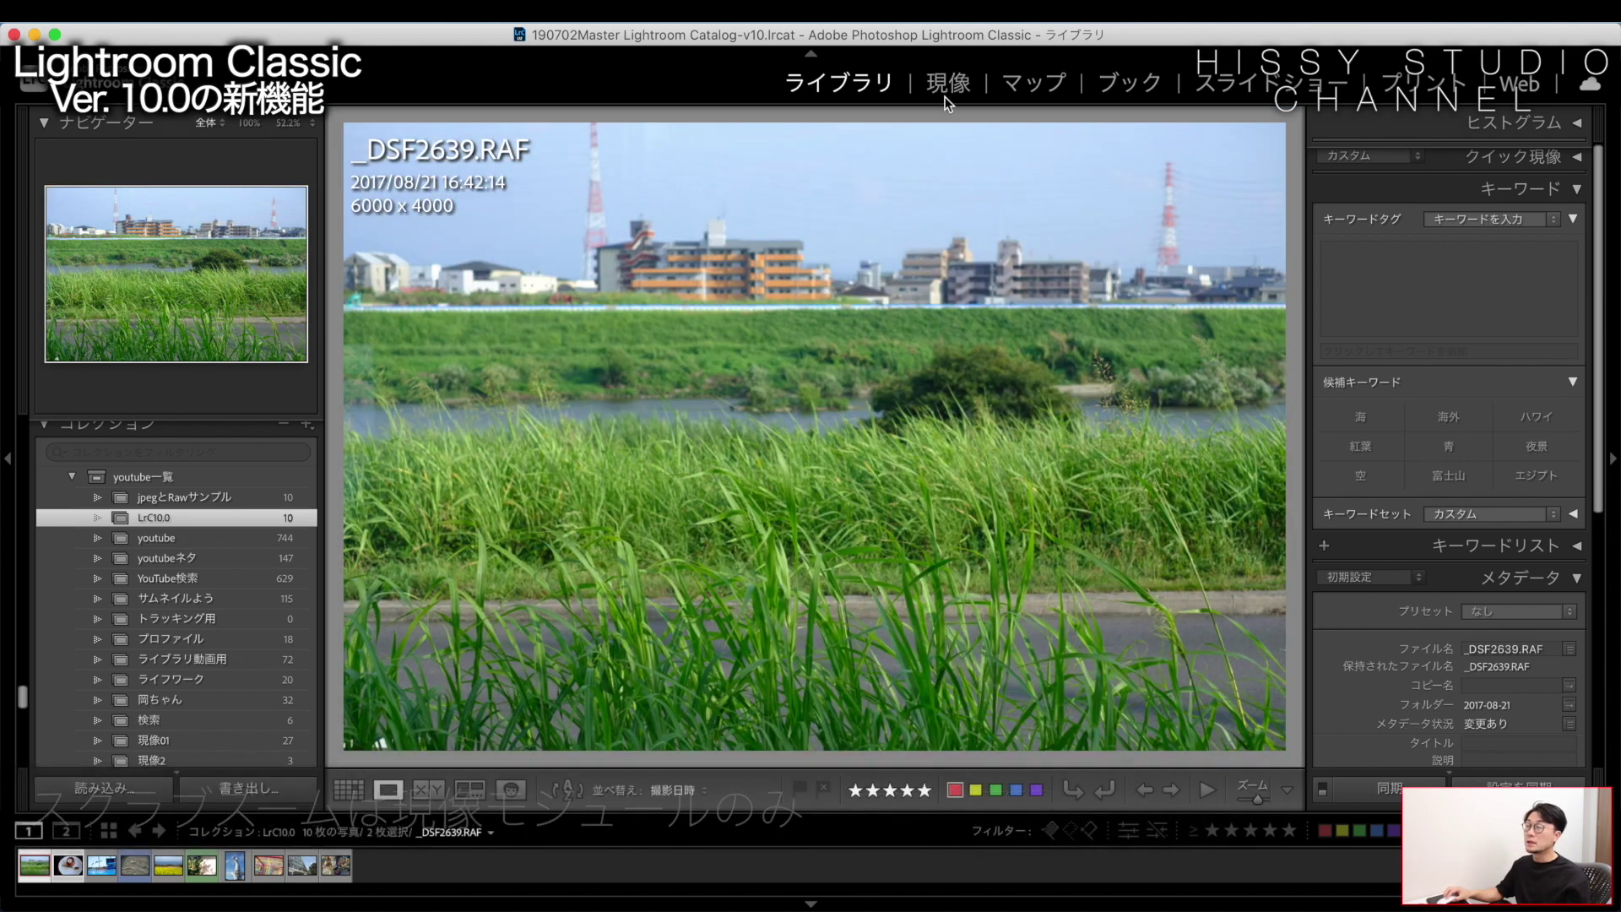
key(d)
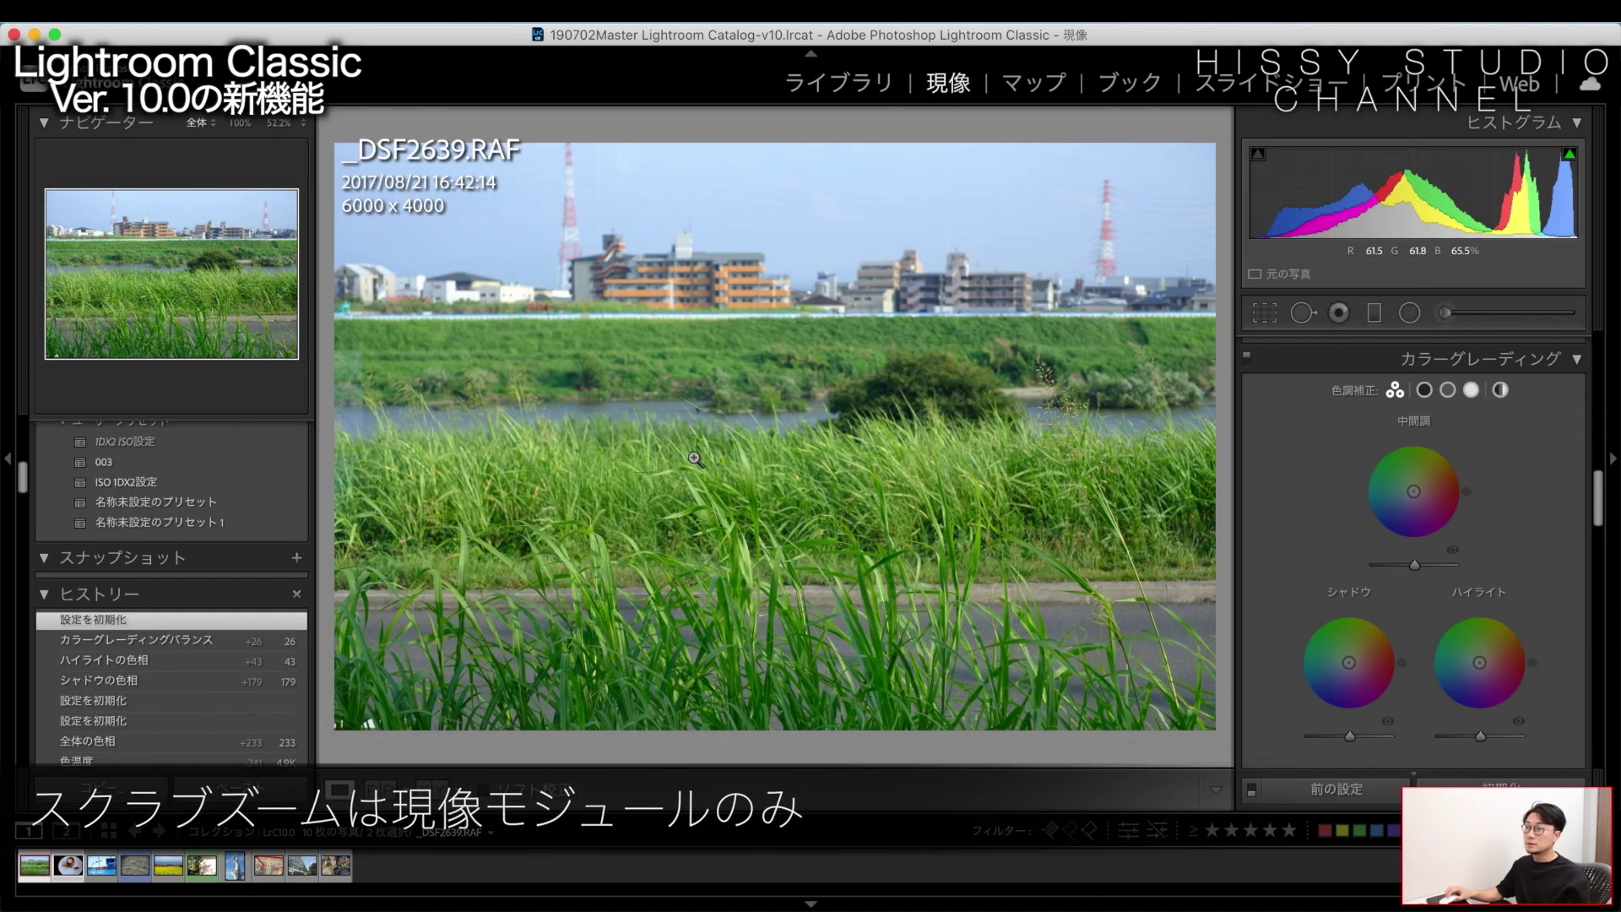
Zoom into the grass, then bring up the Lightroom Classic application menu
mouse_move(667, 448)
mouse_down()
mouse_move(794, 455)
mouse_move(687, 454)
mouse_up()
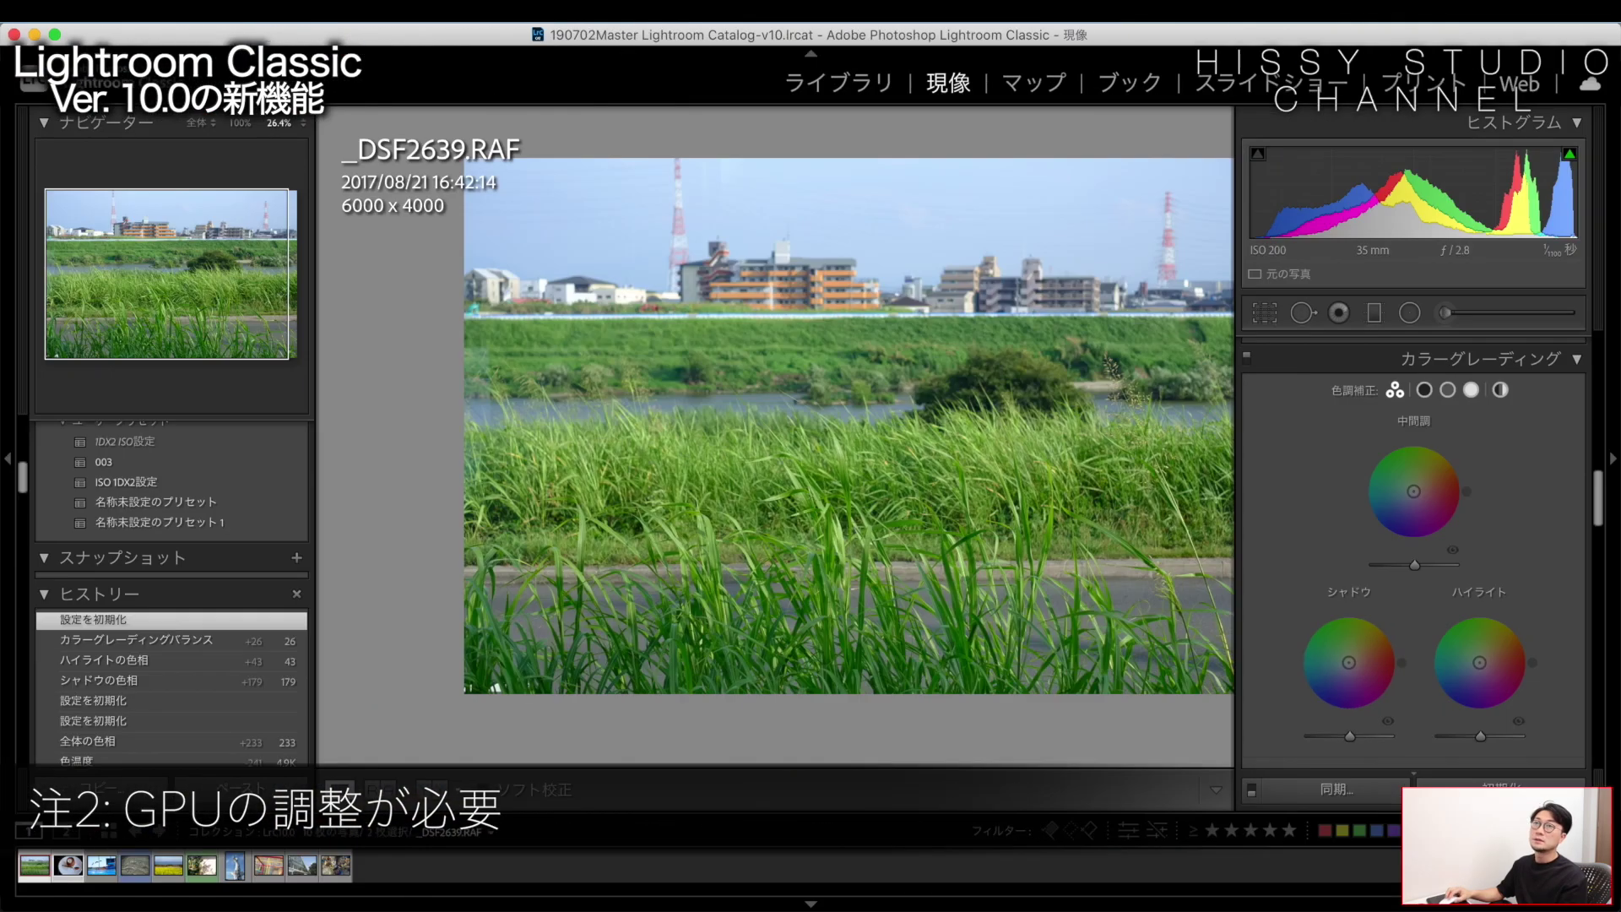
click(84, 10)
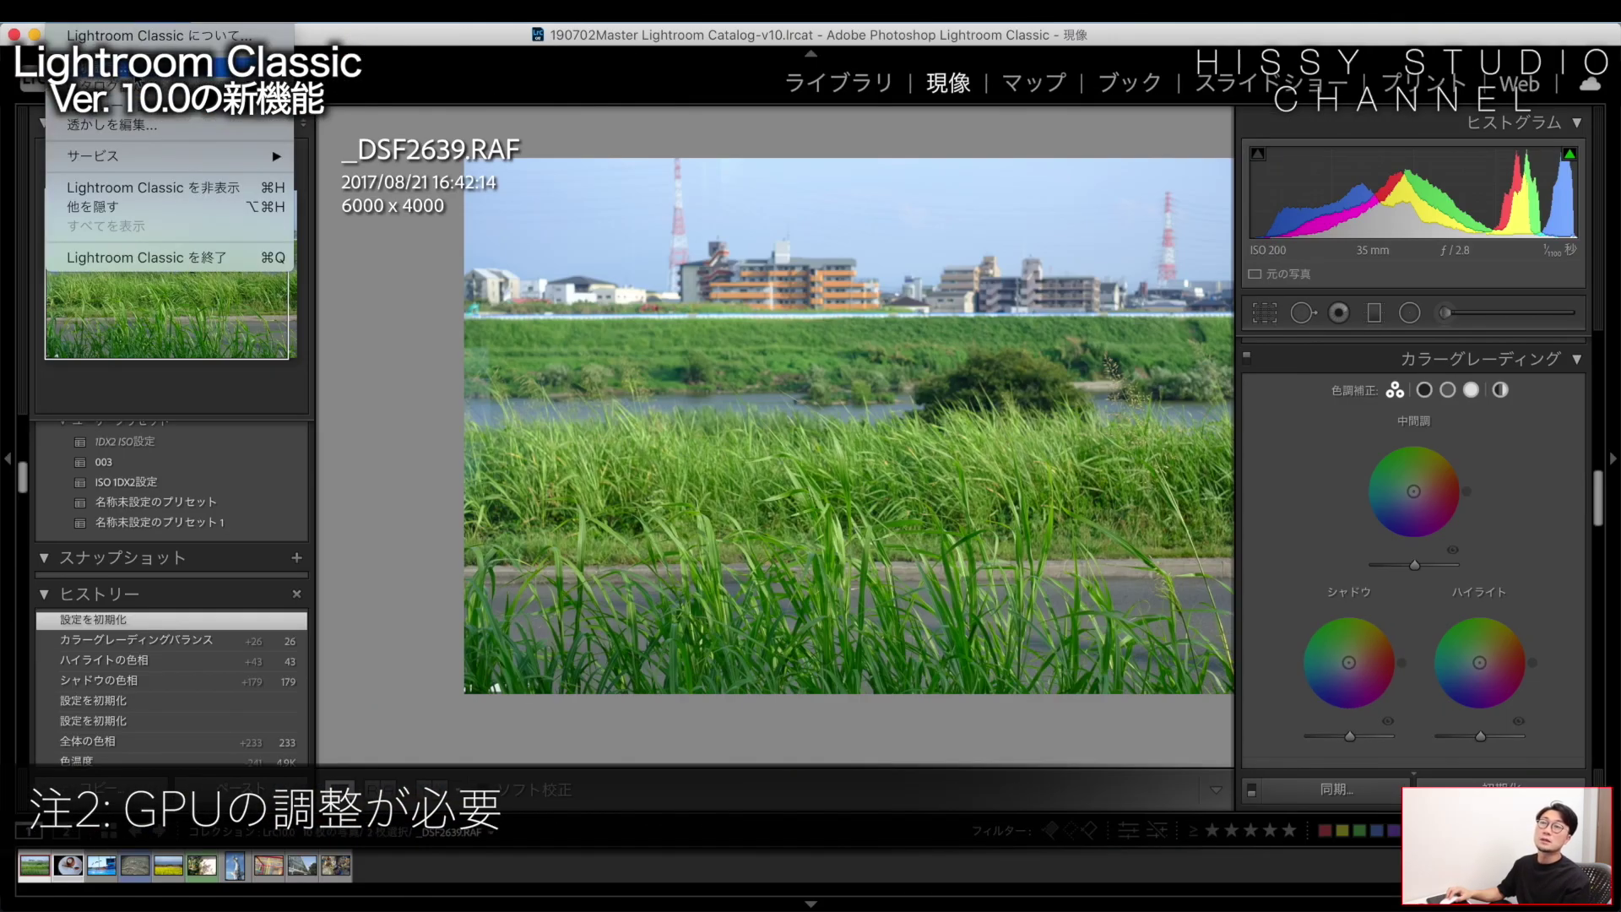
Disable Use GPU for display in Performance preferences, then test zooming the grass to 100%
click(241, 63)
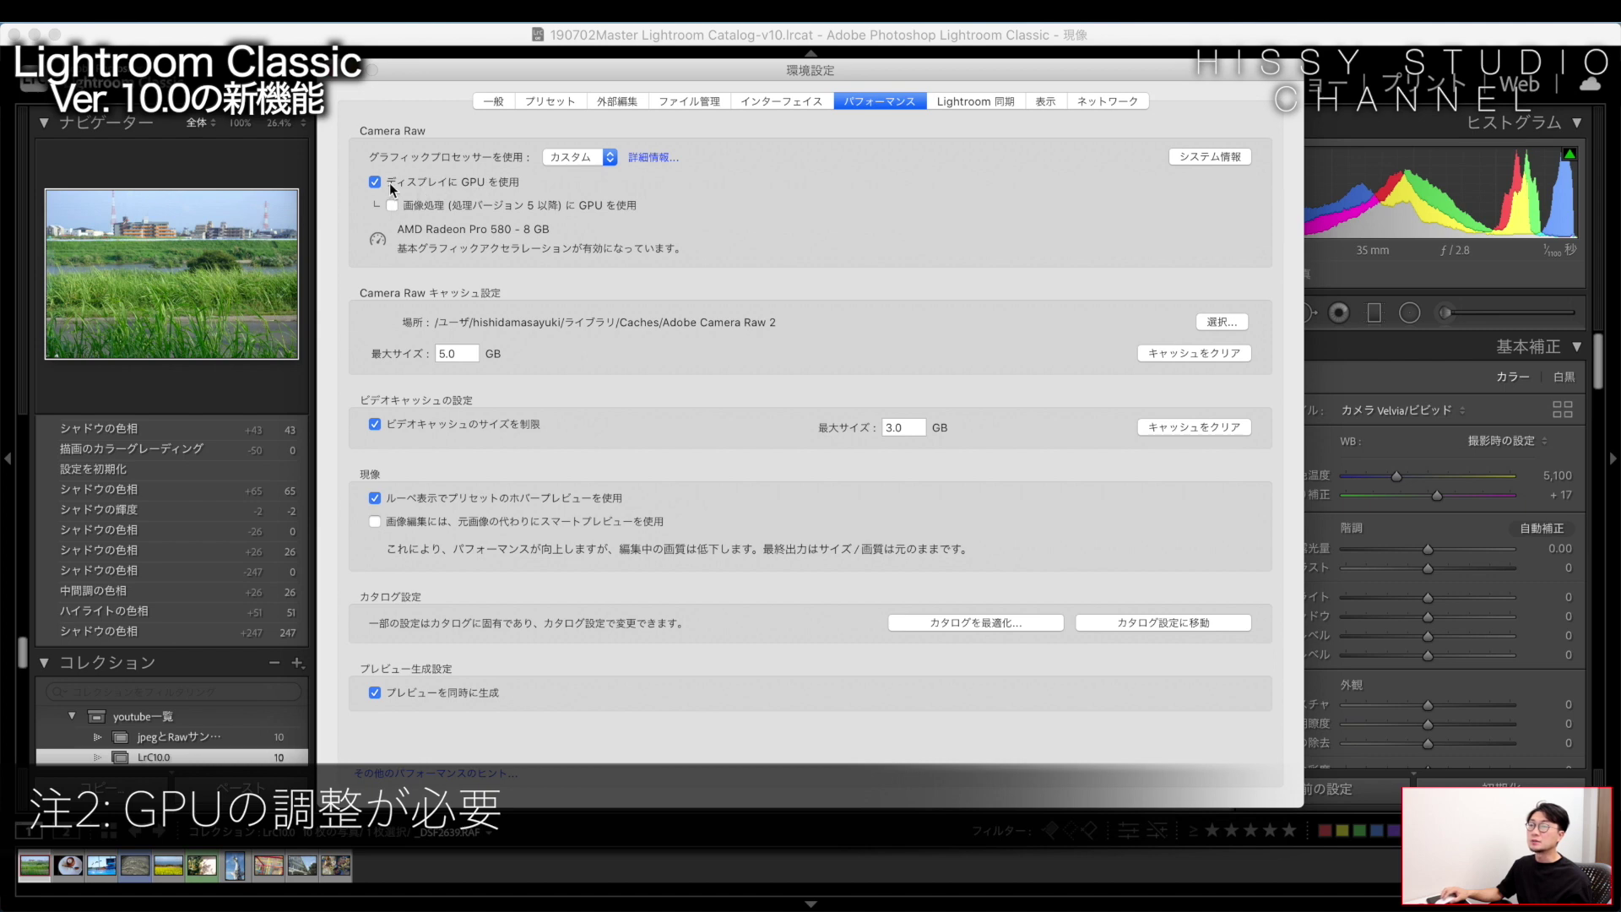
click(375, 183)
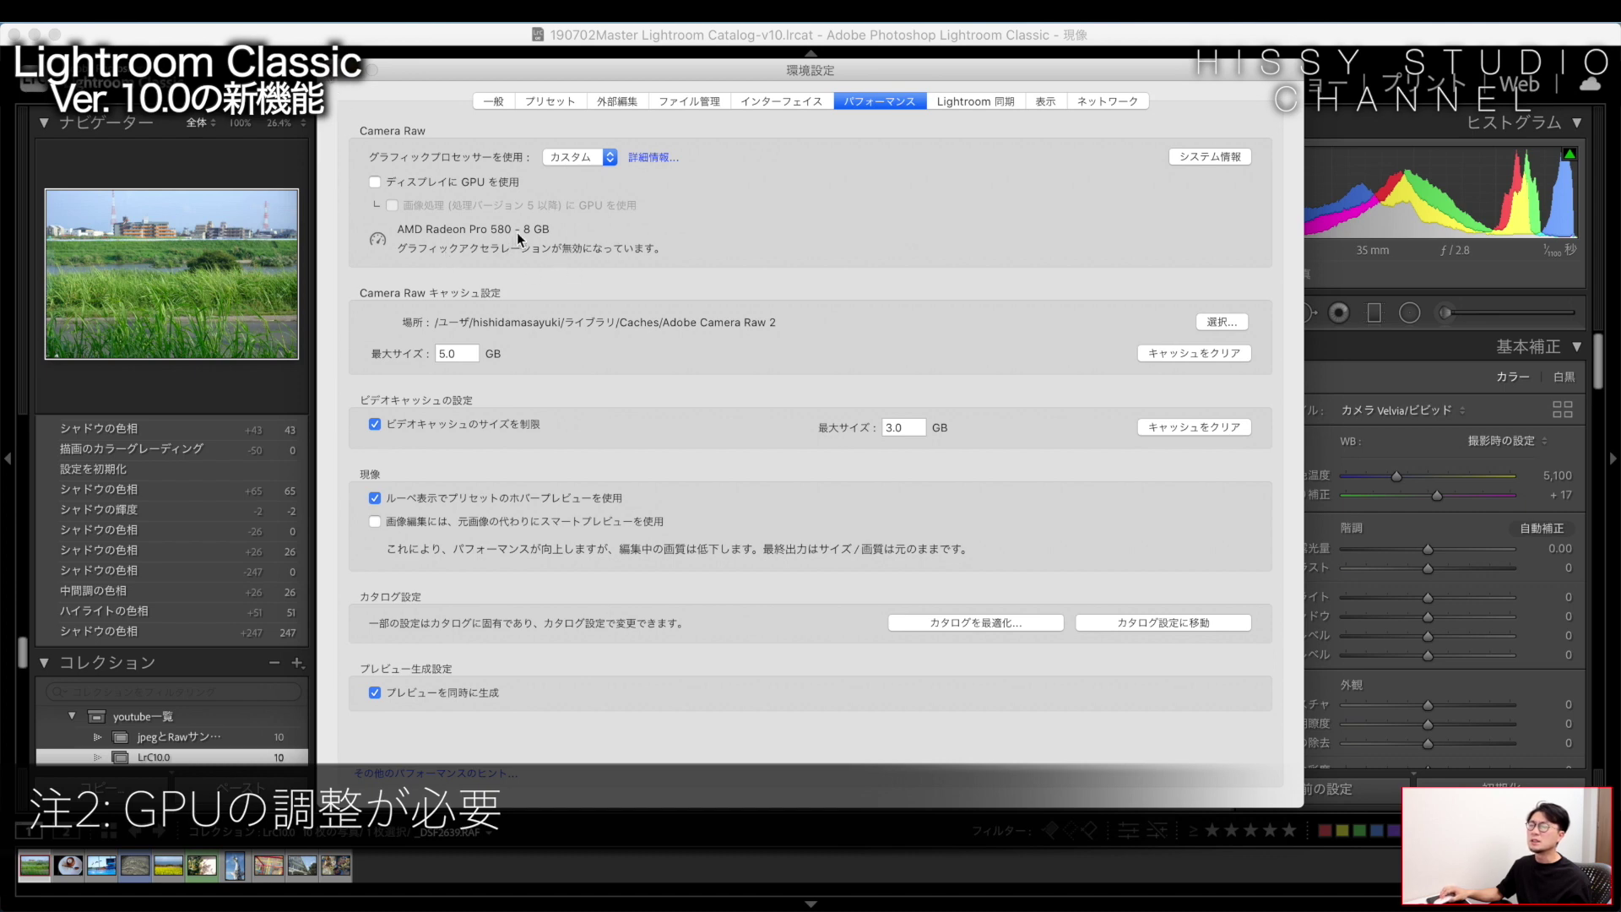
key(Escape)
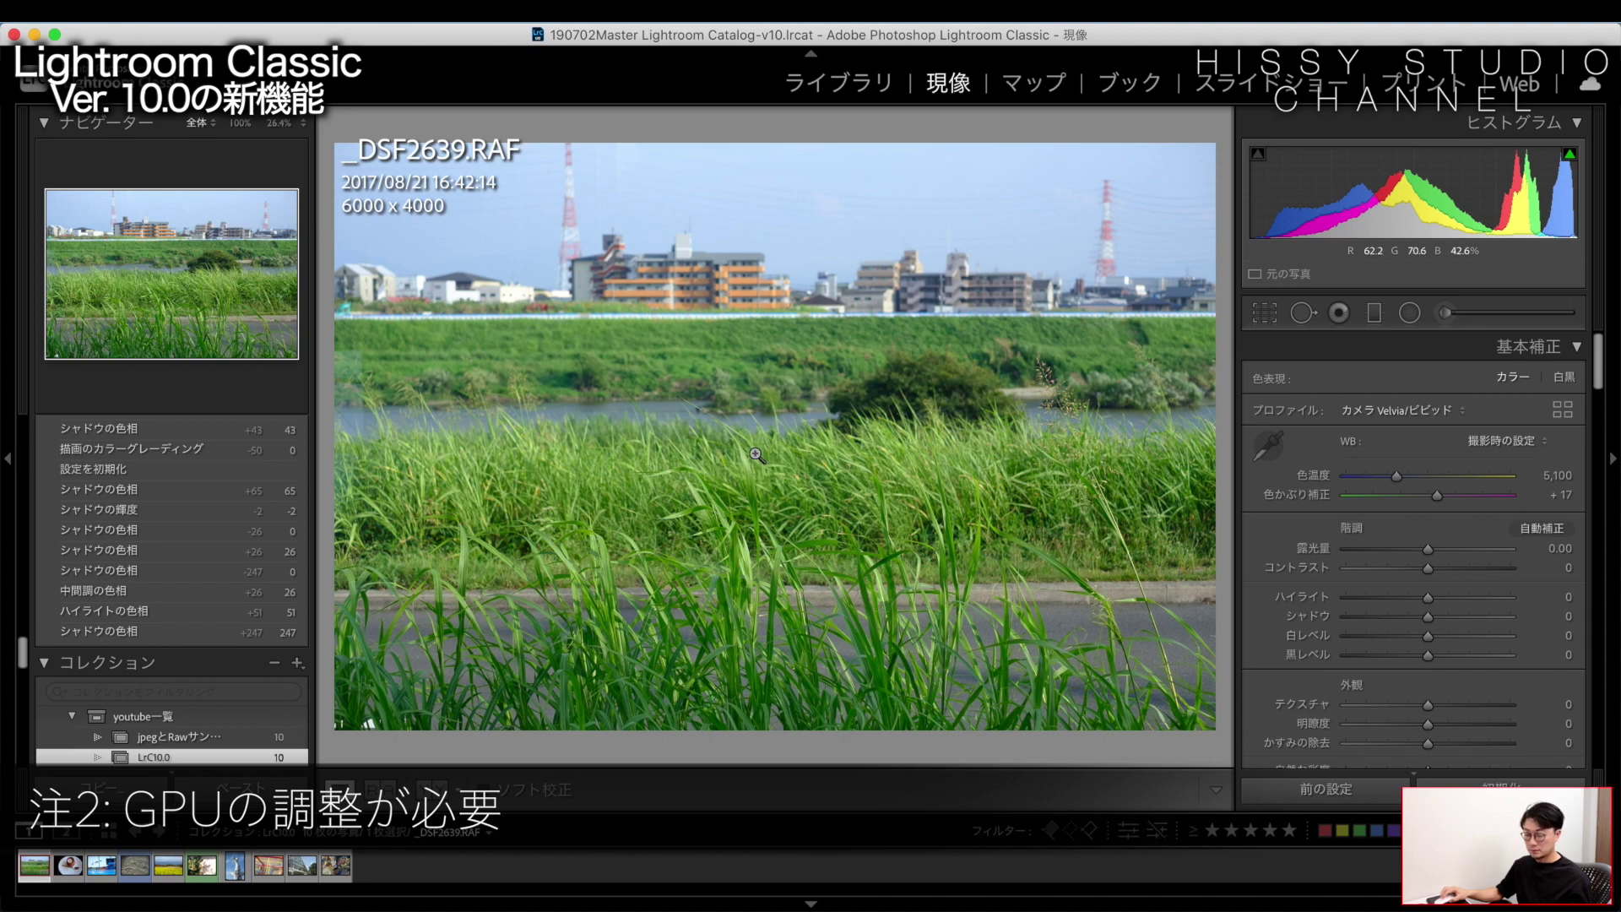
click(793, 459)
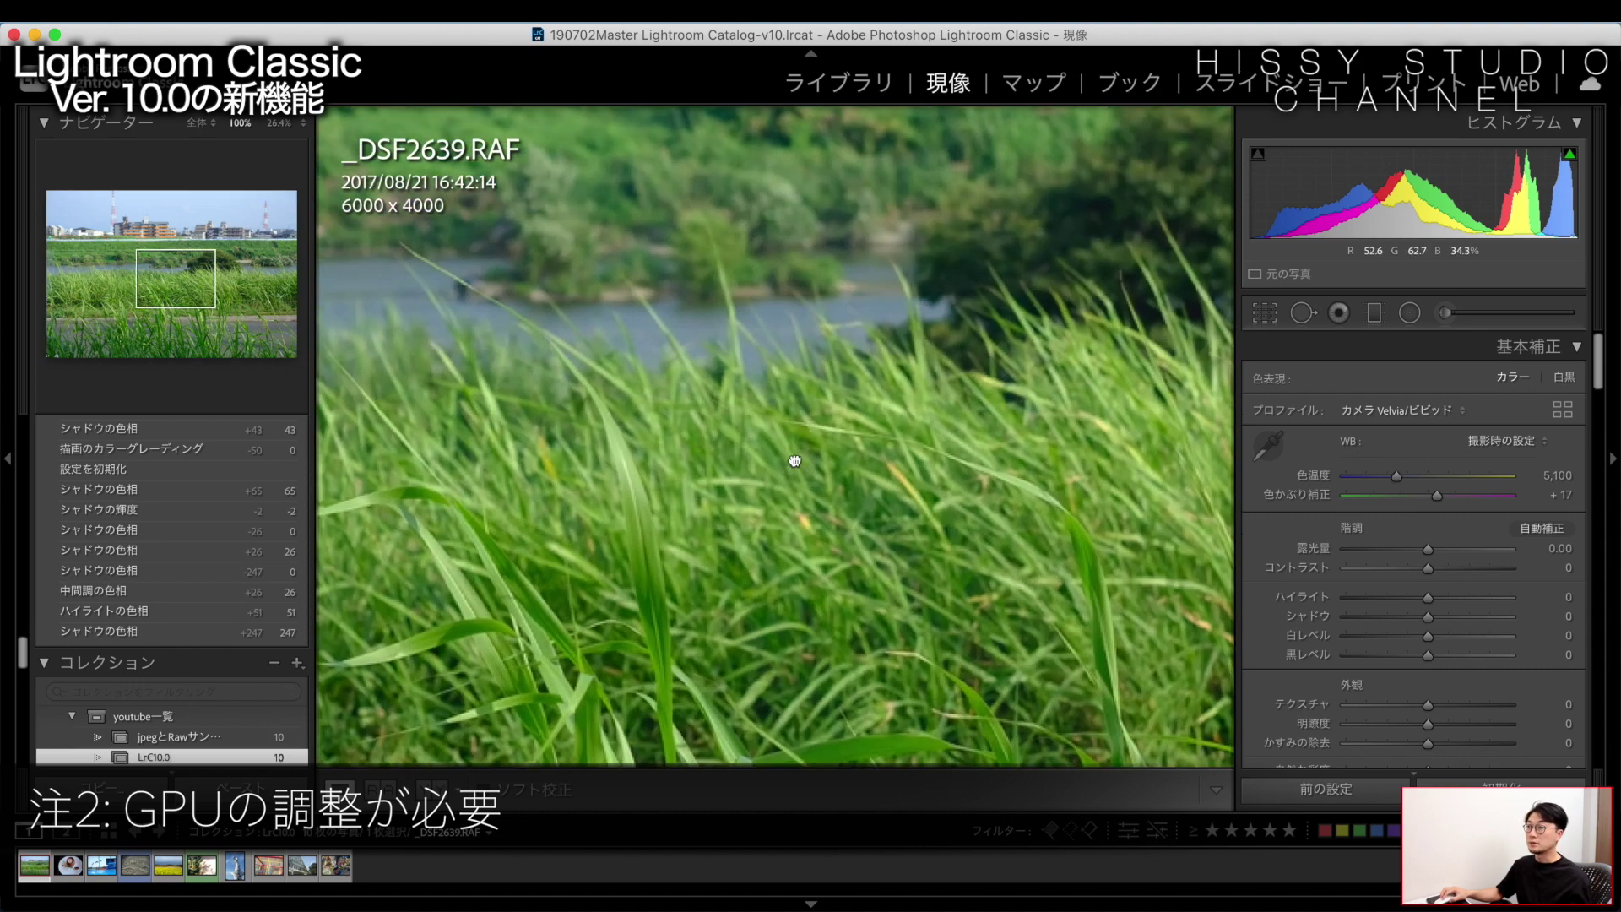
click(792, 463)
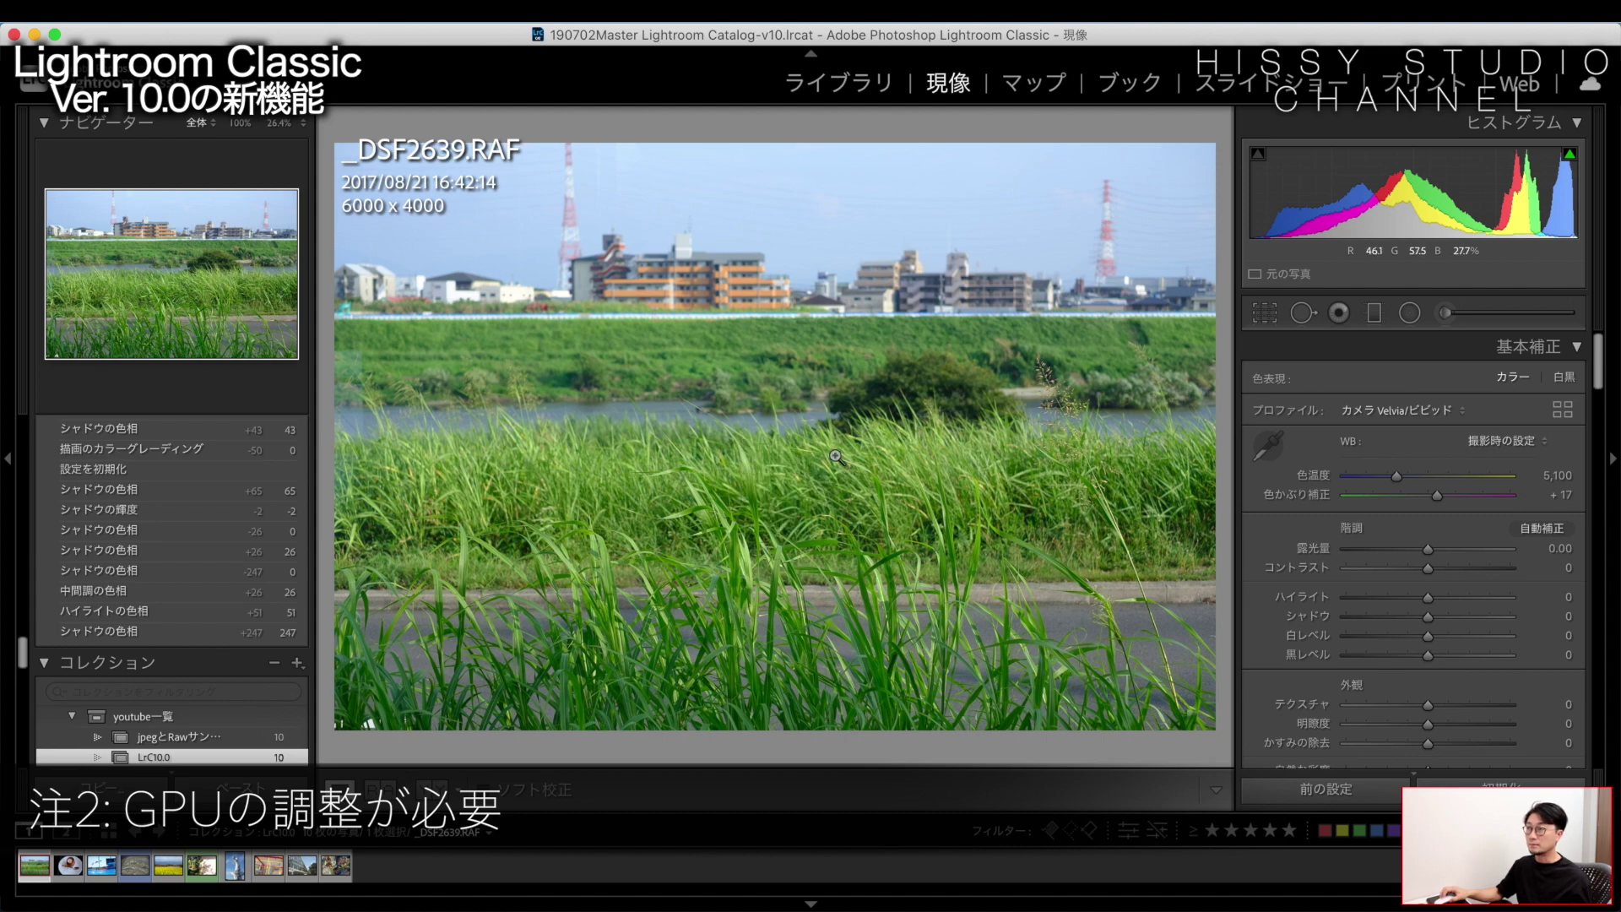
Re-enable Use GPU for display, close Preferences, and zoom into the grass at 128%
click(93, 10)
click(127, 68)
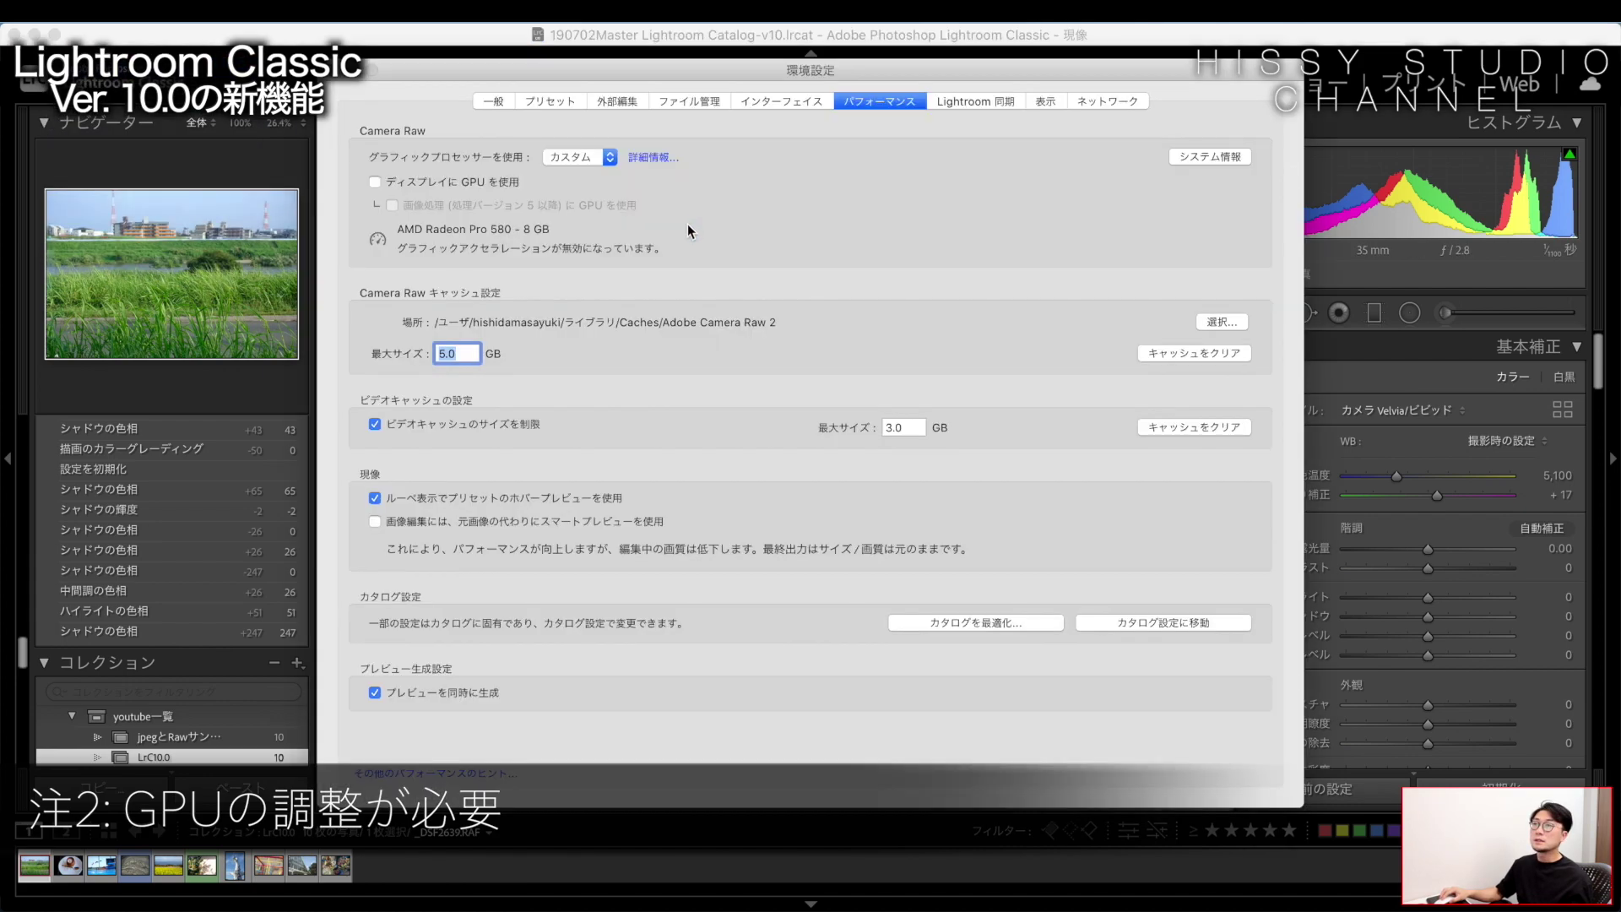
click(375, 182)
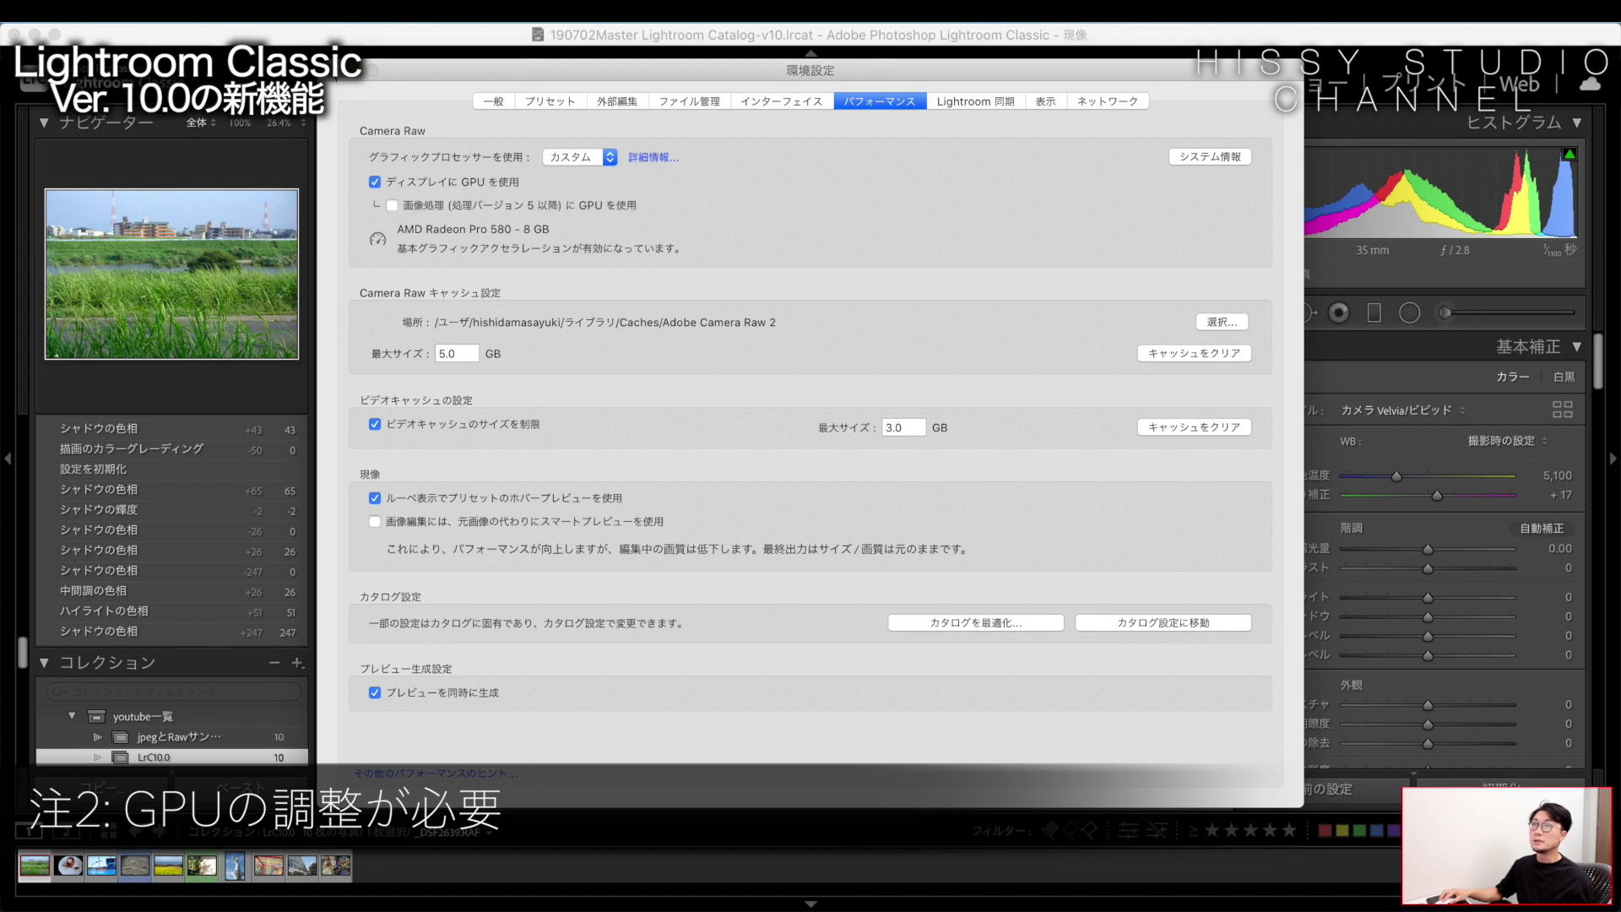
click(331, 71)
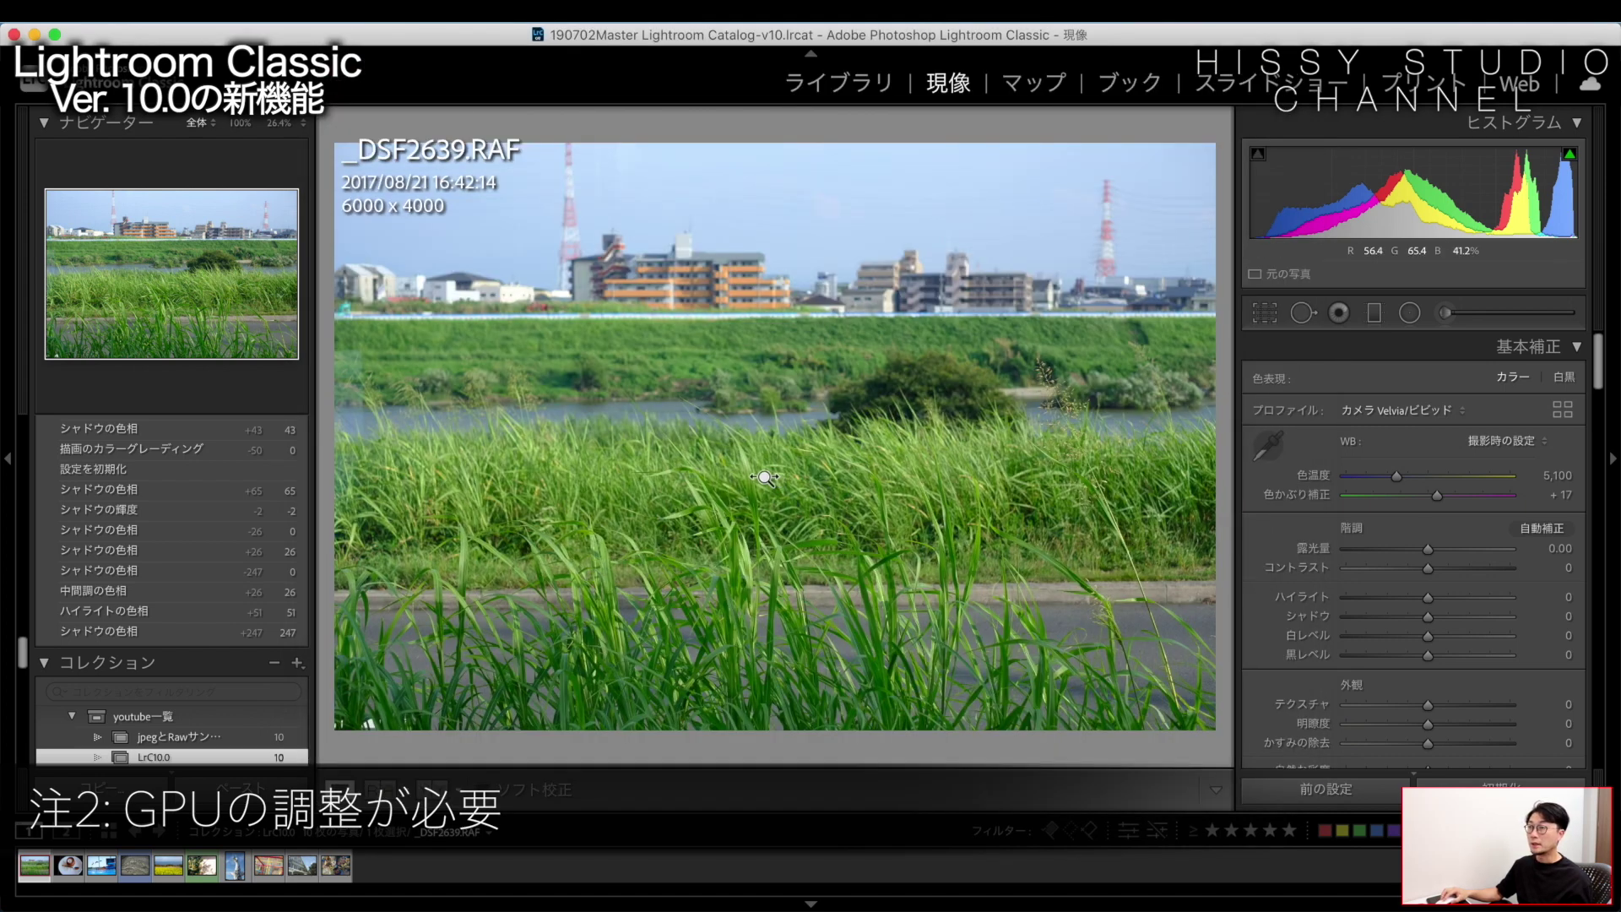
click(764, 477)
click(760, 470)
click(886, 470)
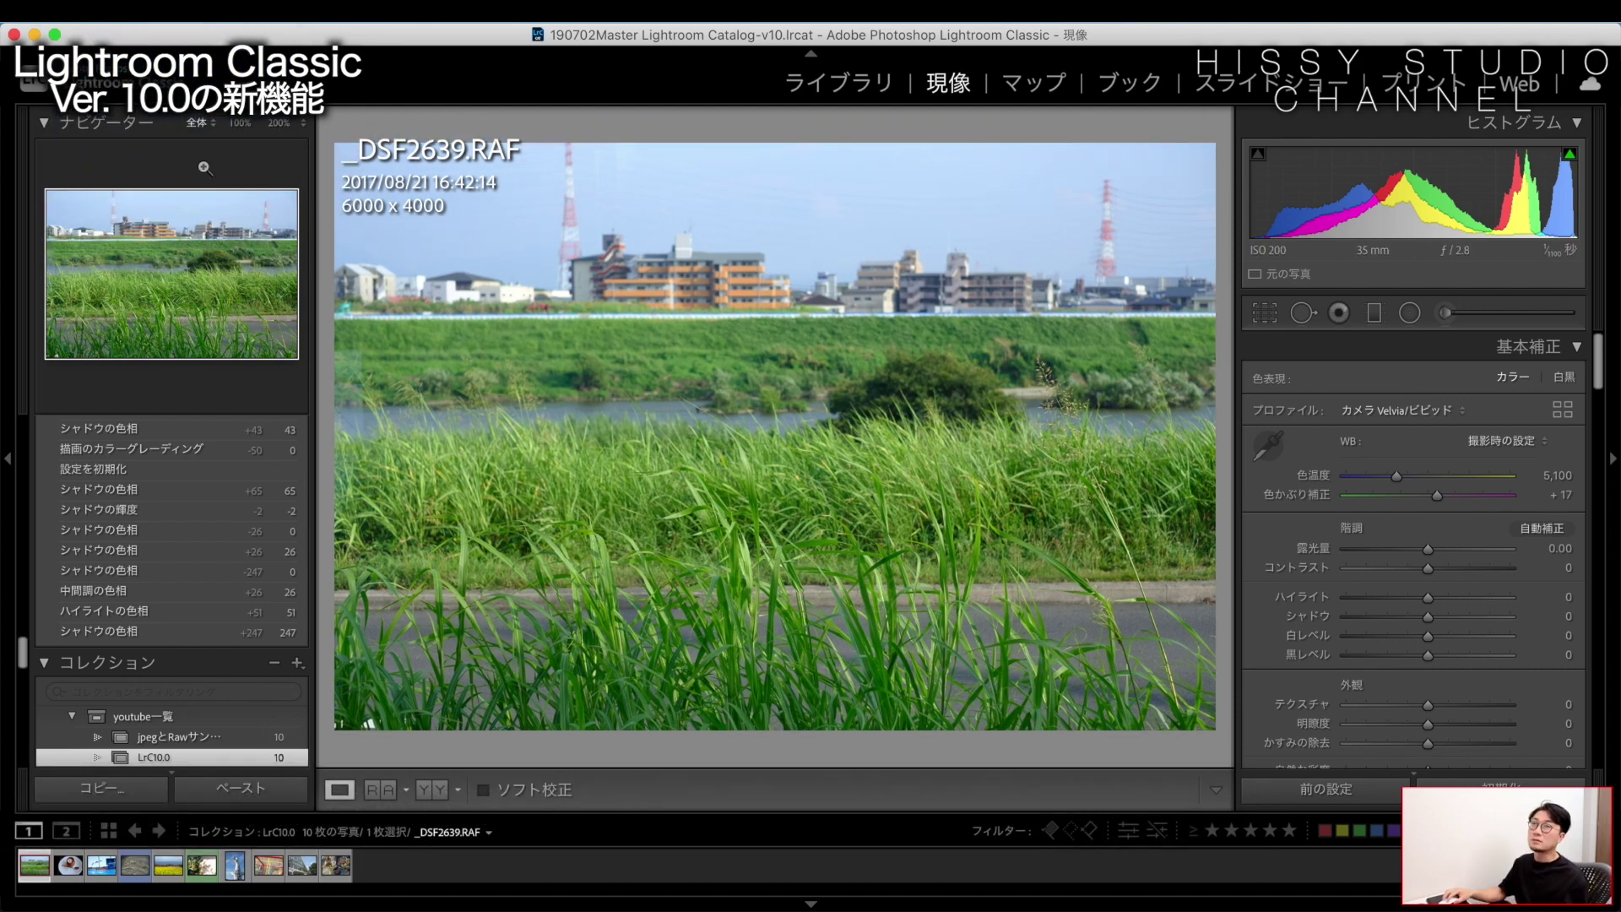
click(798, 456)
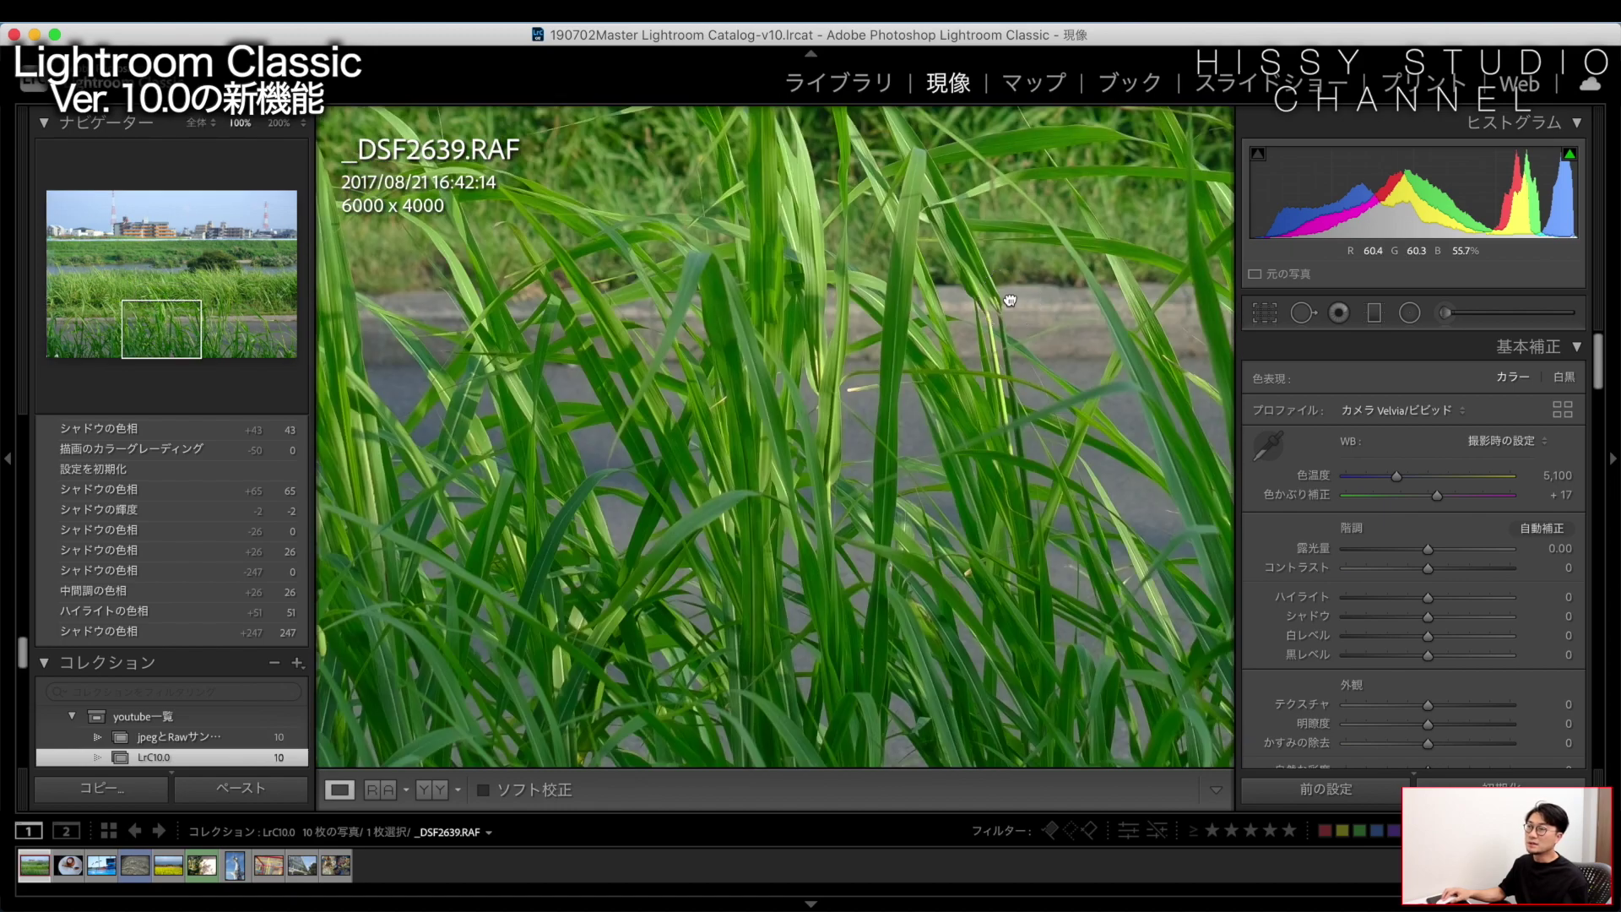
drag(860, 436, 699, 357)
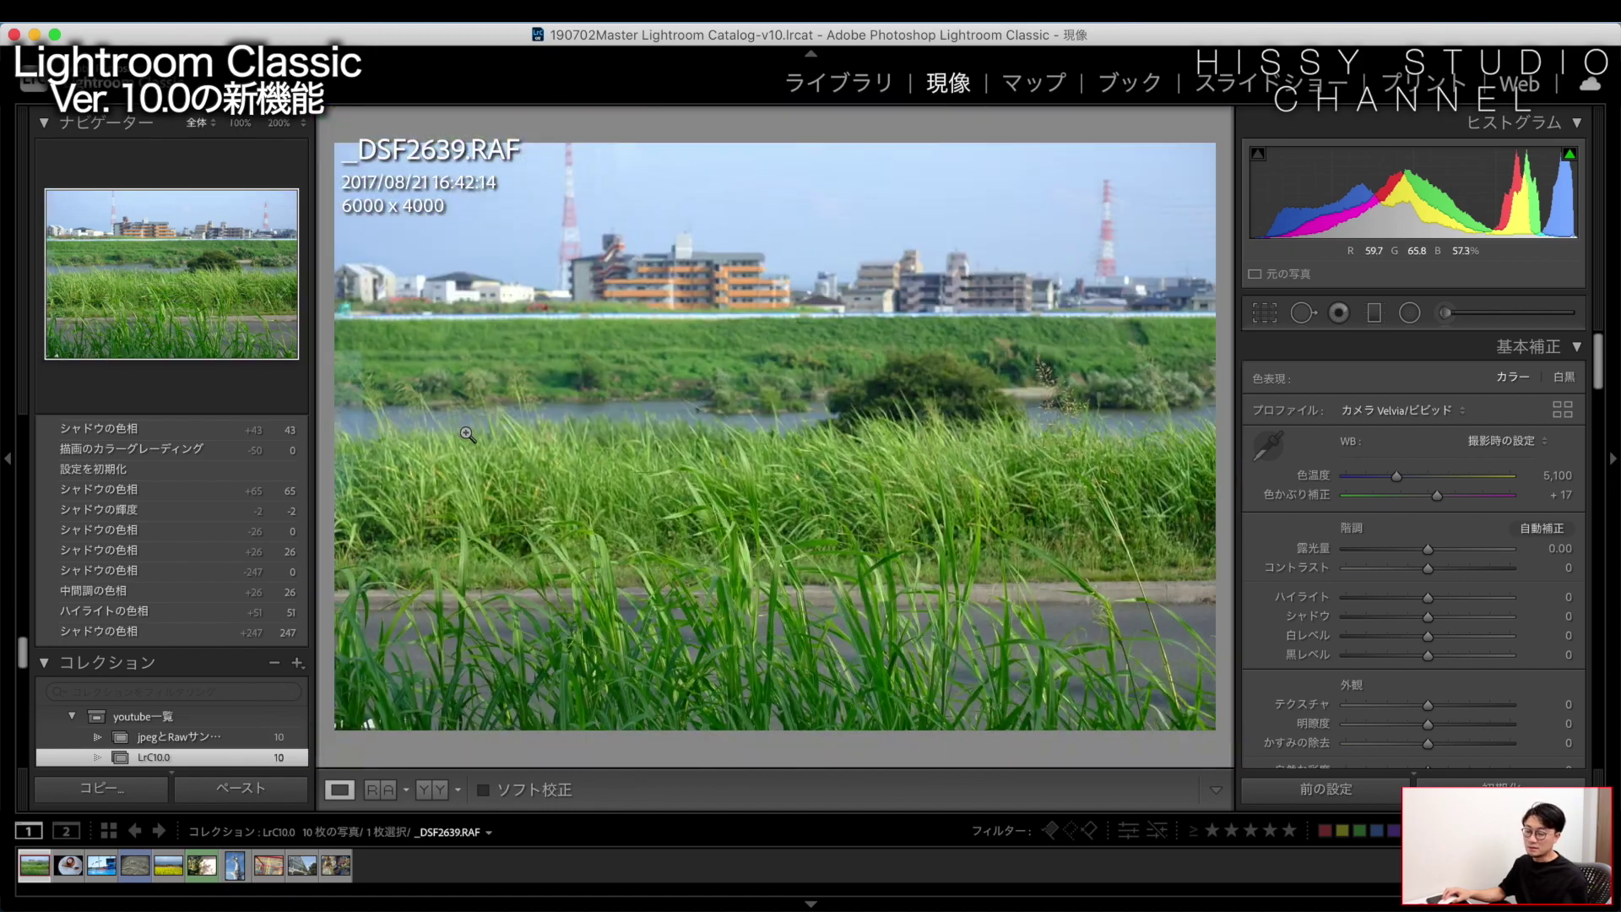
drag(617, 466, 591, 342)
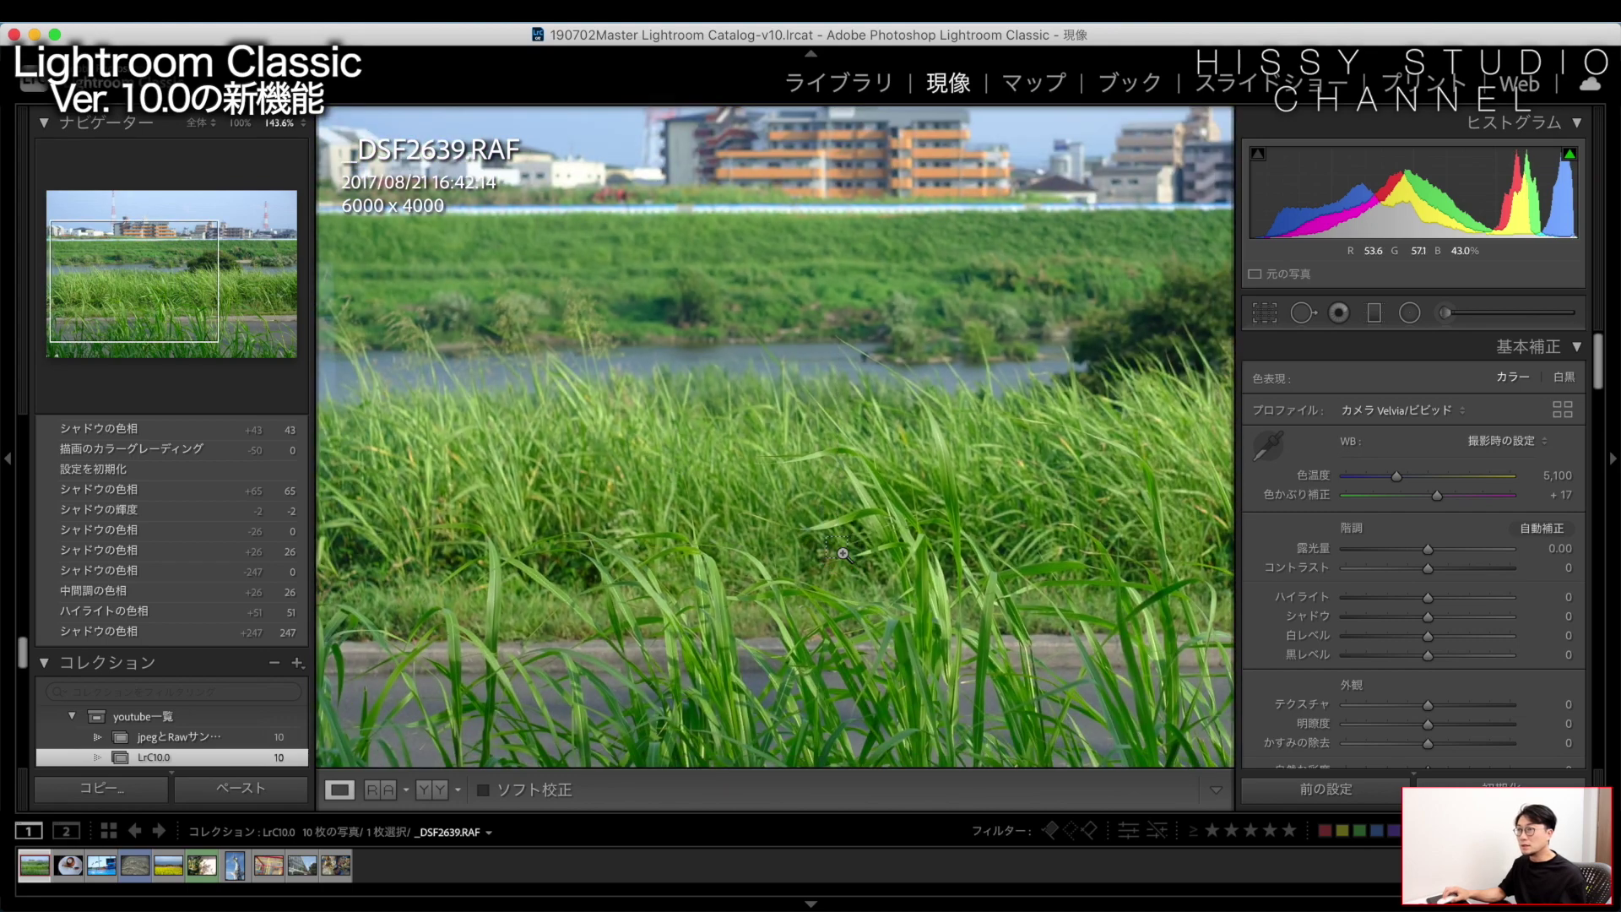
click(825, 541)
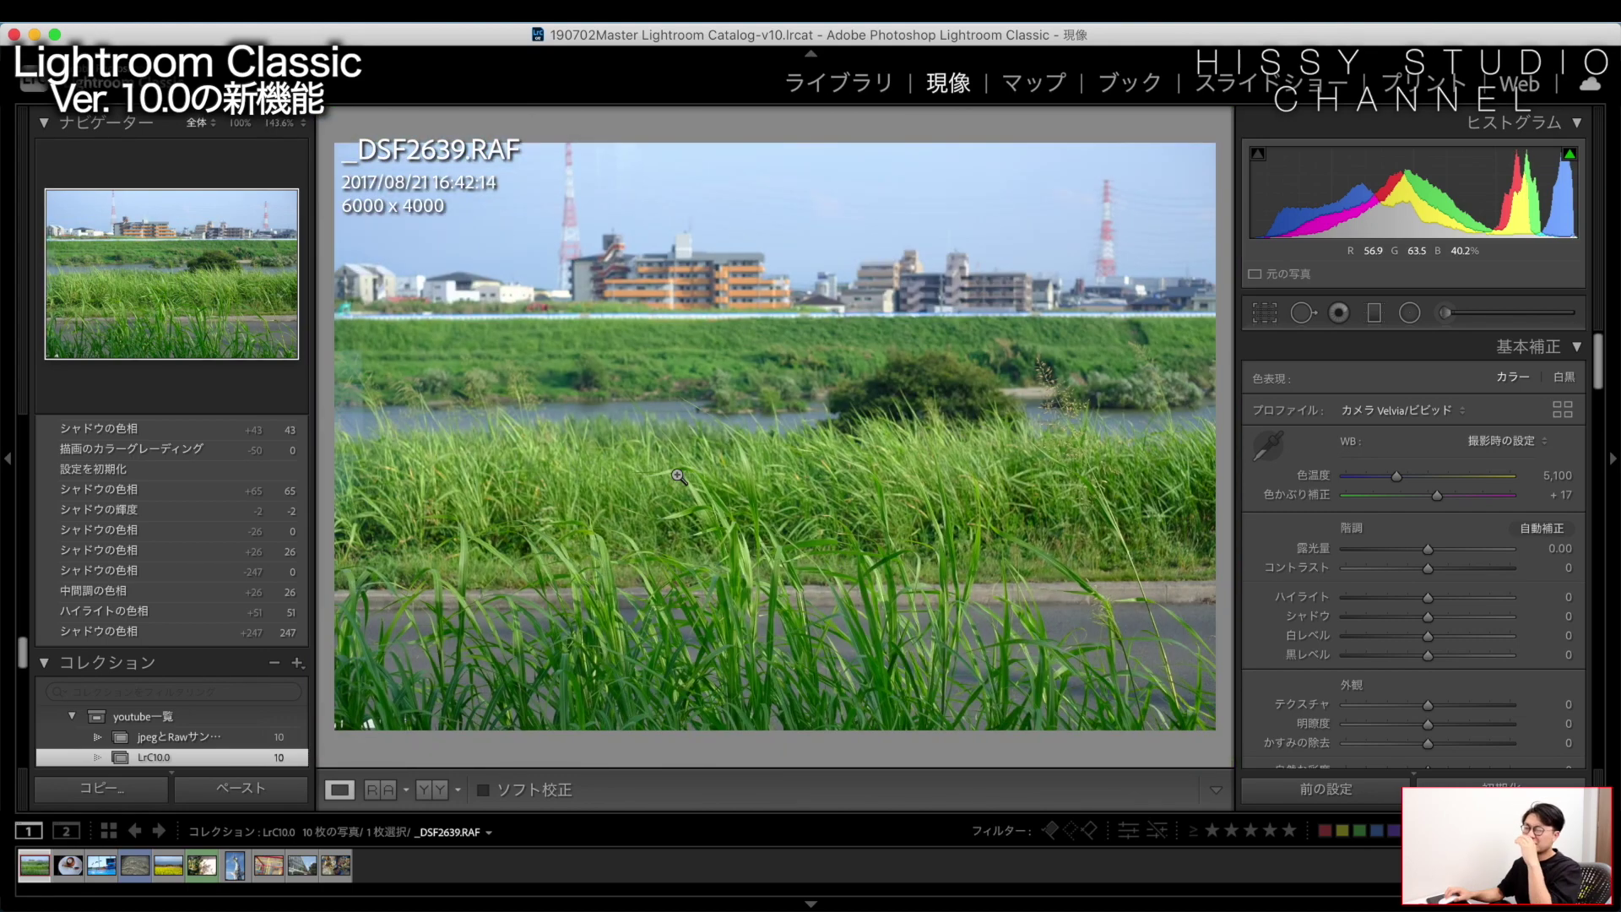
click(1089, 649)
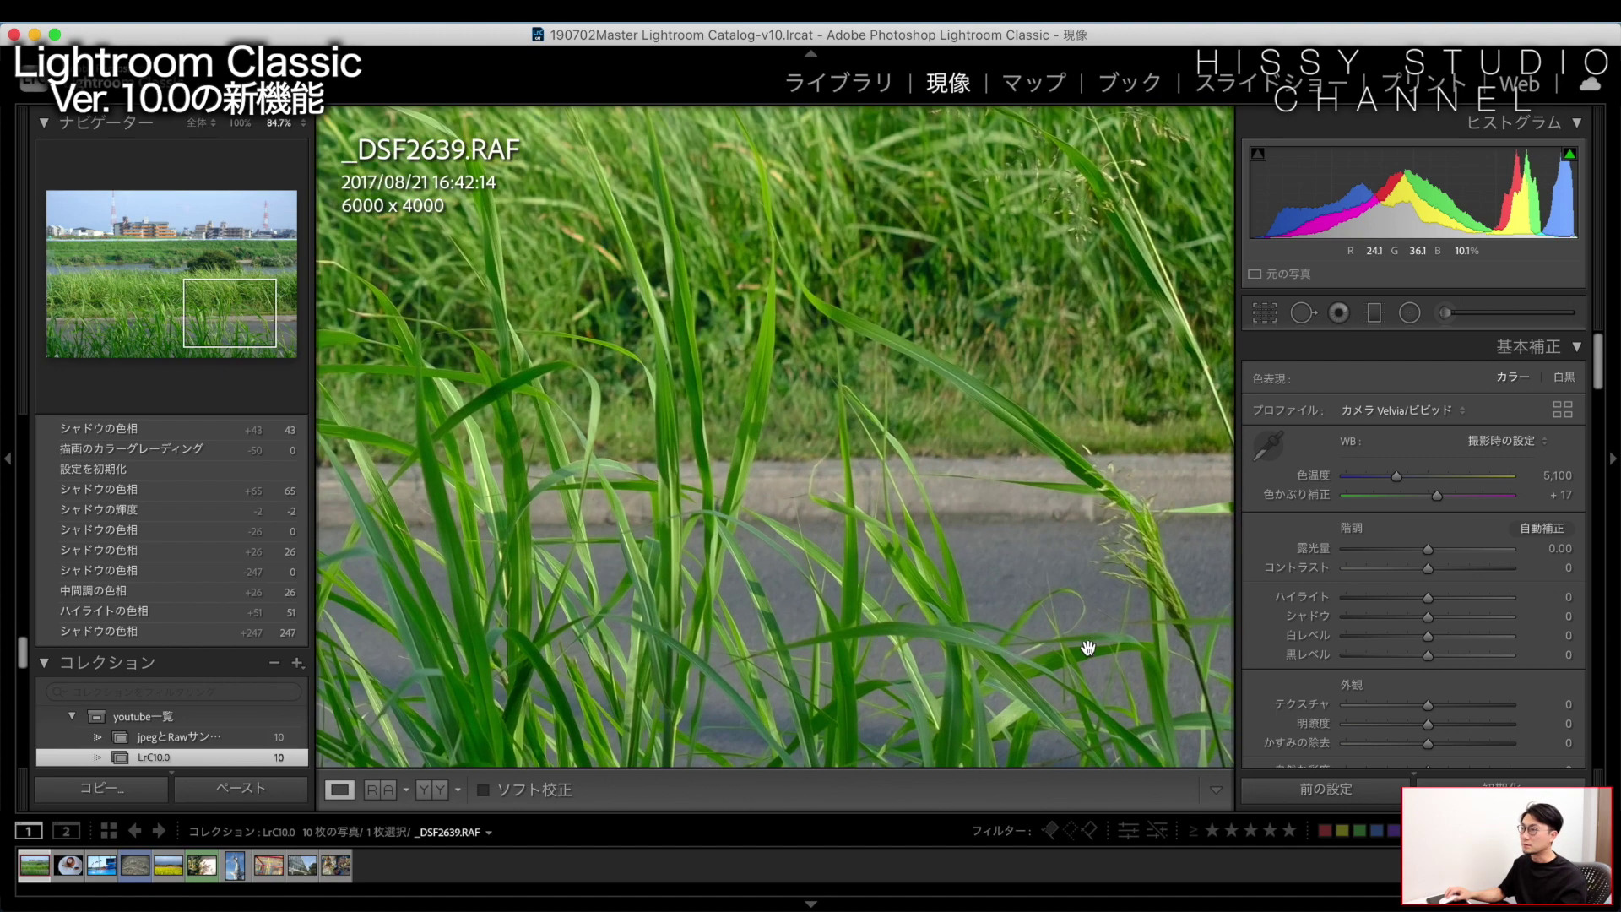
mouse_move(1028, 583)
mouse_down()
mouse_move(796, 459)
mouse_move(834, 434)
mouse_up()
click(851, 414)
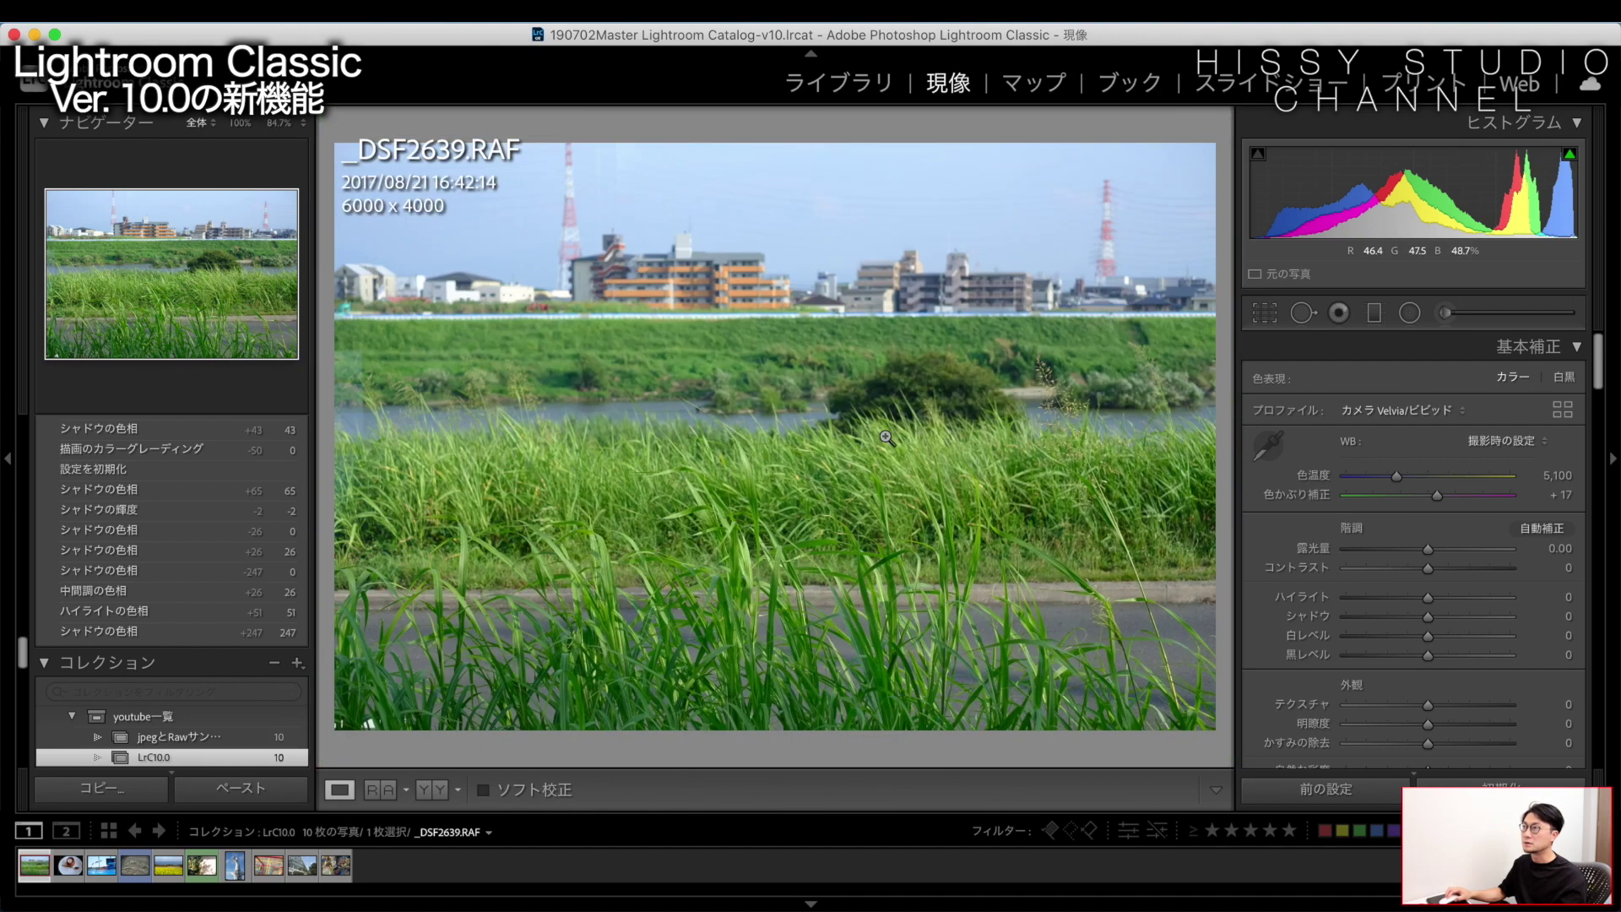